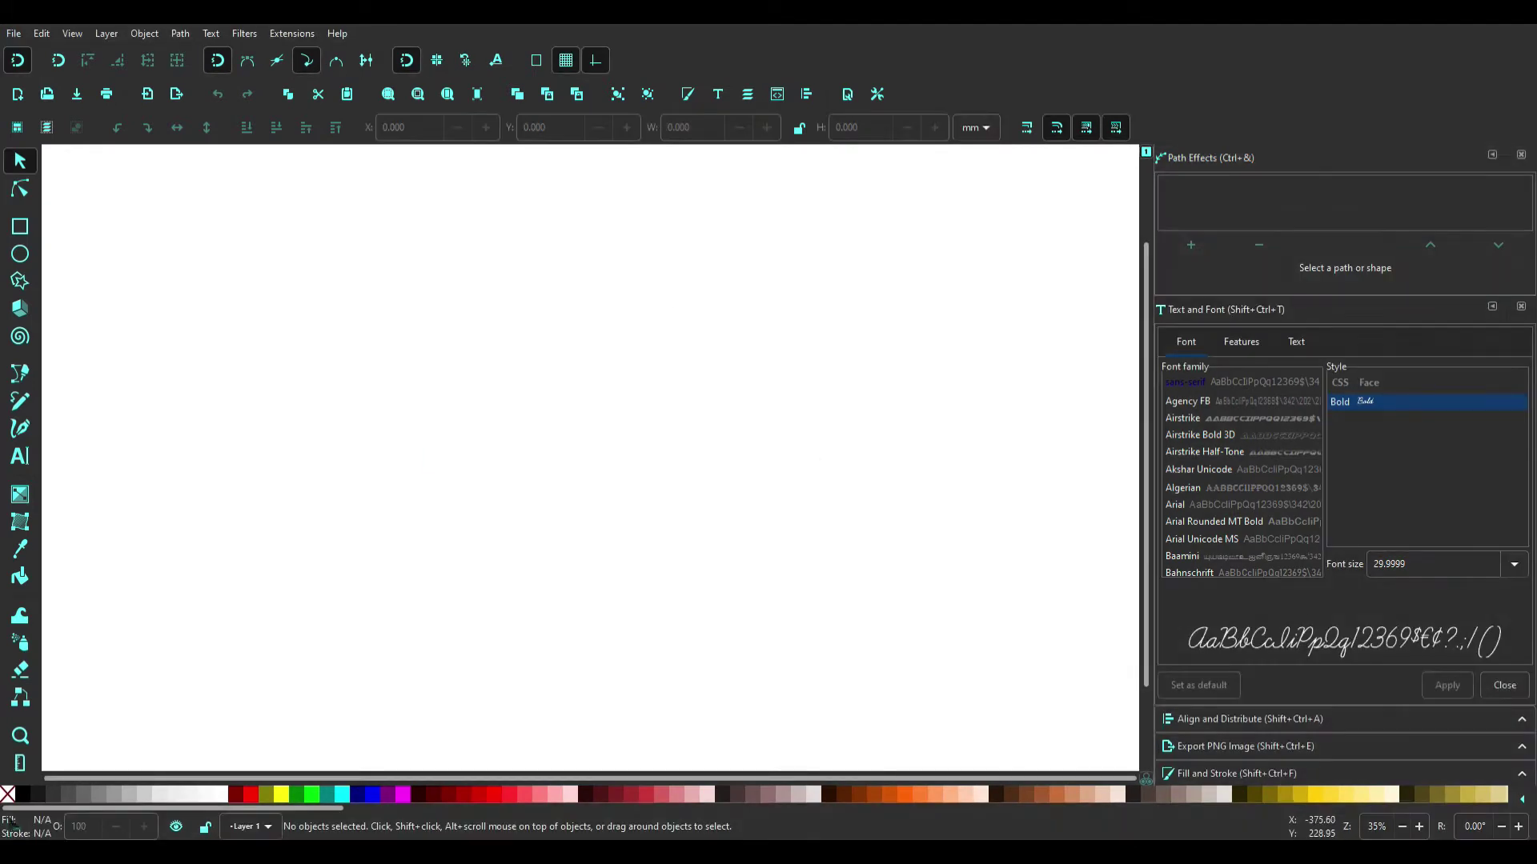
Step: Draw a rectangle on the blank page and give it a yellow palette fill
left_click_drag(278, 229, 719, 608)
left_click_drag(719, 229, 736, 647)
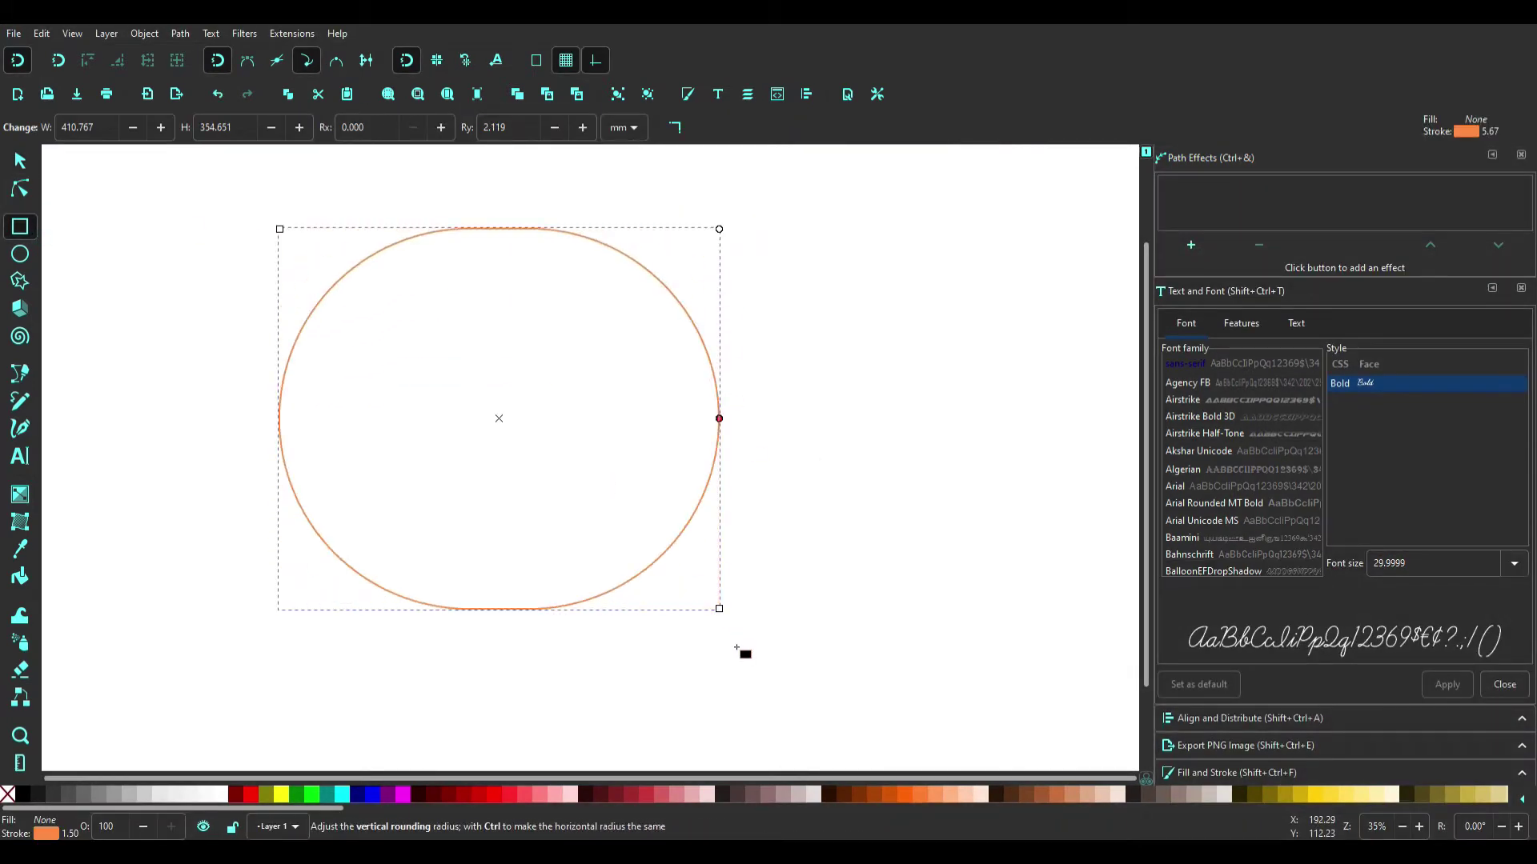
key("ctrl+z")
key("s")
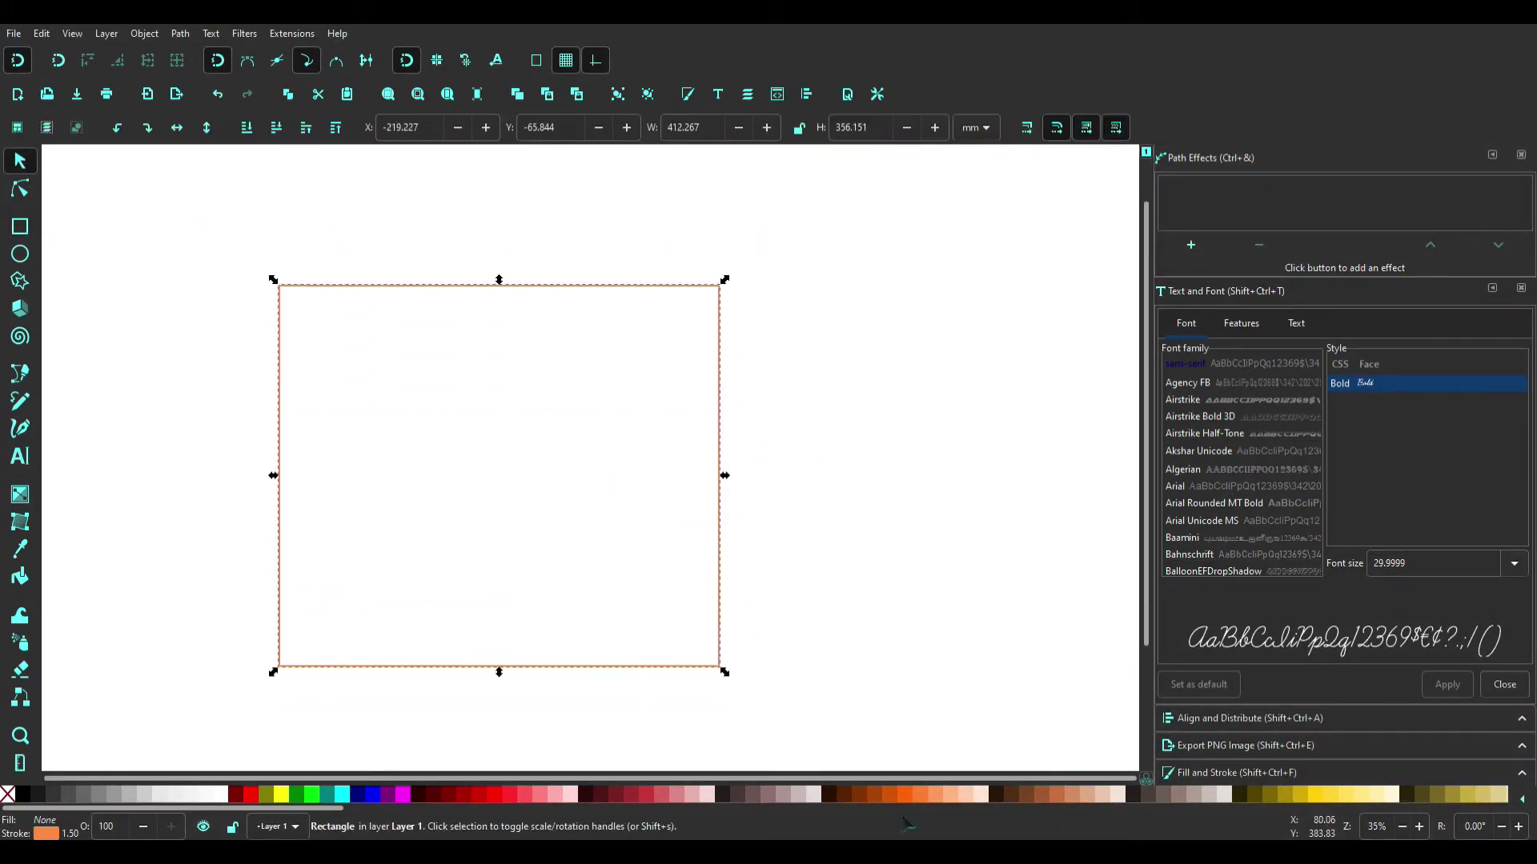
left_click(1323, 795)
left_click(1309, 794)
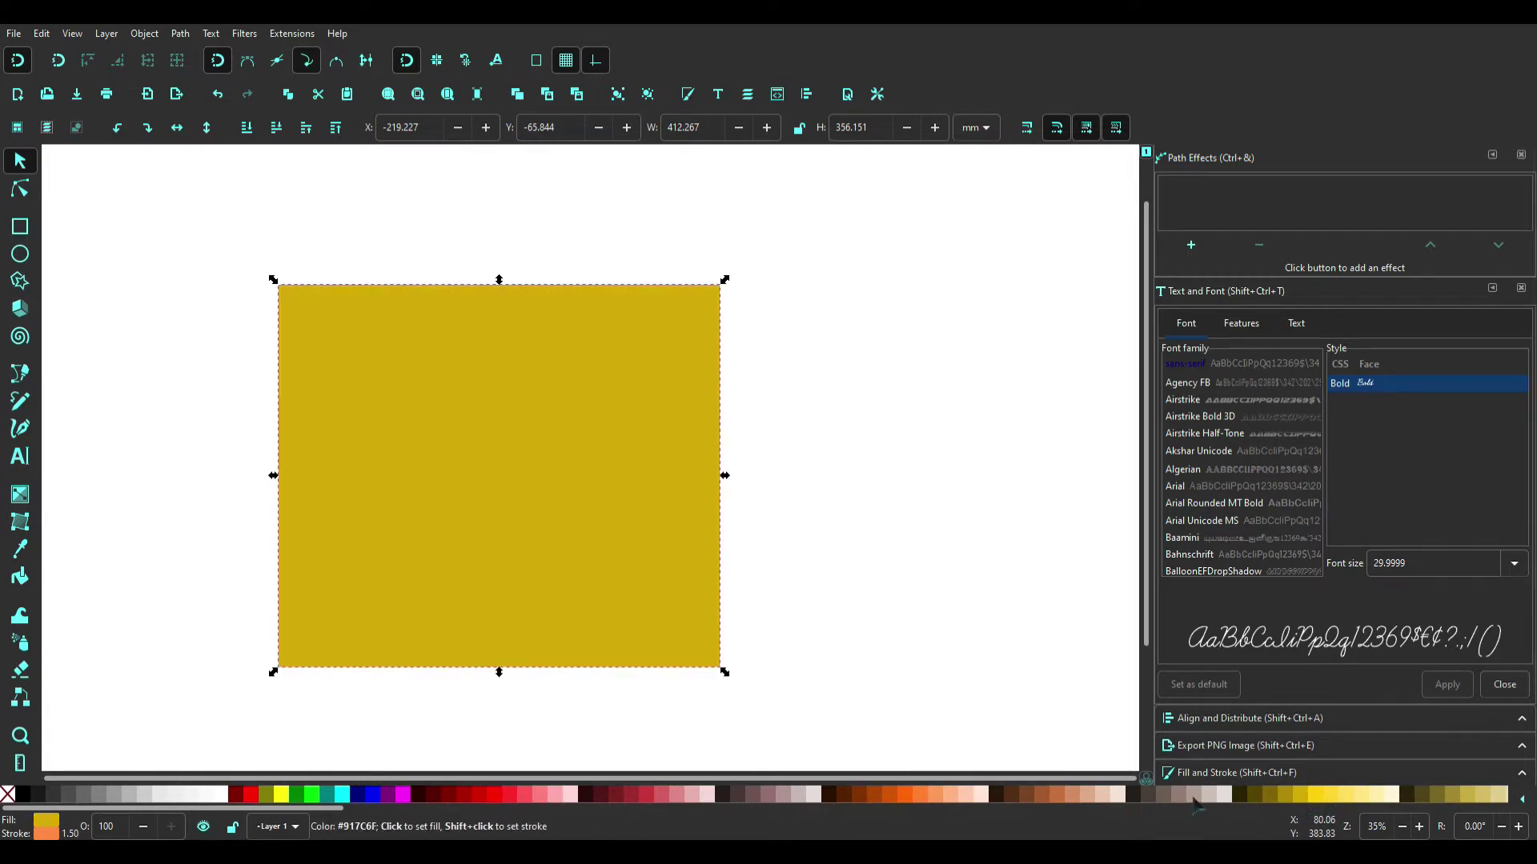
Step: Set the rectangle's fill to ffaf00, remove its stroke, and enlarge it to about 541 × 390 mm
key("shift+ctrl+f")
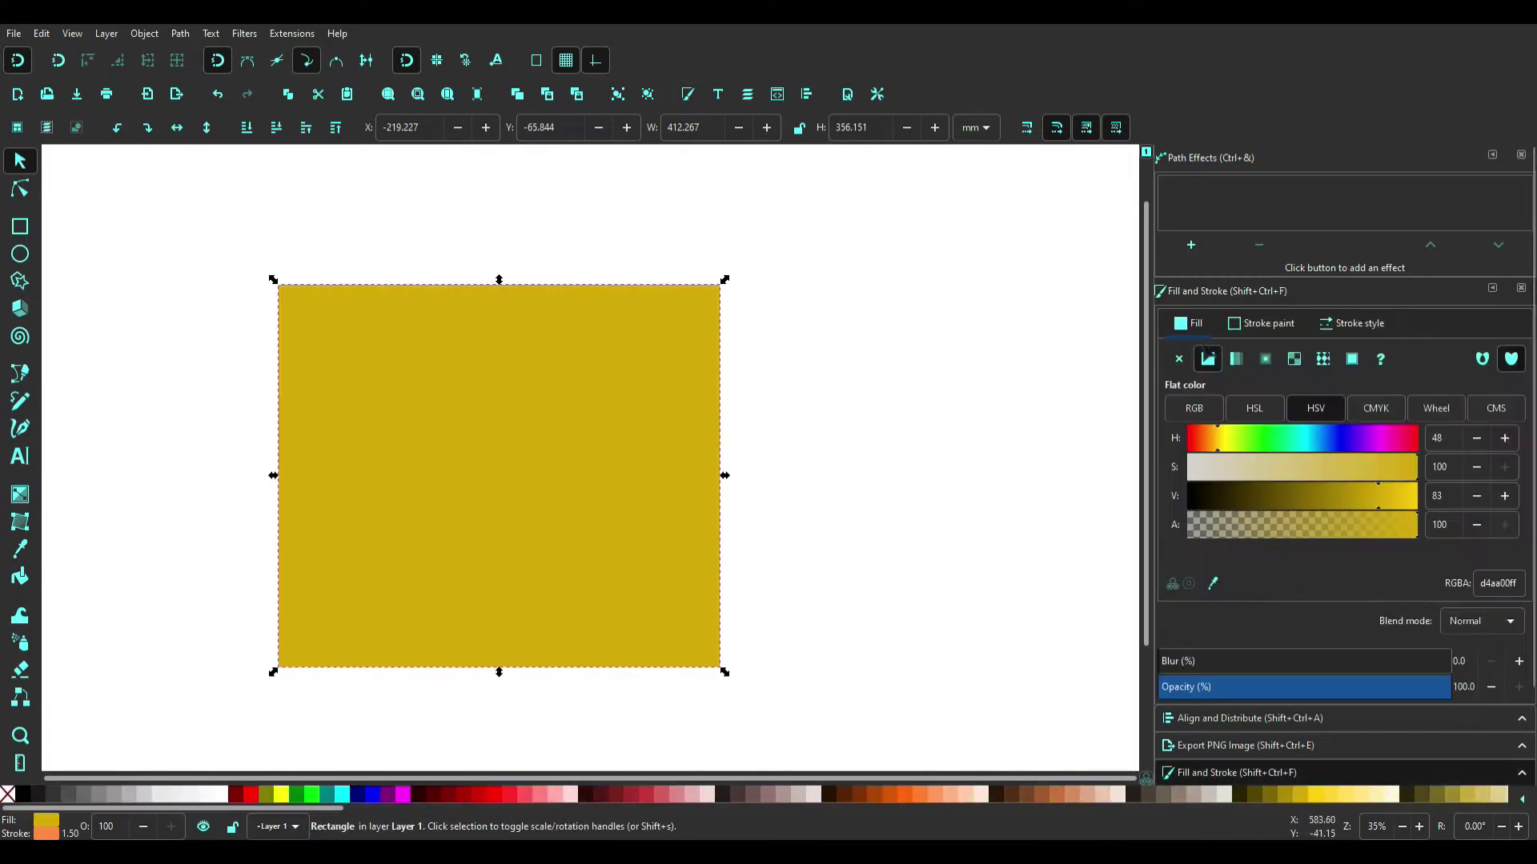
left_click_drag(1356, 493, 1418, 496)
scroll(1231, 446, "down", 7)
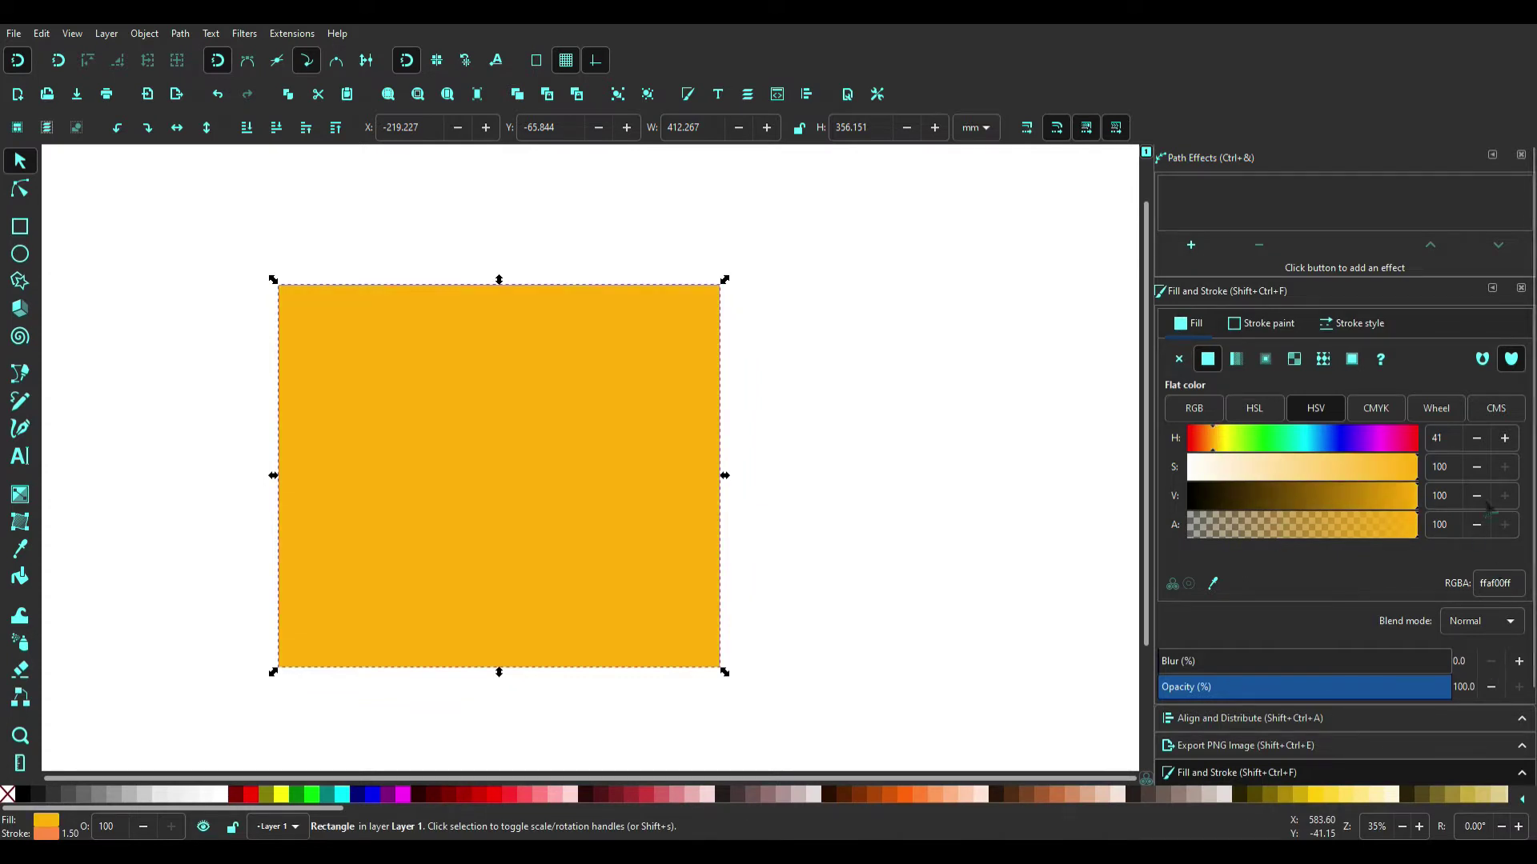
left_click(7, 794)
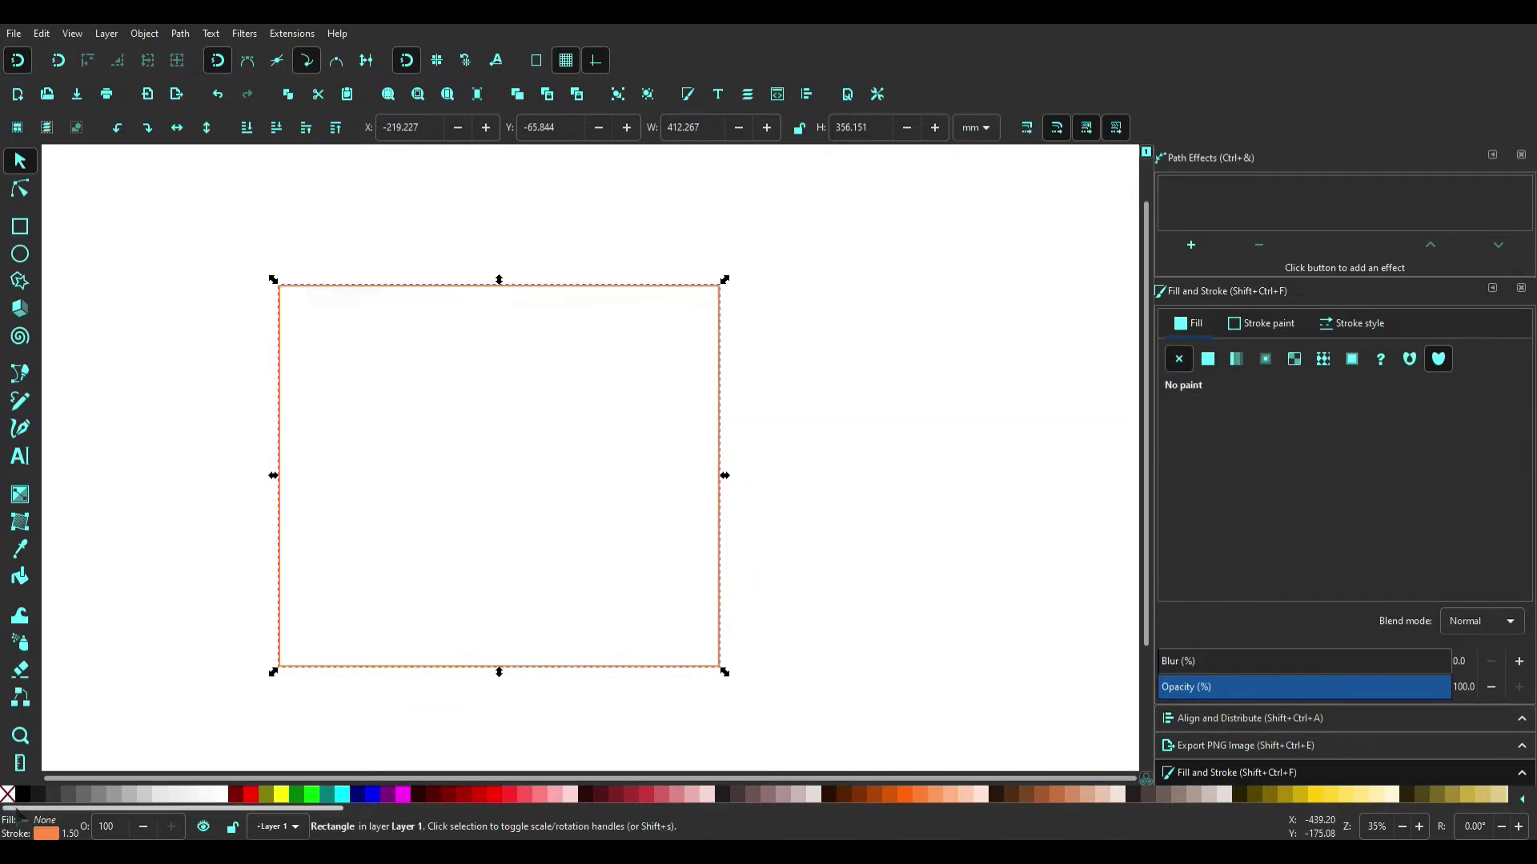
key("ctrl+z")
scroll(576, 418, "down", 2)
scroll(611, 440, "up", 1)
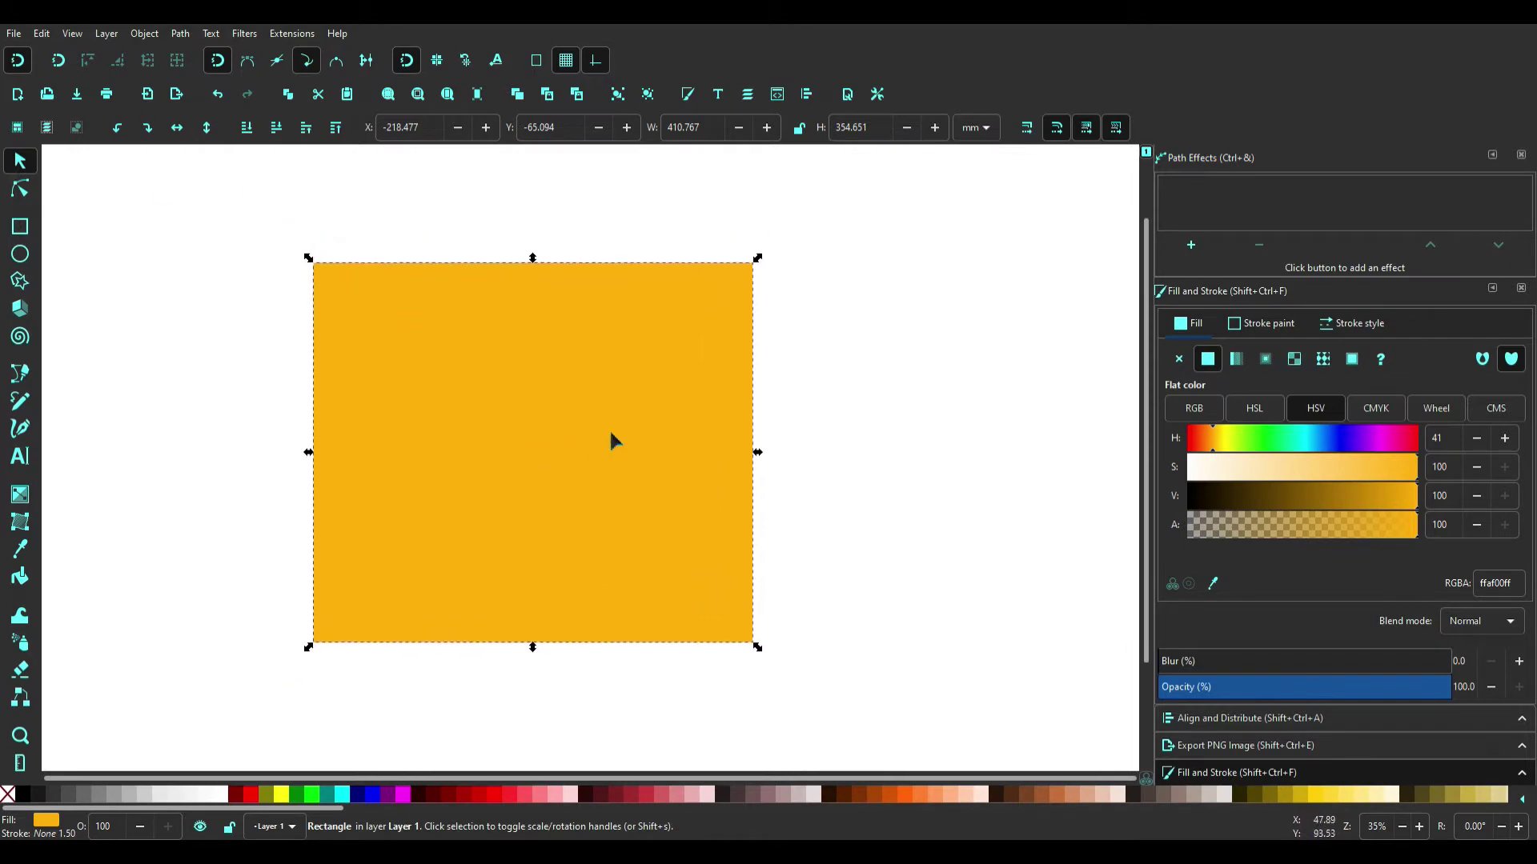
left_click_drag(761, 648, 915, 704)
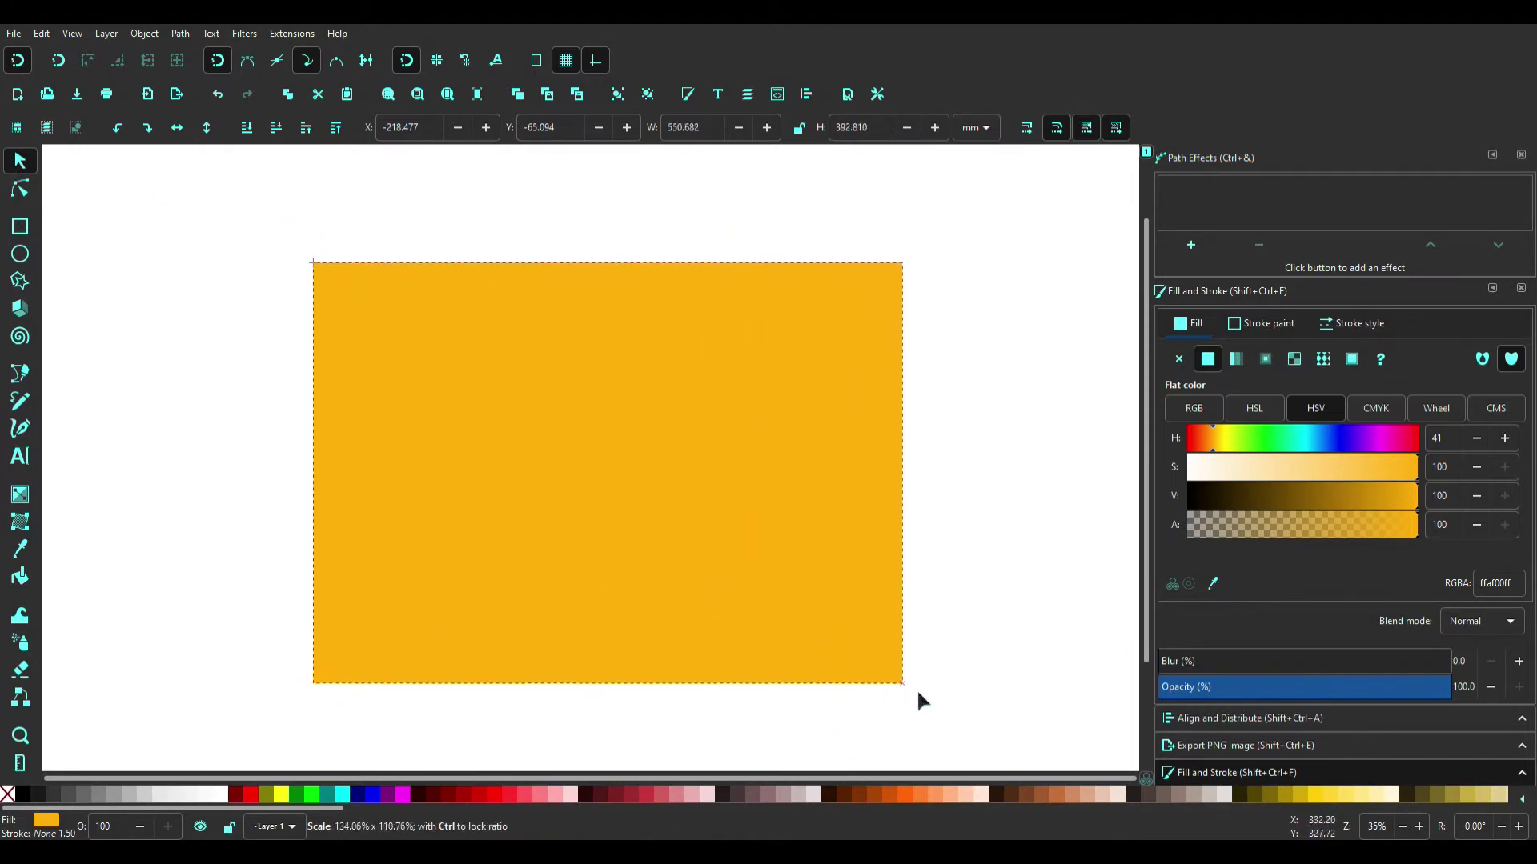
left_click(968, 536)
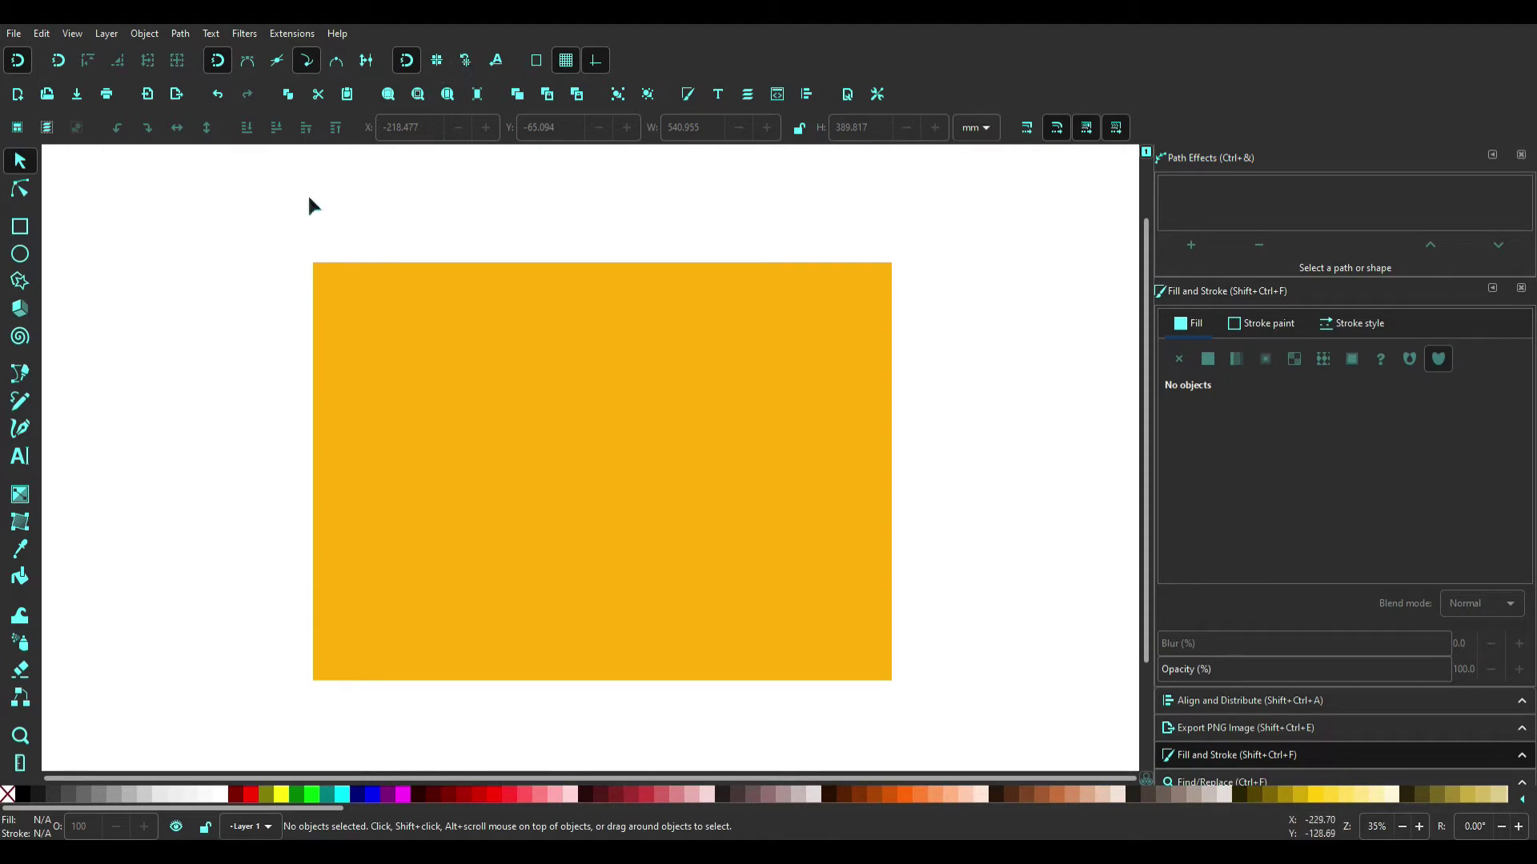
Step: Round the rectangle's corners fully with the Rectangle tool's rounding handle
left_click(337, 280)
left_click(20, 227)
left_click_drag(892, 263, 892, 472)
scroll(543, 380, "up", 5)
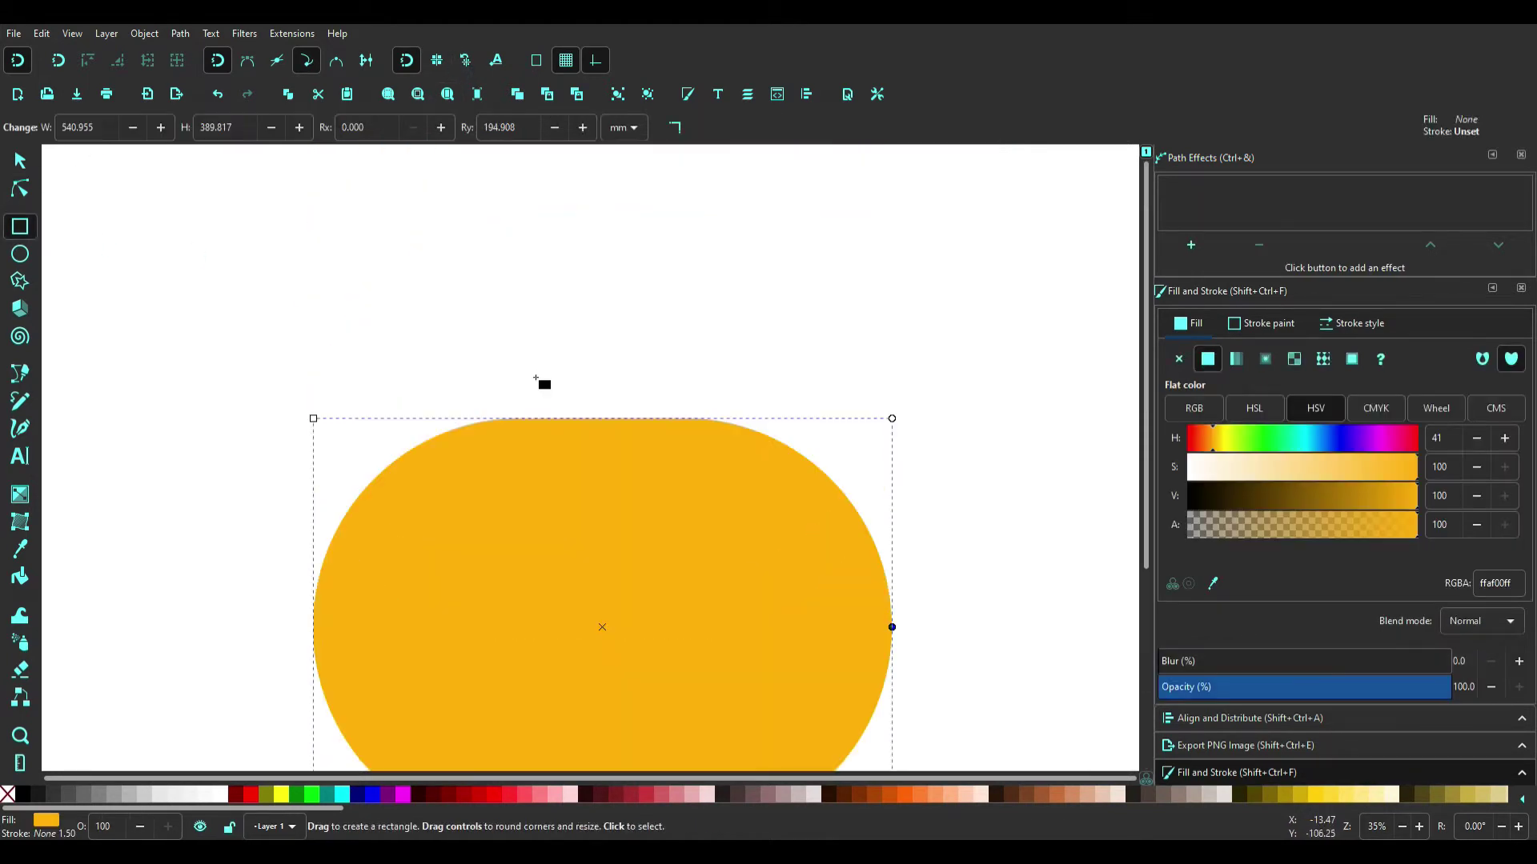
key("s")
scroll(313, 304, "down", 5)
key("Escape")
Step: Pull both bottom nodes out to make the bottom-left and bottom-right corners square
left_click(364, 576)
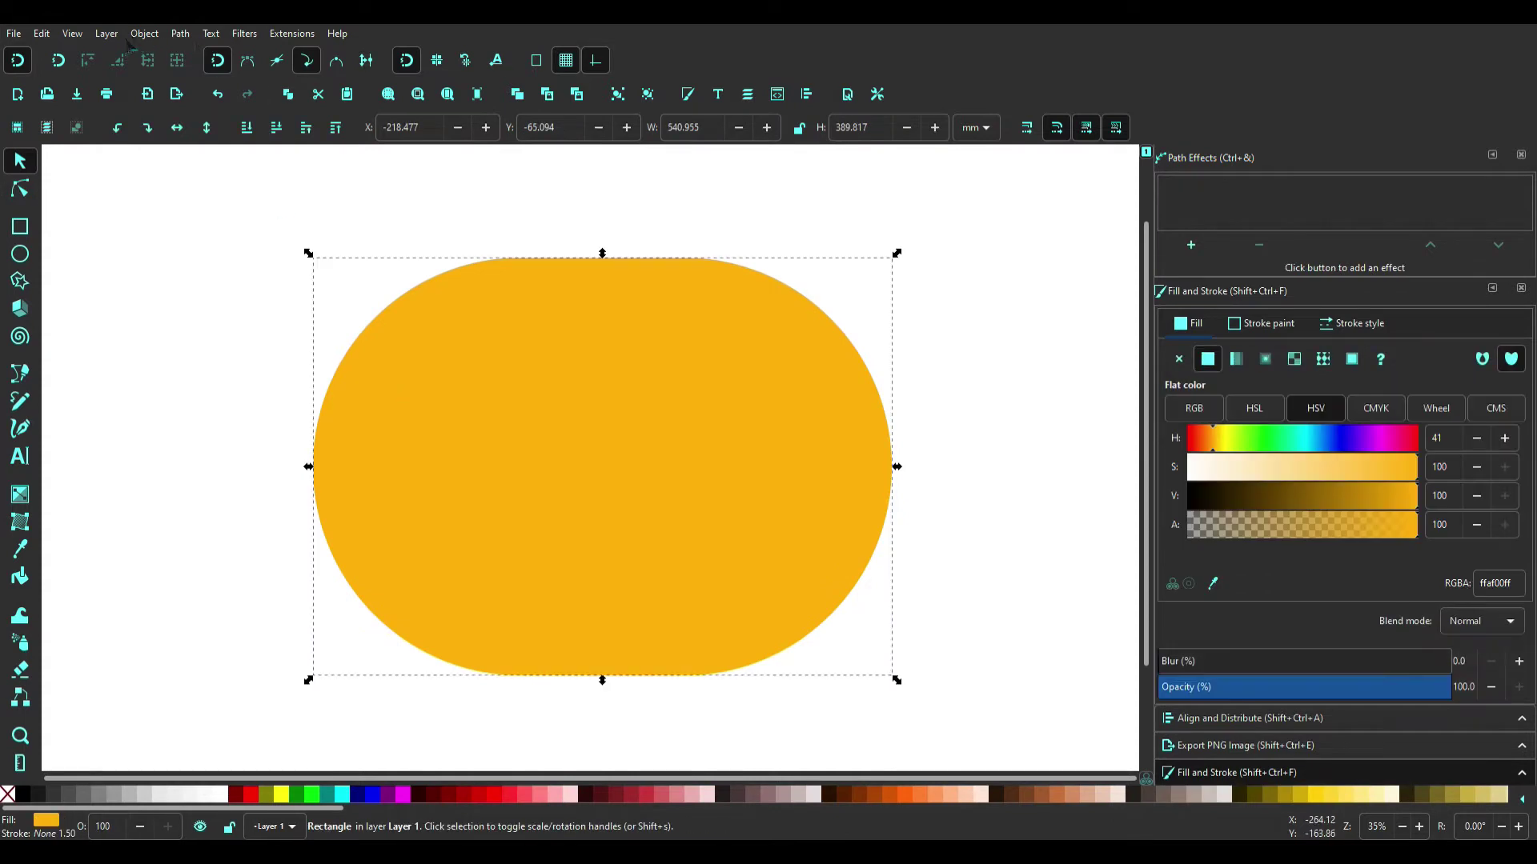
key("n")
left_click(368, 609)
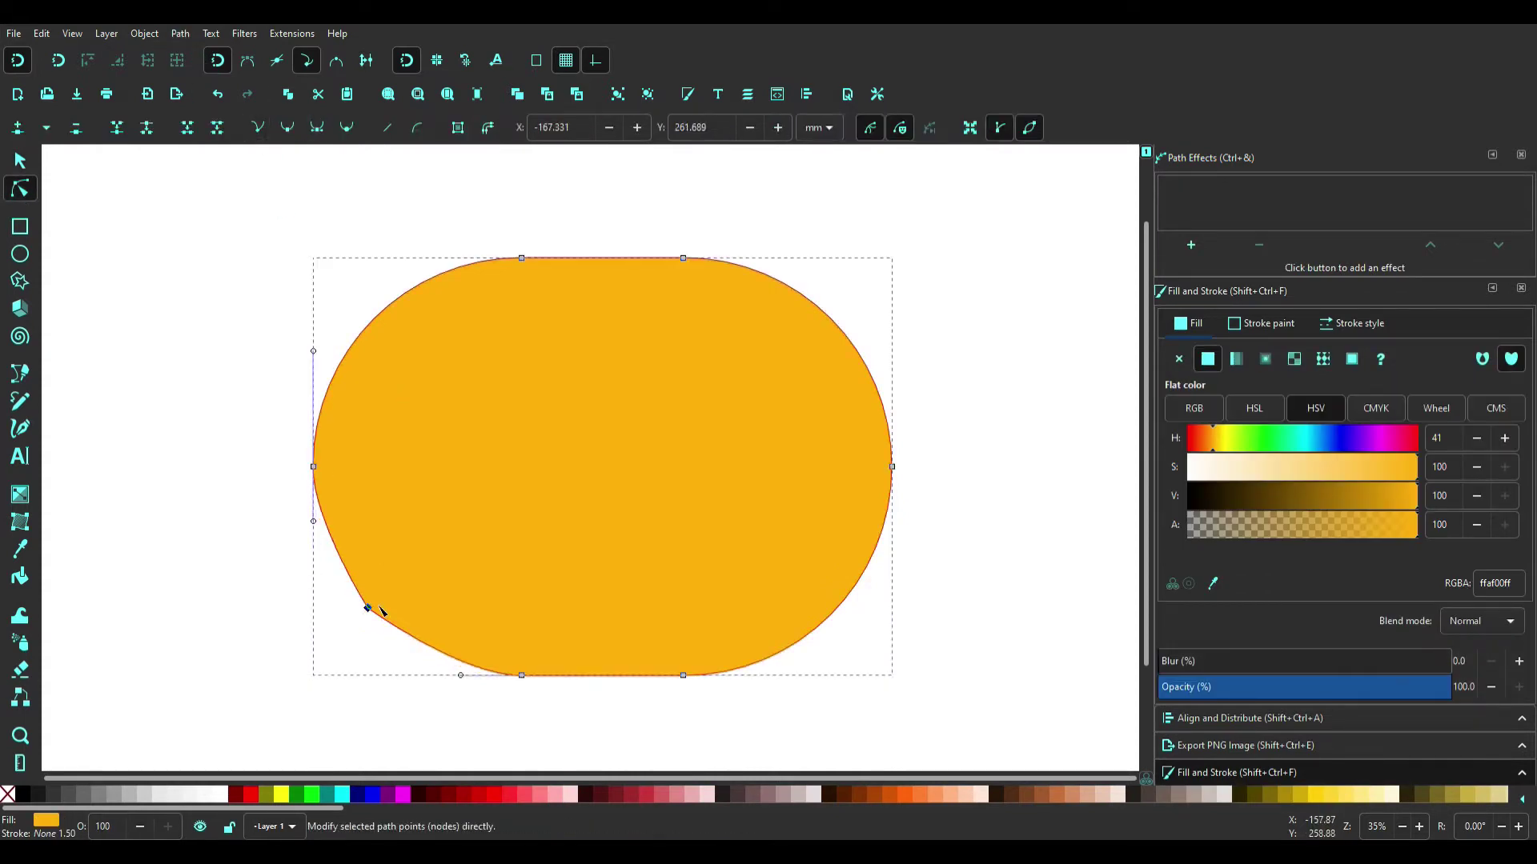
left_click_drag(368, 609, 313, 674)
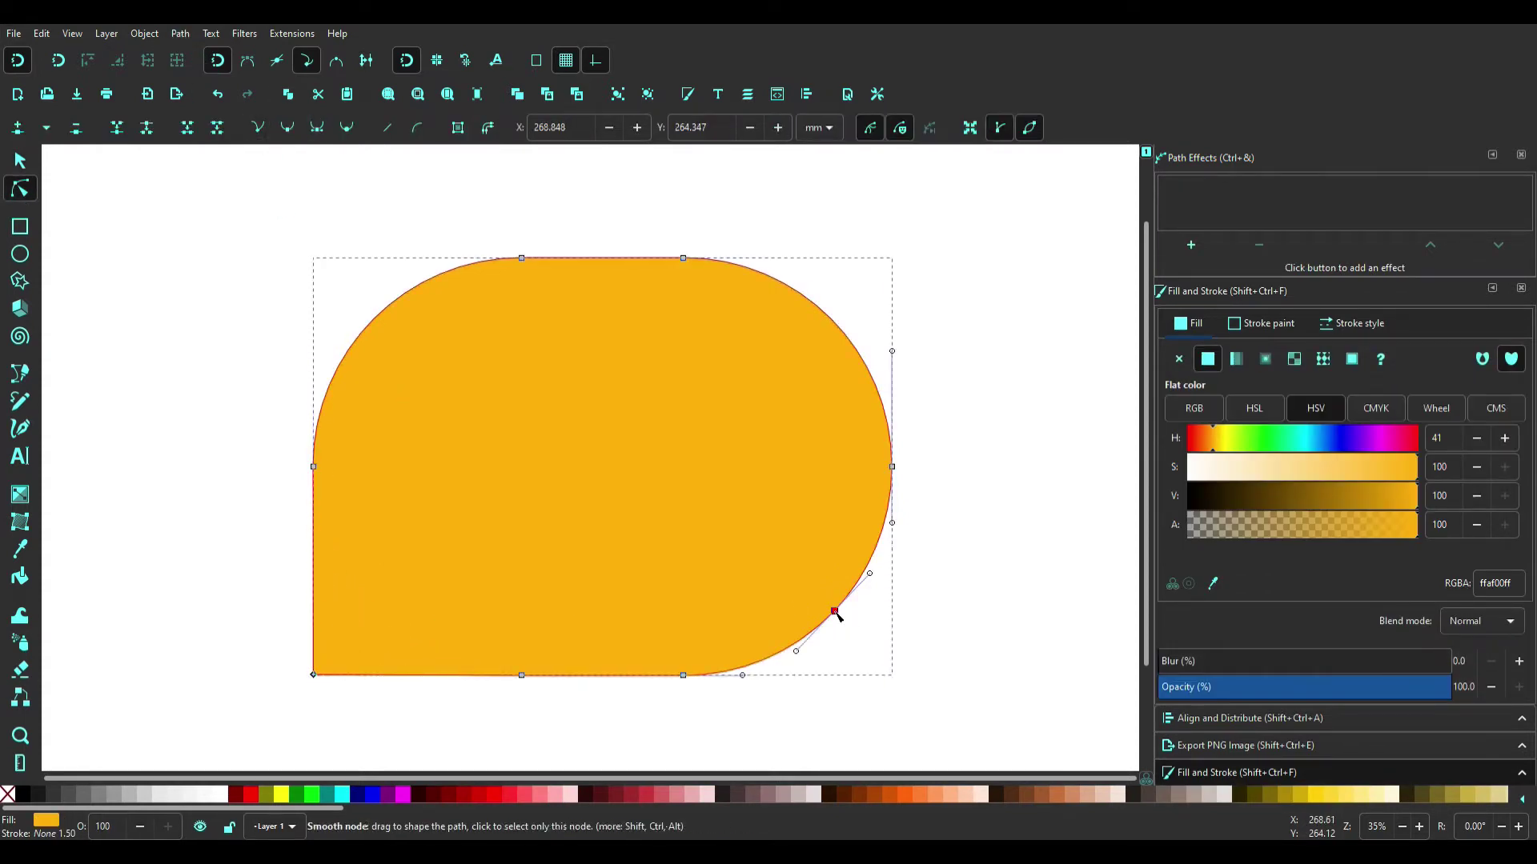
double_click(834, 610)
left_click_drag(834, 611, 893, 675)
key("s")
left_click(195, 207)
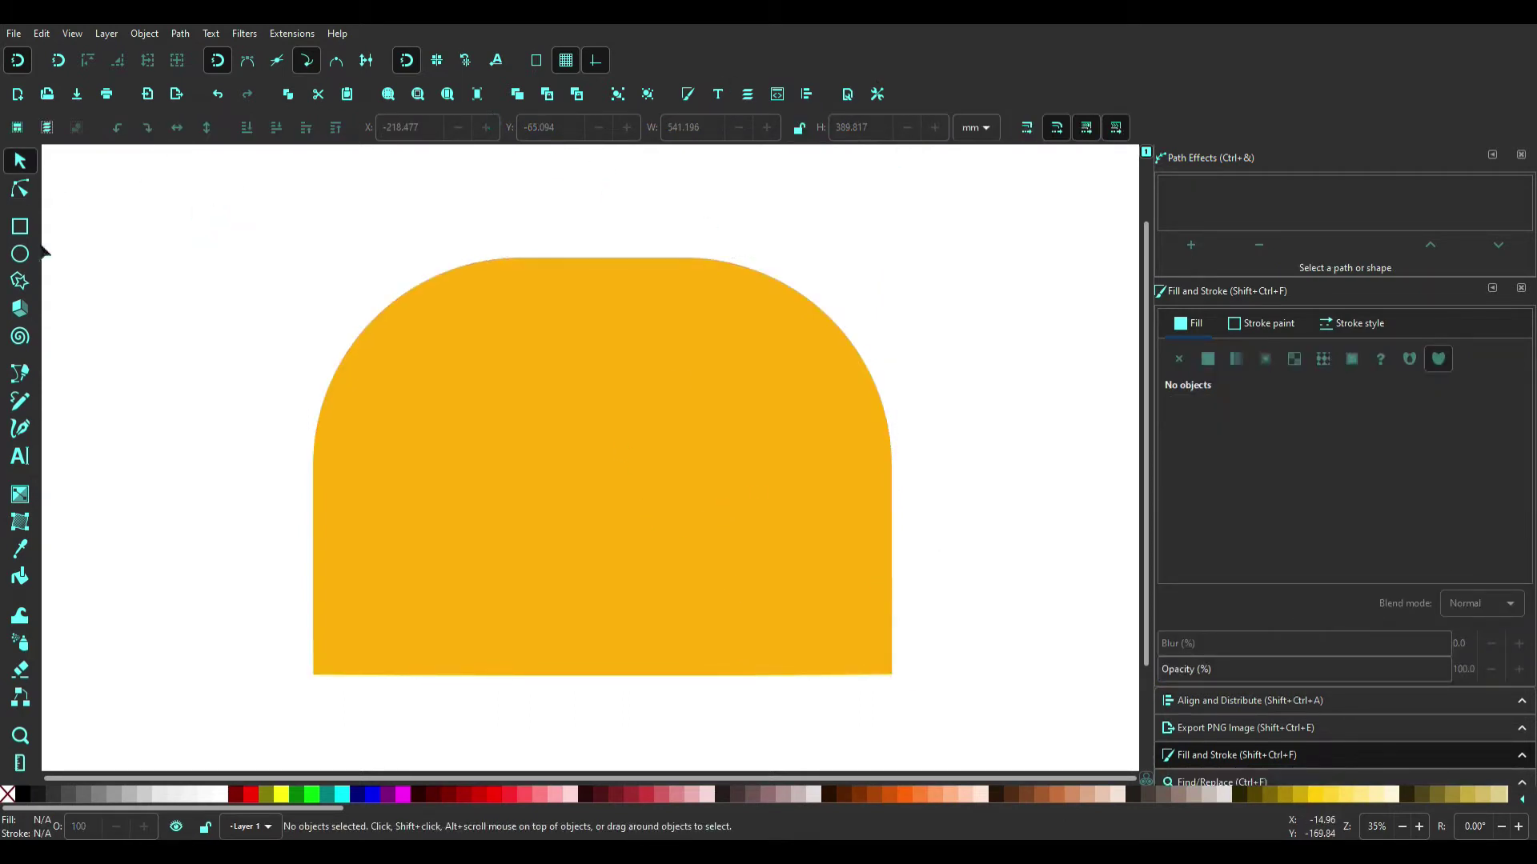
Step: Scale up the arched yellow body
left_click(670, 304)
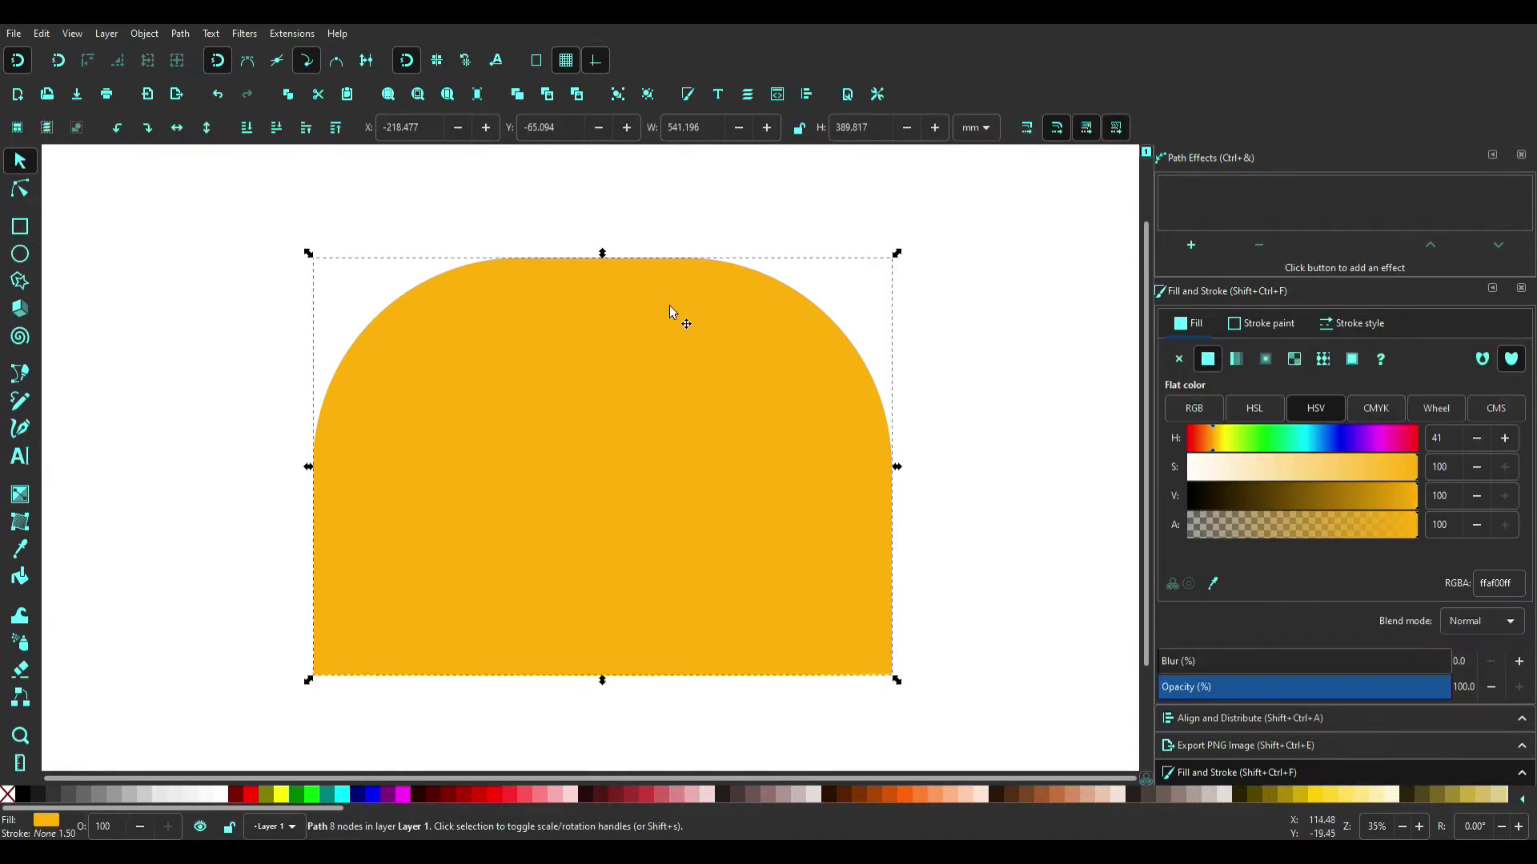
key("ctrl+z")
key("ctrl+z")
left_click(1085, 355)
Step: Try a rounded cyan window rectangle, undo it completely, and select the body
key("r")
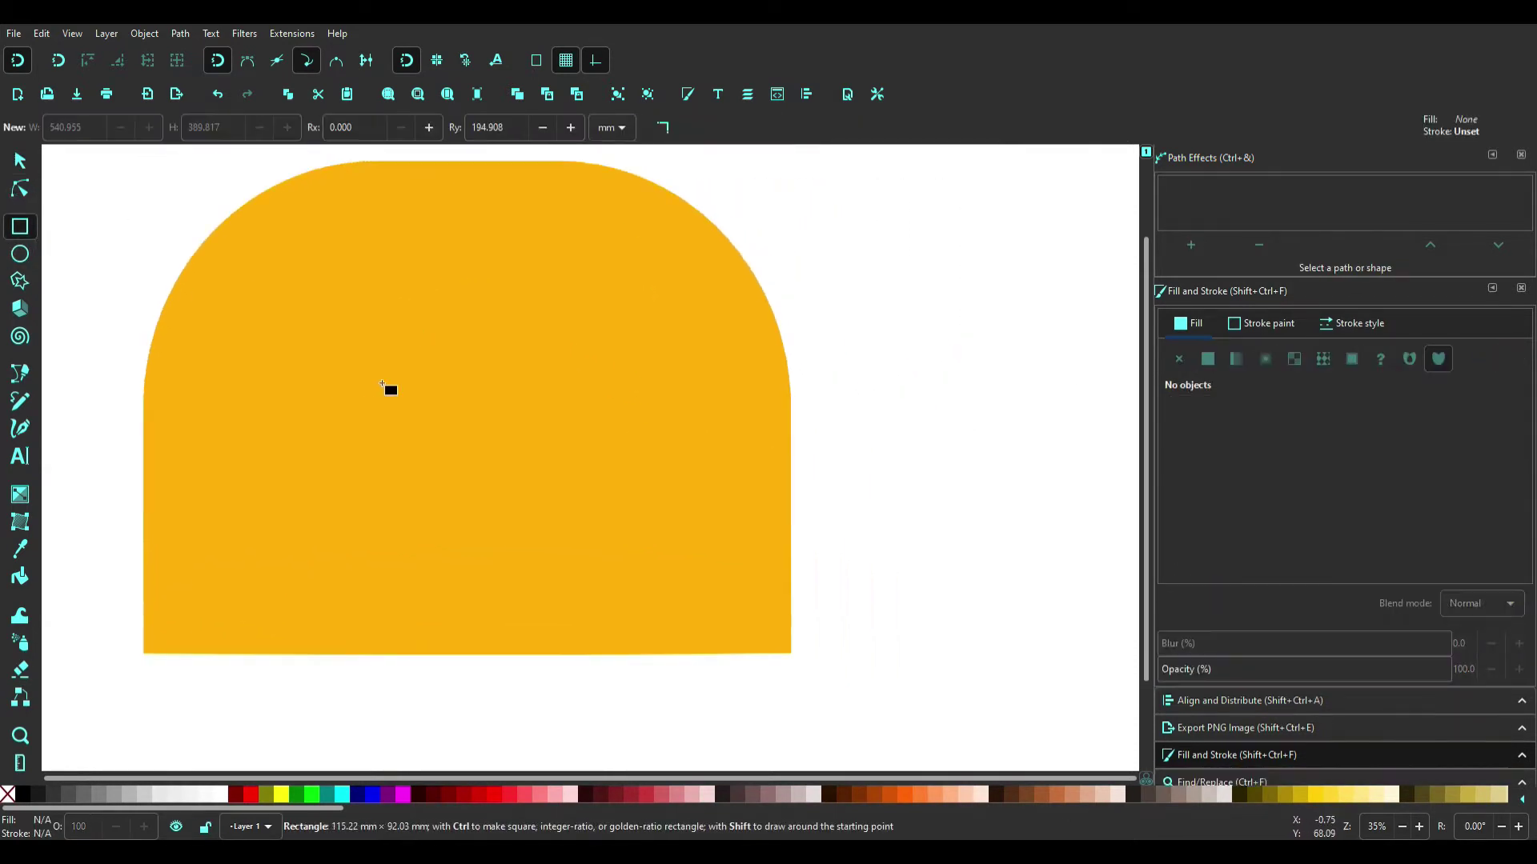
left_click_drag(253, 281, 397, 406)
left_click(913, 795)
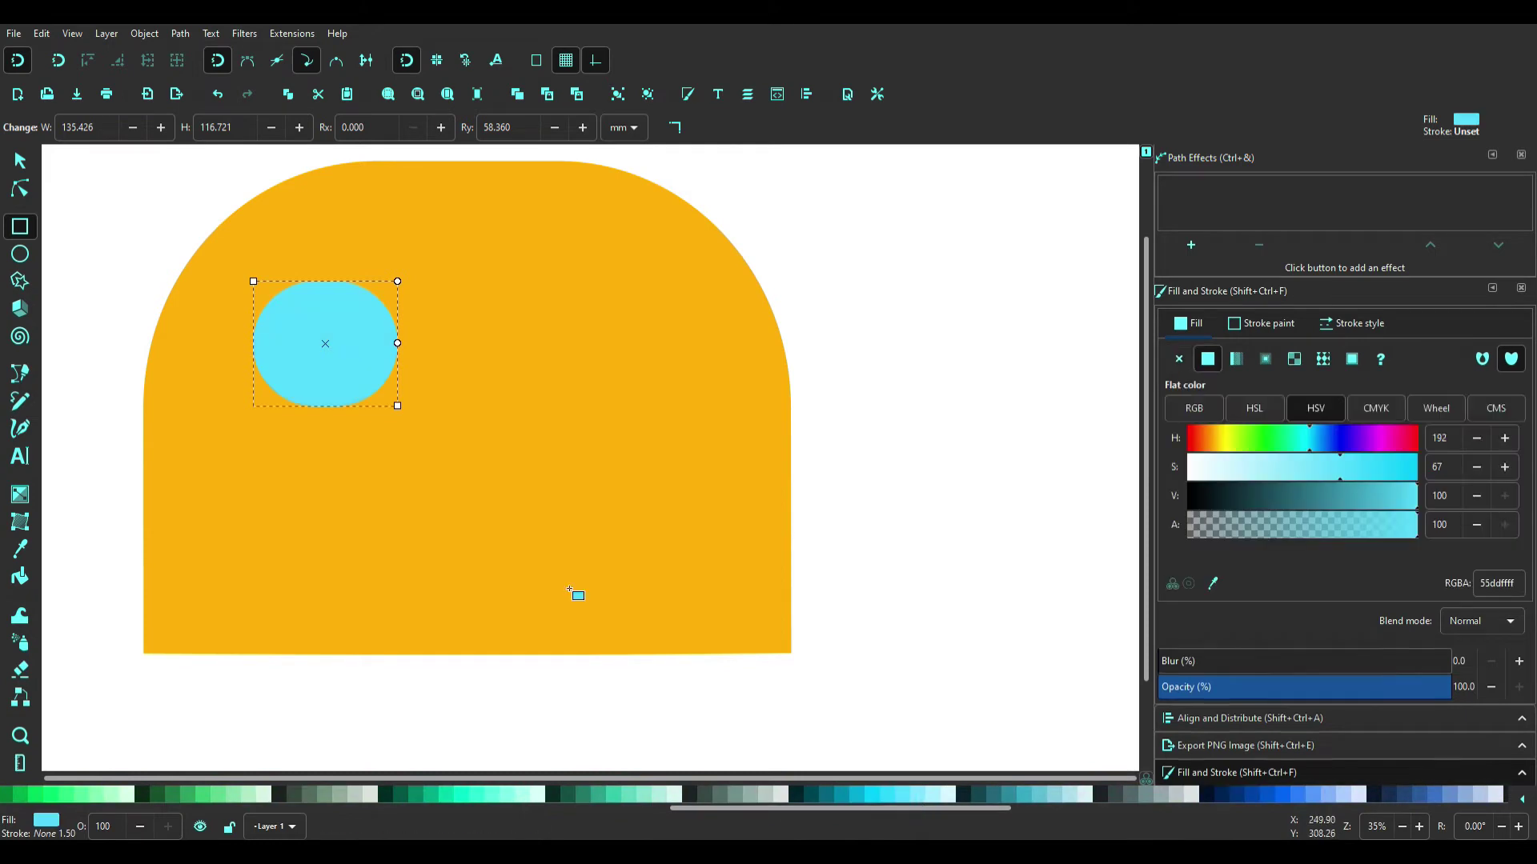
left_click_drag(398, 343, 398, 298)
key("s")
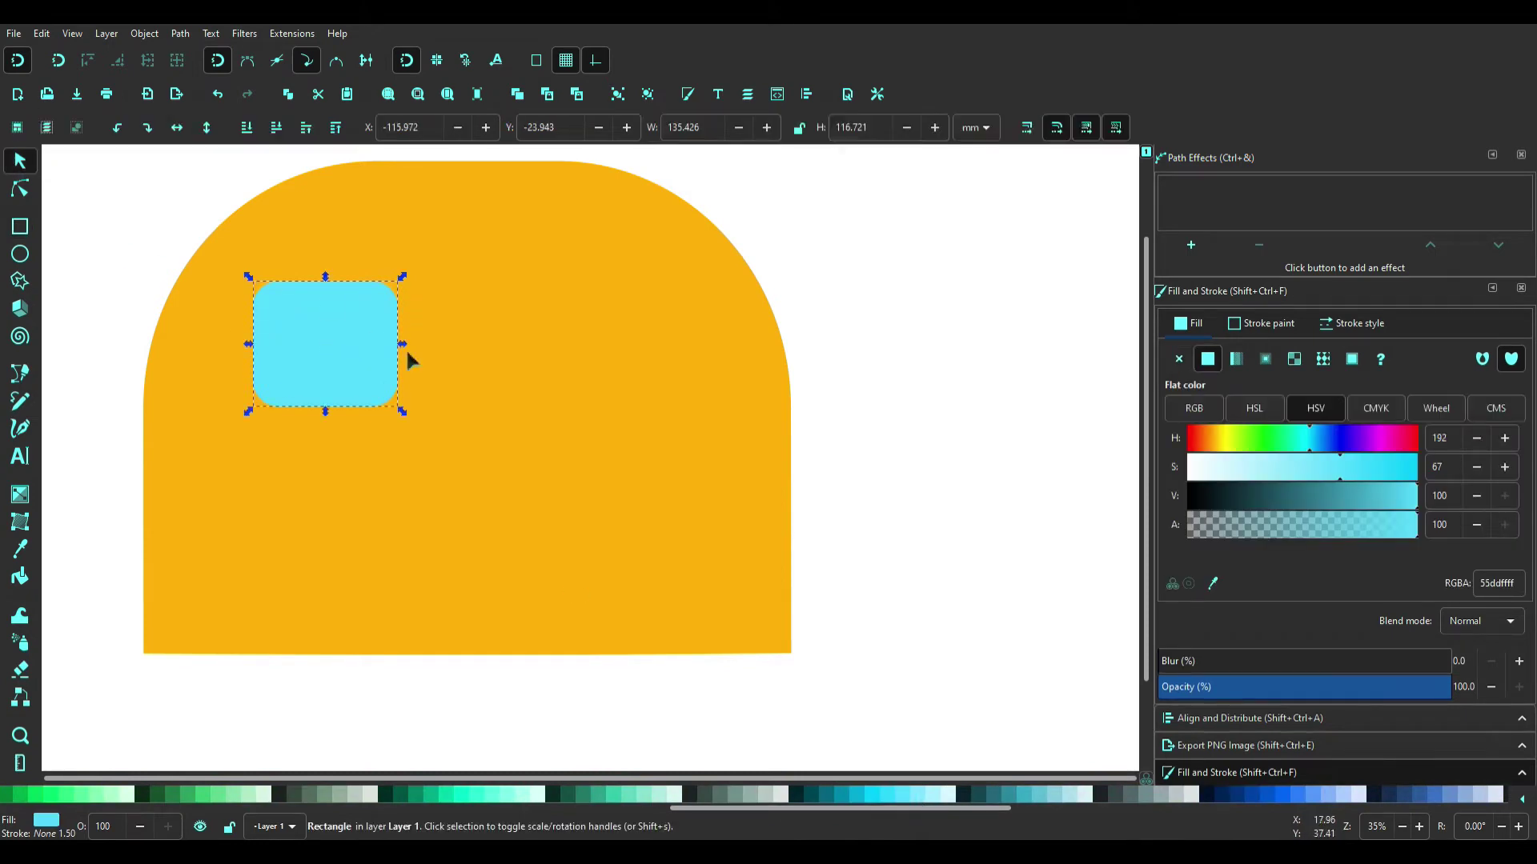
left_click_drag(358, 356, 273, 424)
key("ctrl+z")
key("ctrl+z")
key("ctrl+z")
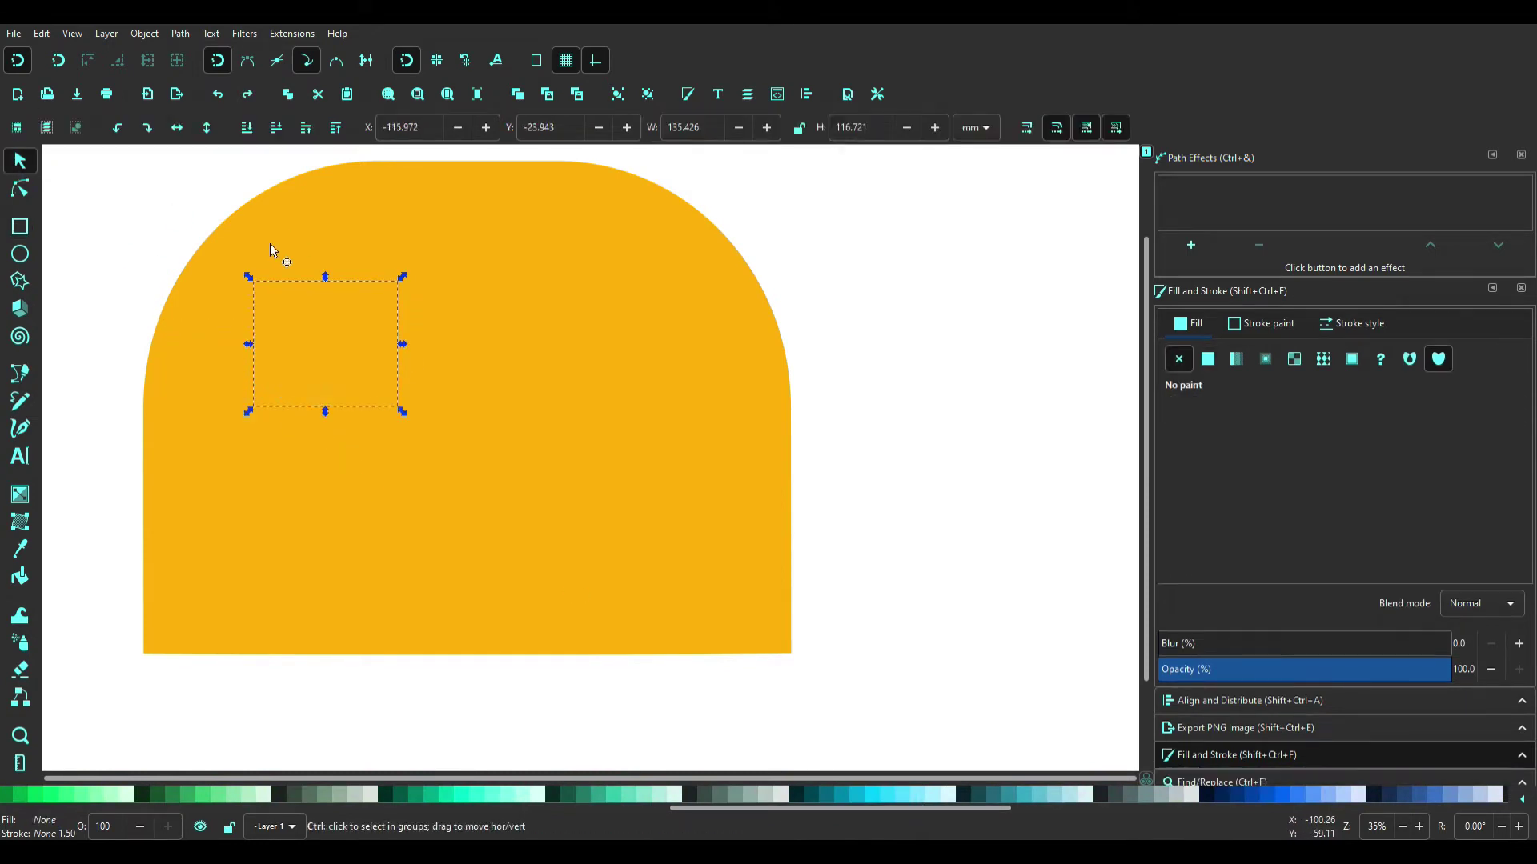
key("ctrl+z")
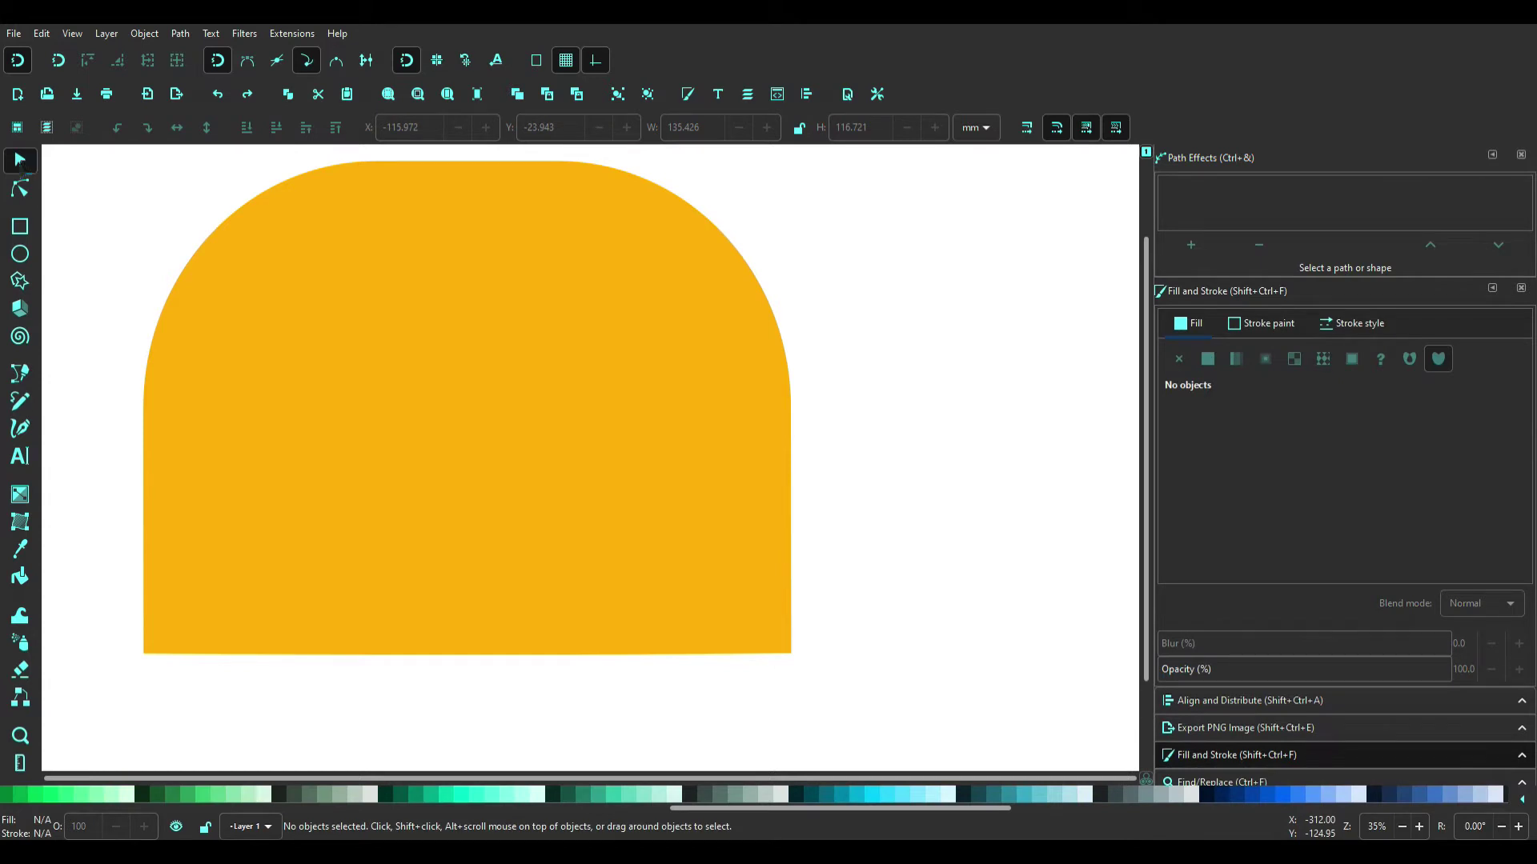
key("ctrl+a")
Step: Flatten the body's top by dragging the top-left and top-right curve handles outward
left_click(20, 188)
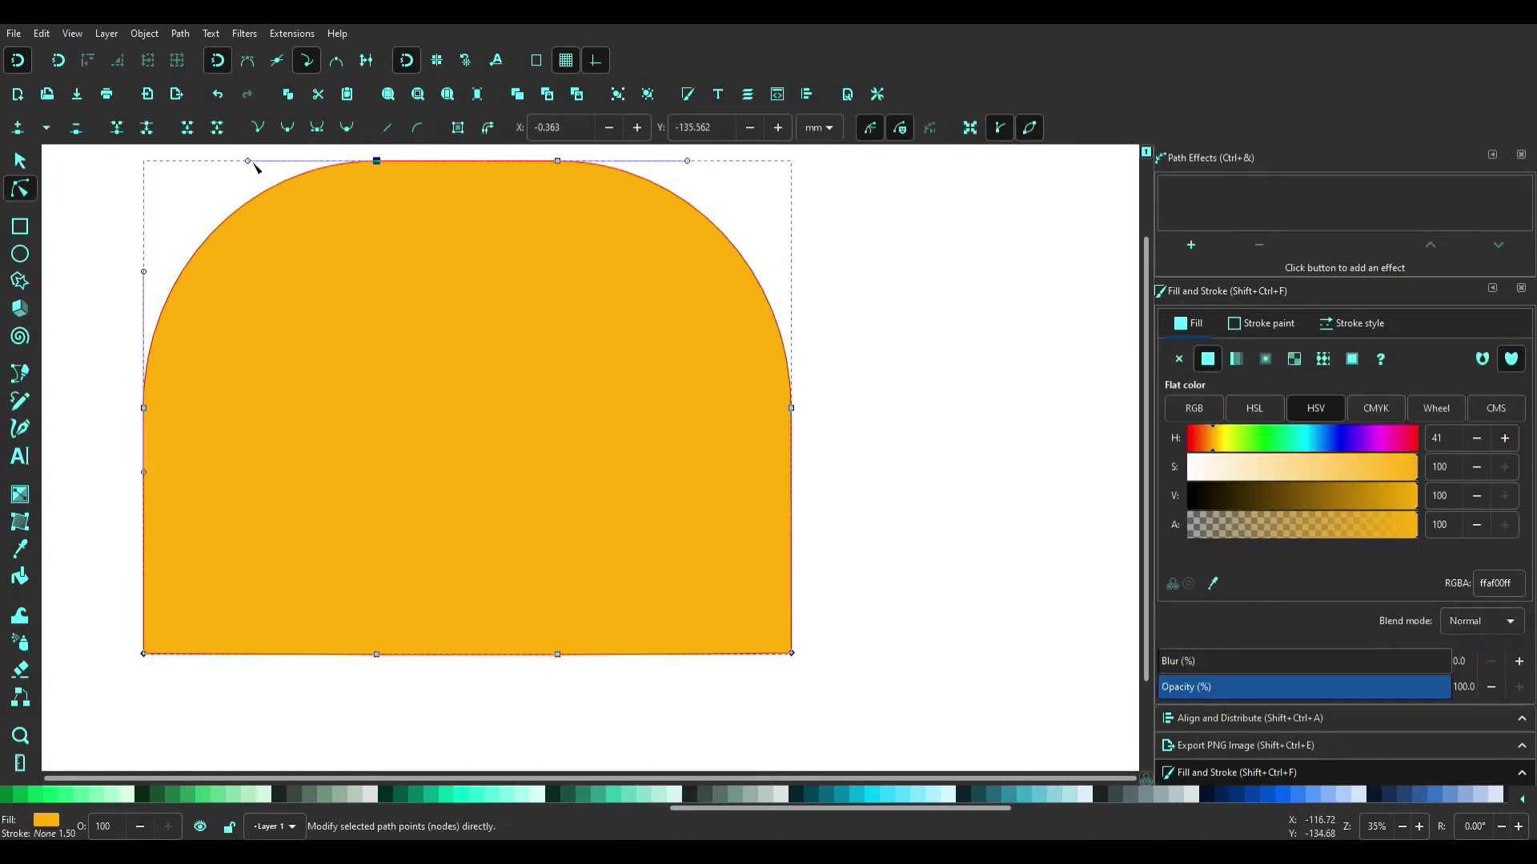
left_click_drag(249, 162, 135, 280)
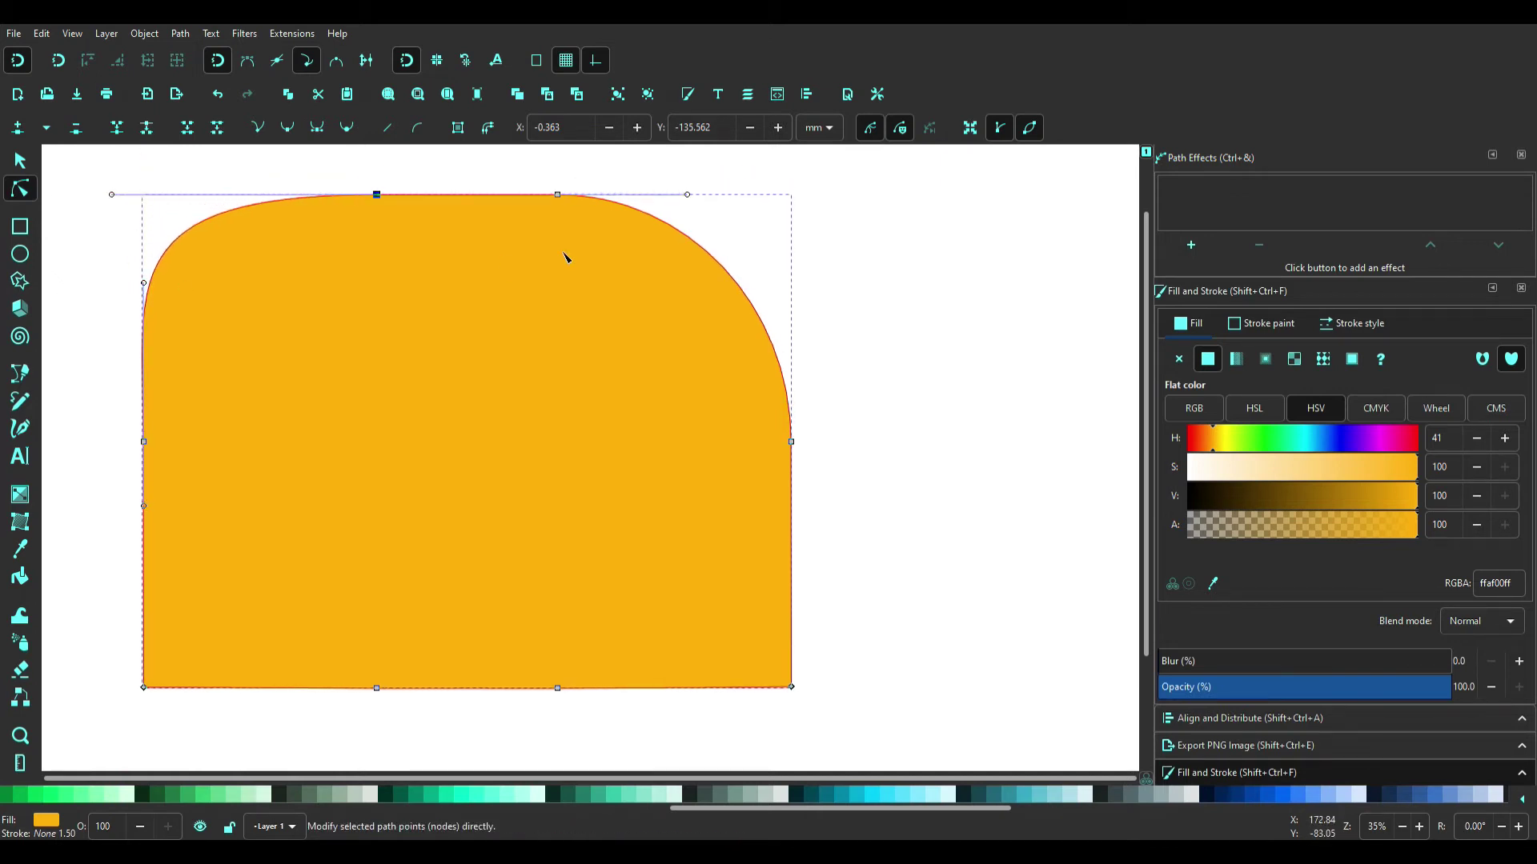
left_click_drag(686, 194, 828, 244)
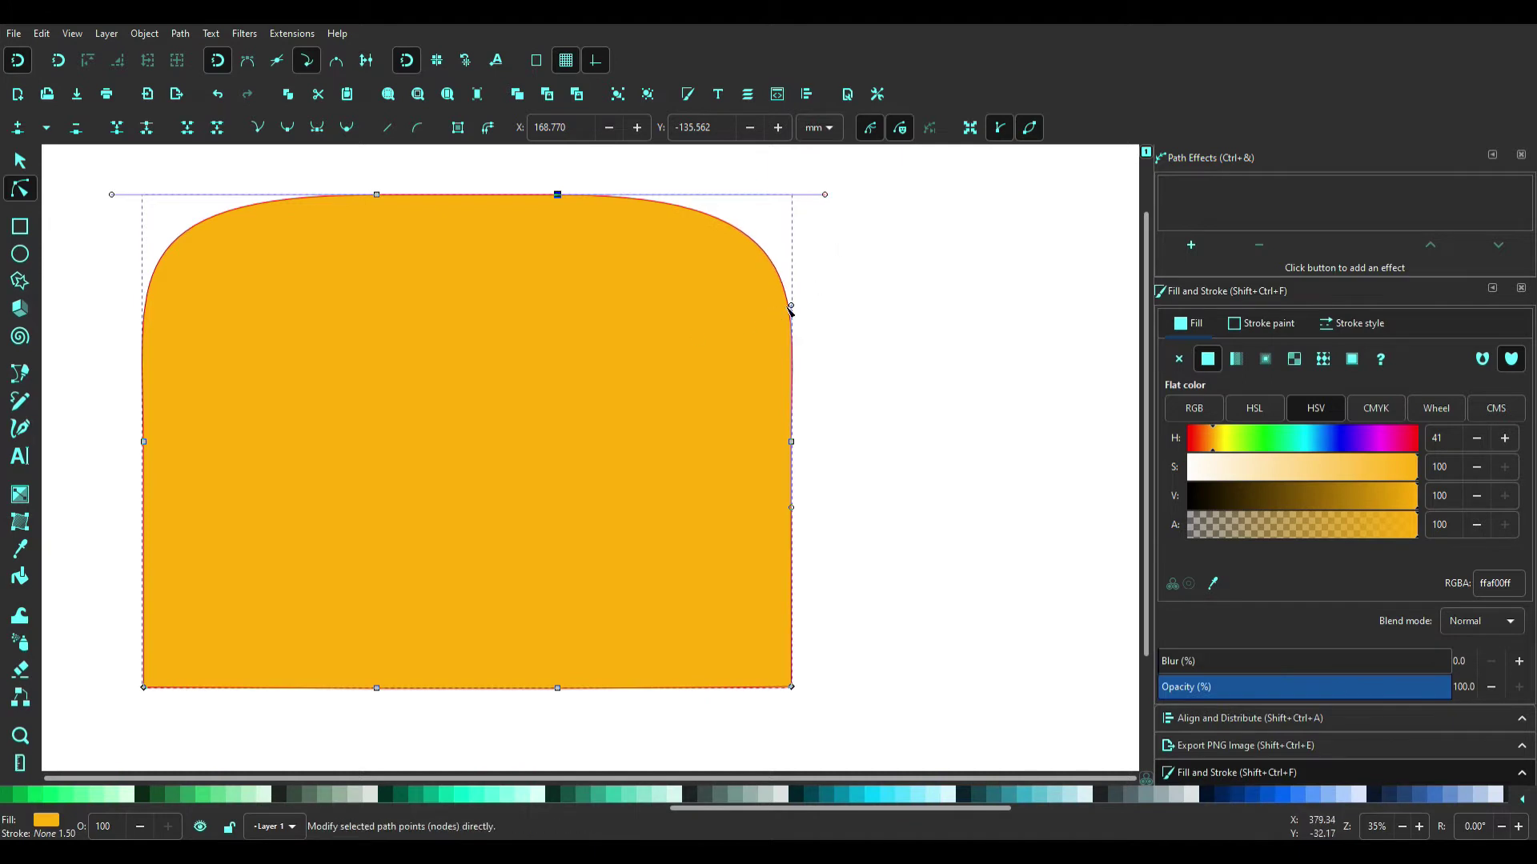
mouse_move(790, 308)
left_mouse_down()
mouse_move(793, 248)
mouse_move(792, 298)
mouse_move(795, 282)
left_mouse_up()
Step: Draw a rounded cyan window, about 220 × 160 mm, on the upper left of the body
left_click(20, 160)
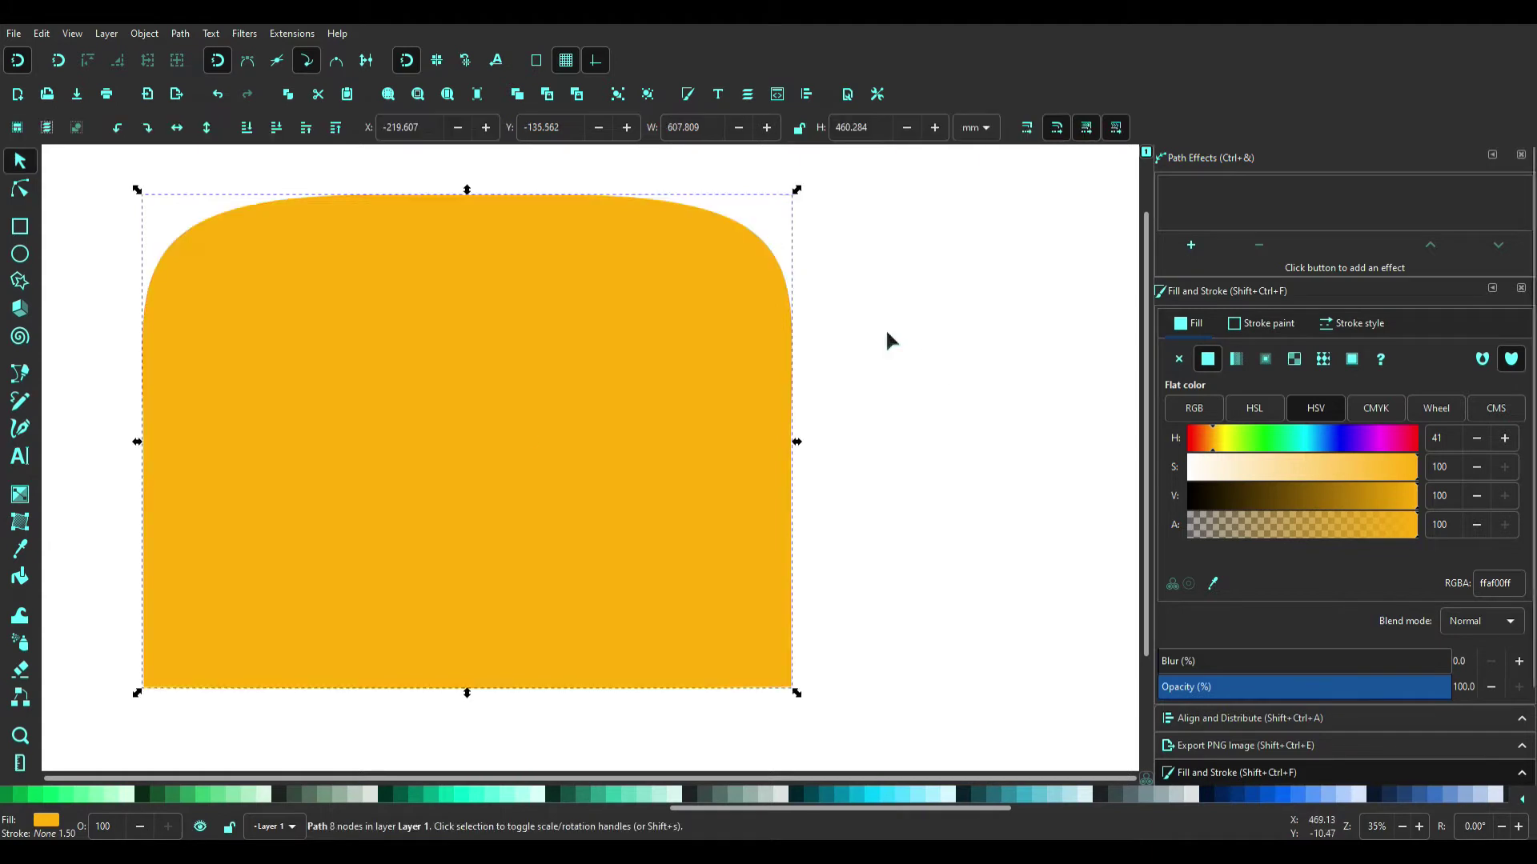
left_click(885, 334)
left_click(20, 226)
mouse_move(252, 321)
left_mouse_down()
mouse_move(364, 393)
mouse_move(347, 440)
mouse_move(430, 487)
left_mouse_up()
Step: Enlarge the cyan window and add nodes to square off its right-side corners
key("s")
left_click_drag(313, 396, 309, 384)
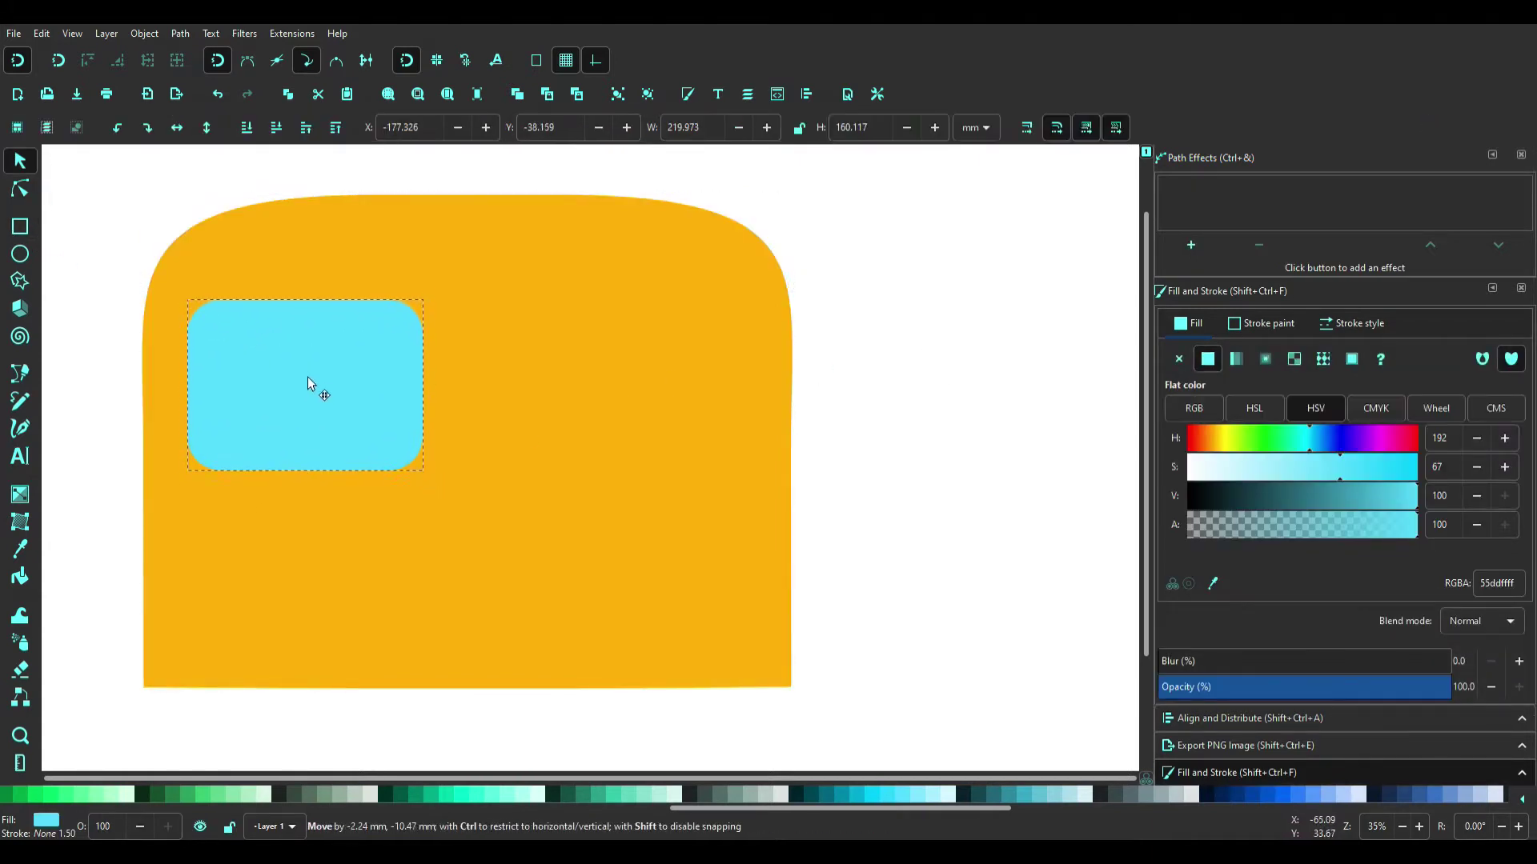
key("n")
scroll(394, 316, "up", 2)
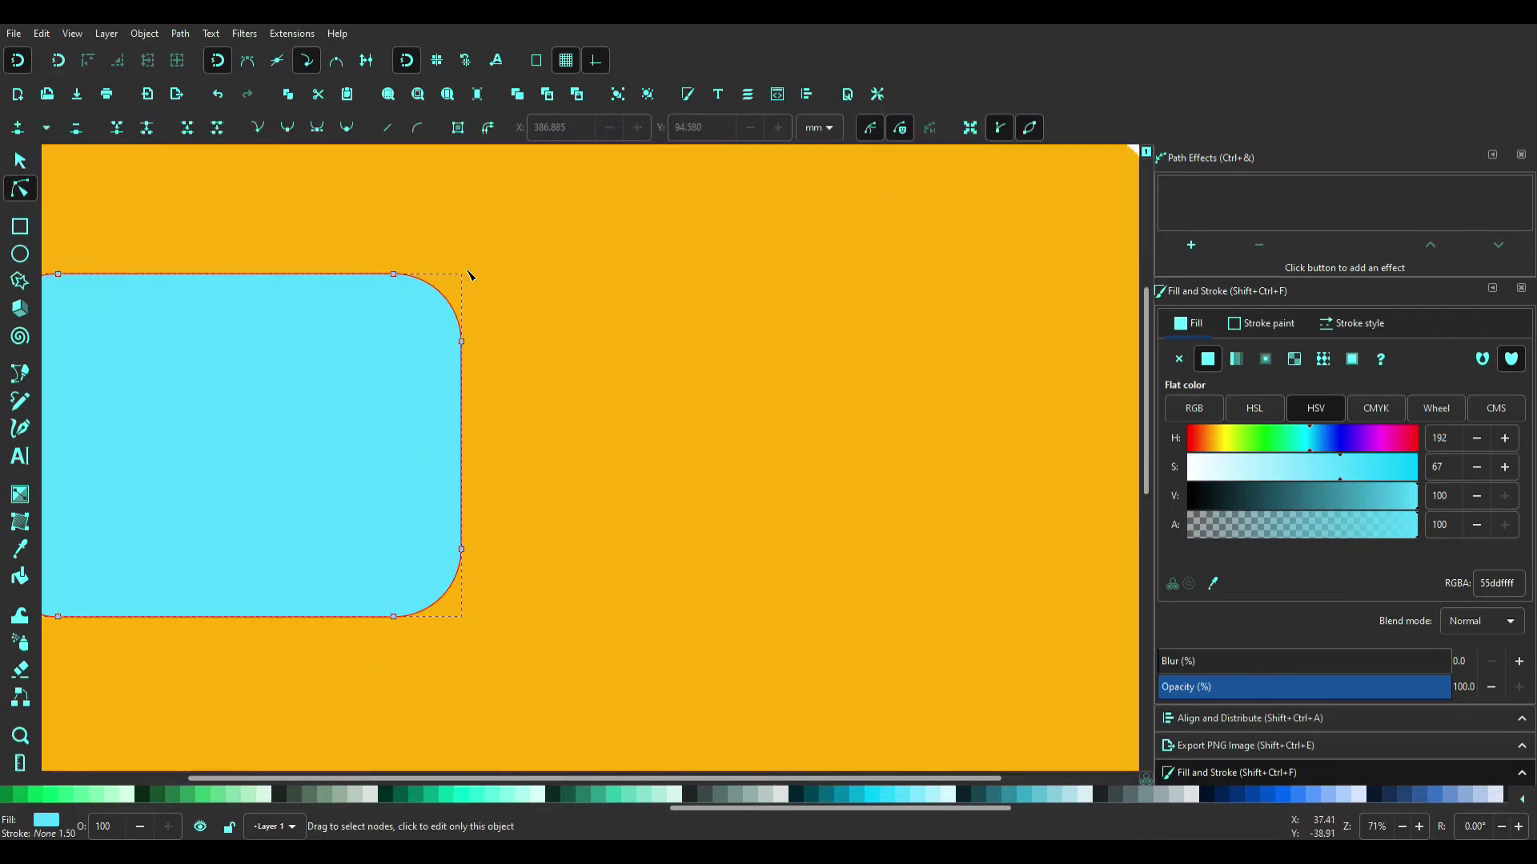
double_click(444, 295)
left_click_drag(445, 296, 462, 280)
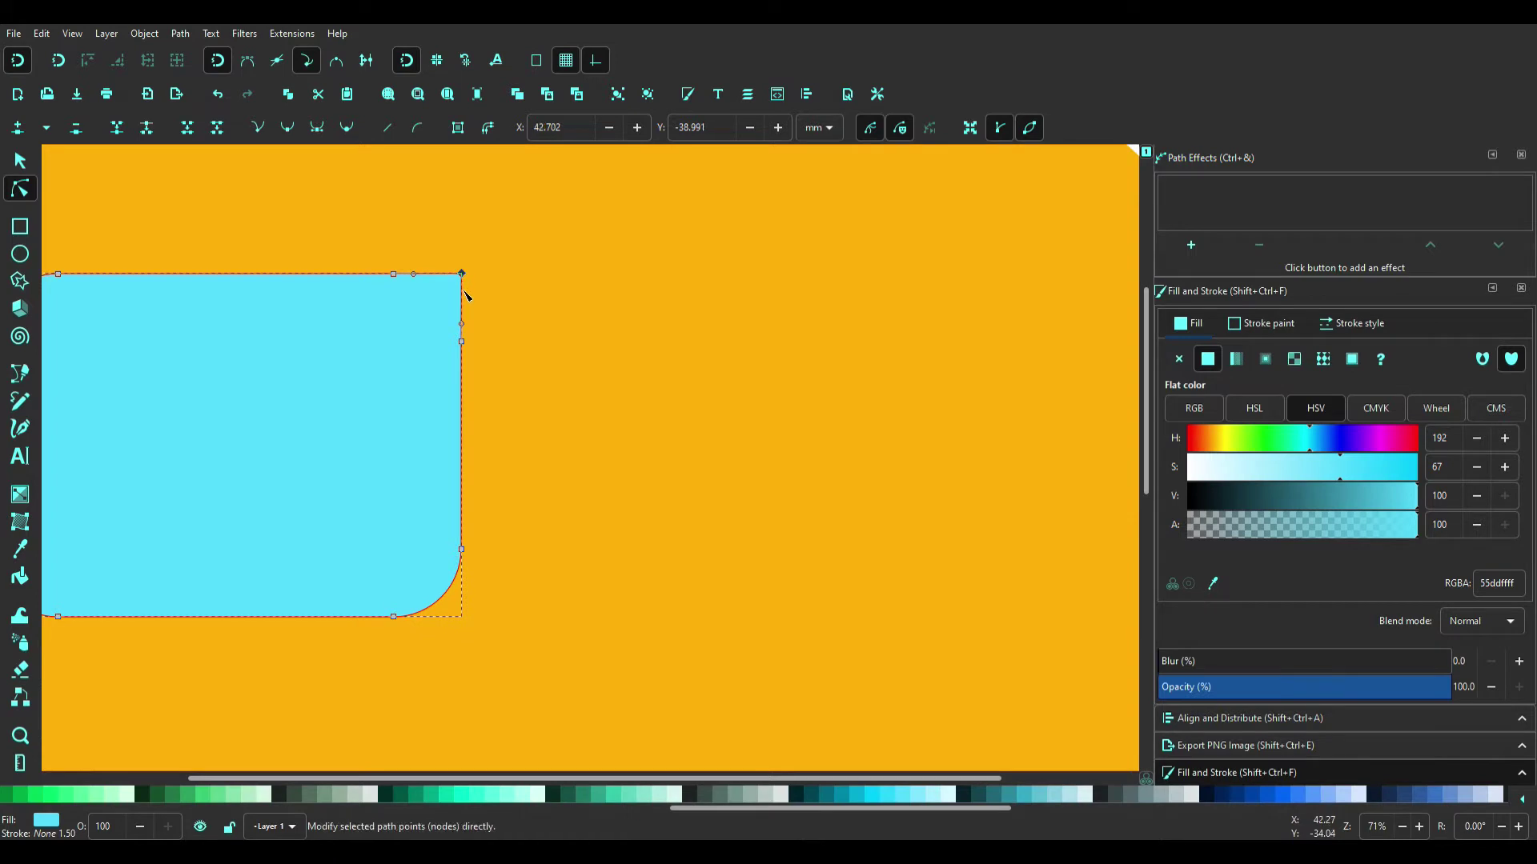
scroll(466, 296, "down", 2)
double_click(446, 538)
left_click_drag(453, 547, 461, 553)
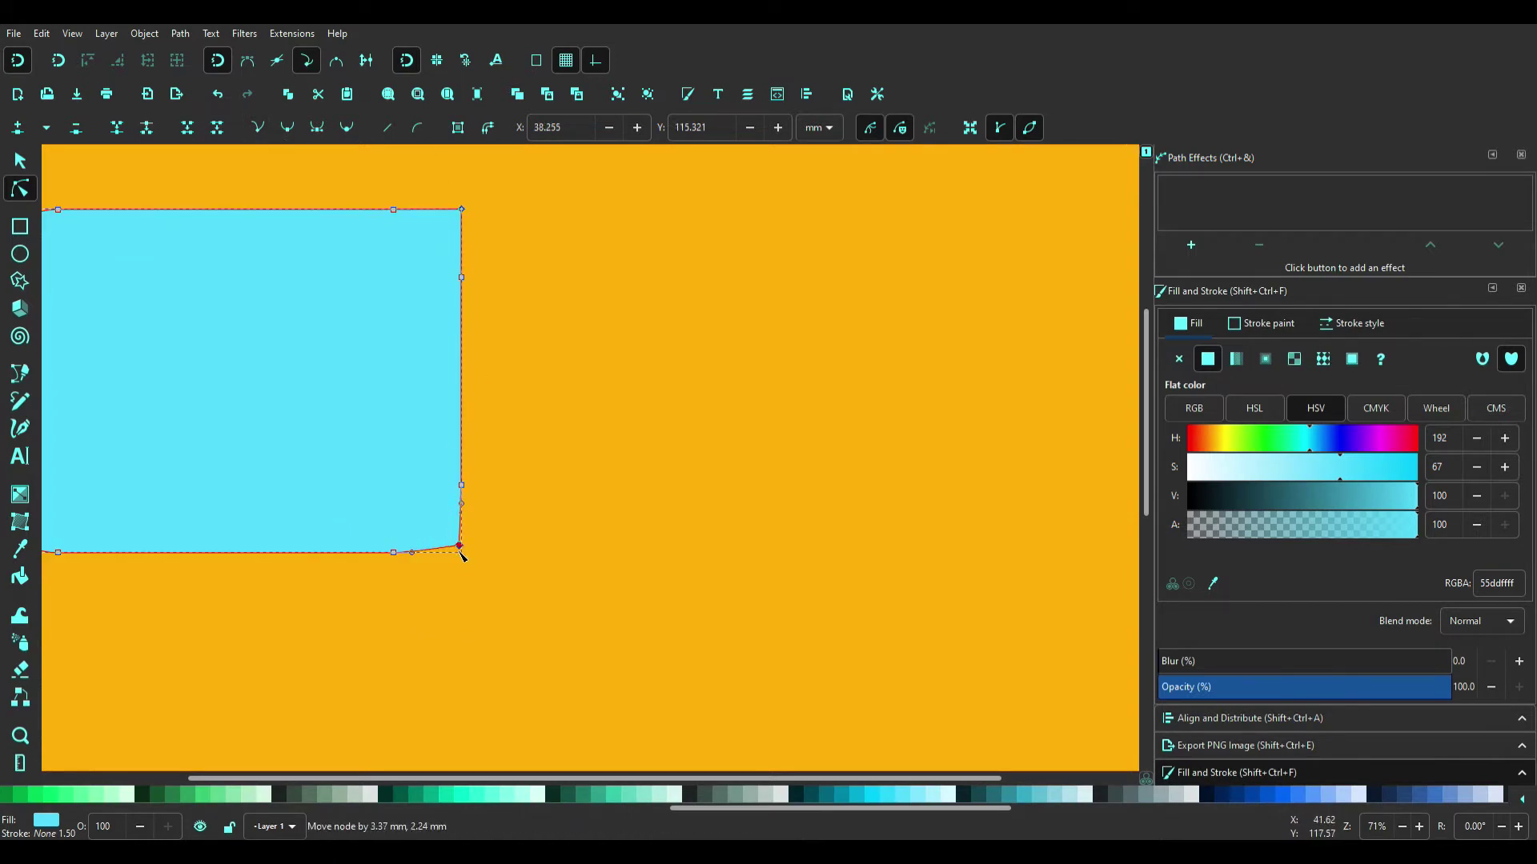
Step: Enlarge the window slightly and move it a little lower
scroll(981, 672, "left", 3)
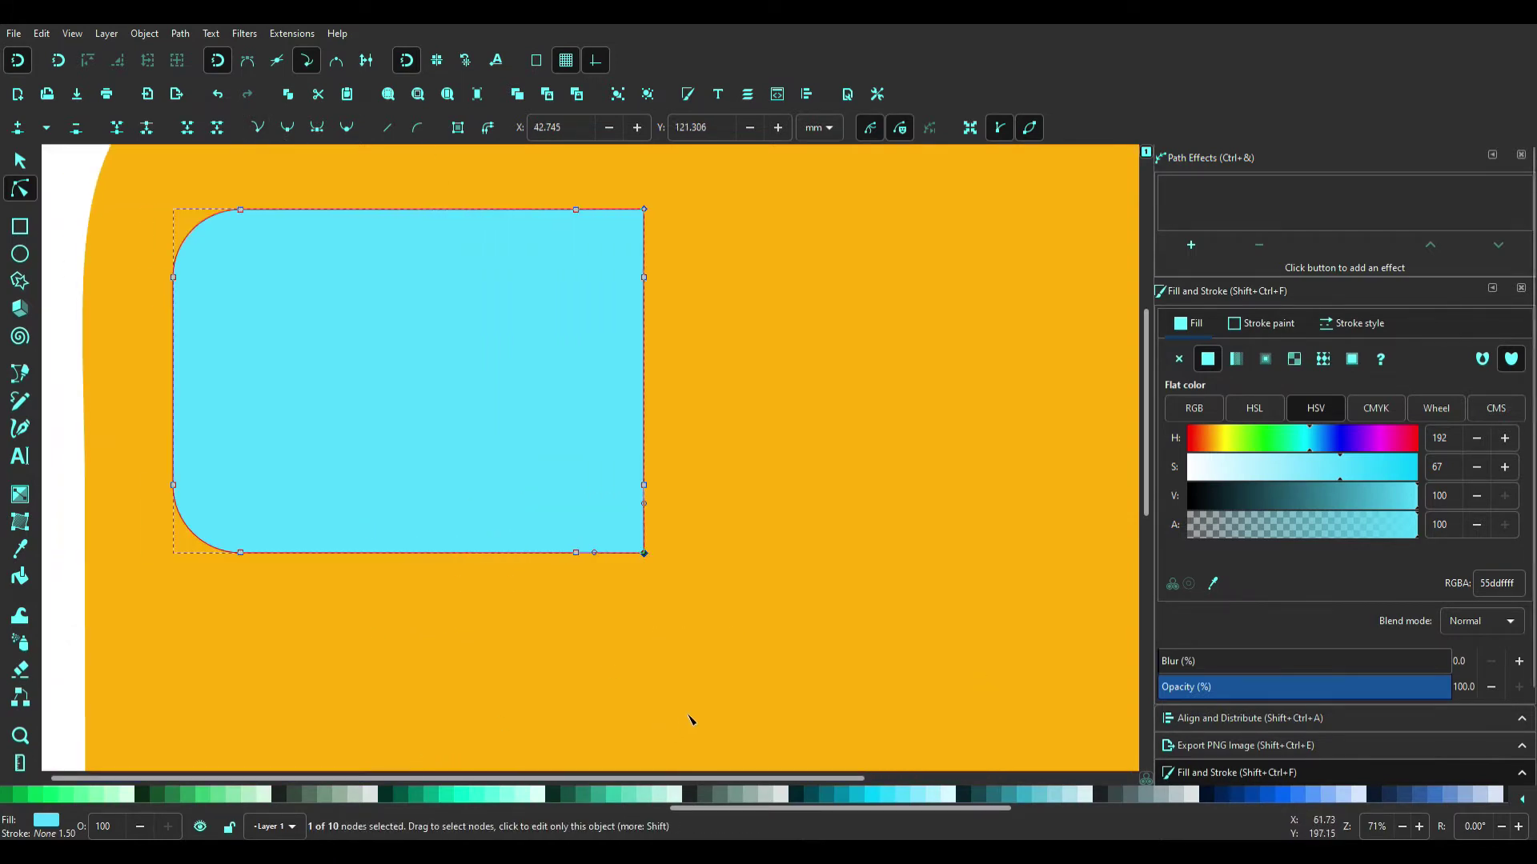
scroll(693, 664, "down", 2)
scroll(693, 665, "down", 2)
scroll(693, 664, "right", 2)
key("s")
left_click_drag(598, 541, 632, 569)
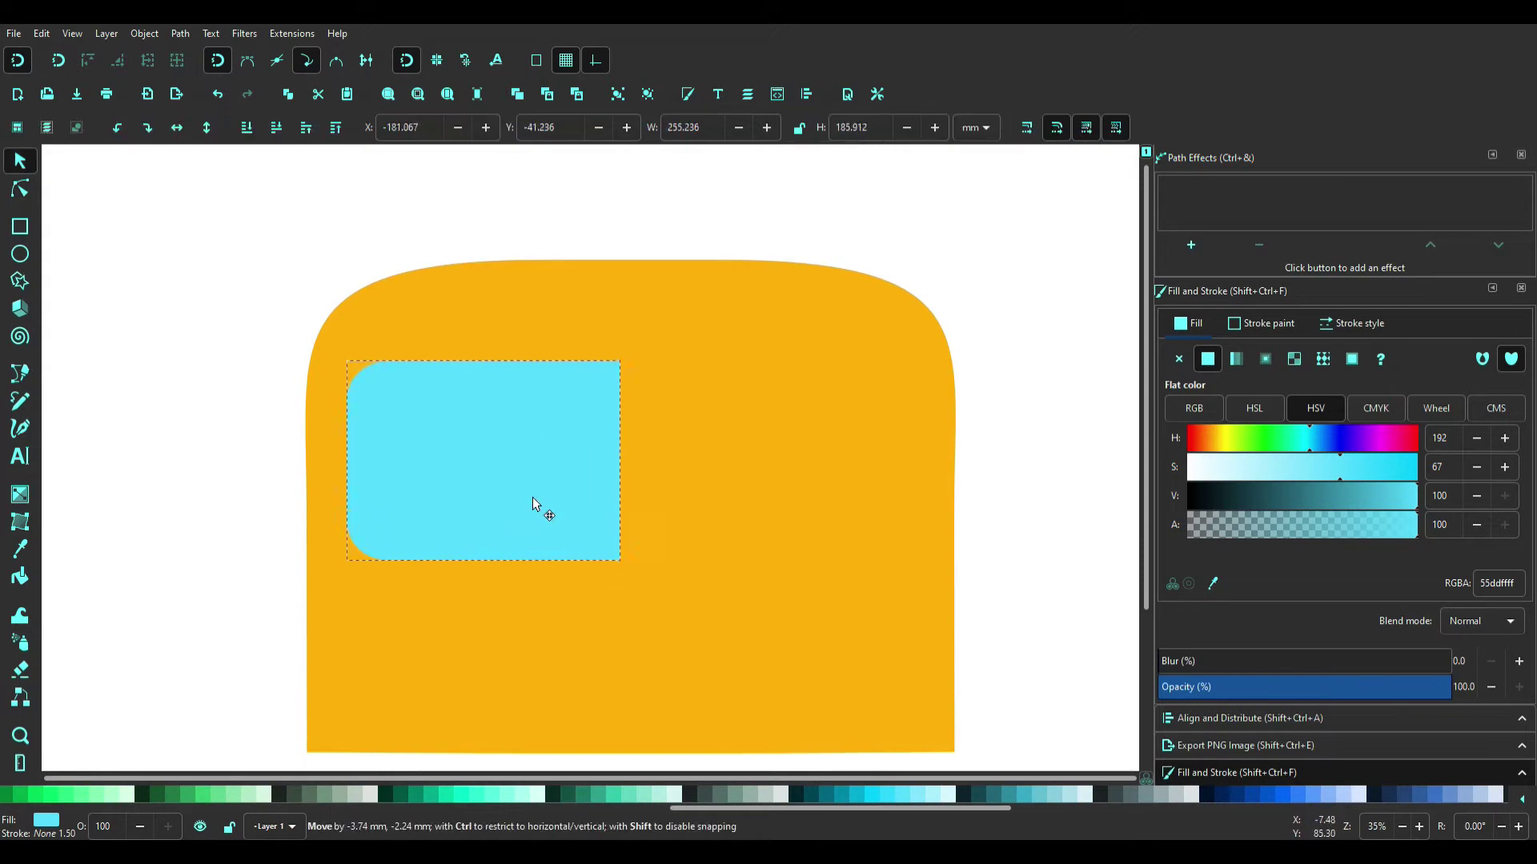
left_click_drag(535, 497, 829, 574)
Step: Duplicate and flip the window into a right-hand twin, then scale both down and align them
key("ctrl+d")
key("h")
left_click(515, 481, "shift")
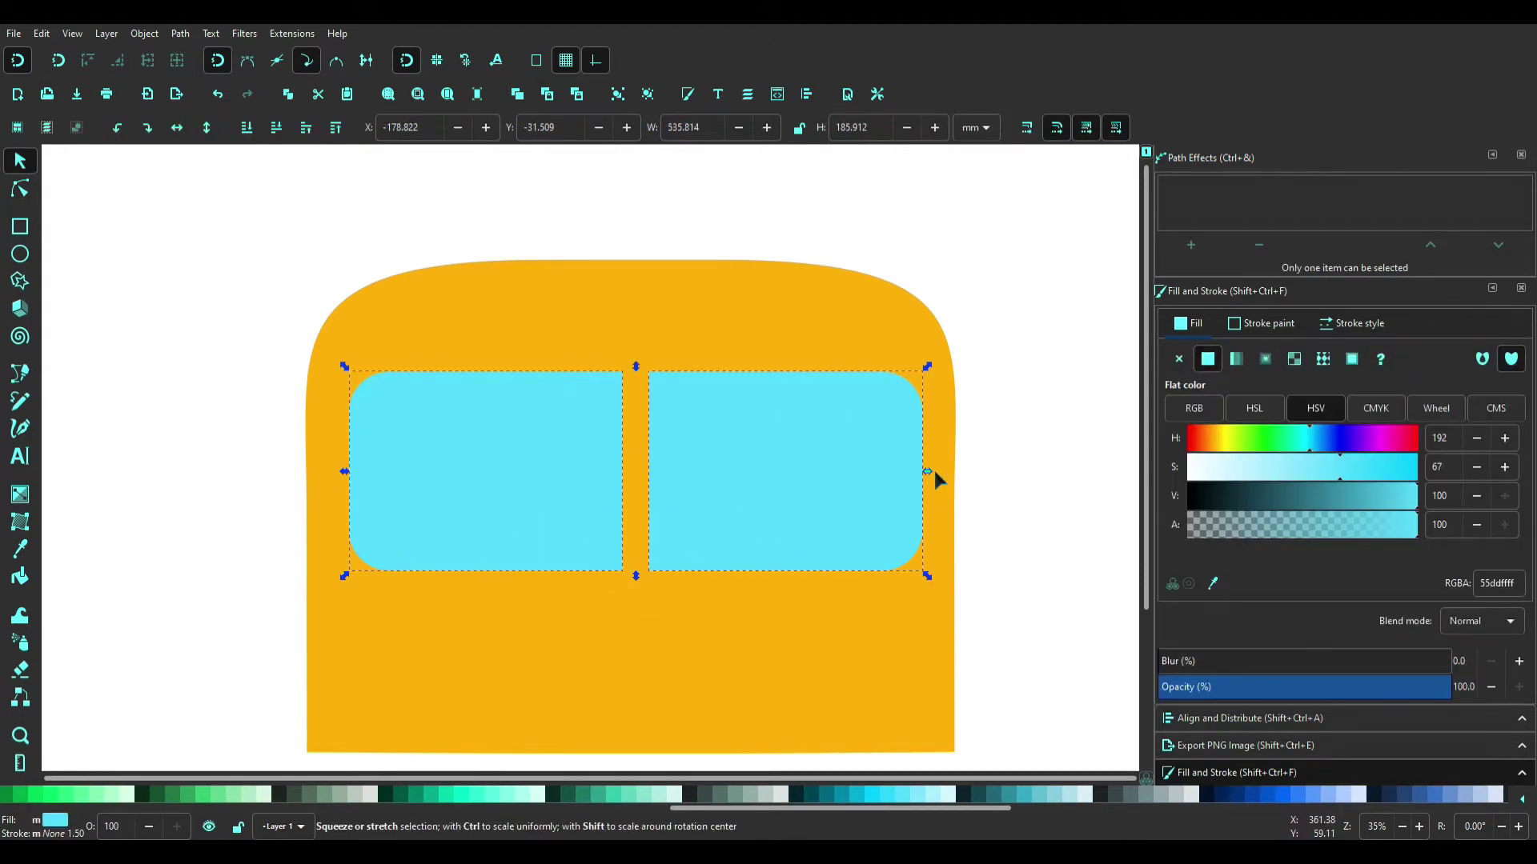
left_click_drag(933, 473, 922, 477)
left_click(1074, 486)
left_click(713, 473)
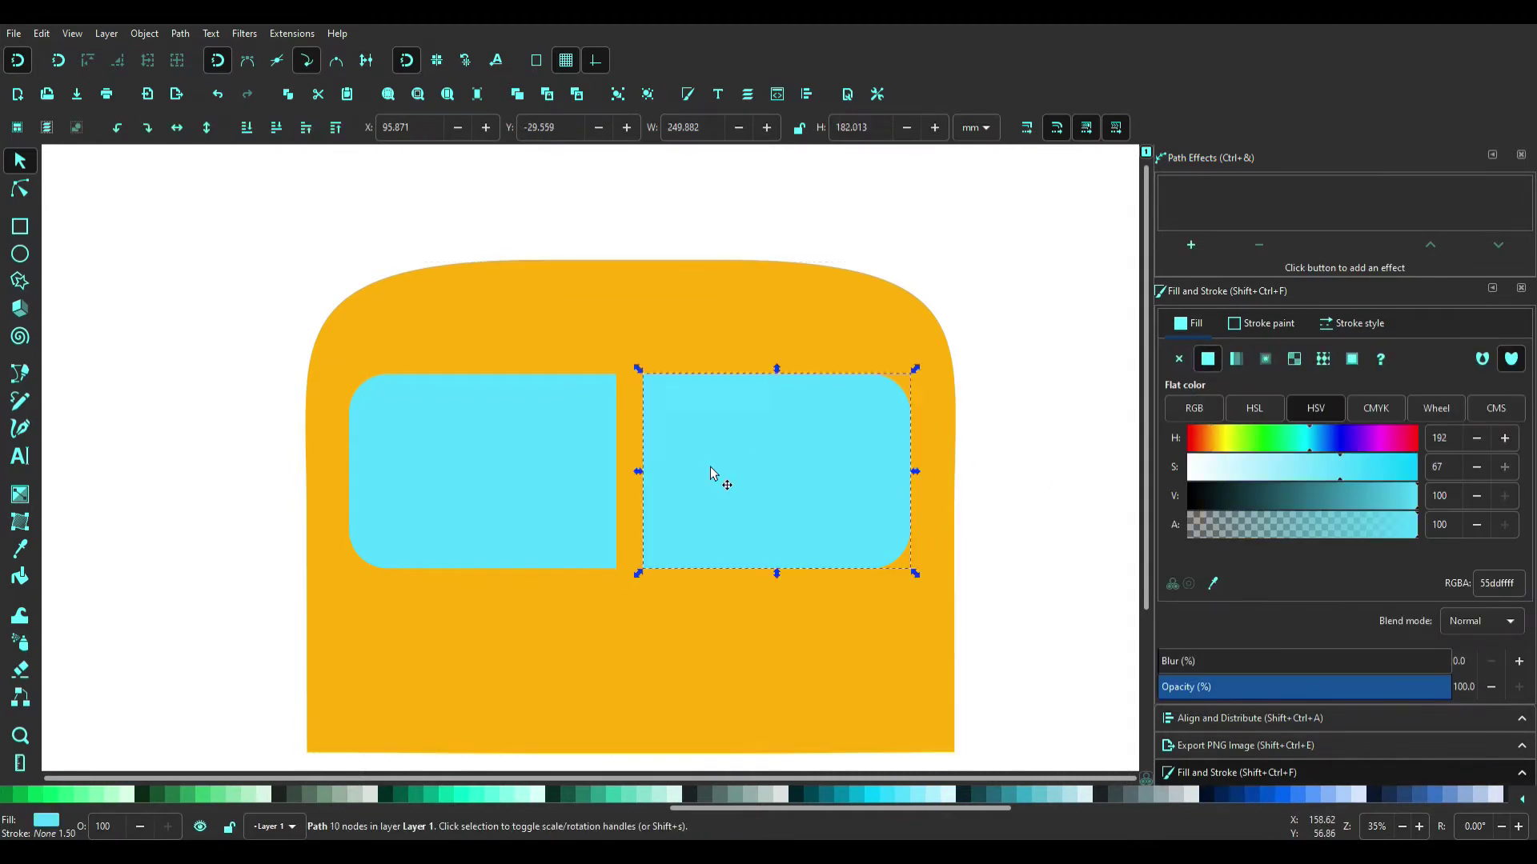
left_click(20, 188)
left_click(20, 160)
left_click_drag(686, 484, 685, 484)
left_click(1104, 394)
scroll(709, 477, "down", 4)
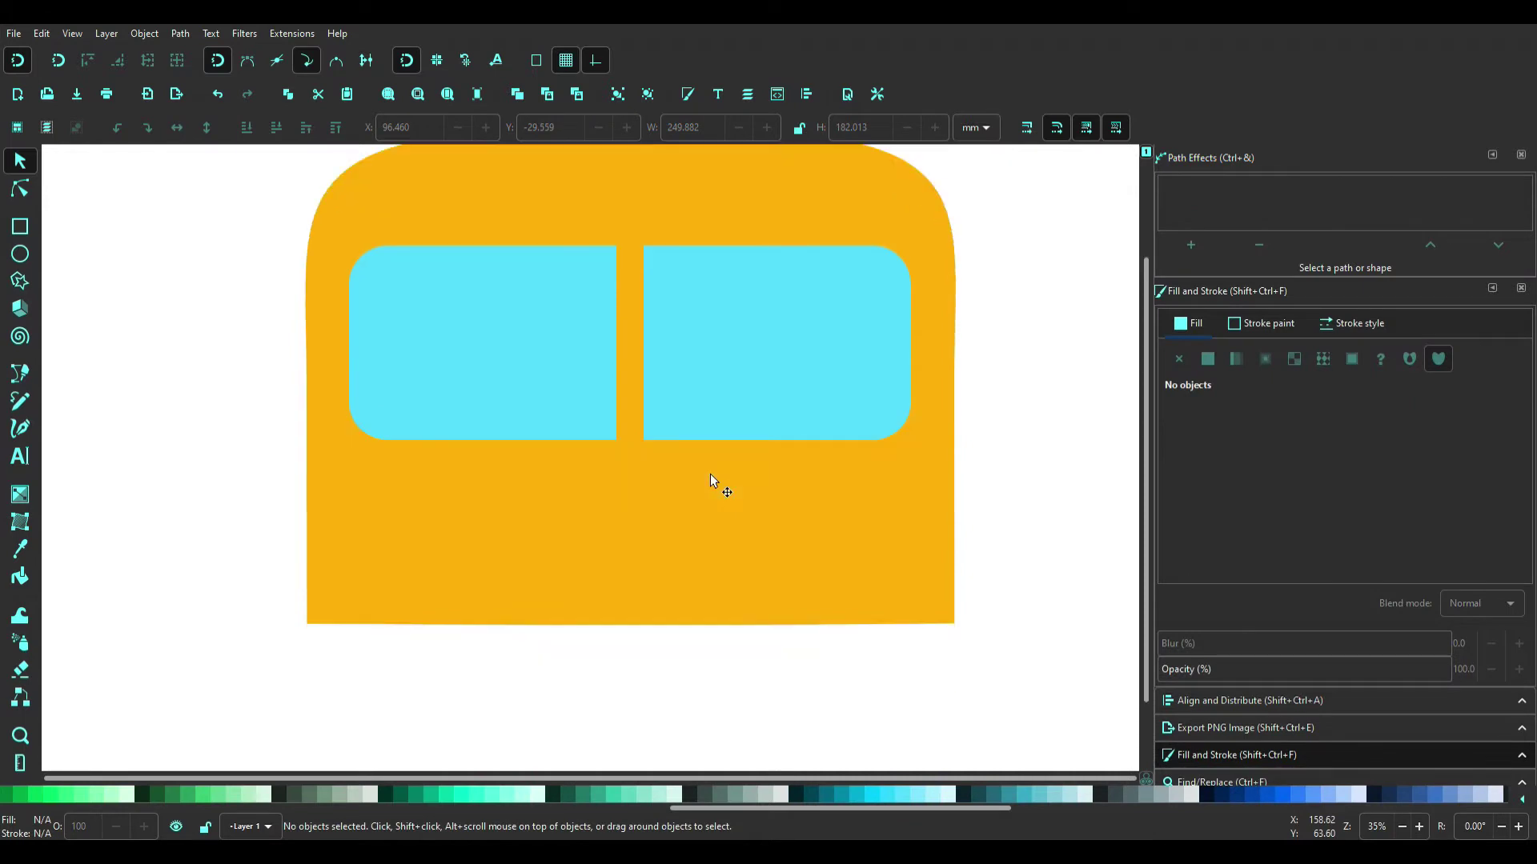
Step: Draw a rounded rectangle across the lower body and widen it to the bus's right edge
key("r")
scroll(275, 377, "down", 4)
mouse_move(314, 360)
left_mouse_down()
mouse_move(406, 432)
mouse_move(938, 666)
left_mouse_up()
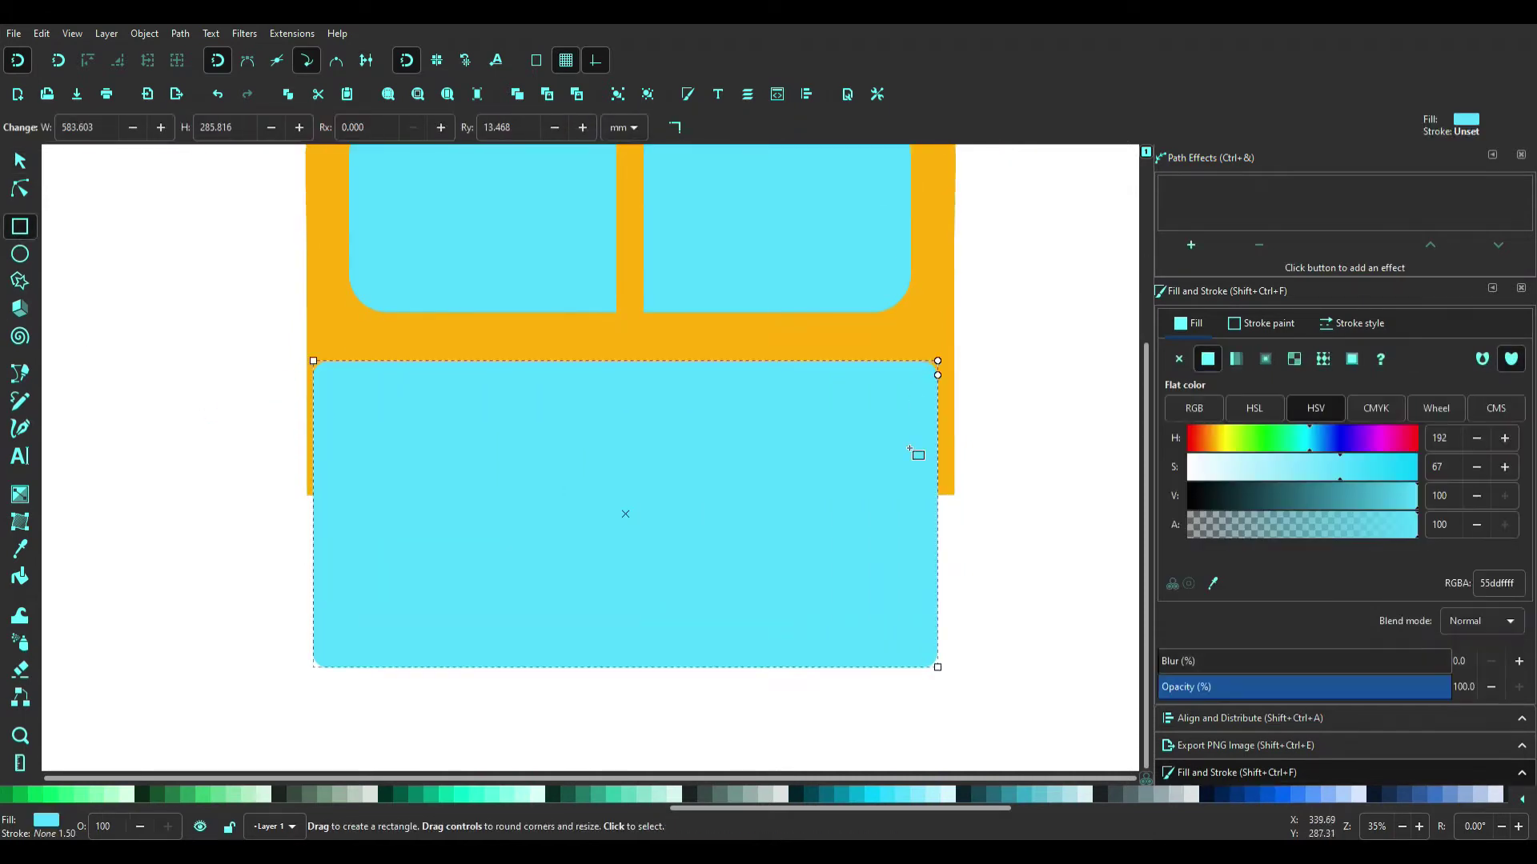
left_click_drag(938, 364, 937, 515)
key("s")
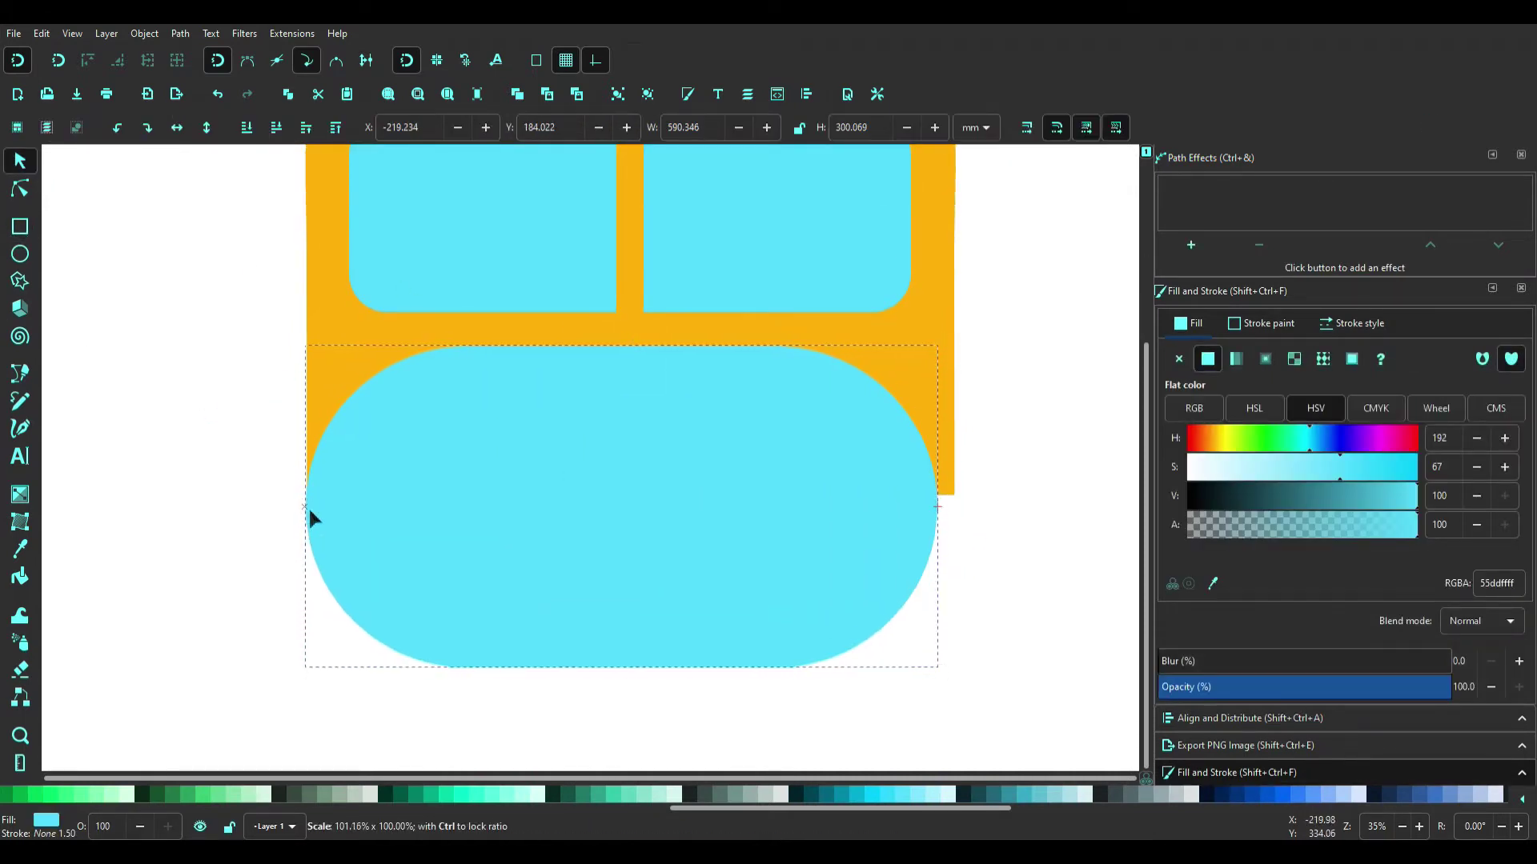
left_click_drag(943, 506, 963, 511)
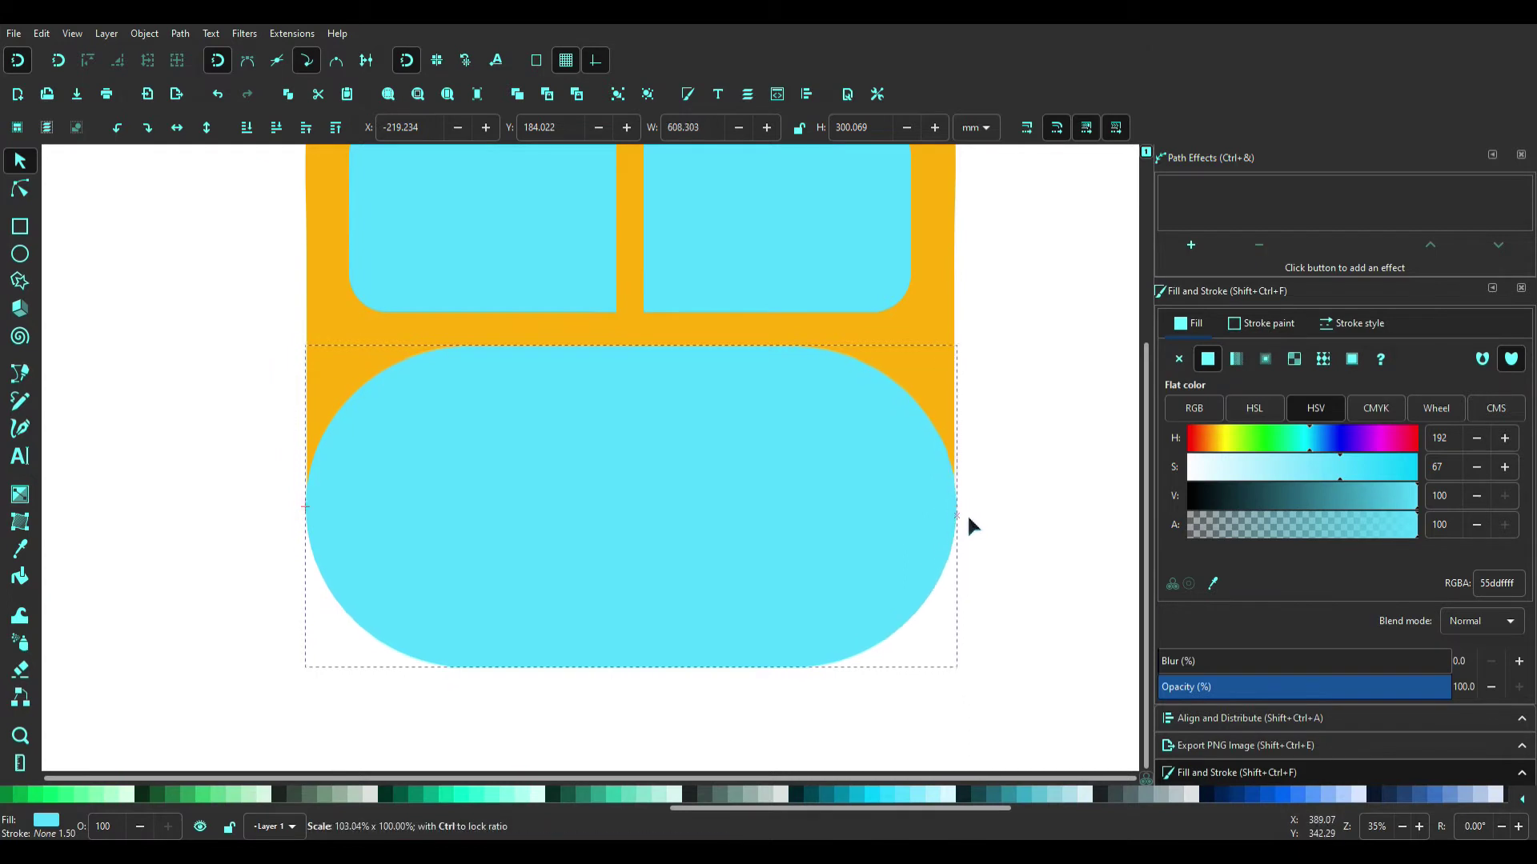
Step: Convert the panel to a path and pull its bottom nodes into sharp corners
key("ctrl+shift+c")
left_click(20, 189)
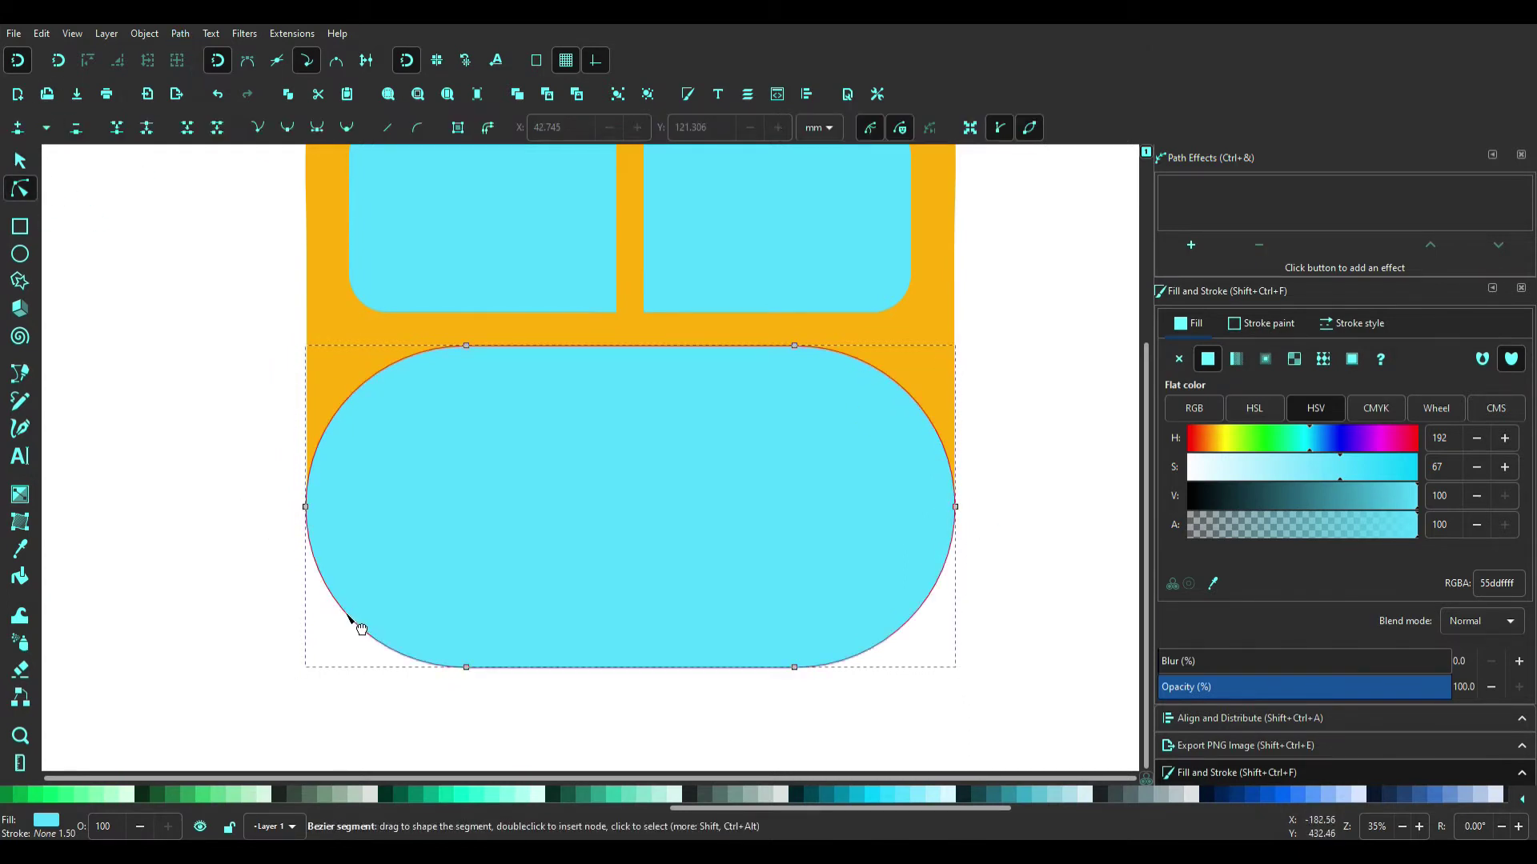
double_click(348, 616)
left_click_drag(349, 616, 305, 666)
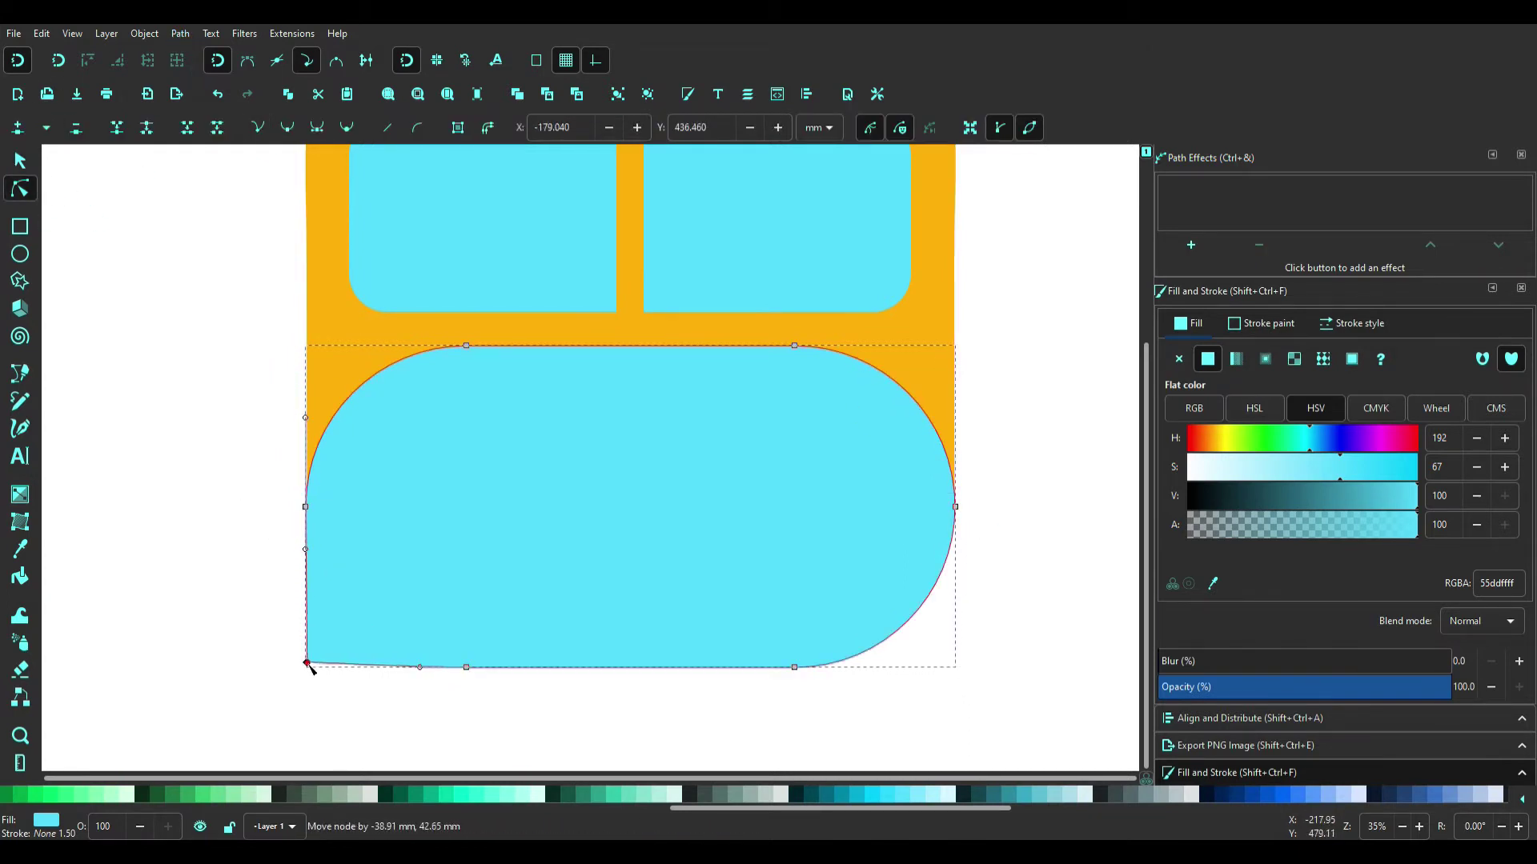
double_click(915, 615)
left_click_drag(915, 615, 954, 667)
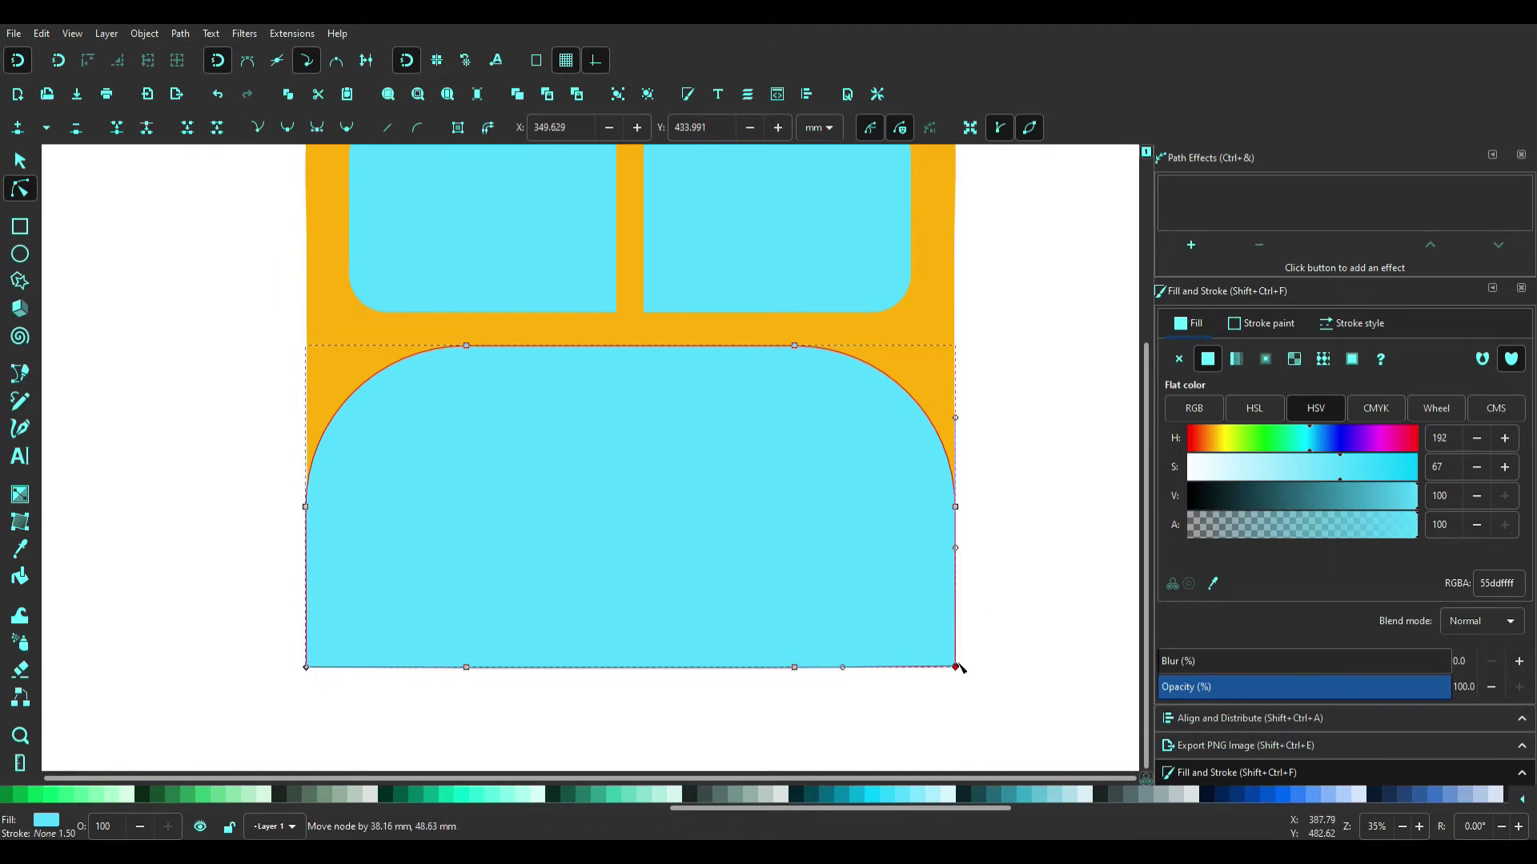
key("s")
scroll(477, 566, "up", 1)
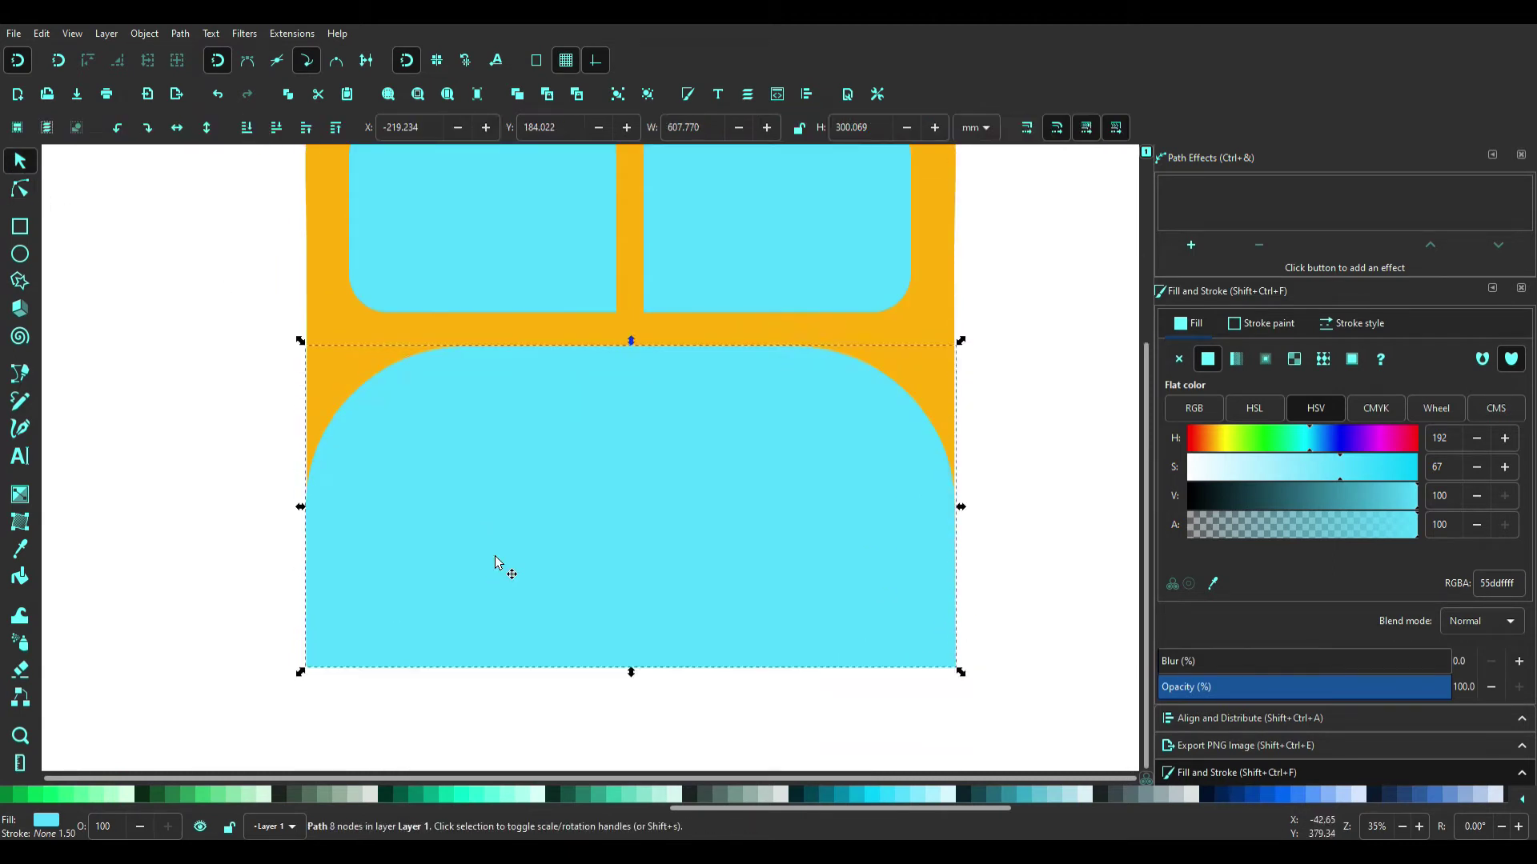
scroll(502, 566, "down", 1)
left_click_drag(641, 674, 647, 669)
Step: Change the panel's fill from cyan to golden yellow ffd42a
left_click(1233, 441)
left_click_drag(1234, 467, 1428, 521)
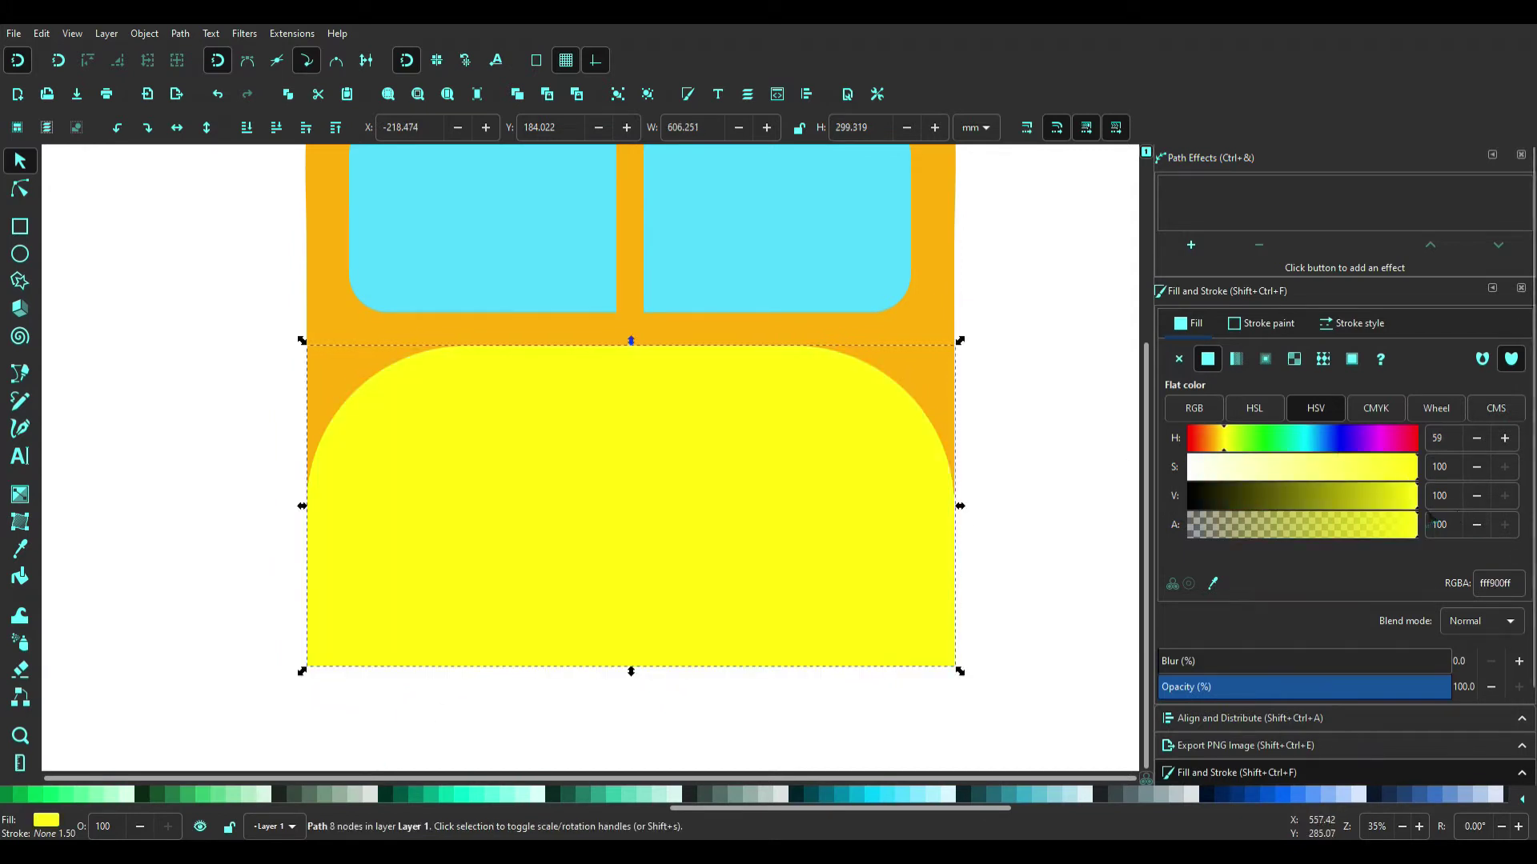
left_click_drag(801, 808, 132, 808)
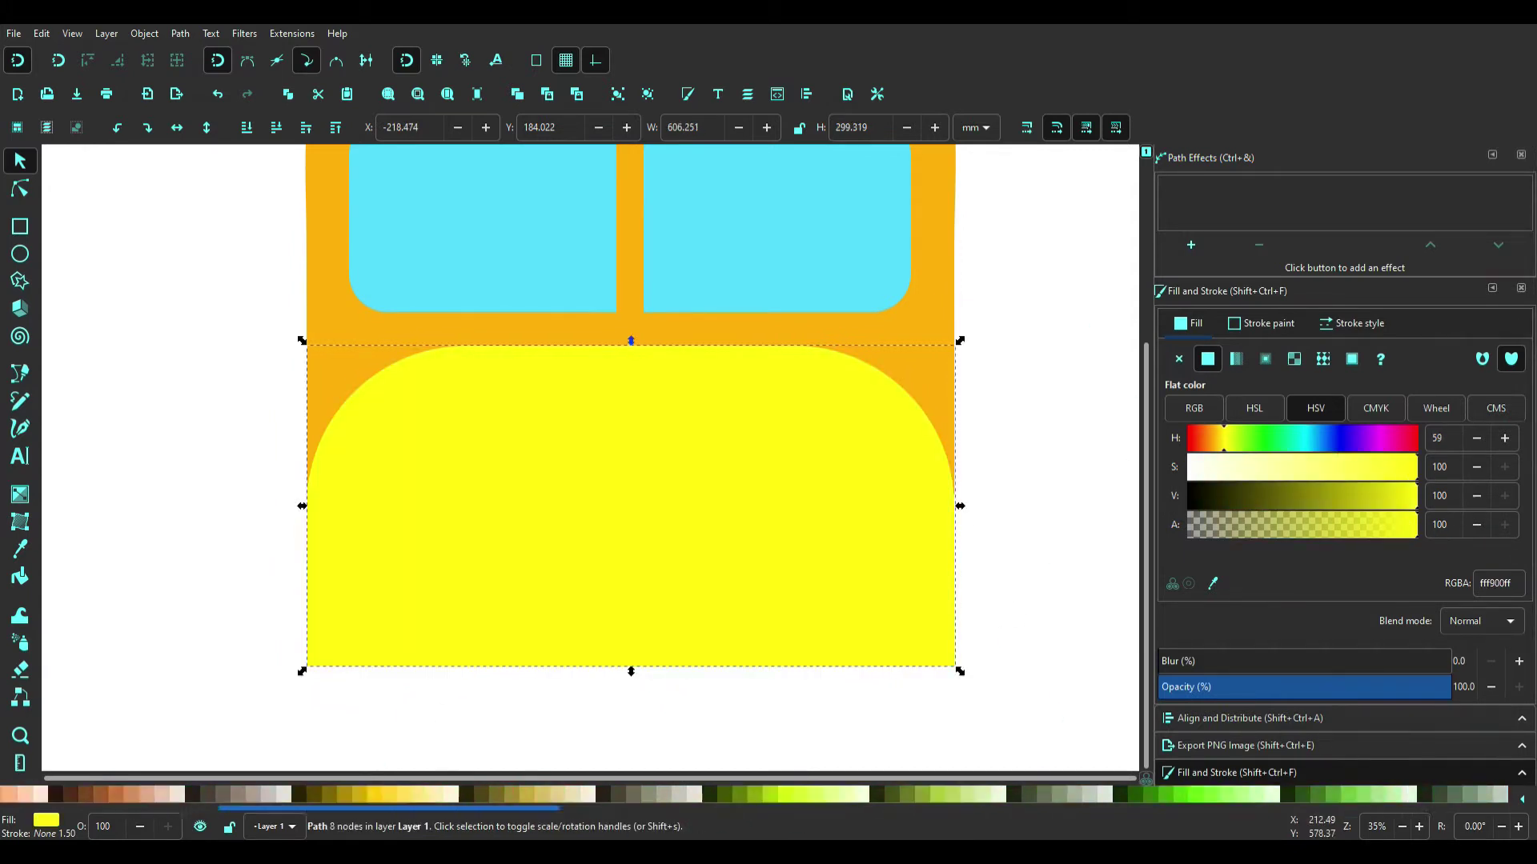
left_click(1340, 795)
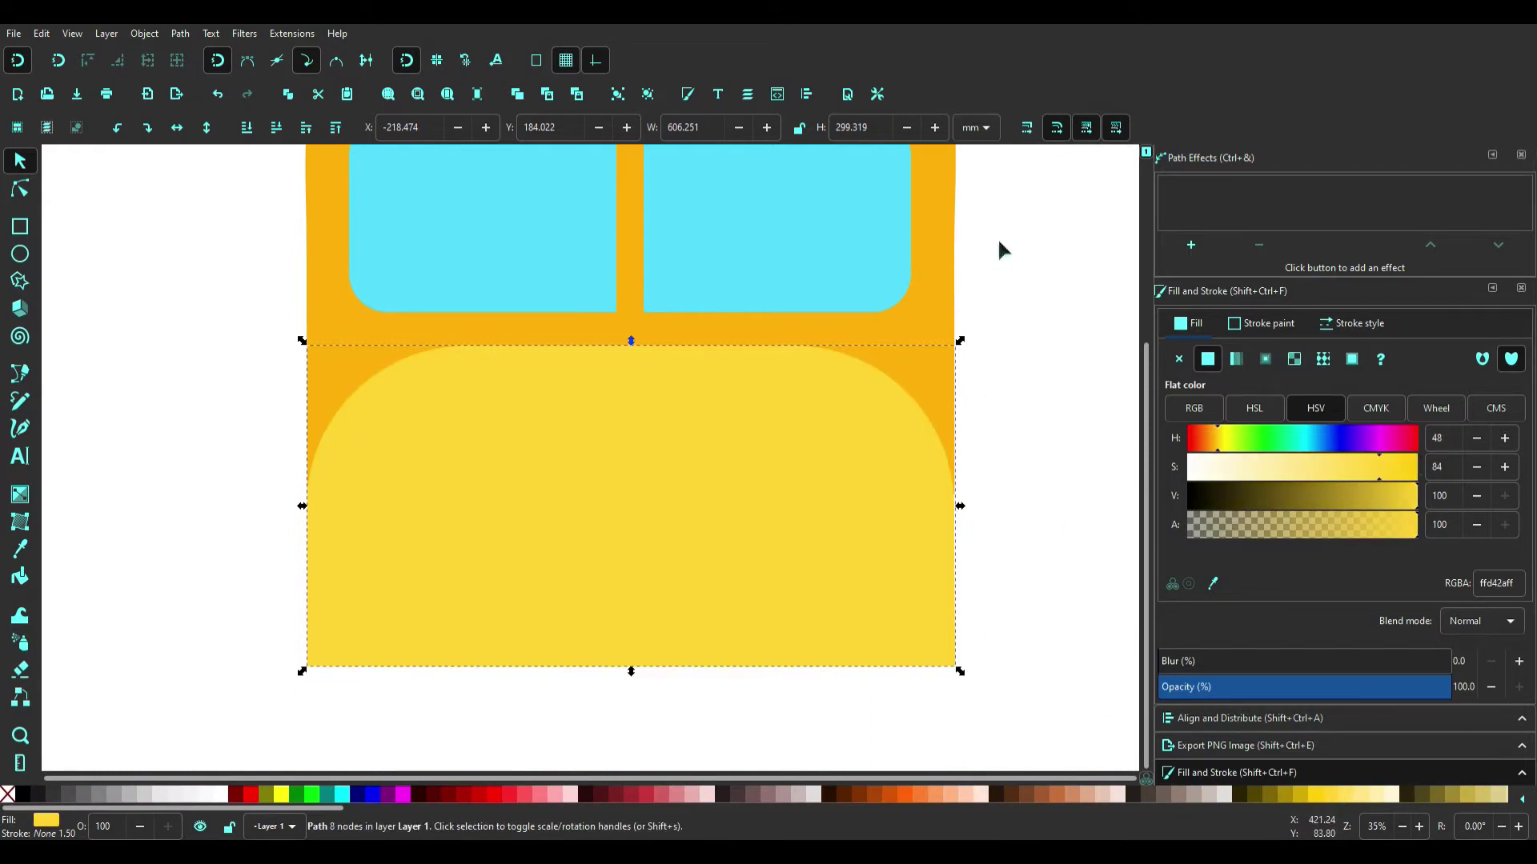
left_click_drag(631, 670, 638, 704)
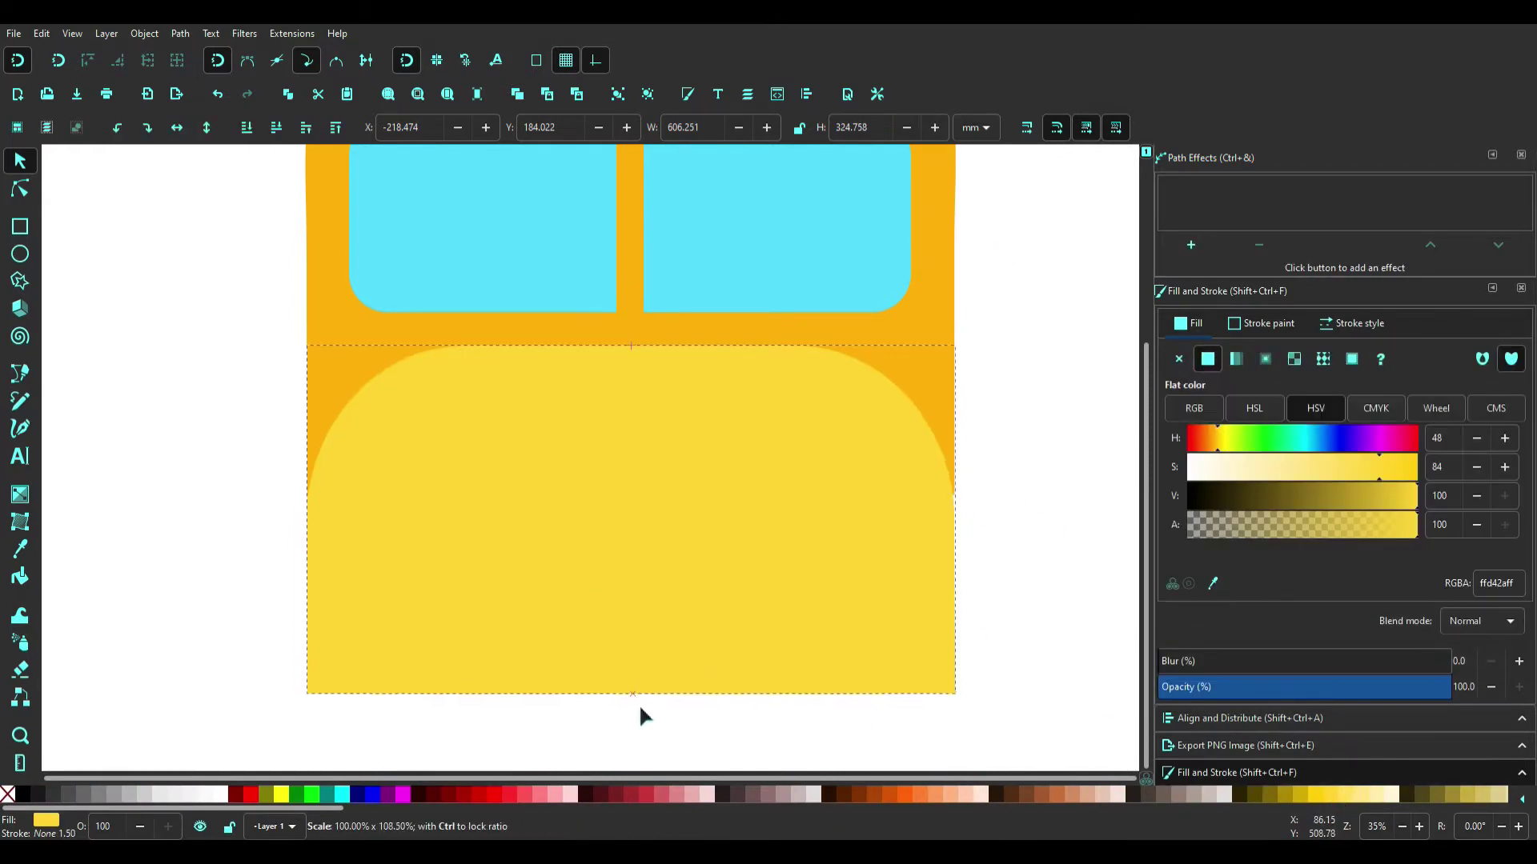
scroll(800, 480, "down", 2)
left_click_drag(965, 391, 971, 388)
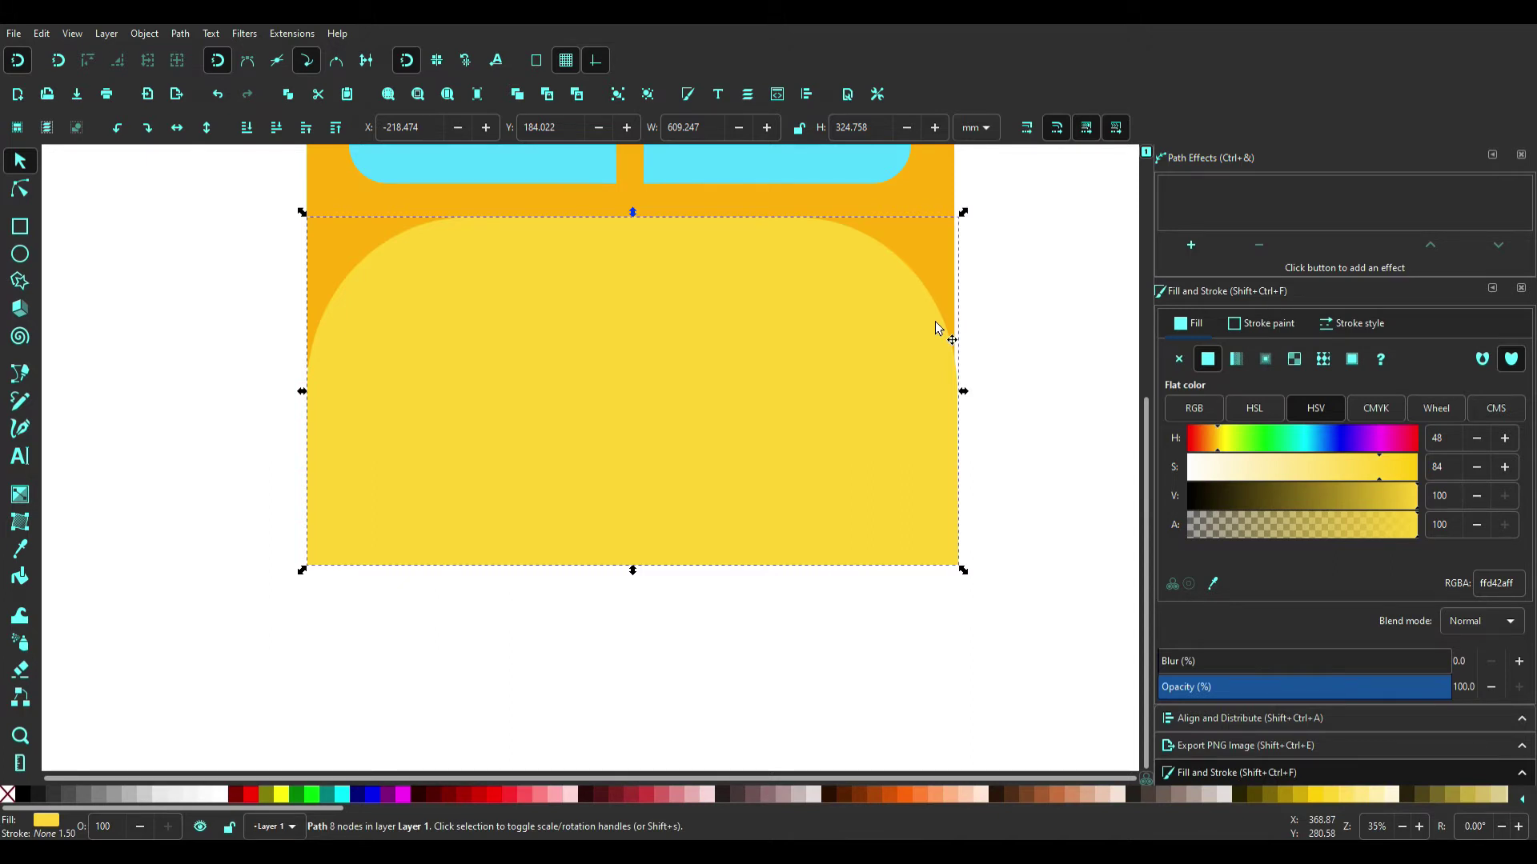
Step: Resize the yellow panel to sit just below the windows
scroll(781, 517, "up", 3)
scroll(784, 514, "down", 3, "ctrl")
scroll(681, 598, "up", 2, "ctrl")
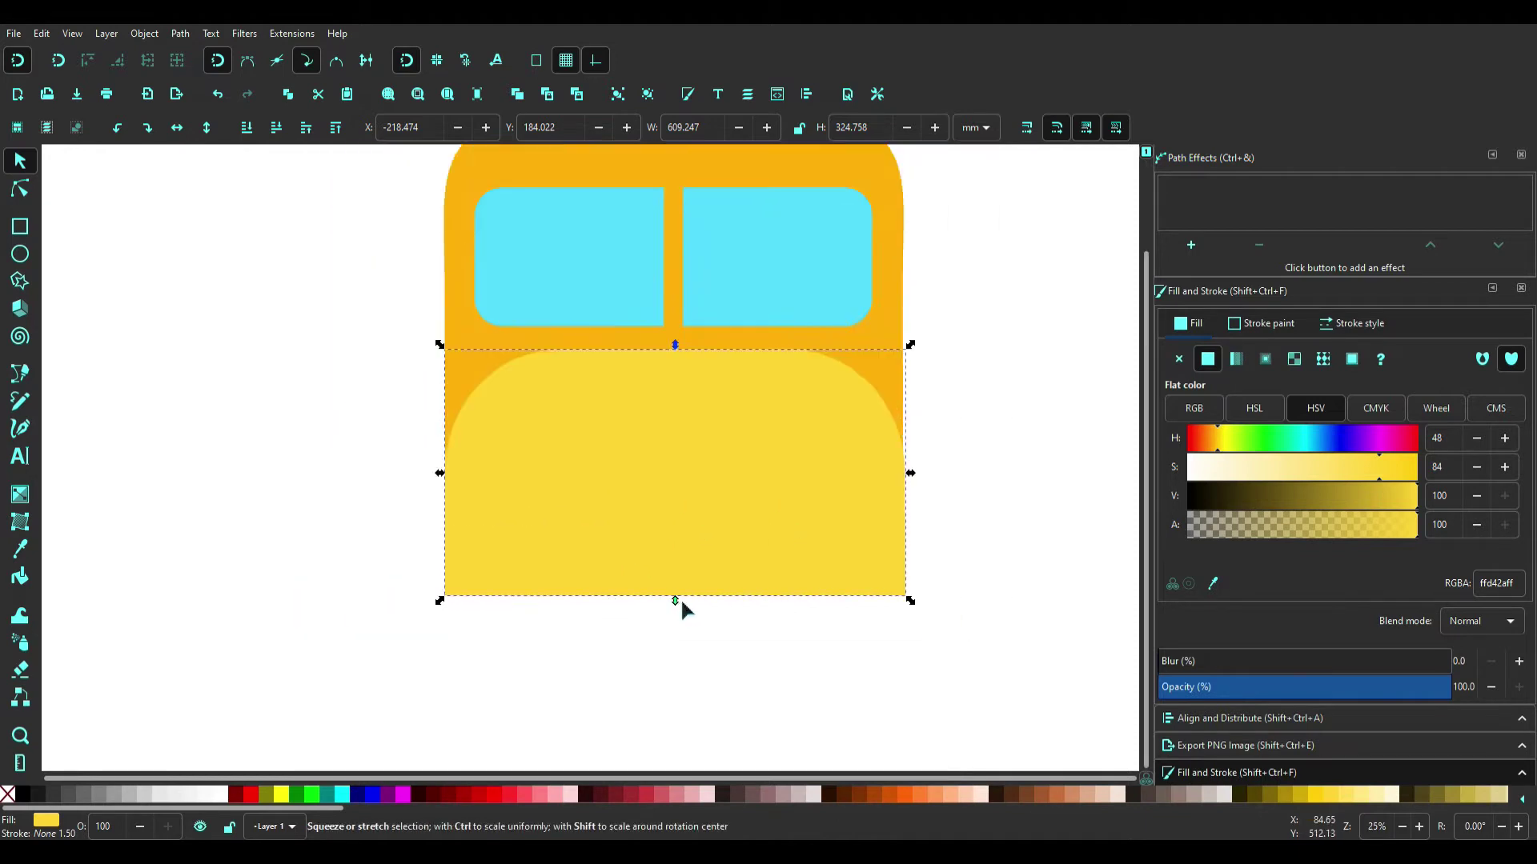
scroll(606, 712, "up", 2)
mouse_move(606, 712)
left_mouse_down()
mouse_move(606, 729)
mouse_move(603, 714)
left_mouse_up()
left_click(290, 572)
left_click(602, 697)
left_click(966, 522)
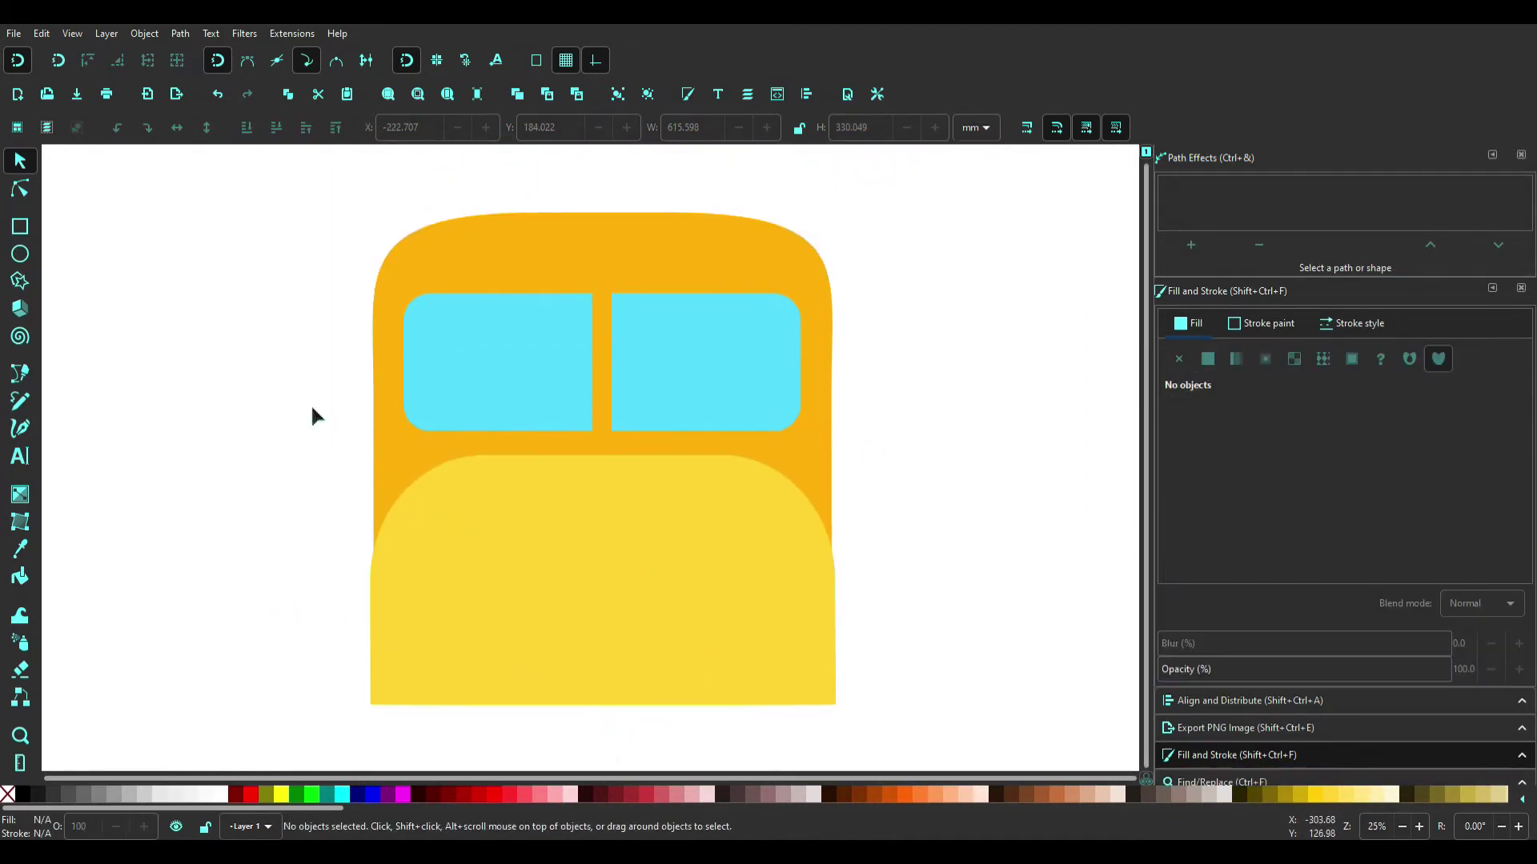
Step: Add an 80% gray rounded bumper bar, about 686 × 32 mm, along the bus bottom, nudged left
key("r")
scroll(189, 525, "down", 1)
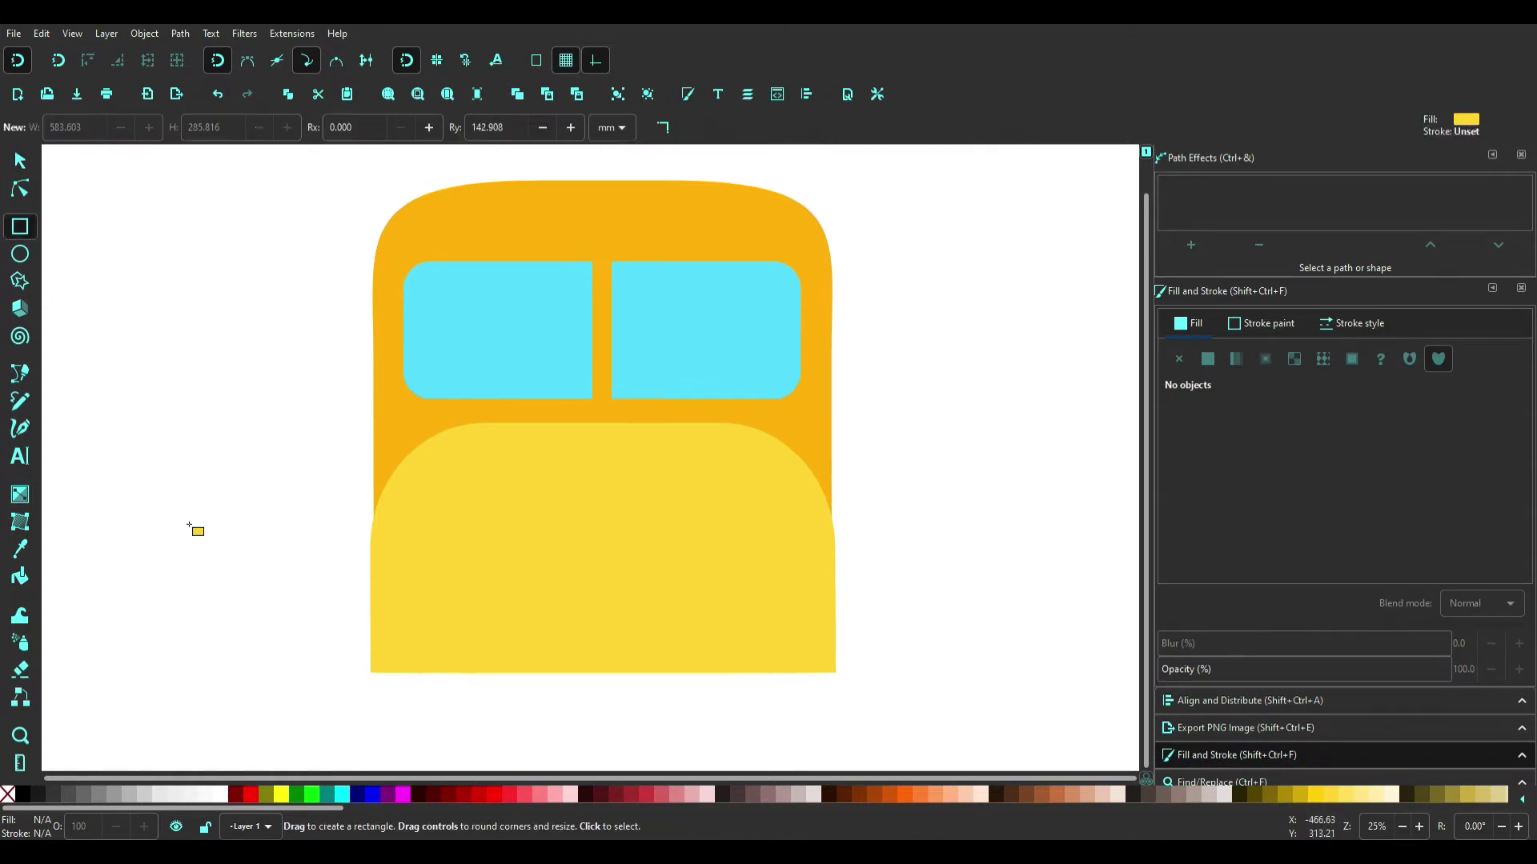
left_click_drag(347, 665, 865, 690)
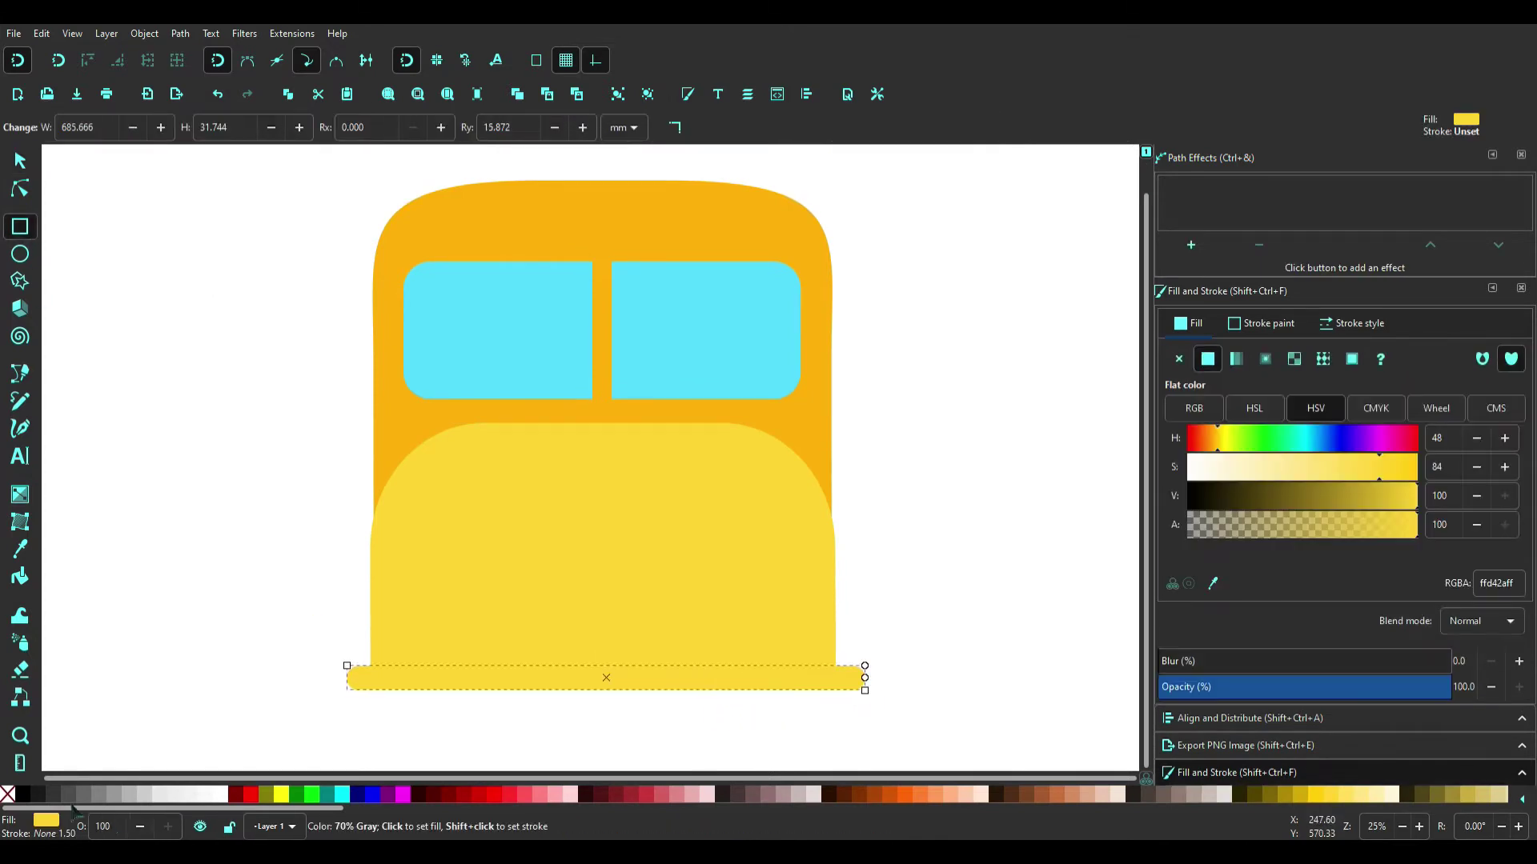
left_click(56, 800)
scroll(590, 456, "down", 3)
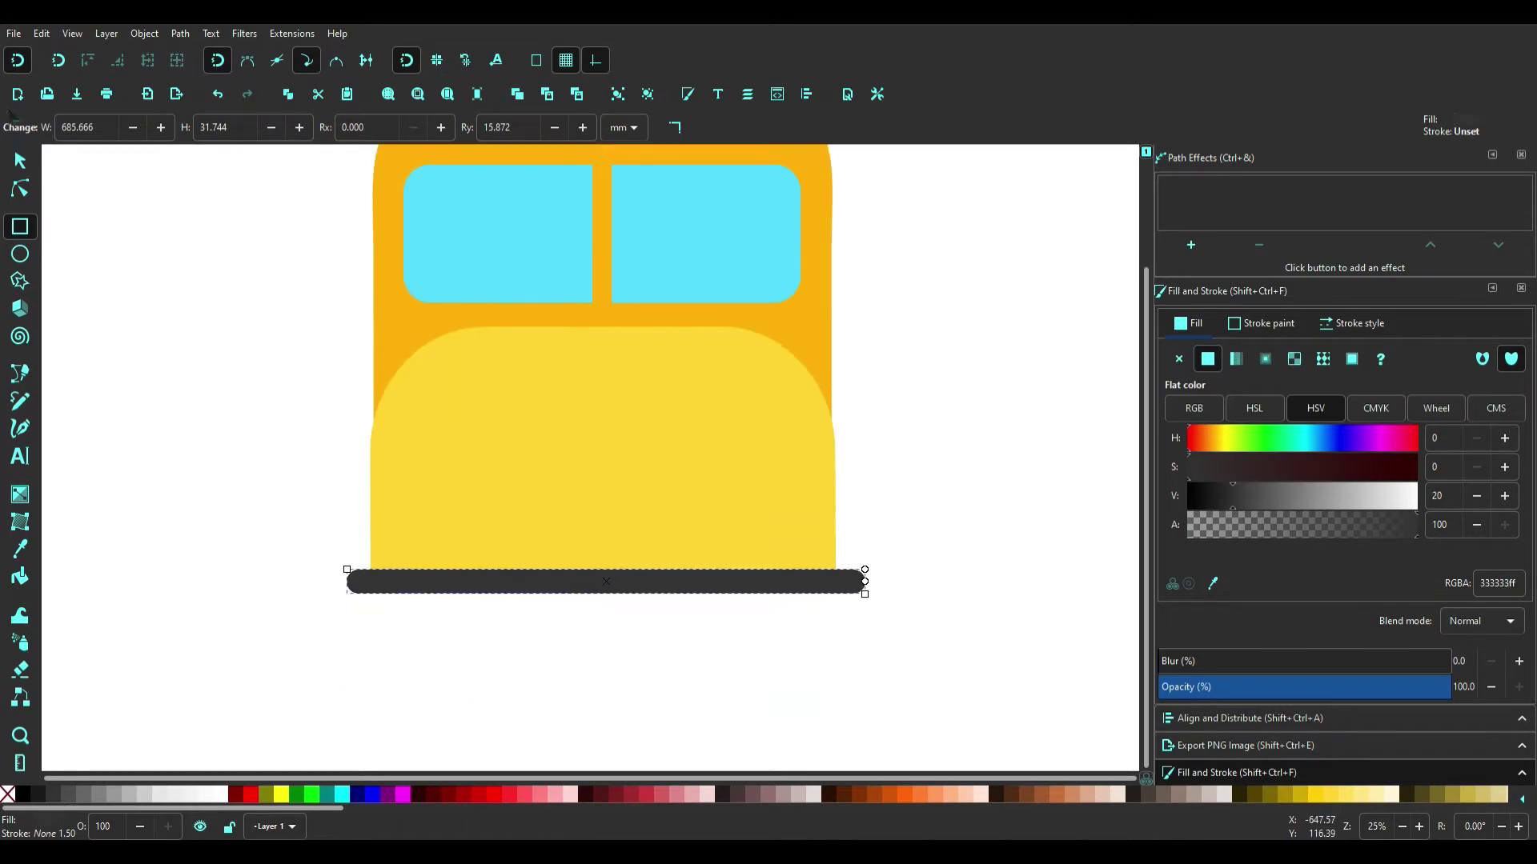
key("s")
scroll(681, 596, "up", 1)
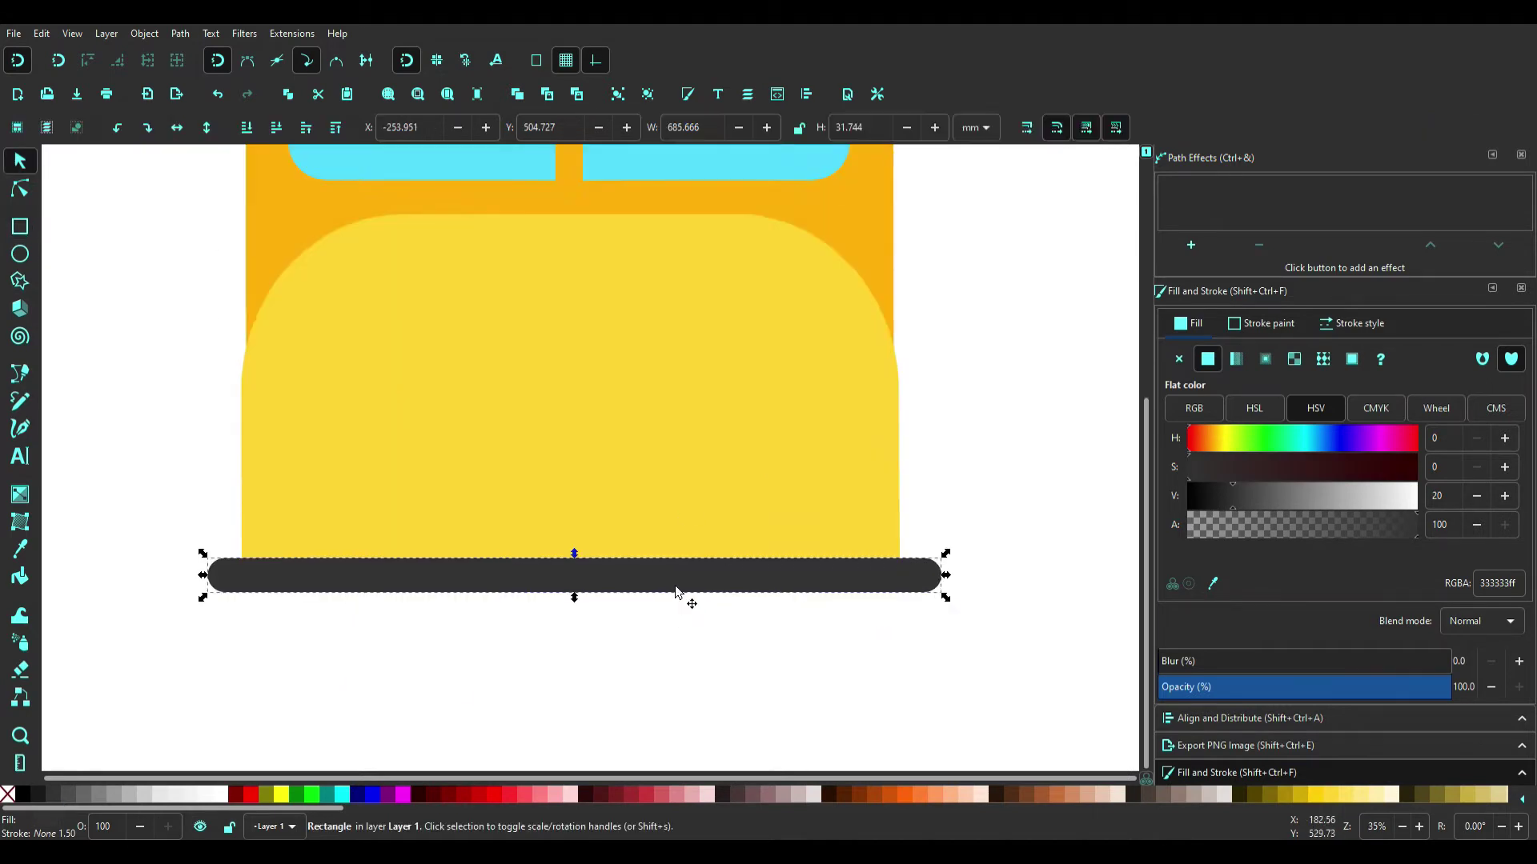
key("Left")
key("Left")
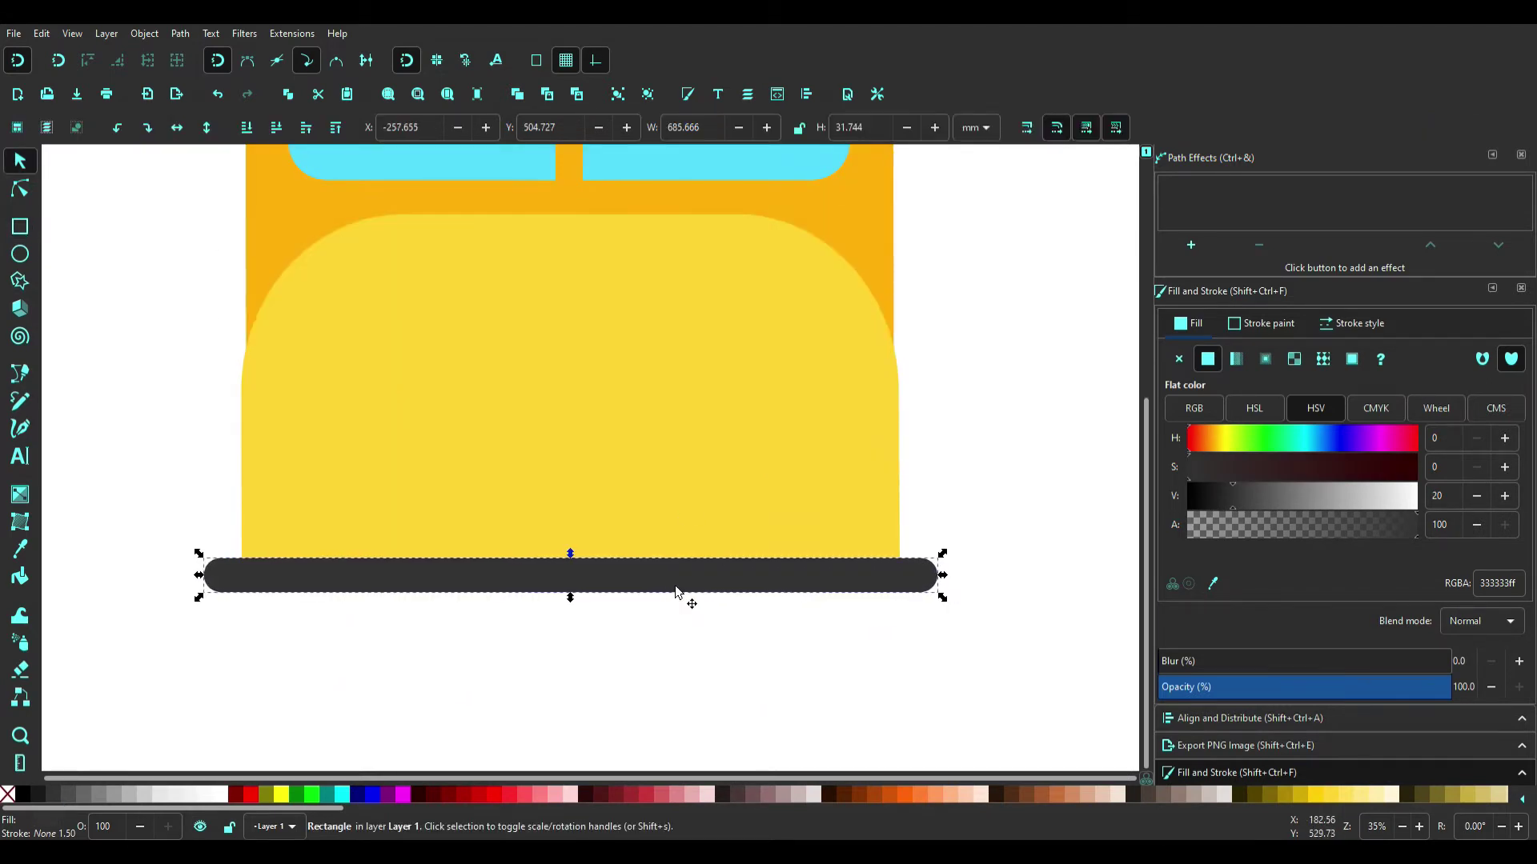
key("Escape")
Step: Draw a dark rounded tire under the bumper's left end and place it behind the bumper
key("r")
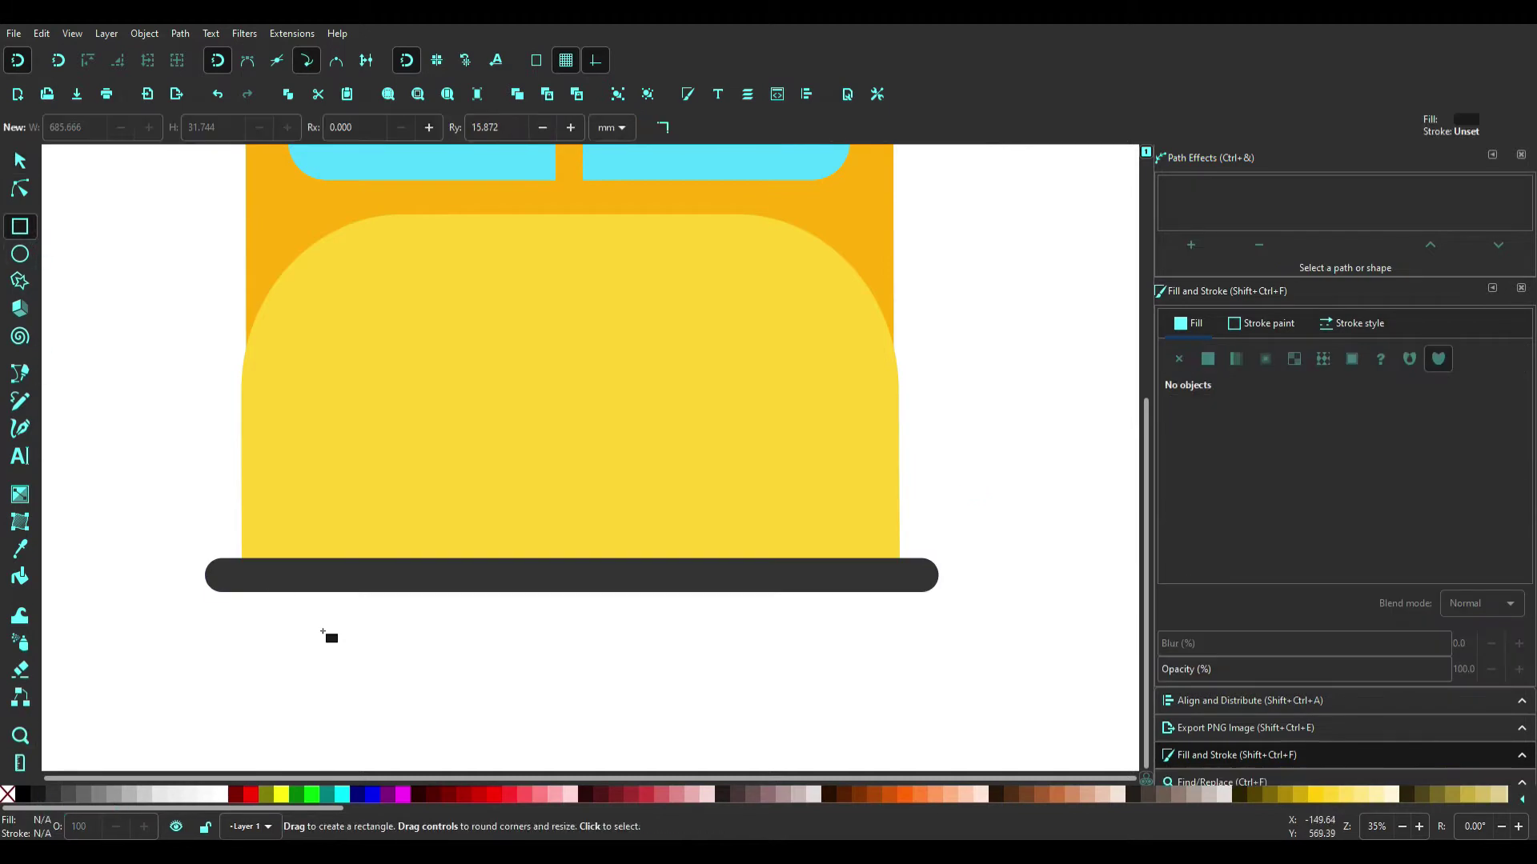
left_click_drag(242, 568, 352, 702)
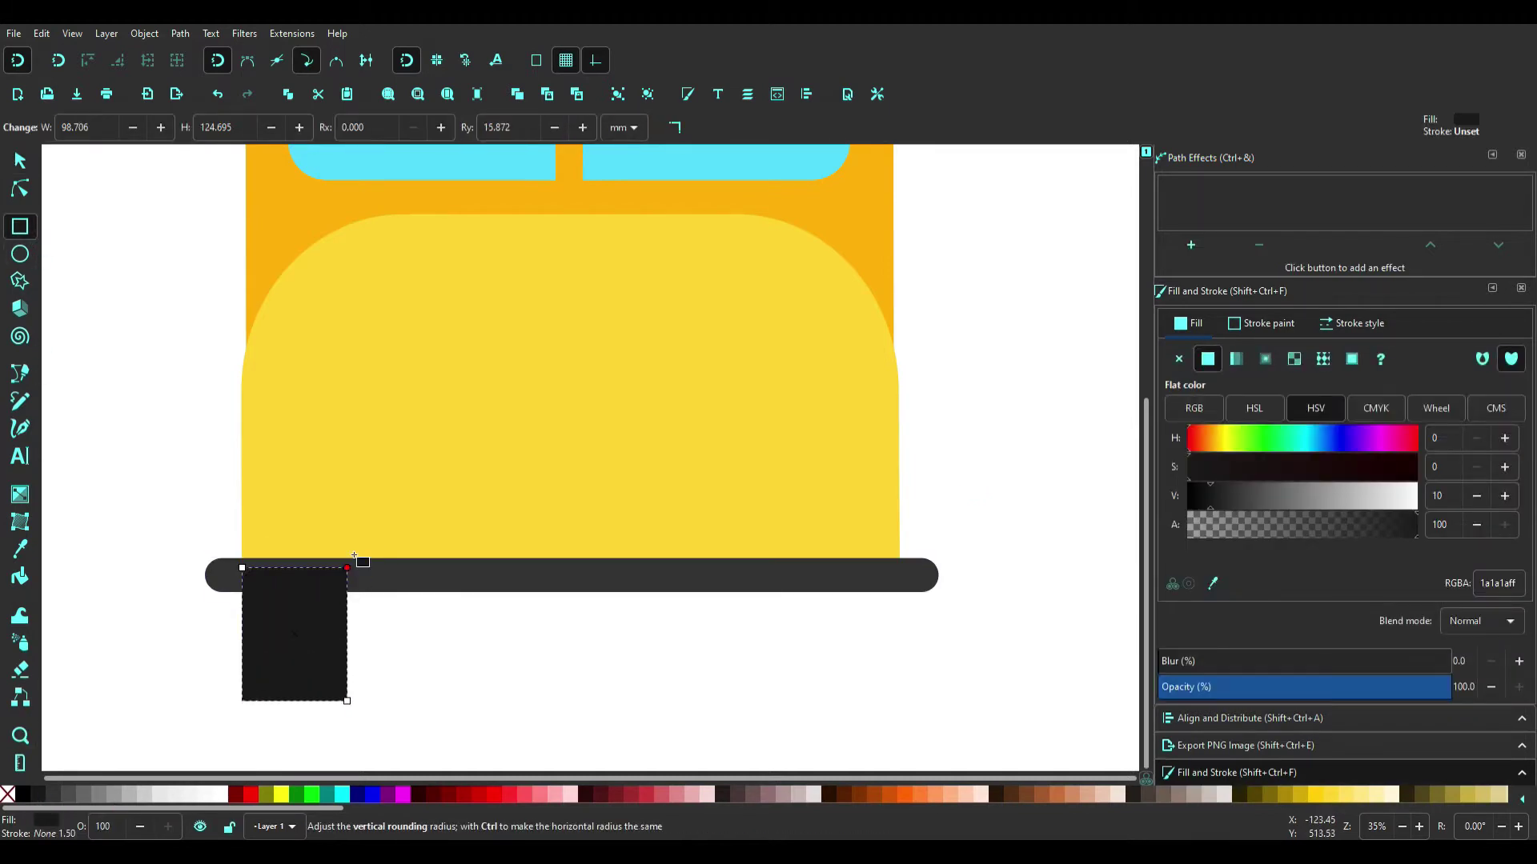
mouse_move(346, 567)
left_mouse_down()
mouse_move(358, 658)
mouse_move(388, 600)
left_mouse_up()
key("s")
left_click_drag(281, 646, 306, 650)
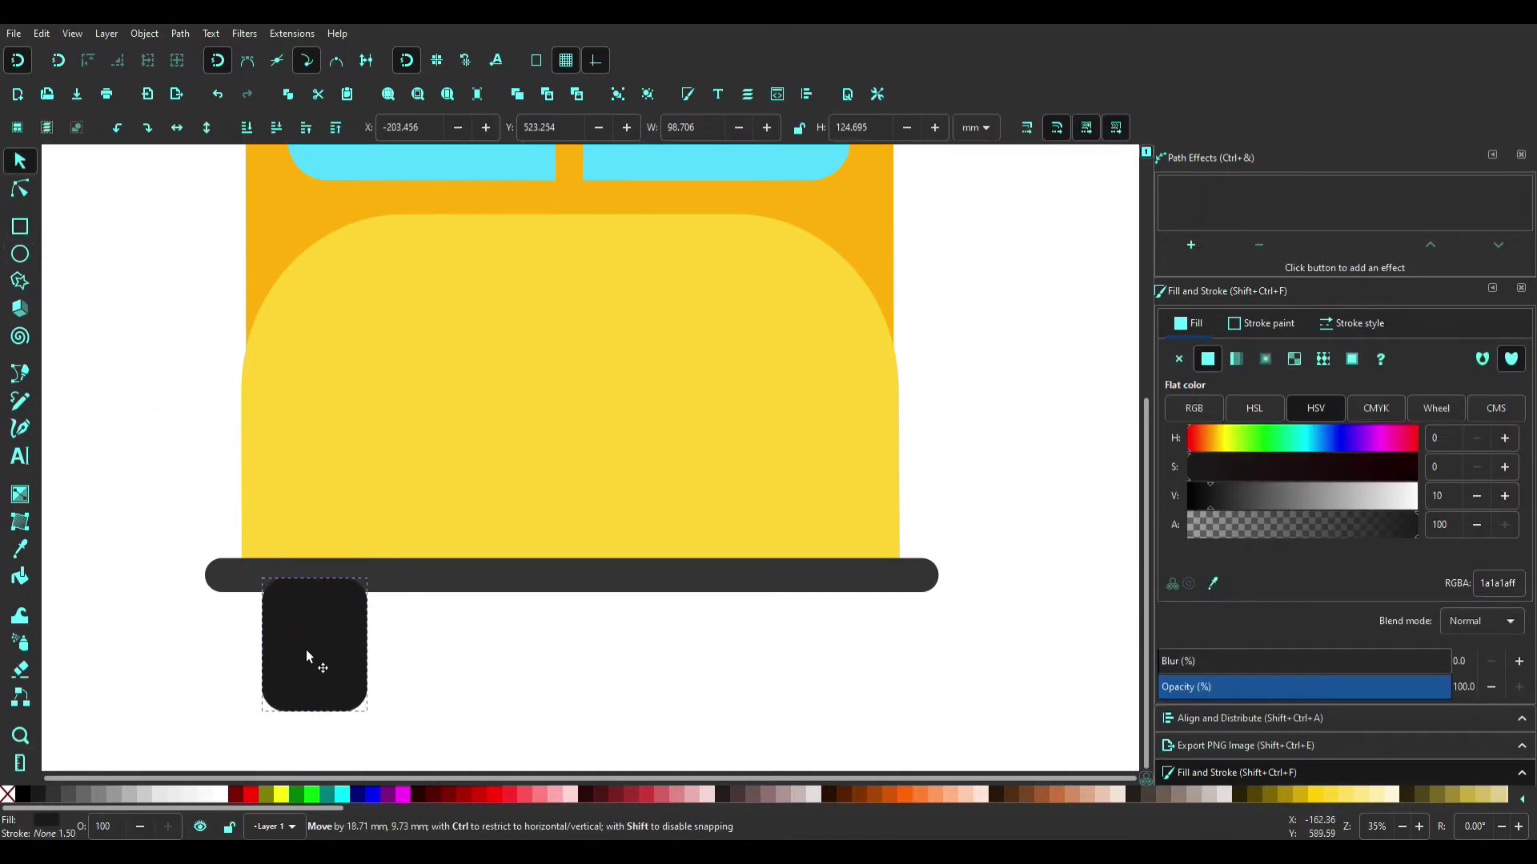
left_click_drag(377, 710, 382, 711)
left_click(276, 128)
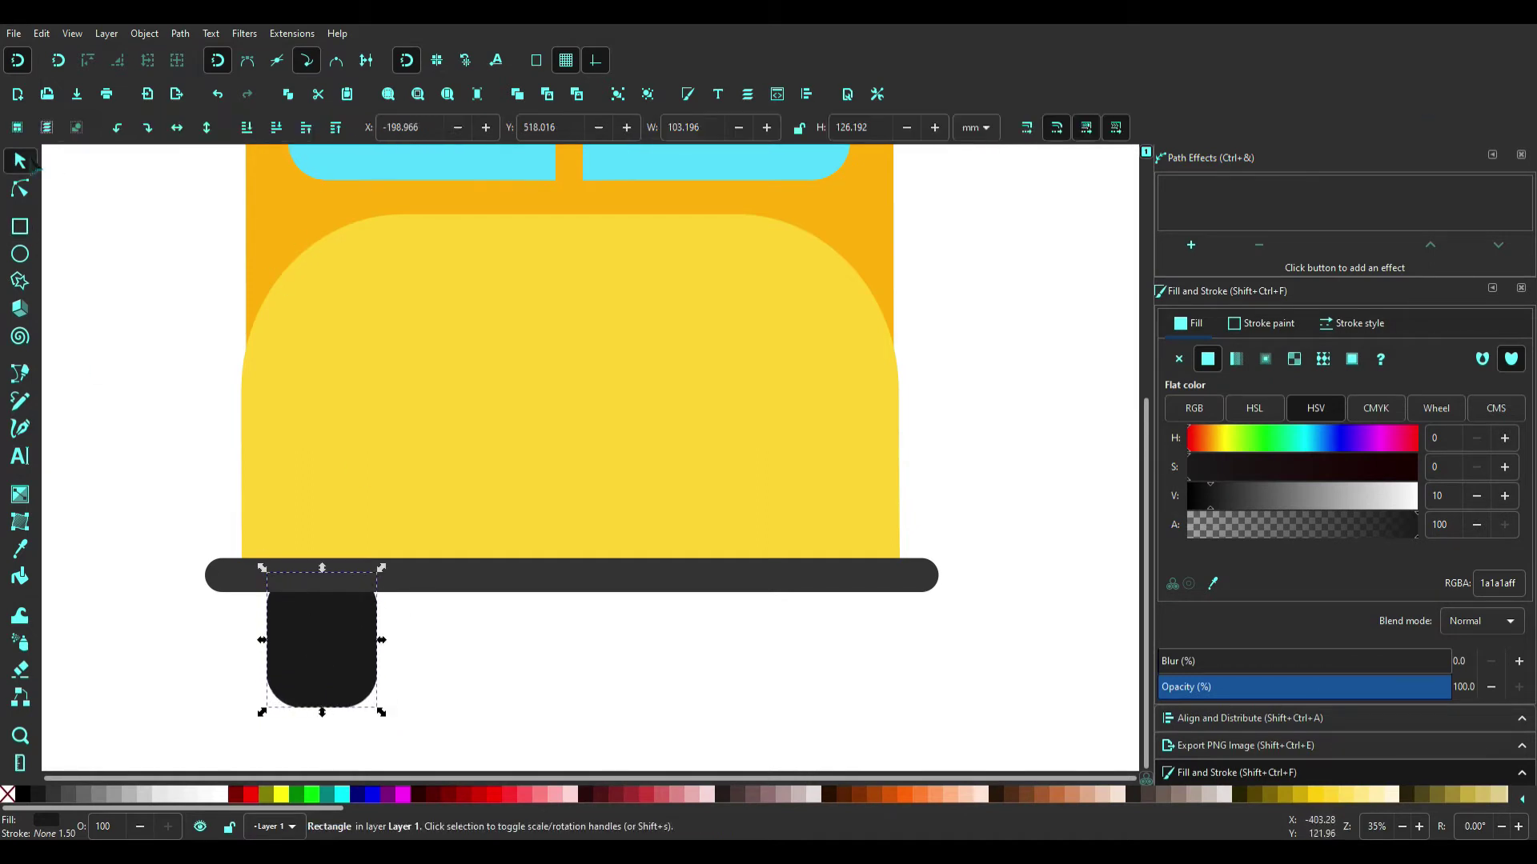
Step: Duplicate the tire under the bumper's right end, then draw a circle on the upper-left body
key("ctrl+d")
mouse_move(357, 641)
left_mouse_down()
mouse_move(665, 778)
mouse_move(850, 800)
mouse_move(858, 679)
left_mouse_up()
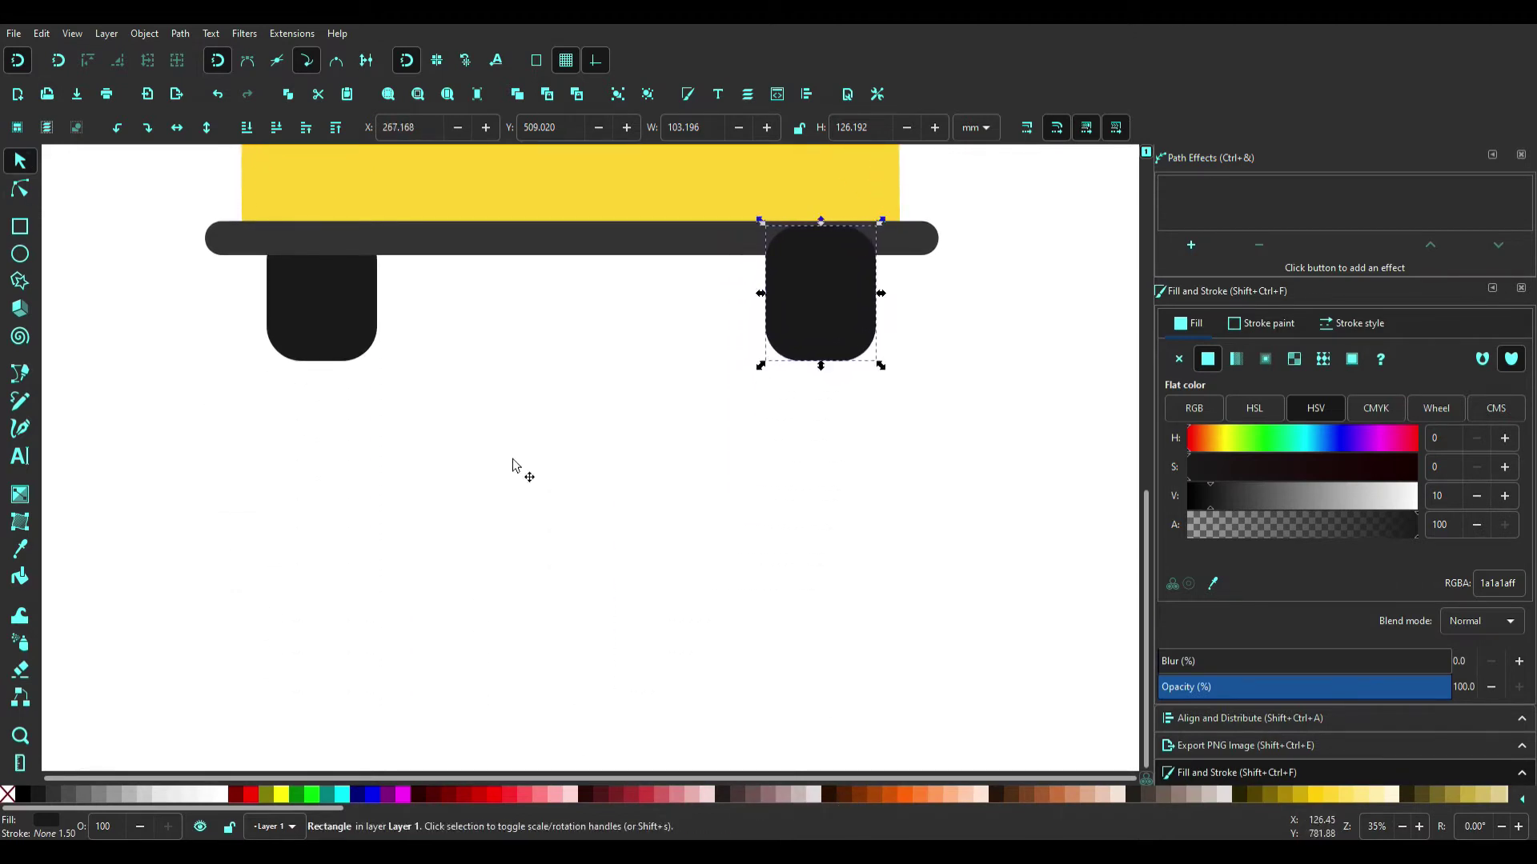
scroll(556, 378, "up", 2)
left_click_drag(829, 456, 838, 416)
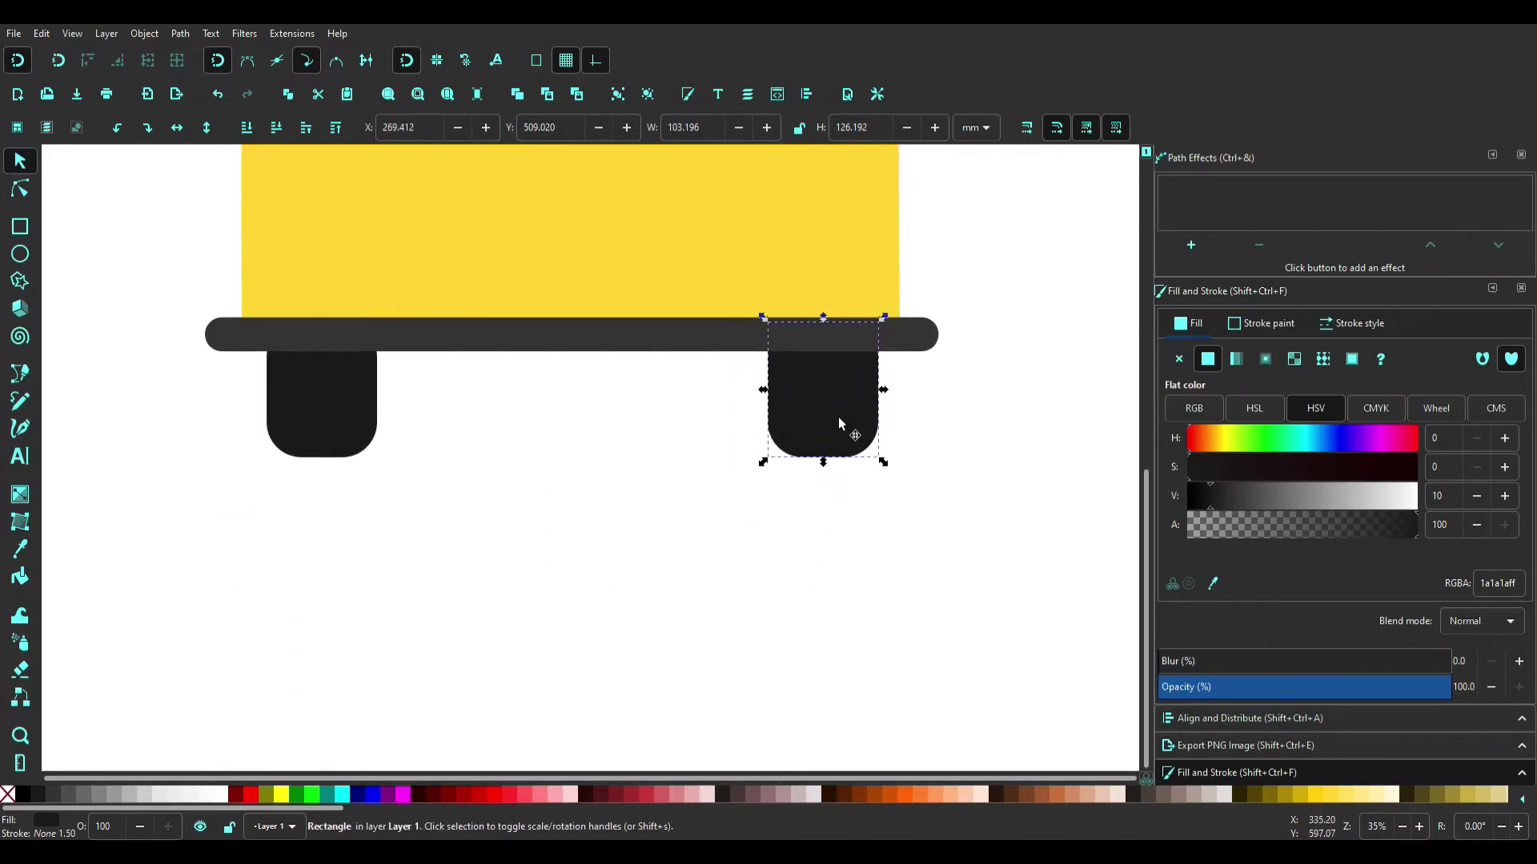
key("Escape")
scroll(838, 417, "up", 10)
key("e")
left_click_drag(296, 382, 390, 475)
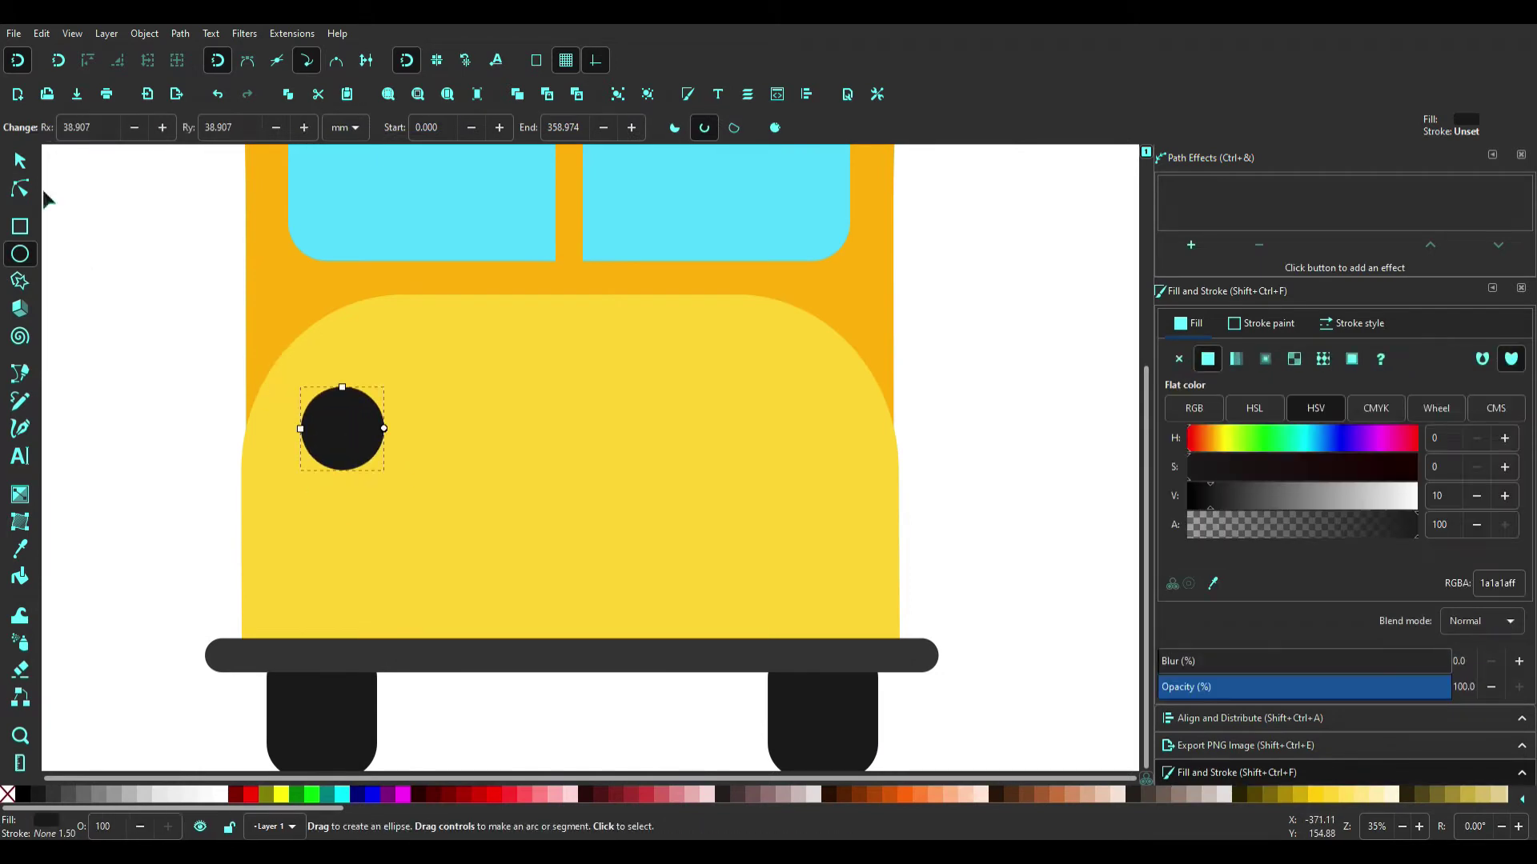
Step: Change the headlight circle's fill from near-black to light grey cccccc
left_click(20, 160)
left_click(198, 794)
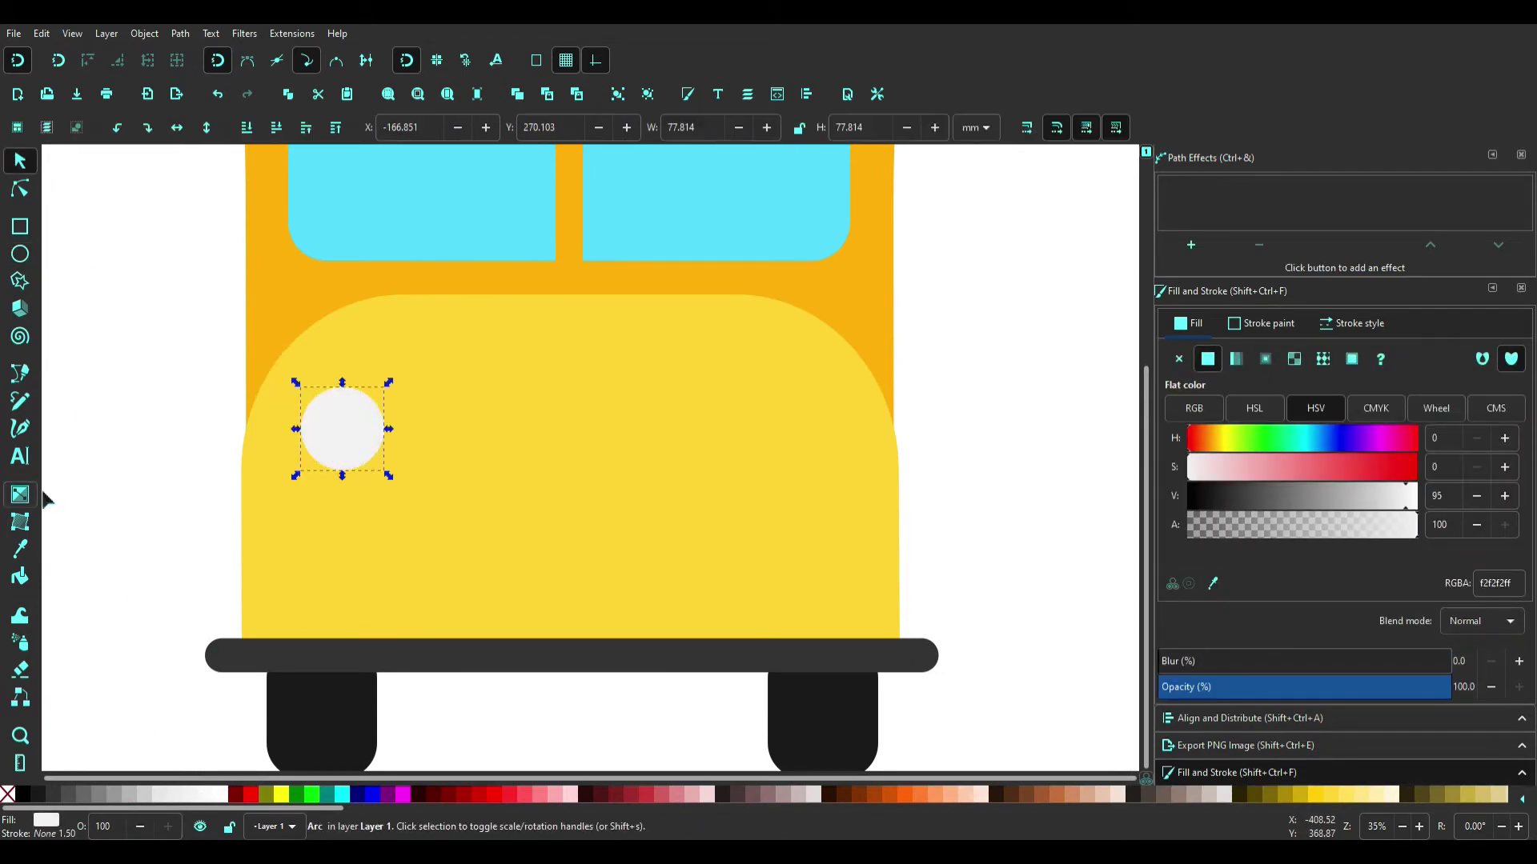
left_click(176, 795)
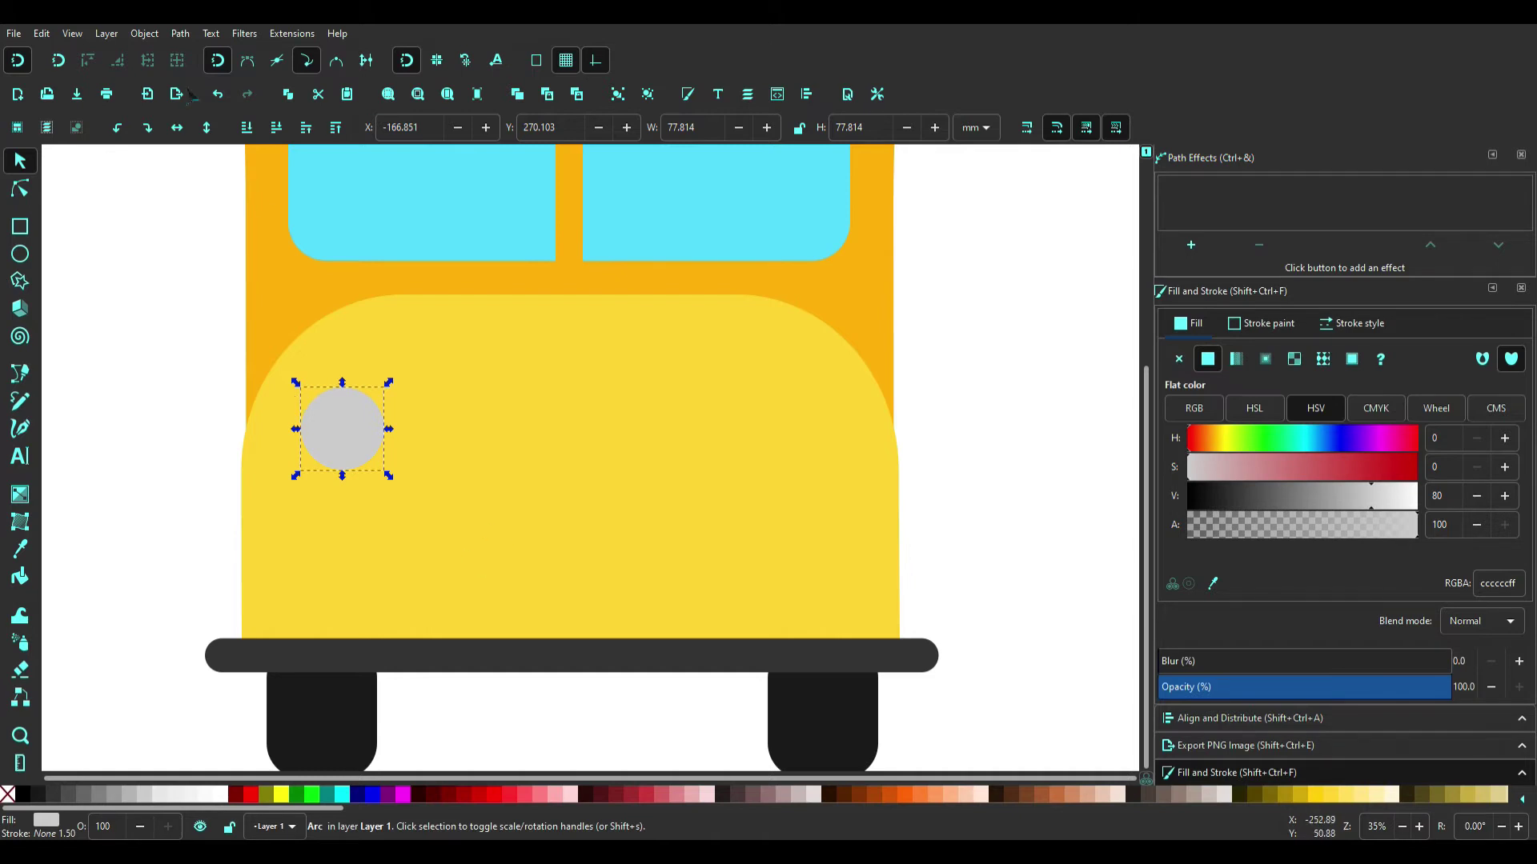
Step: Widen the orange upper body and yellow lower body, and enlarge both cyan windows to match
scroll(408, 313, "up", 3)
scroll(748, 632, "up", 2)
scroll(726, 652, "down", 3)
scroll(770, 473, "down", 2)
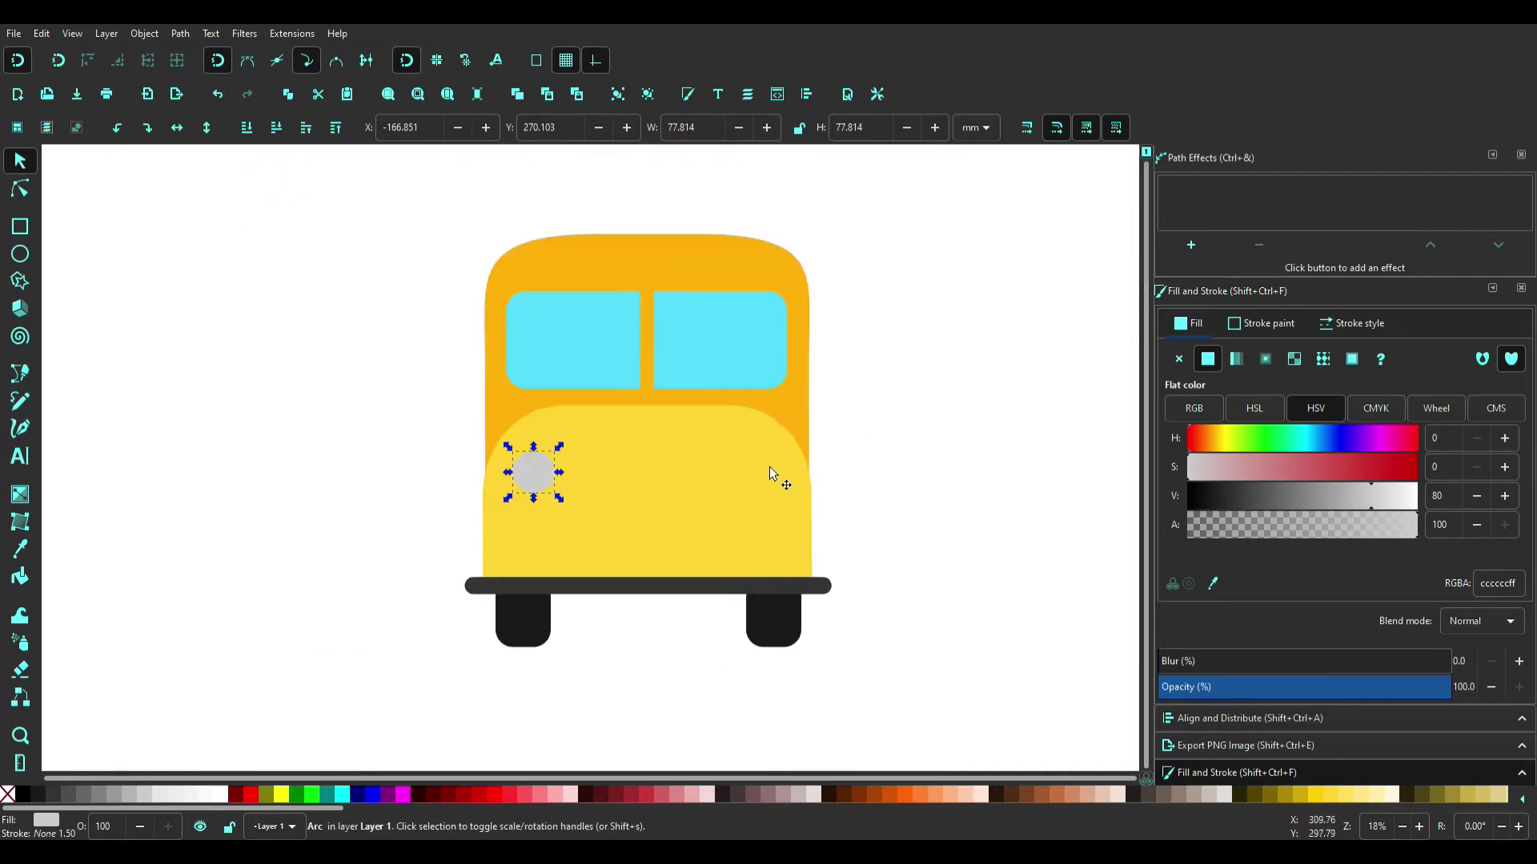
left_click(800, 360)
left_click_drag(827, 357, 856, 357)
left_click(755, 555)
left_click_drag(826, 492, 858, 502)
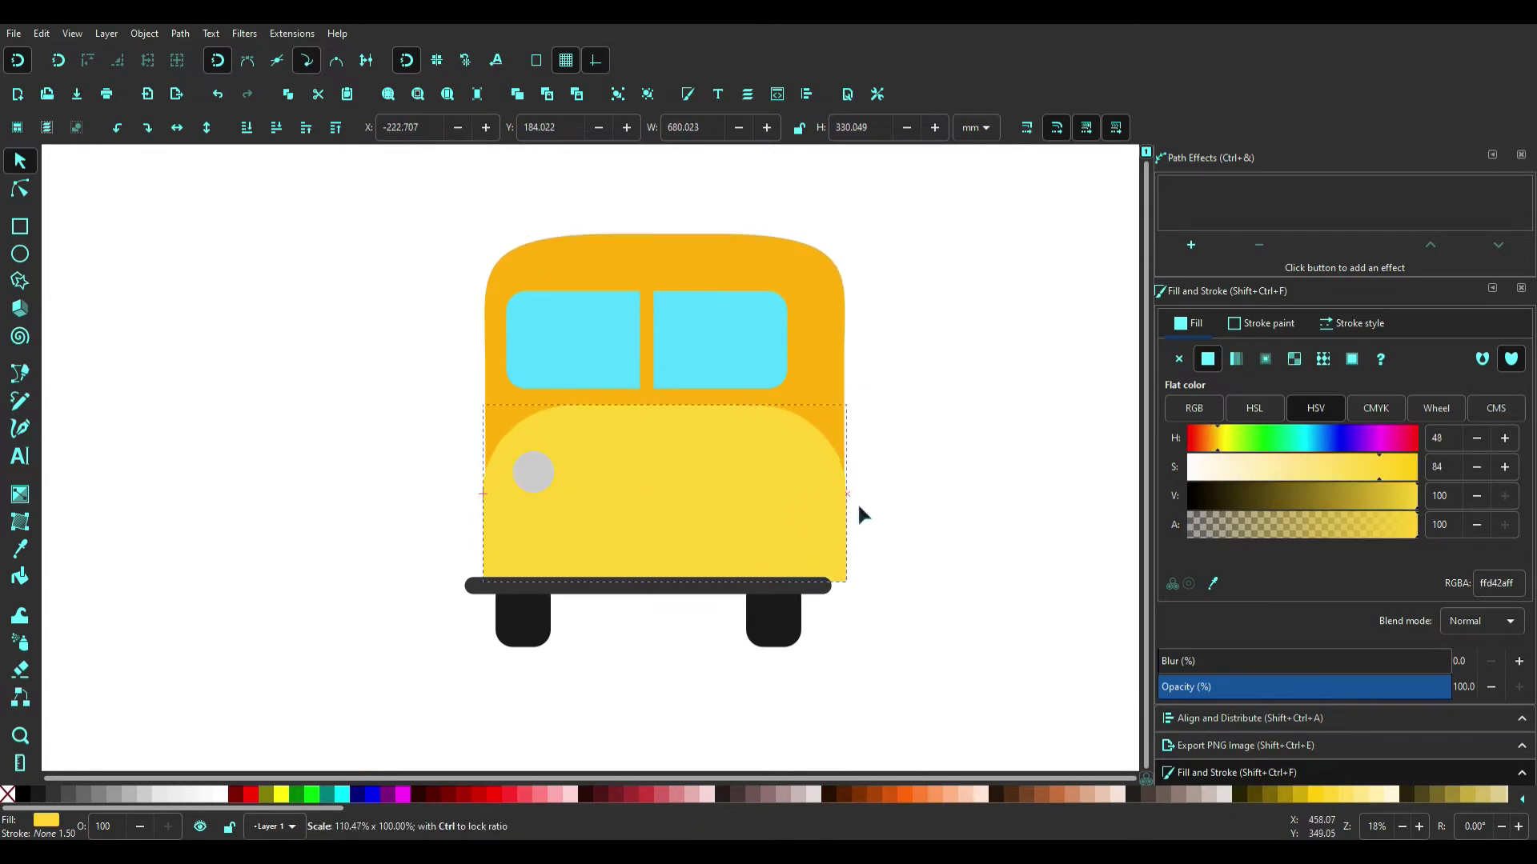
left_click(679, 343)
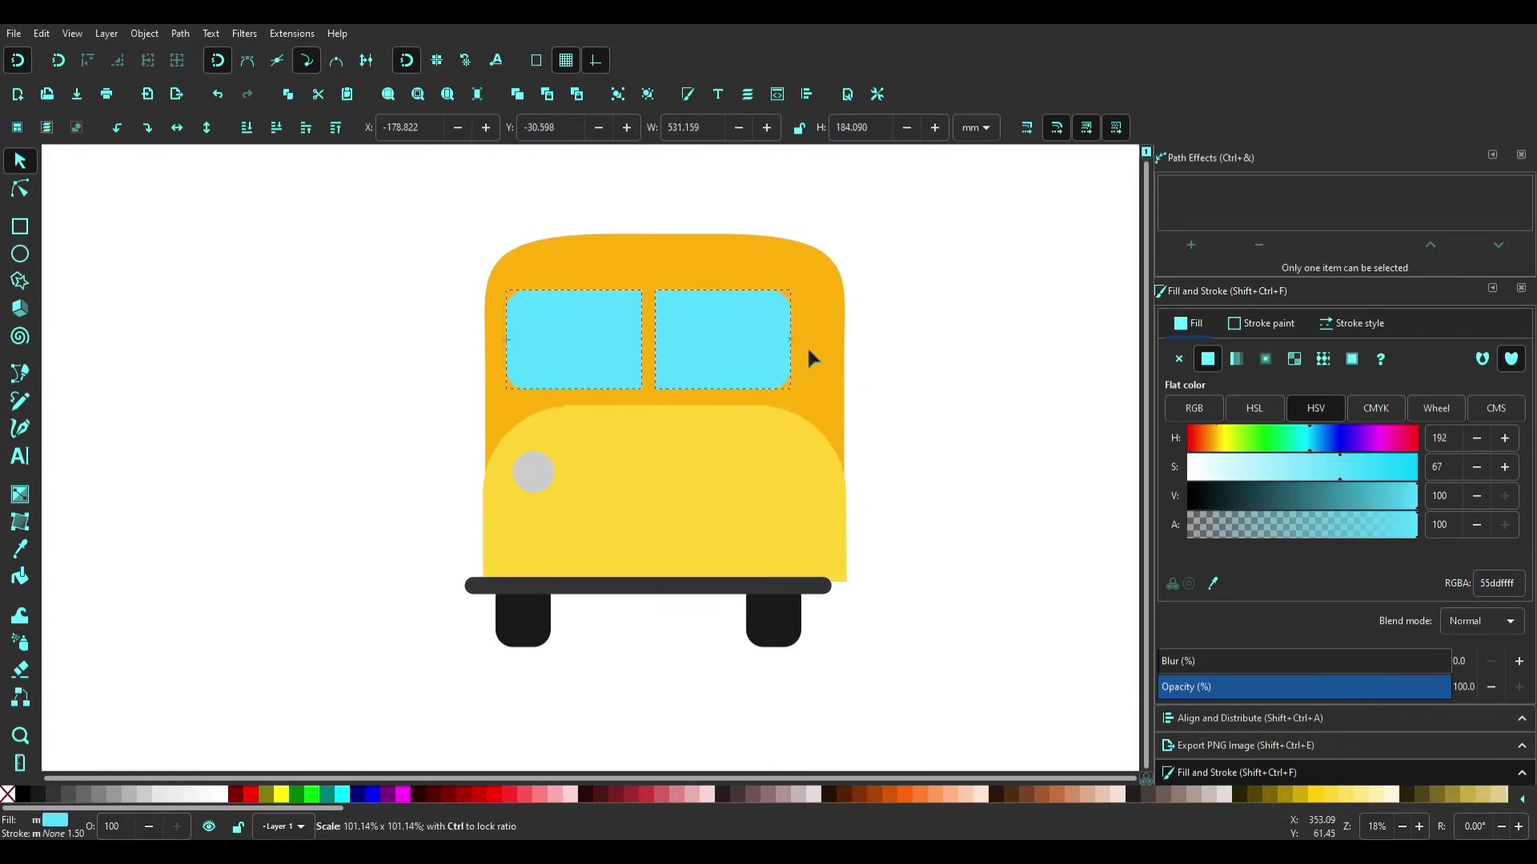
left_click_drag(808, 358, 841, 363)
Step: Widen the bumper and wheels to the new body, then shrink the wheels to about 85%
left_click(861, 361)
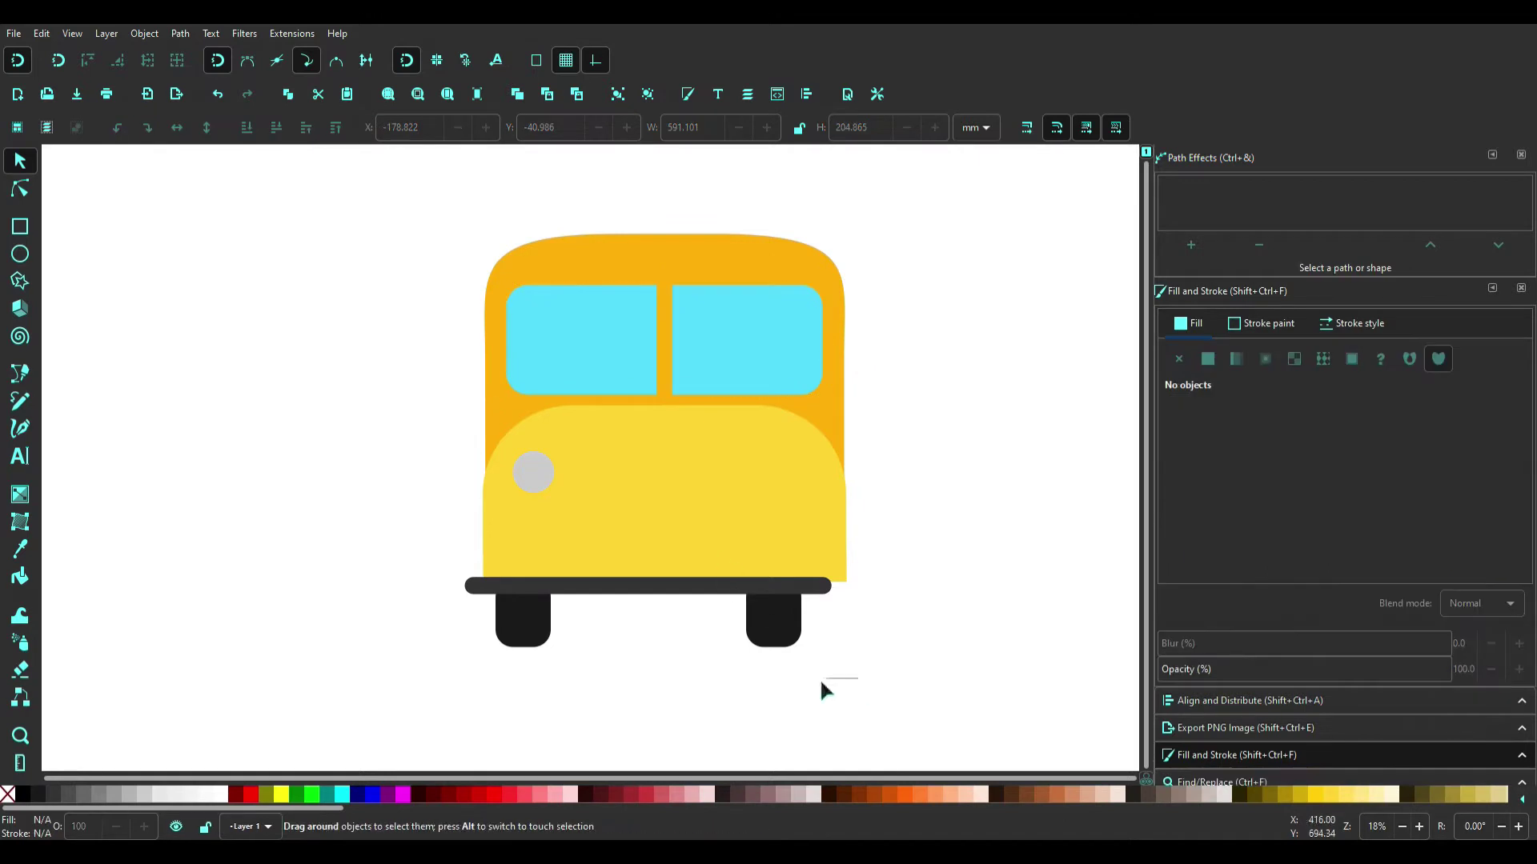
left_click_drag(826, 690, 448, 561)
left_click_drag(868, 612, 838, 638)
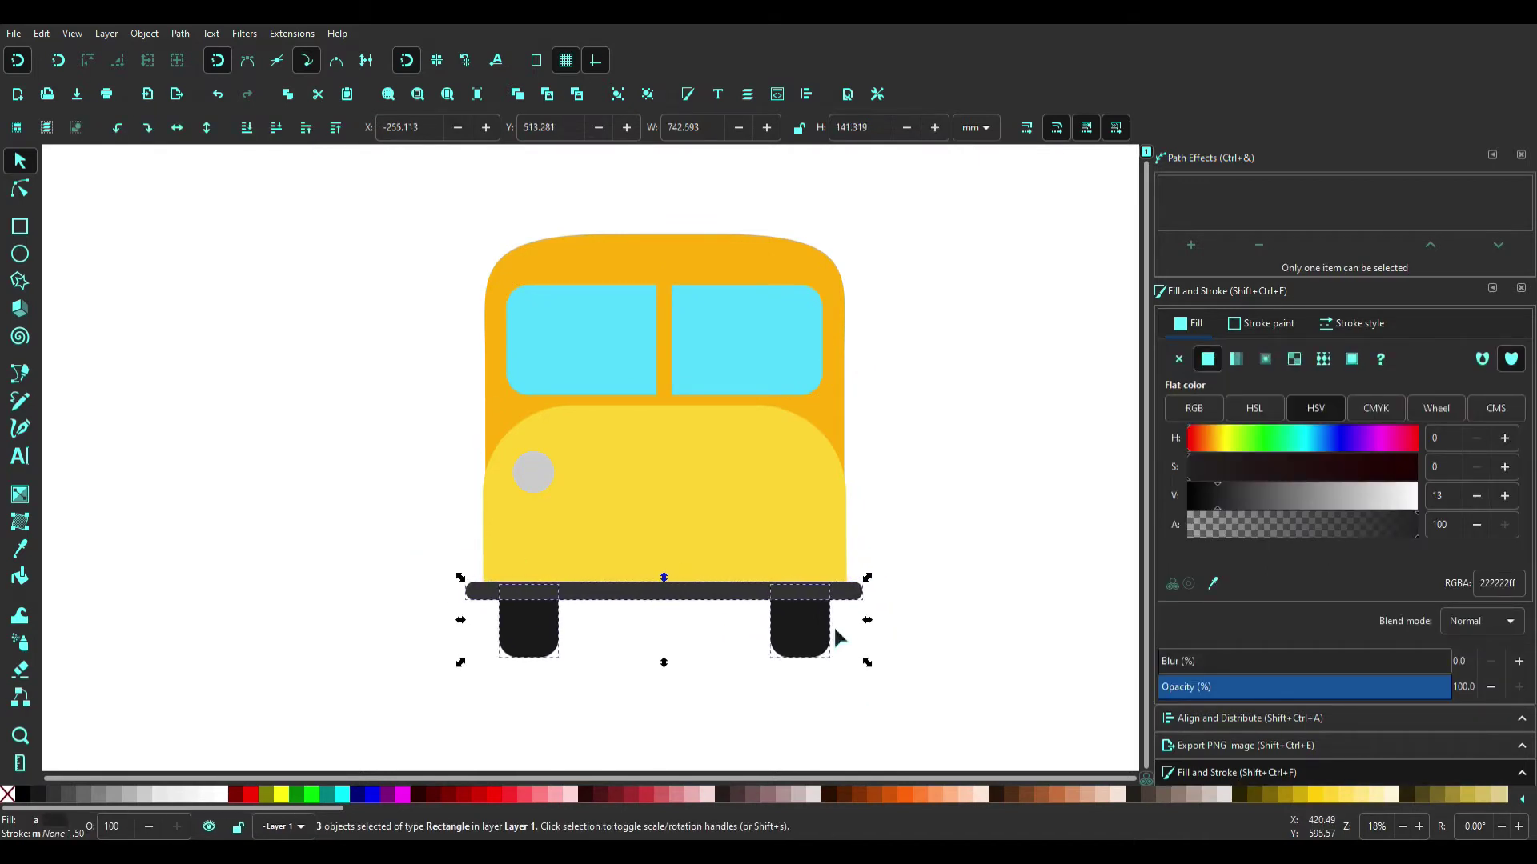
key("Right")
key("Right")
left_click(800, 628)
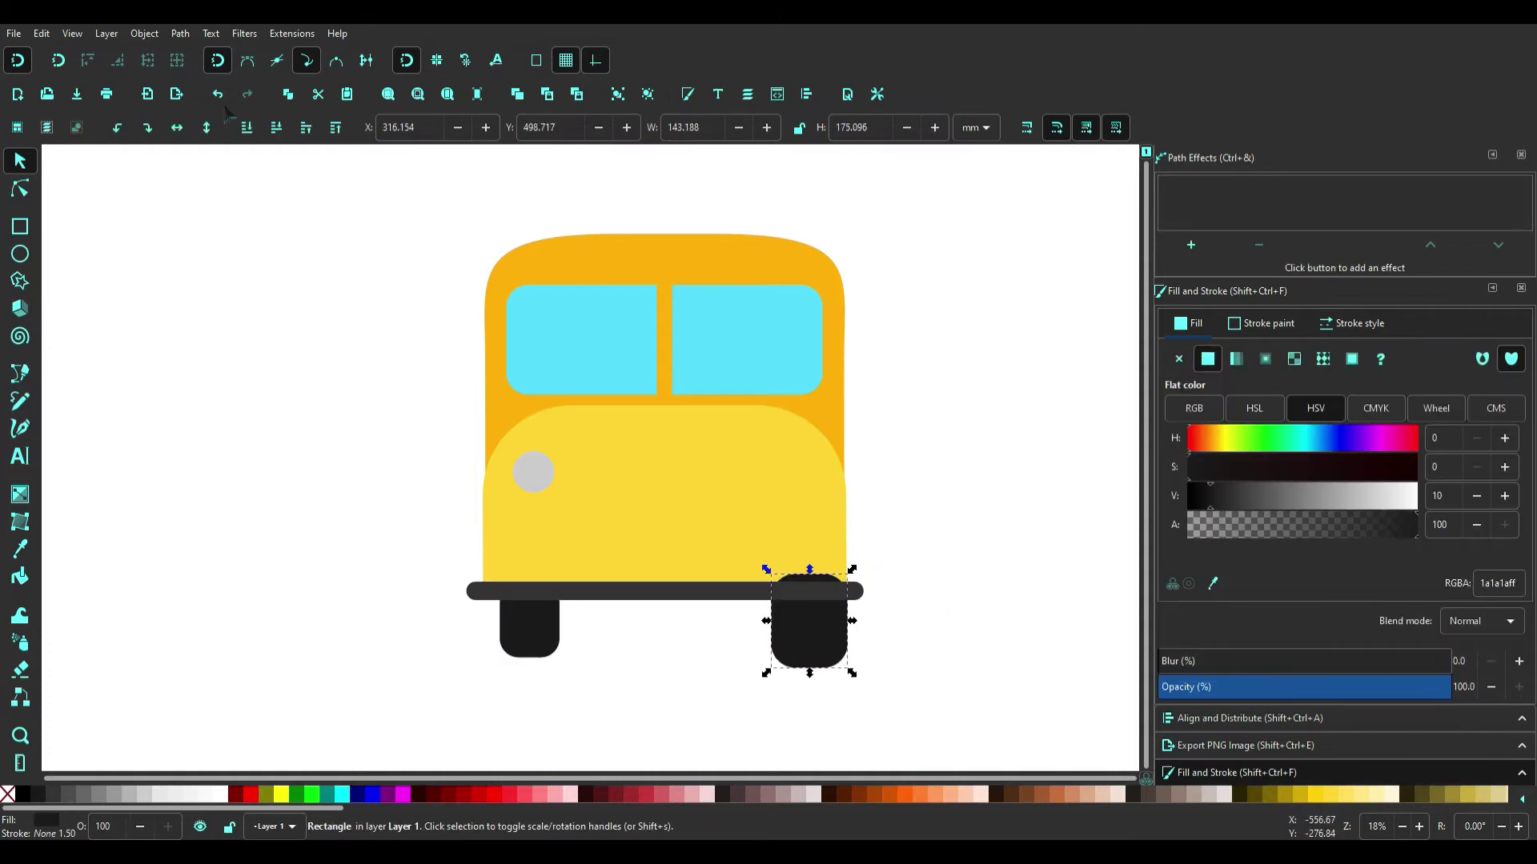
left_click(825, 624)
left_click_drag(836, 620, 849, 632)
mouse_move(560, 632)
left_mouse_down()
mouse_move(801, 629)
mouse_move(514, 585)
left_mouse_up()
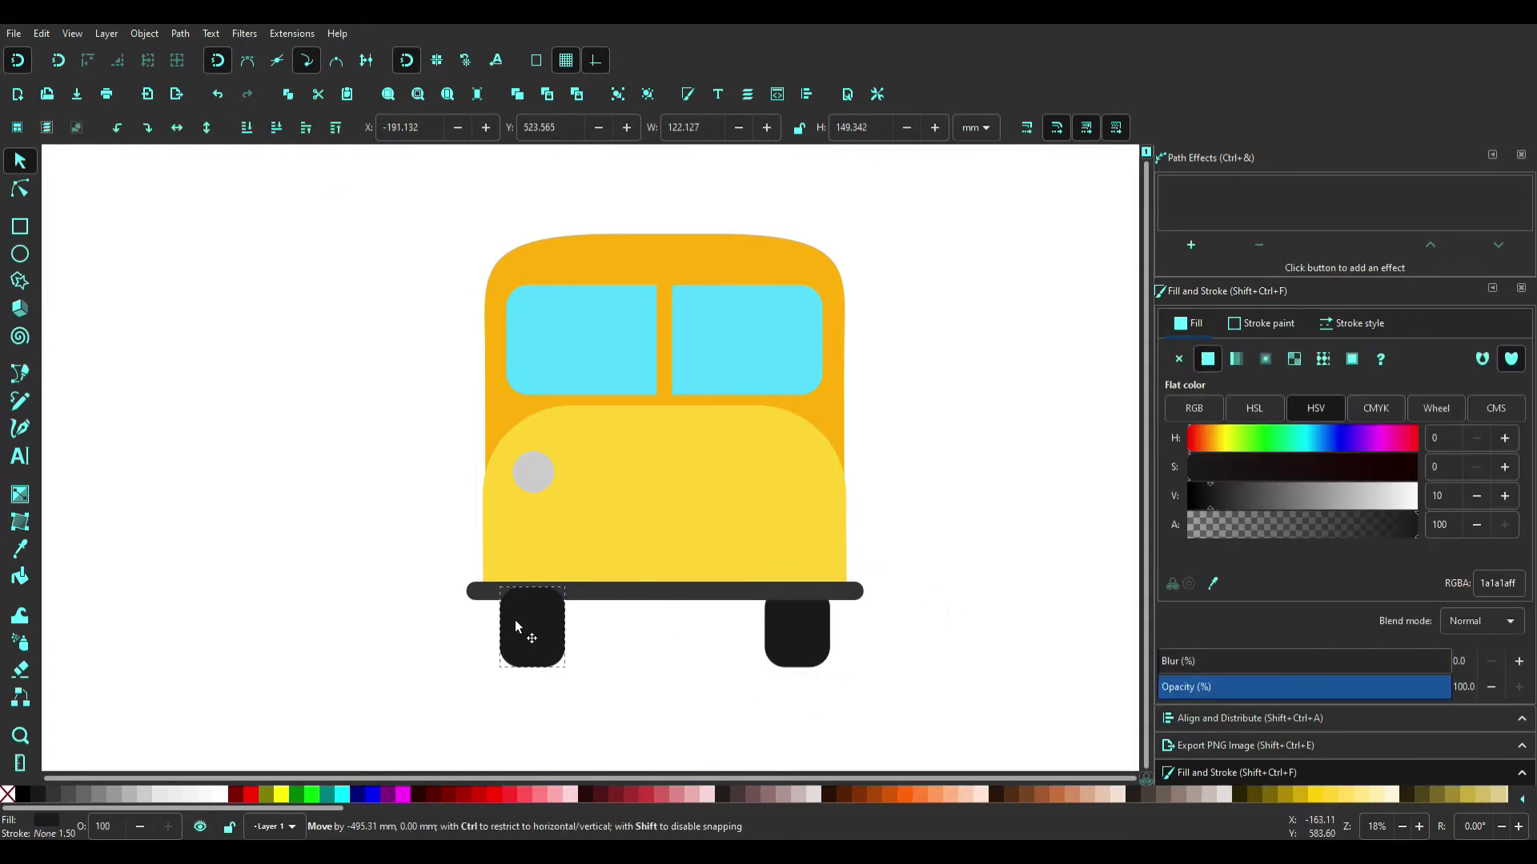
Step: Position the left and right wheels under the bumper's two ends
left_click(753, 602)
left_click(518, 641)
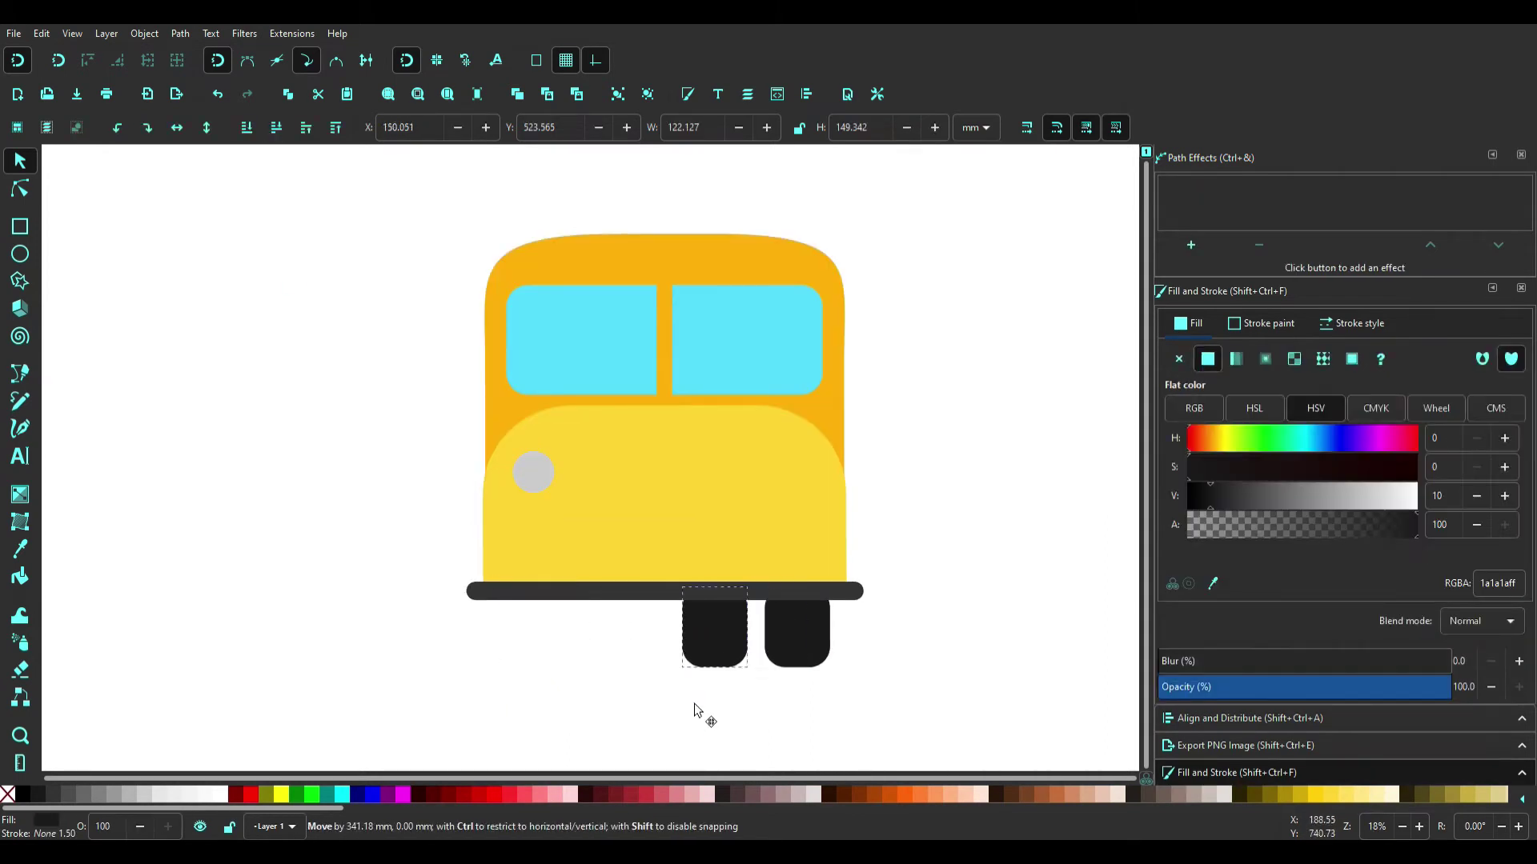
left_click_drag(519, 640, 518, 642)
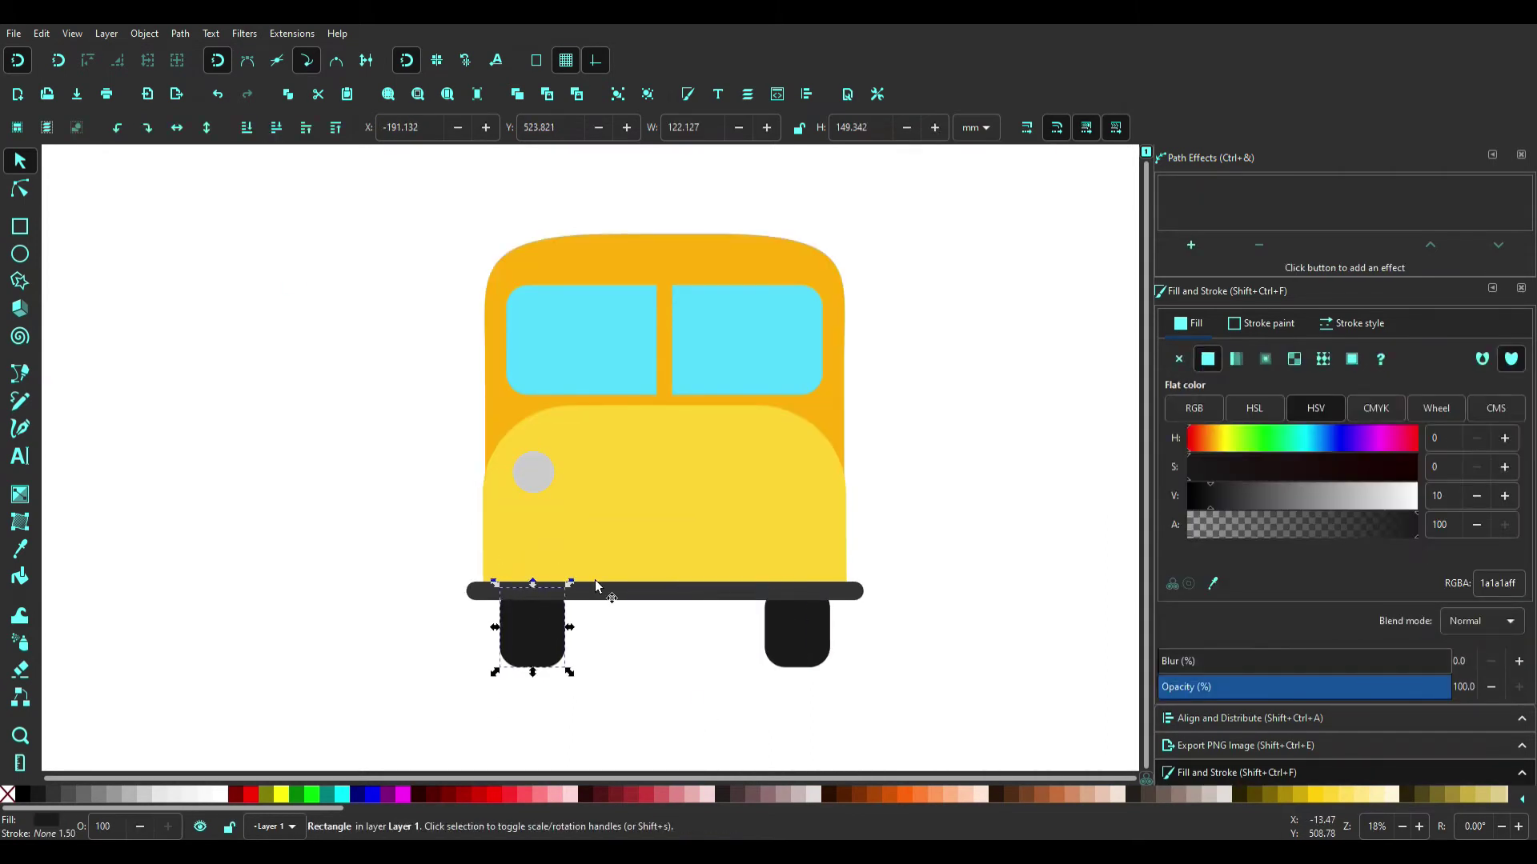
left_click(771, 641)
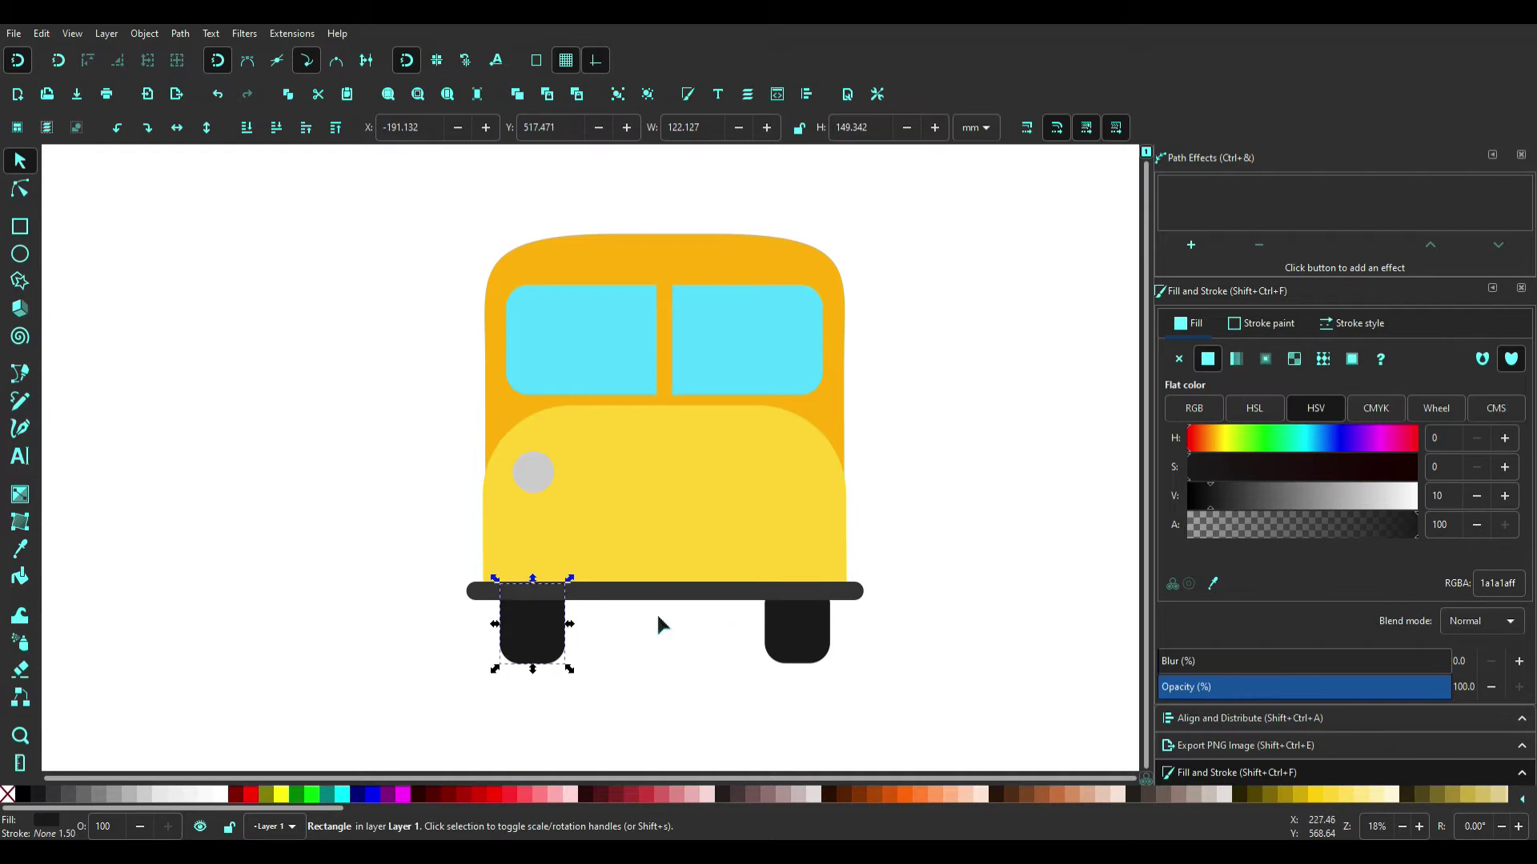
key("Escape")
scroll(535, 464, "up", 3)
Step: Give the grey headlight circle a radial gradient fill with a white outer stop
left_click(562, 475)
scroll(562, 475, "up", 2)
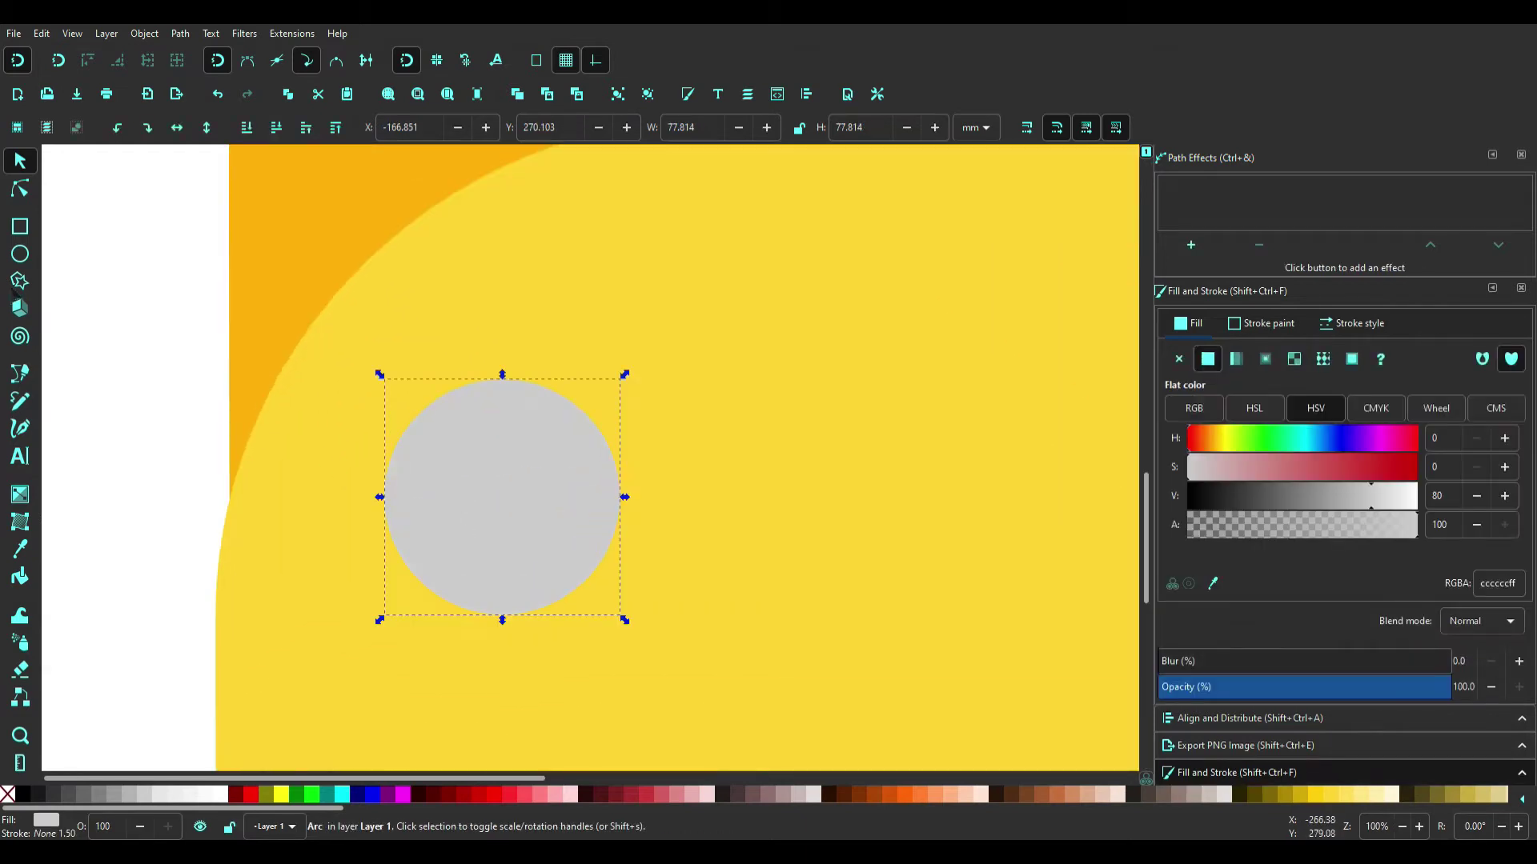
left_click(1265, 359)
key("m")
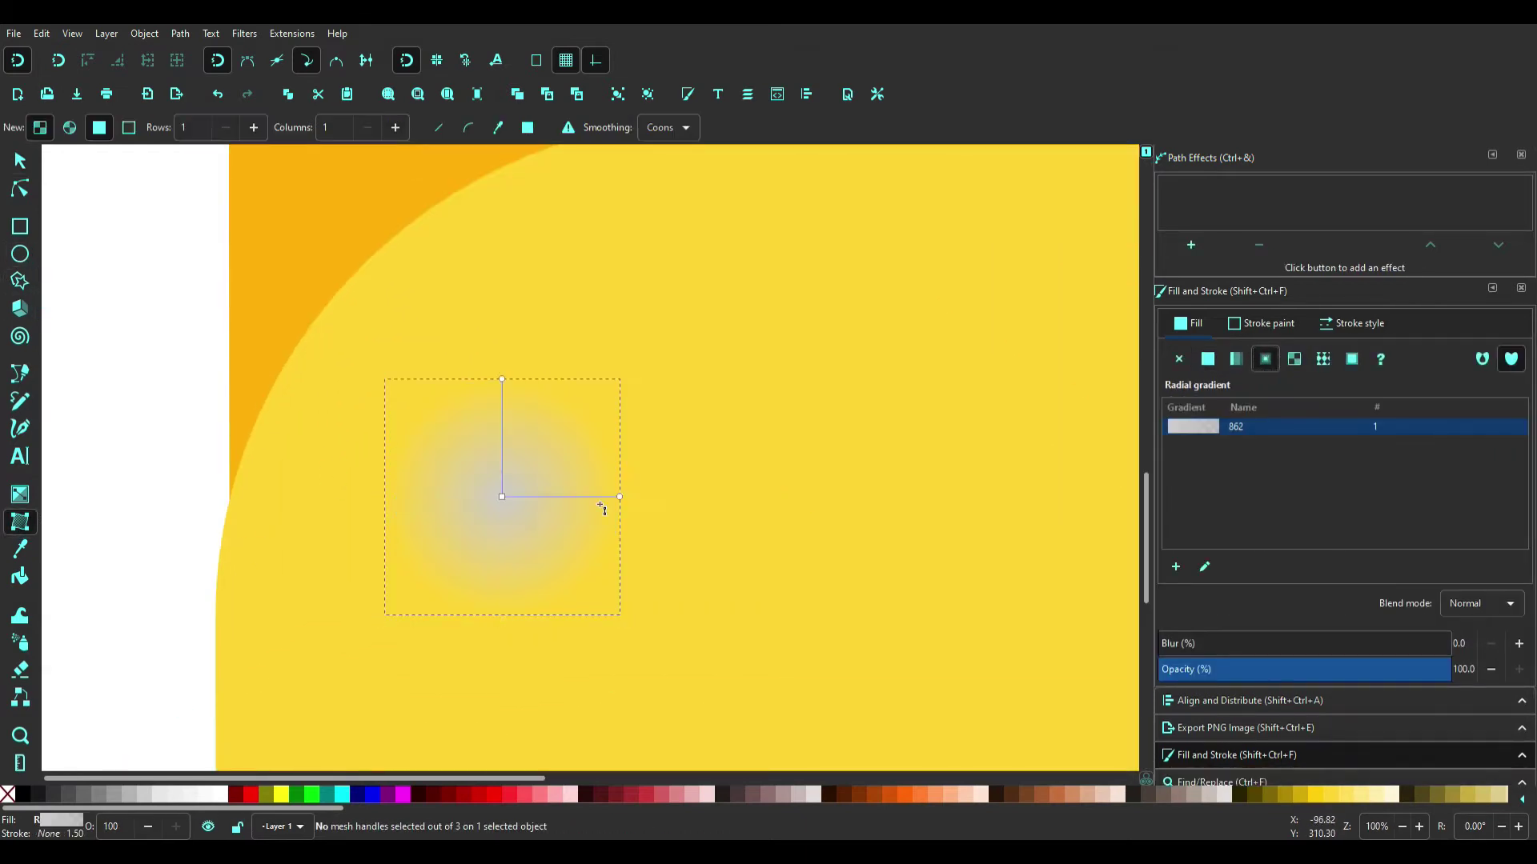
left_click(620, 497)
left_click_drag(1192, 525, 1505, 528)
Step: Shade the gradient darker grey at the centre, lighter at the rim, and draw a spiral over the headlight
mouse_move(1414, 497)
left_mouse_down()
mouse_move(1318, 496)
mouse_move(1253, 537)
left_mouse_up()
key("ctrl+z")
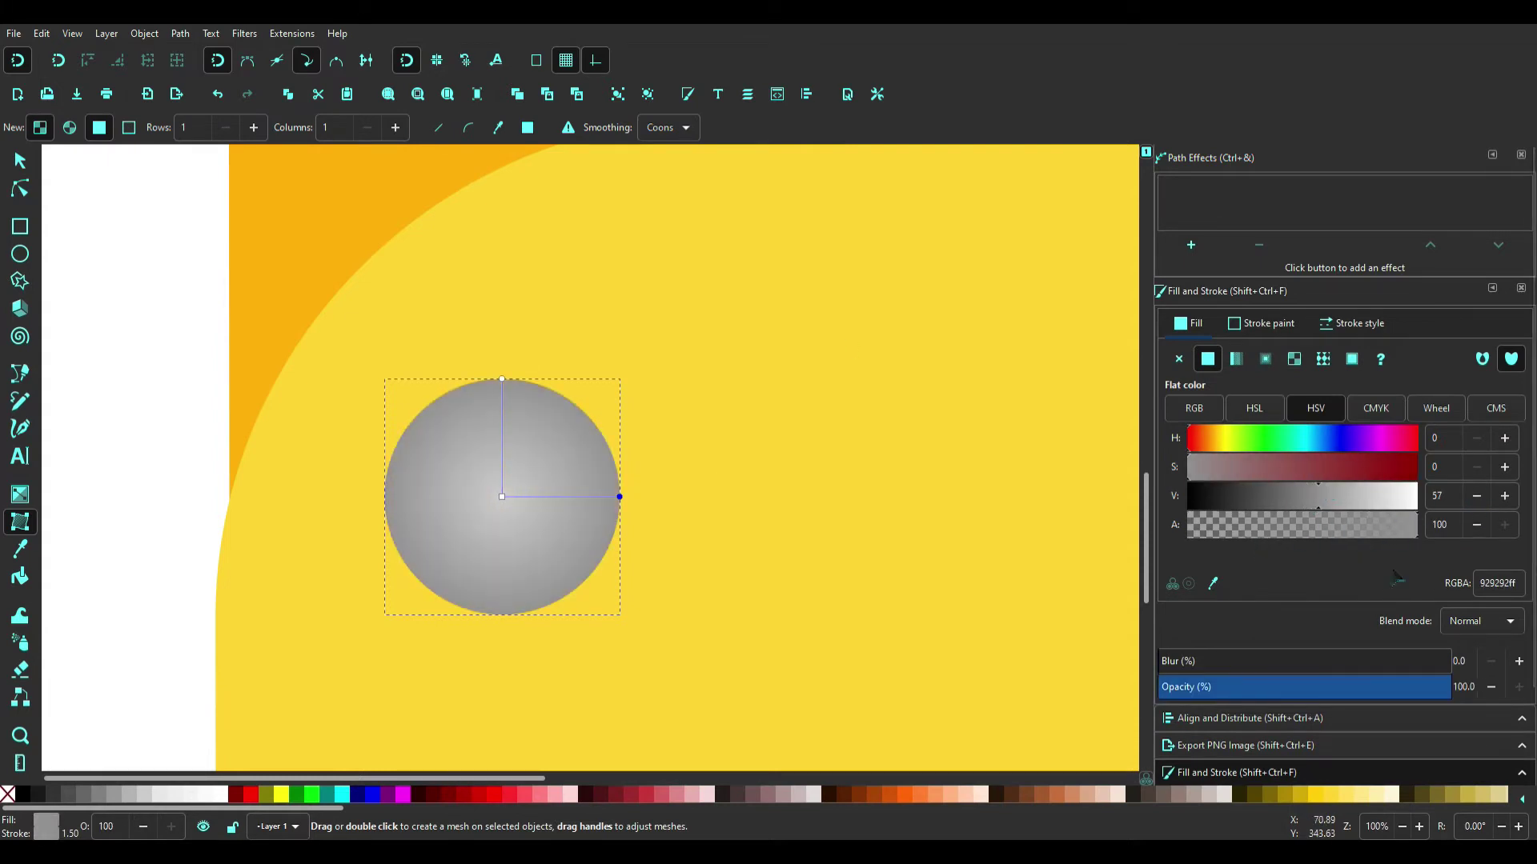
key("ctrl+z")
key("ctrl+z")
key("ctrl+z")
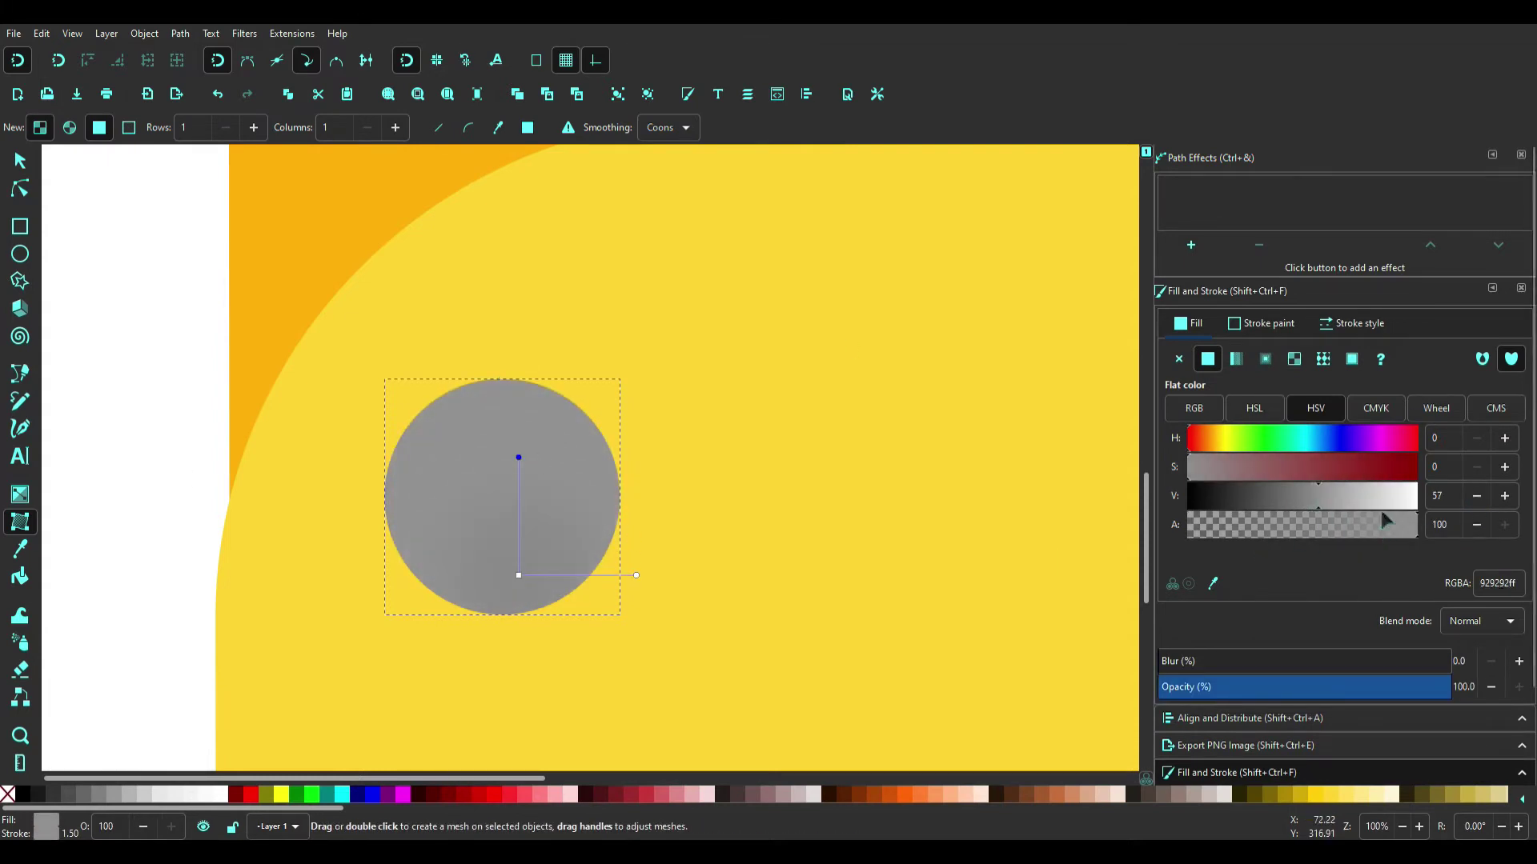
left_click_drag(1251, 500, 1387, 497)
left_click_drag(518, 575, 507, 520)
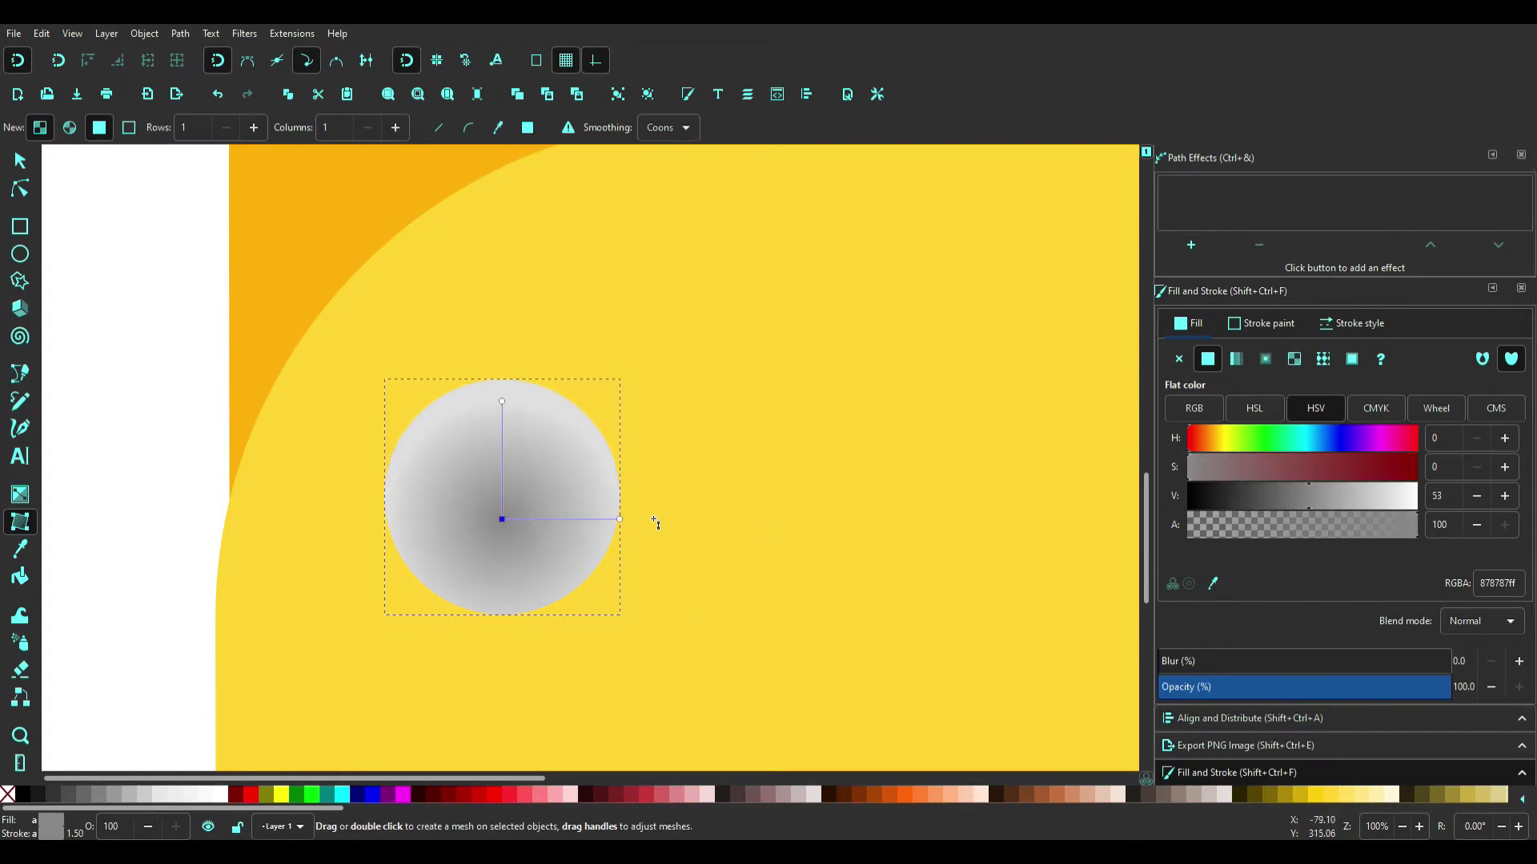
left_click(188, 440)
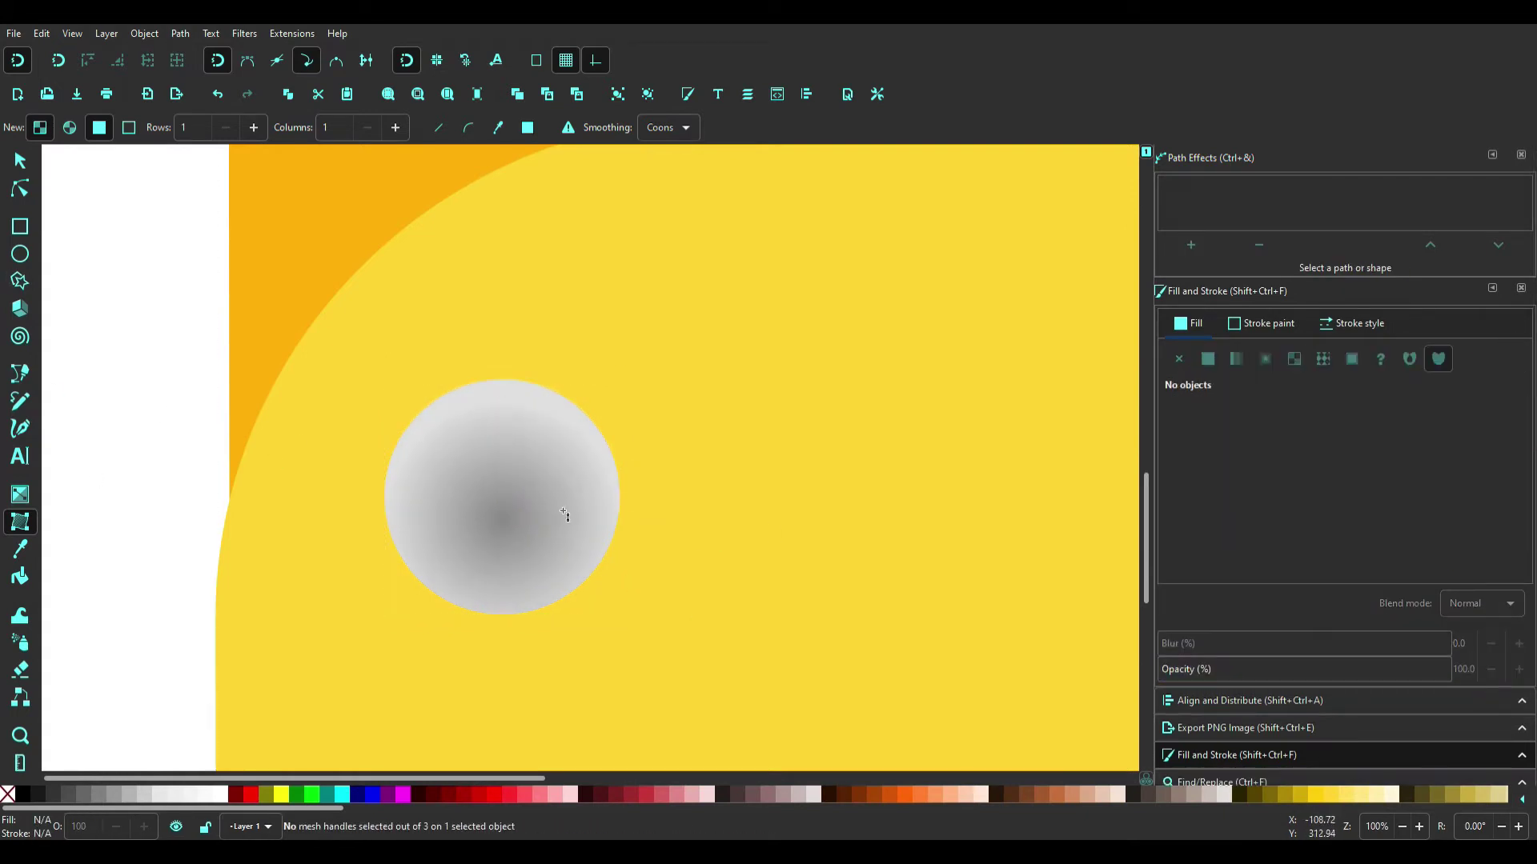
left_click(20, 336)
left_click_drag(424, 429, 408, 489)
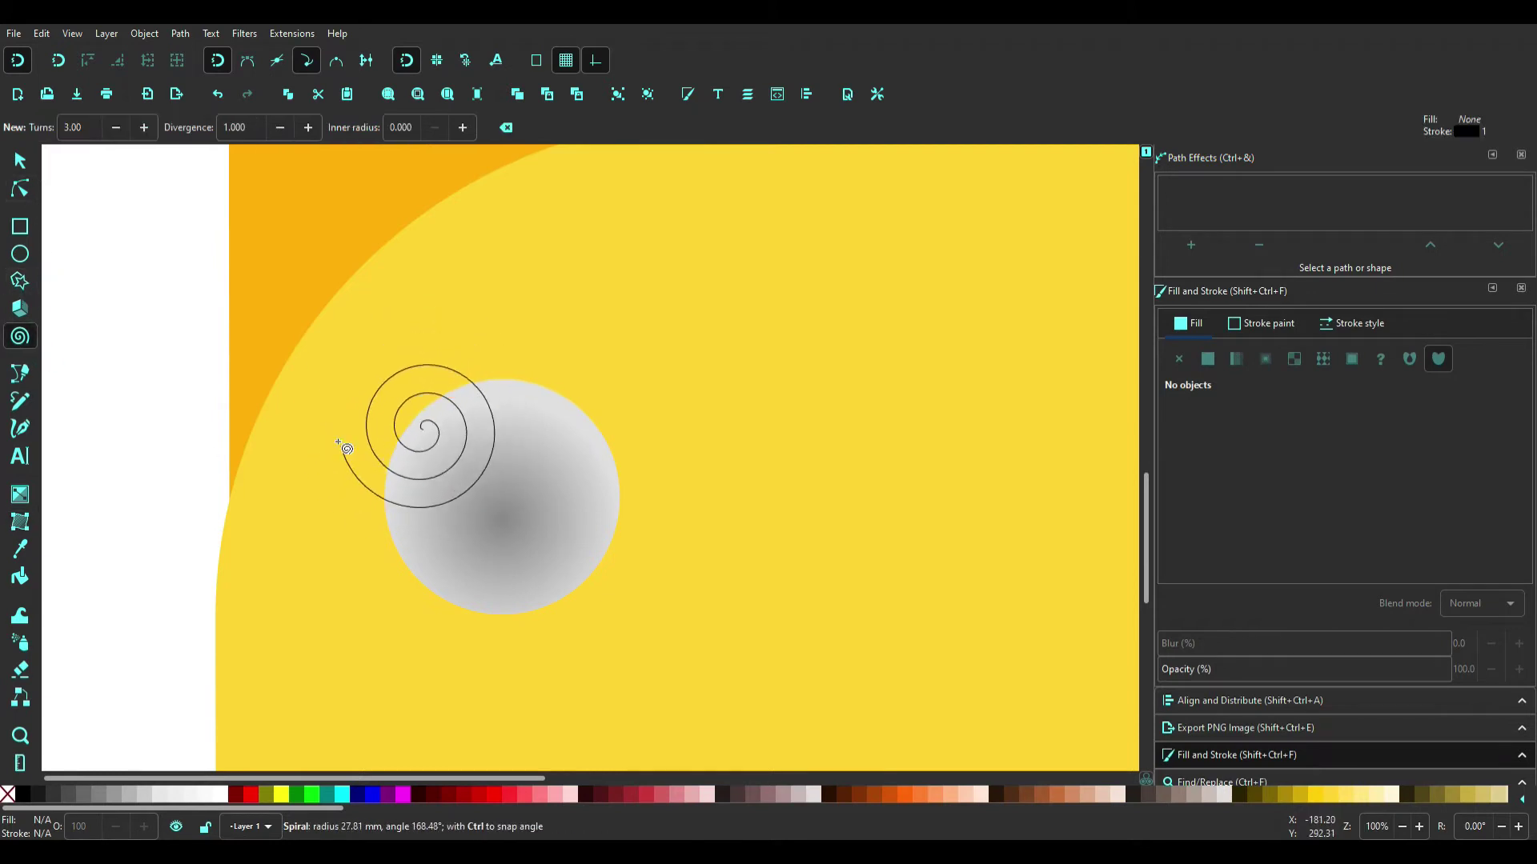
Step: Replace the spiral with a tall, slightly curved, semi-transparent grey stripe spanning the headlight
key("Delete")
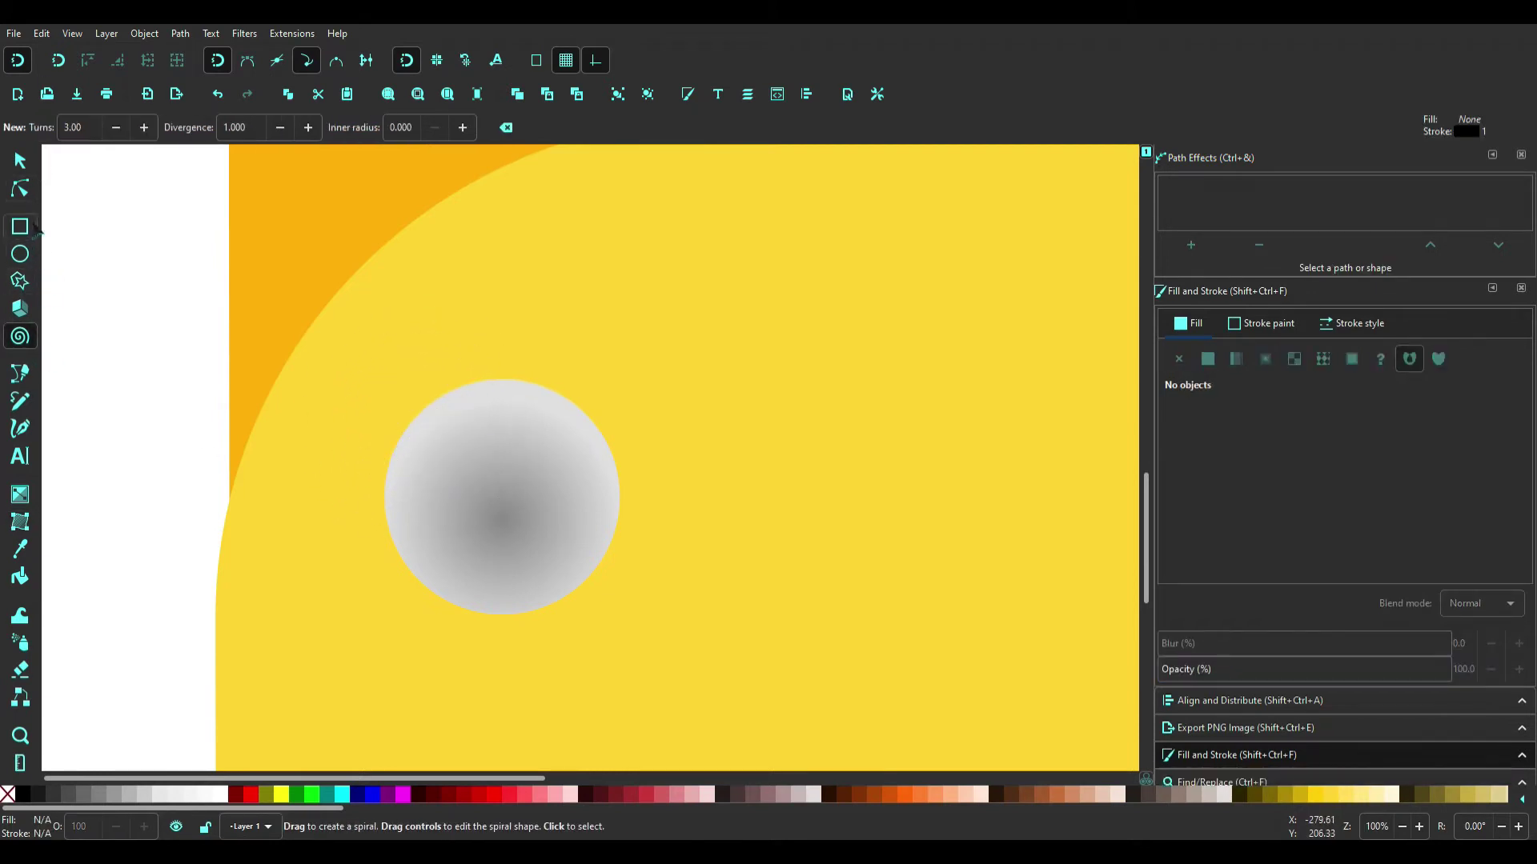
left_click(20, 227)
mouse_move(119, 318)
left_mouse_down()
mouse_move(130, 453)
mouse_move(467, 562)
left_mouse_up()
left_click(20, 160)
scroll(467, 562, "up", 2)
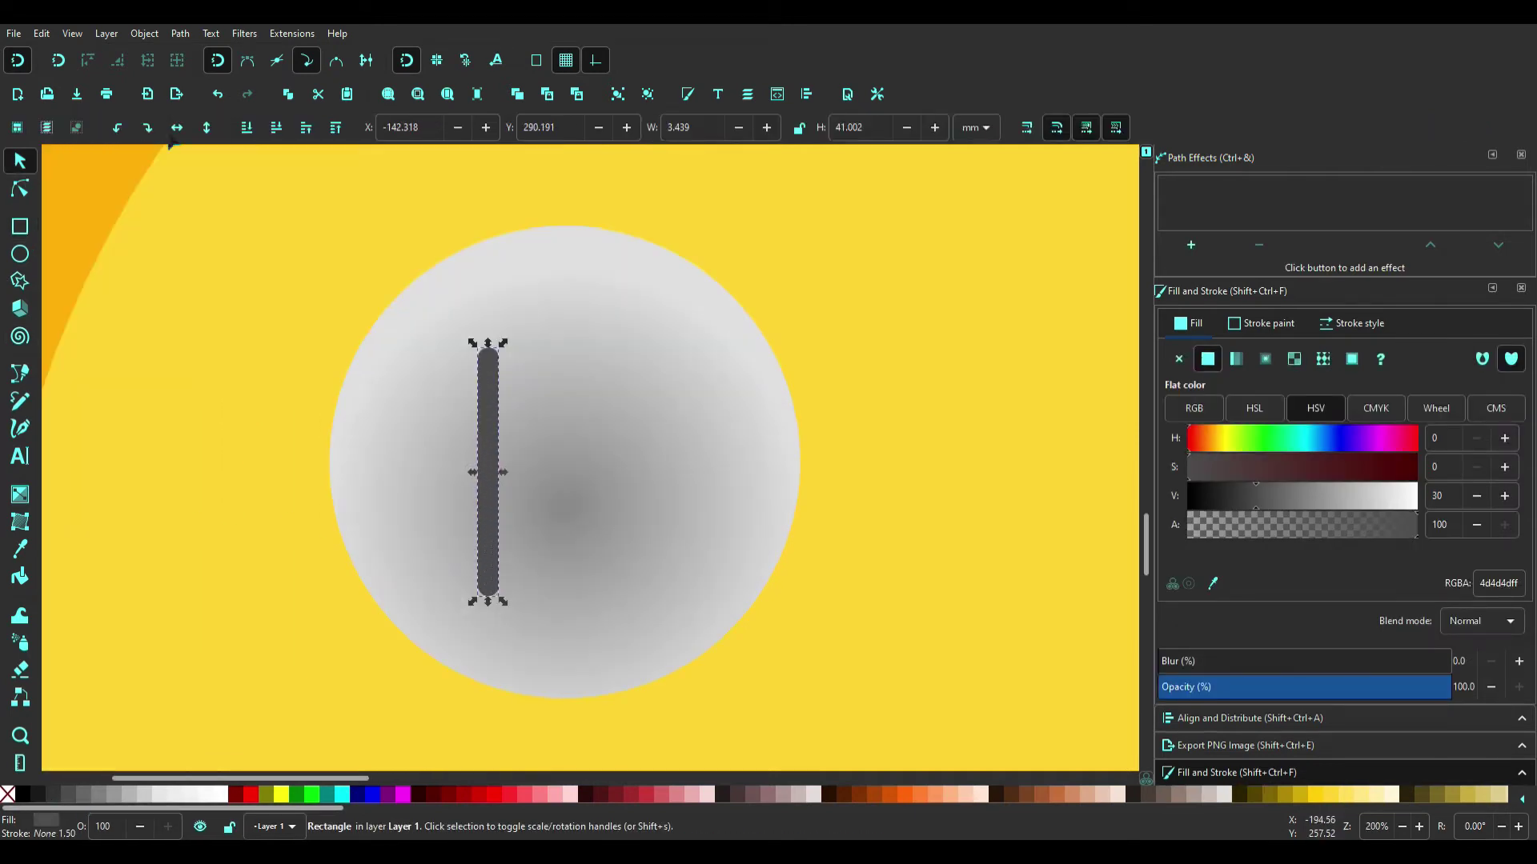
left_click(20, 189)
left_click_drag(499, 480, 515, 490)
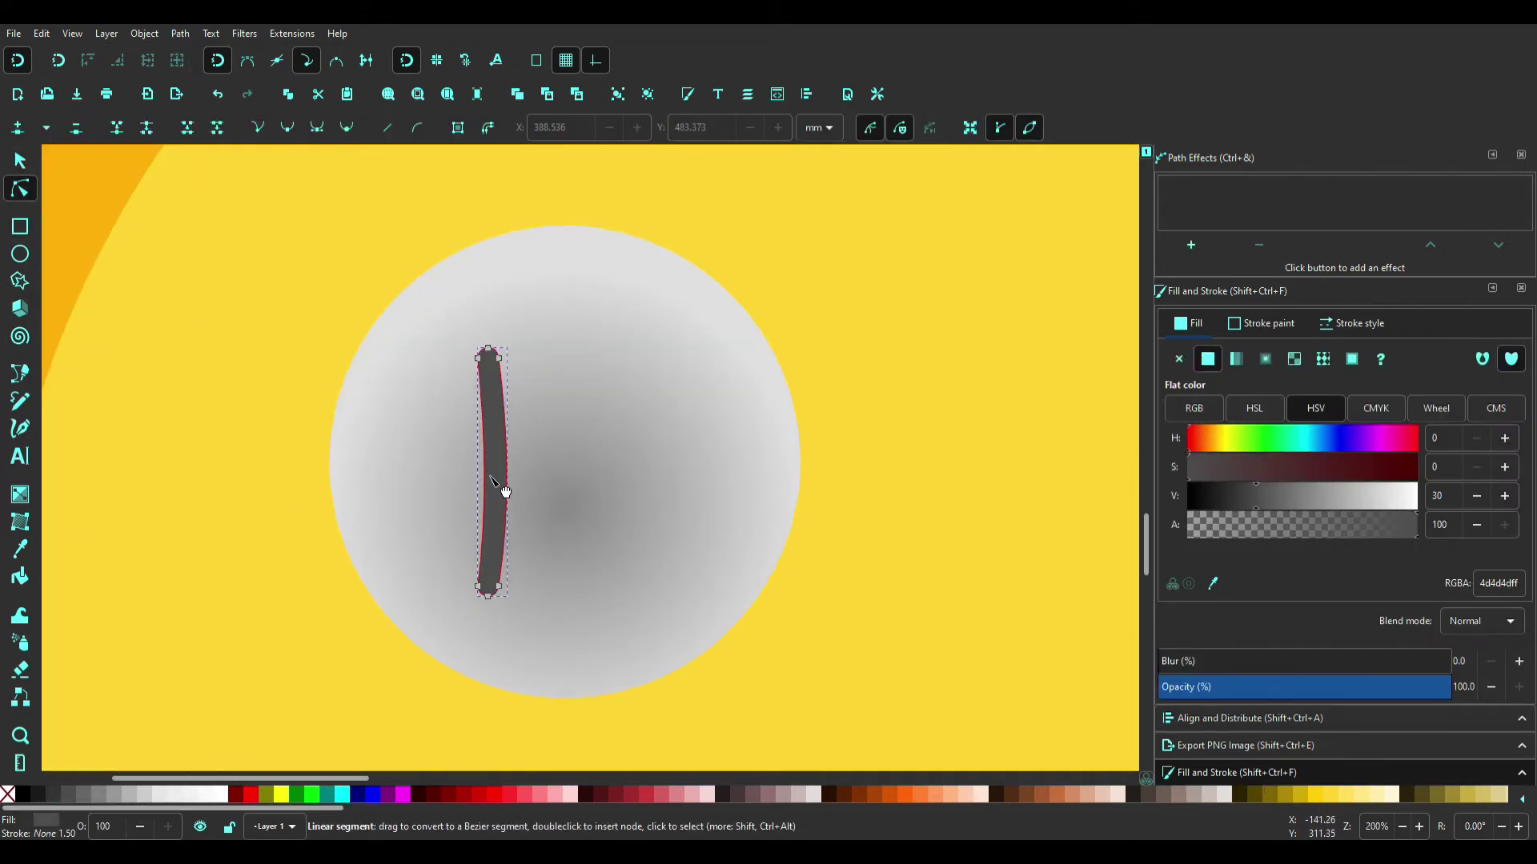
key("s")
left_click_drag(490, 343, 489, 266)
left_click_drag(492, 601, 483, 621)
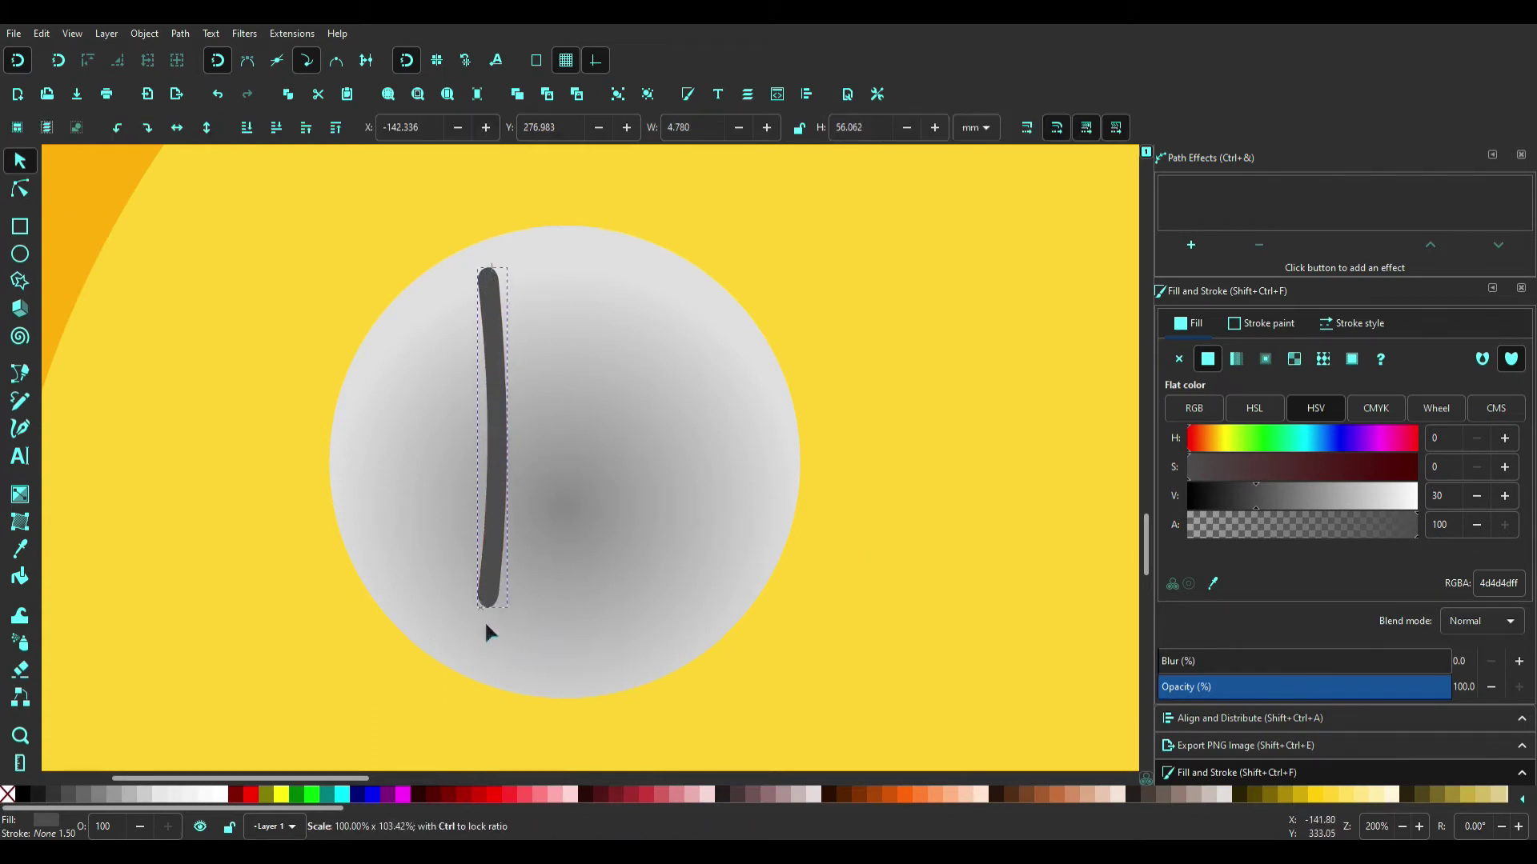
left_click_drag(1360, 687, 1230, 673)
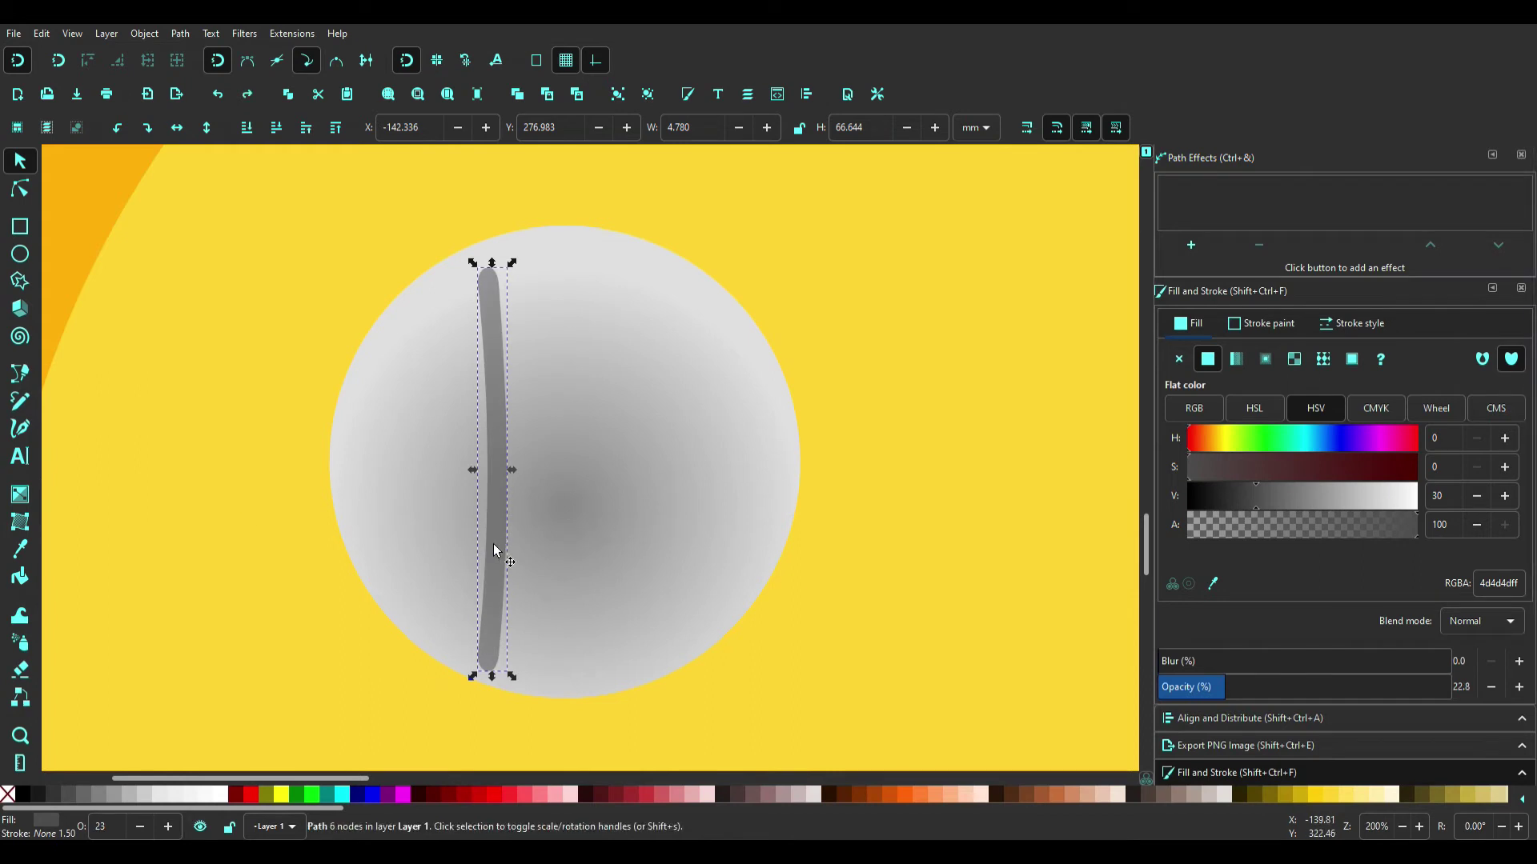
Step: Duplicate the stripe to the right of the first, shortening the new copies to fit
key("ctrl+d")
left_click_drag(498, 549, 573, 574)
key("ctrl+d")
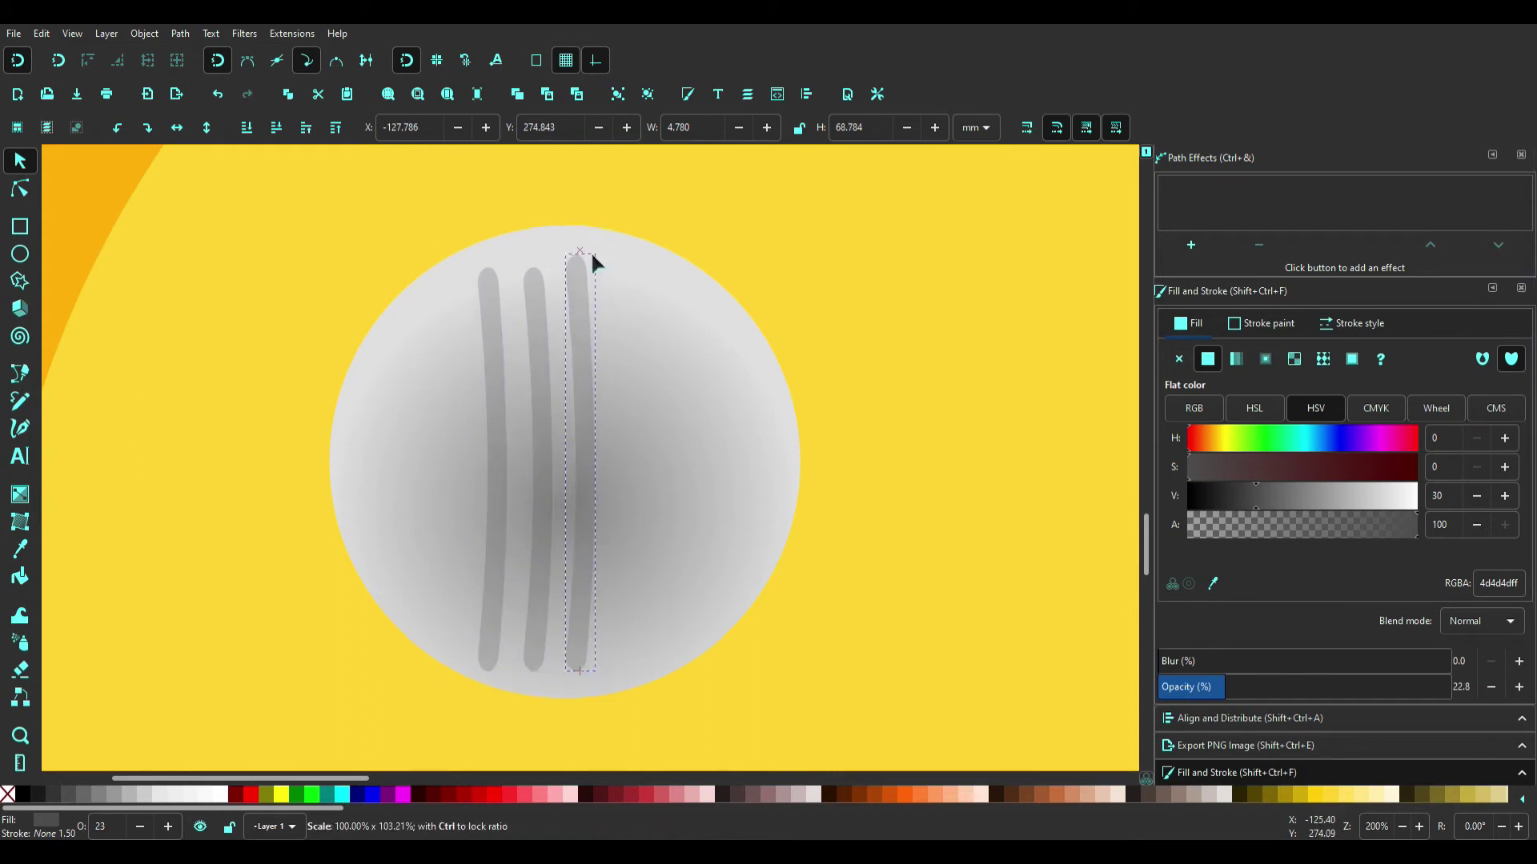
left_click_drag(592, 258, 592, 242)
left_click(547, 276)
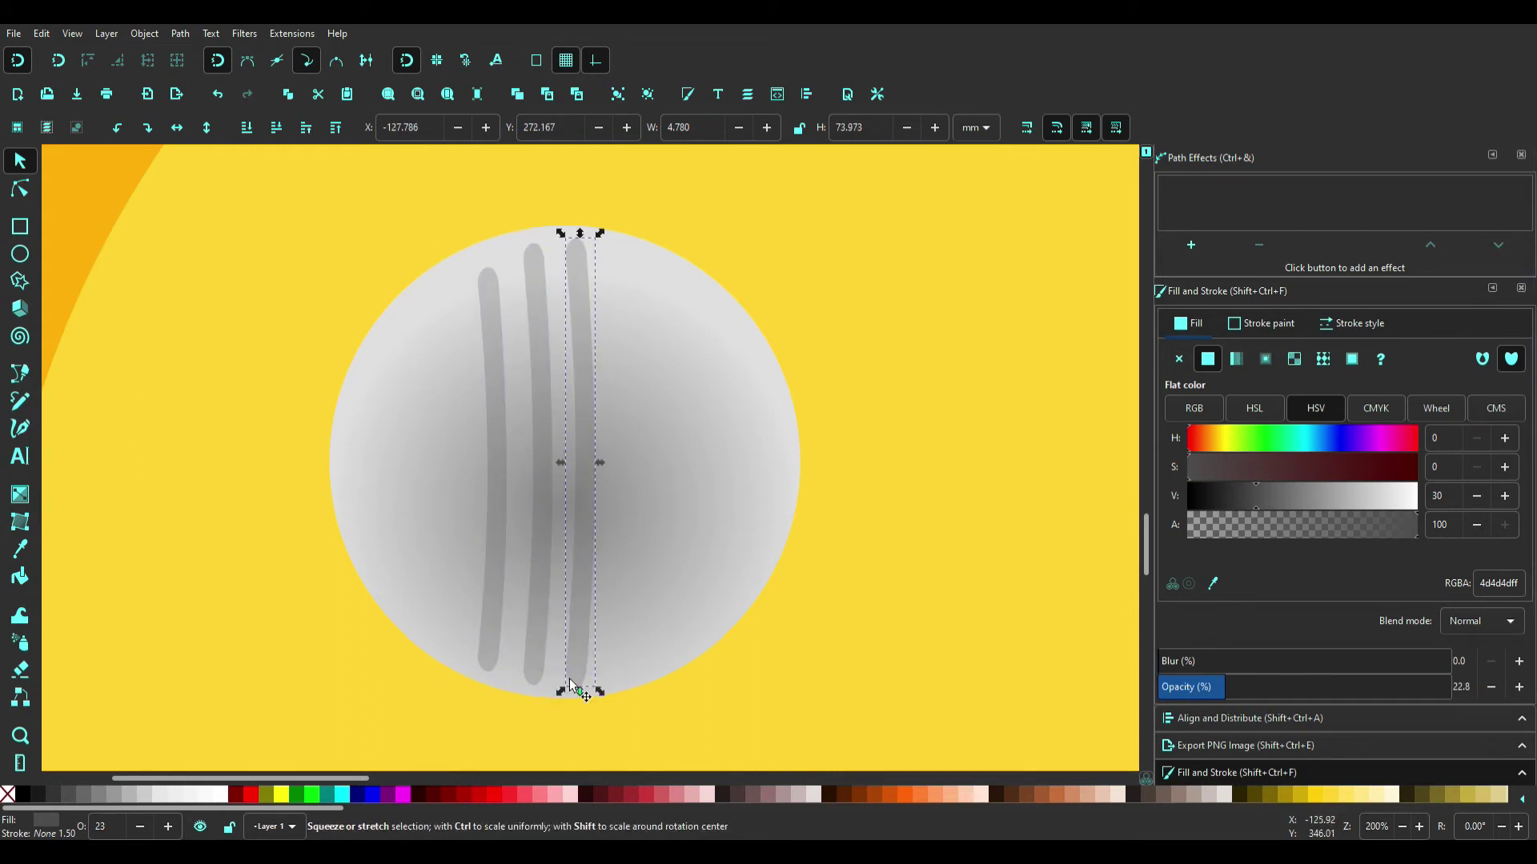
left_click(545, 386)
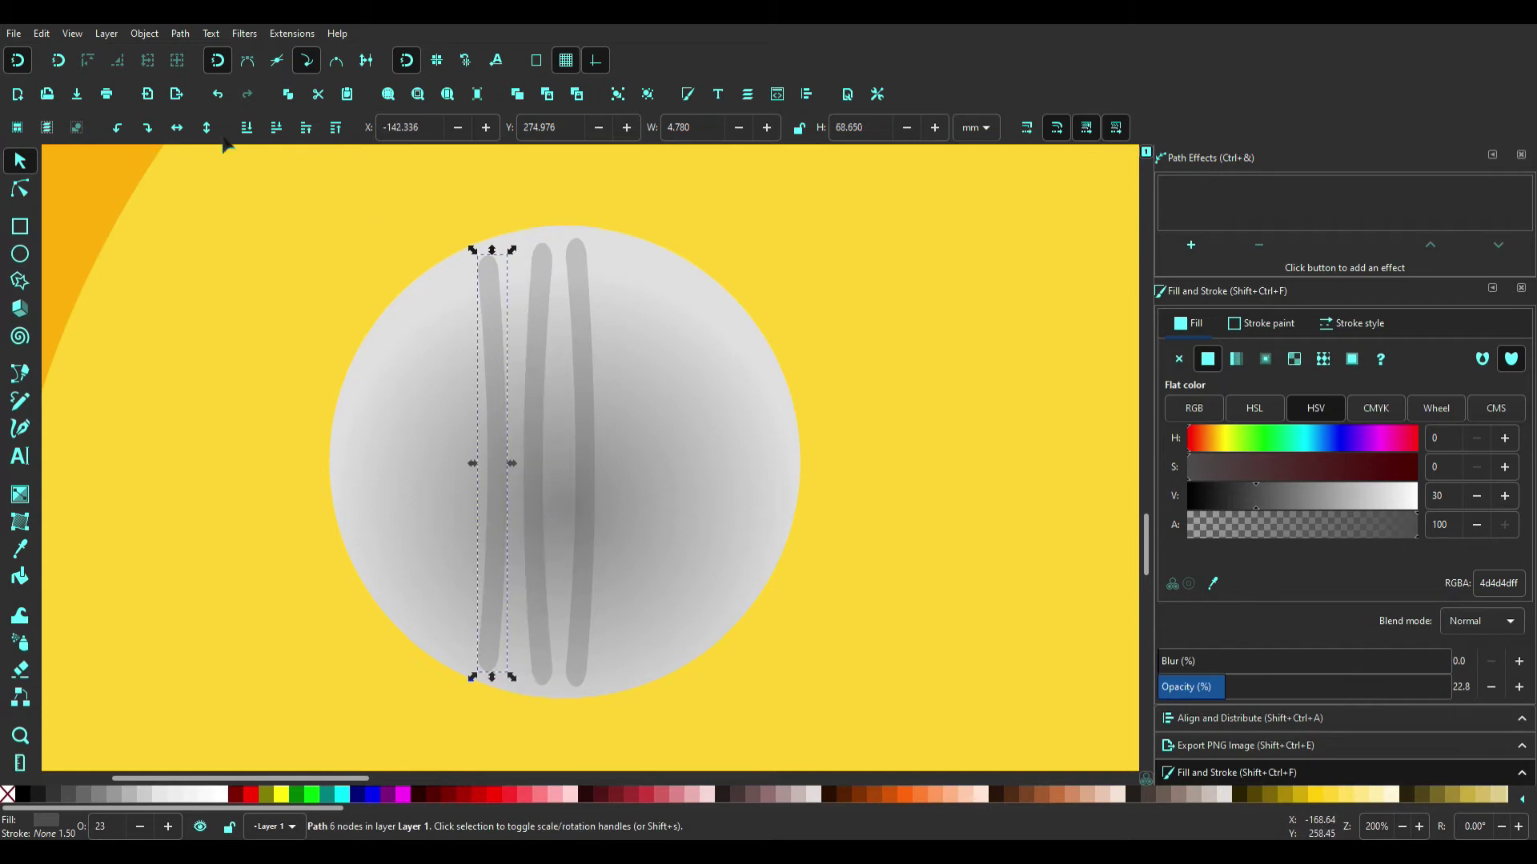
left_click(576, 457)
key("ctrl+d")
left_click_drag(573, 457, 625, 435)
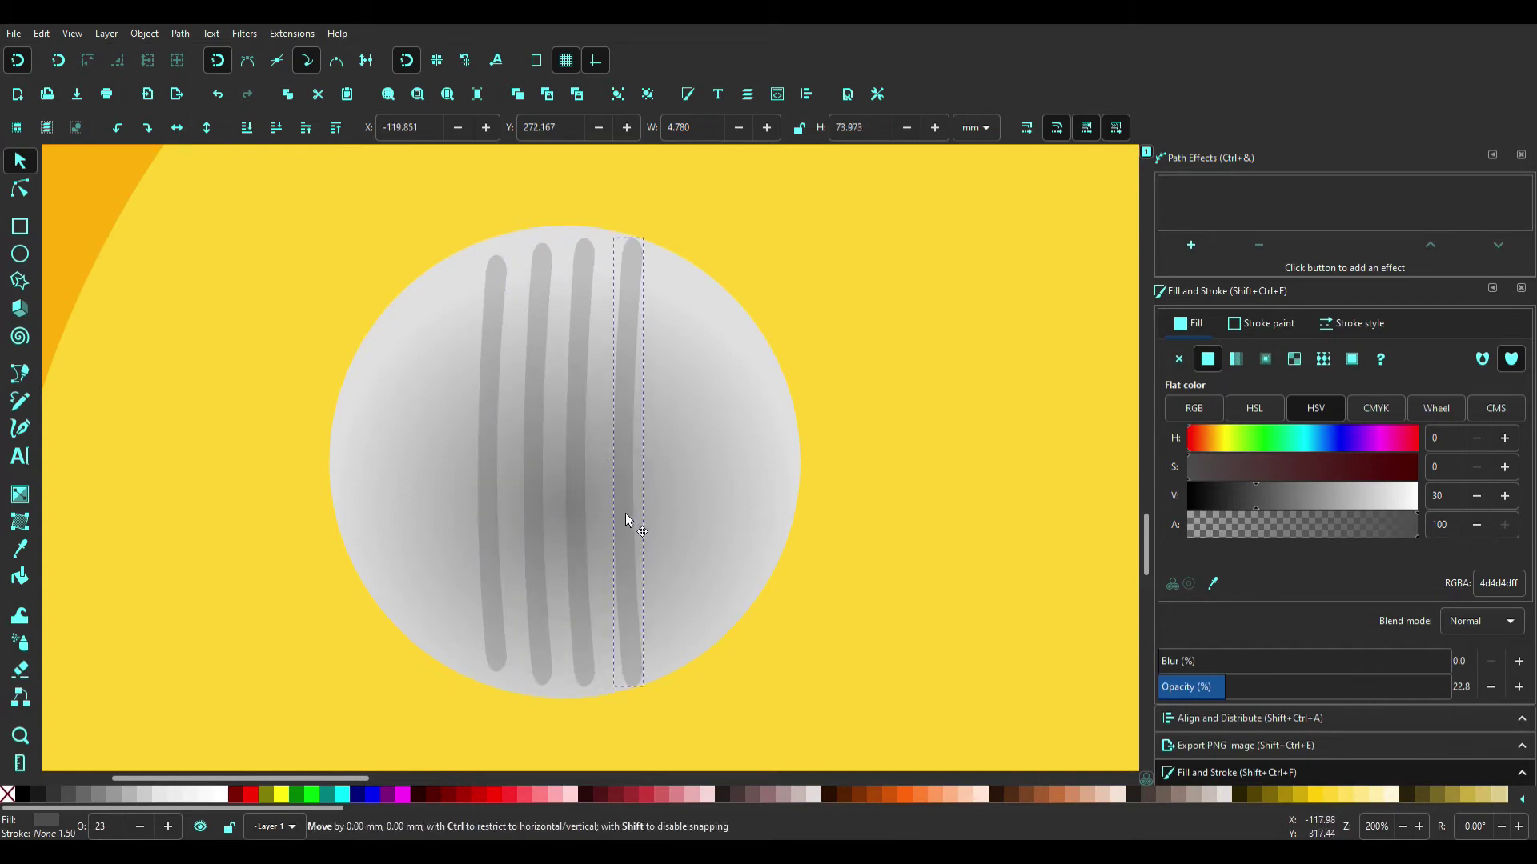
left_click_drag(629, 239, 632, 260)
Step: Add more stripe copies rightward to the sphere's right edge, trimming each to the curve
key("ctrl+d")
left_click_drag(638, 574, 673, 544)
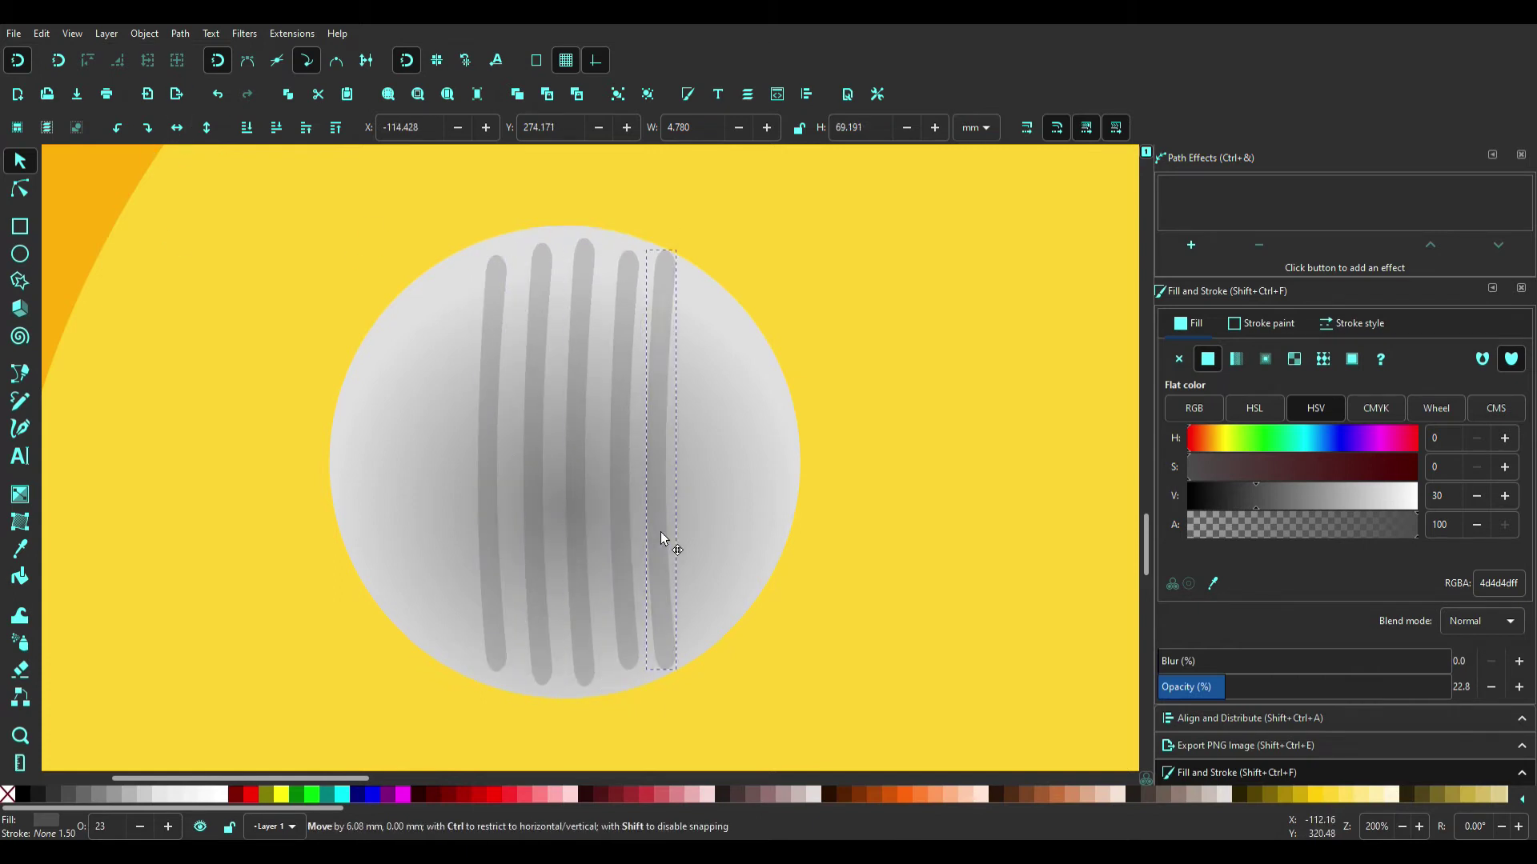
left_click_drag(665, 249, 675, 277)
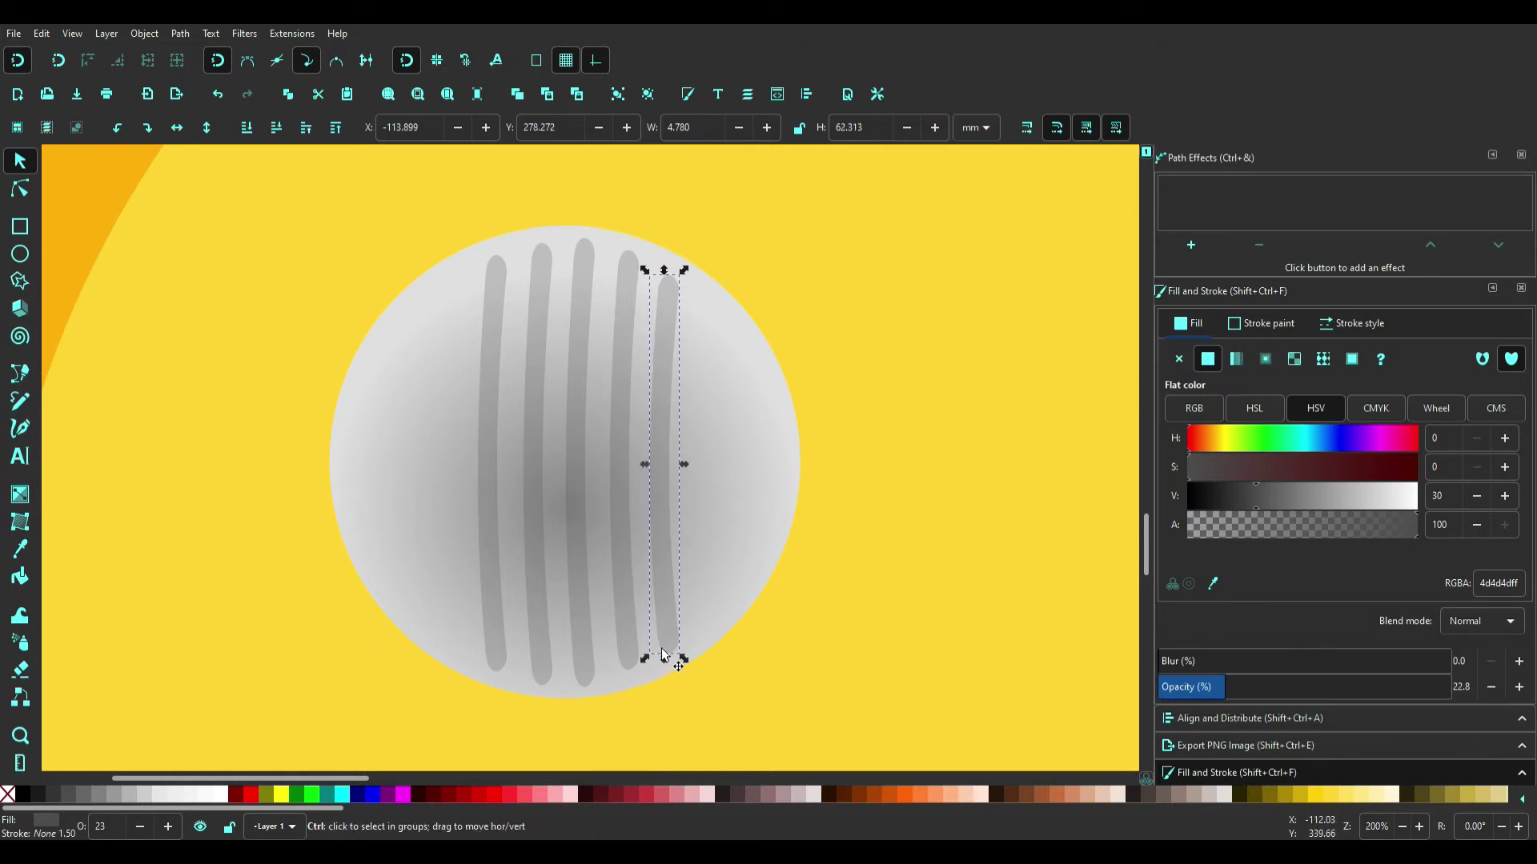
key("ctrl+d")
left_click_drag(661, 655, 704, 555)
left_click_drag(706, 661, 708, 632)
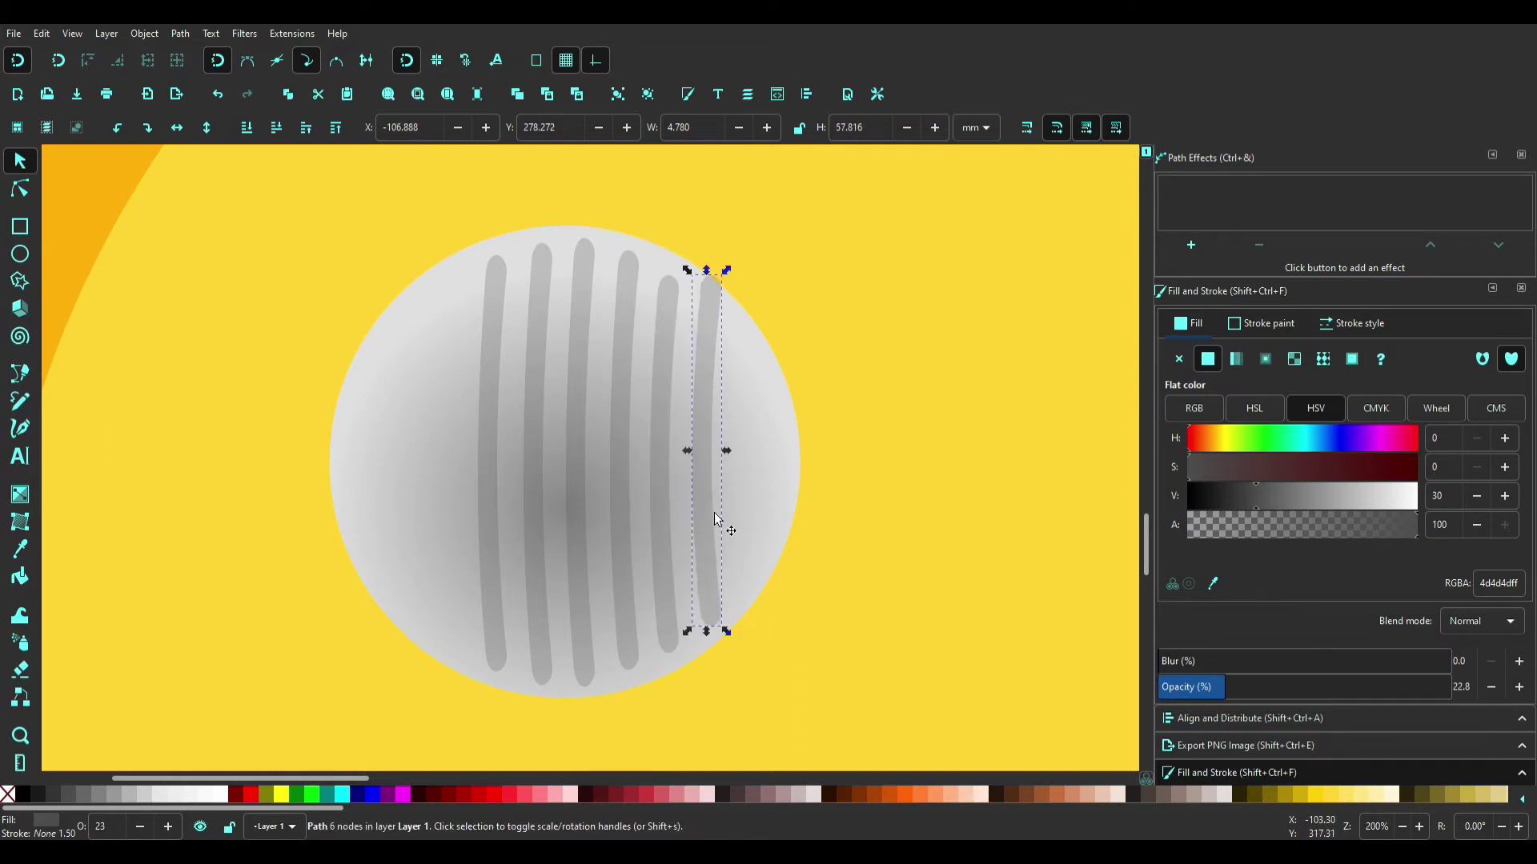
left_click_drag(706, 269, 706, 303)
key("ctrl+d")
left_click_drag(704, 416, 748, 416)
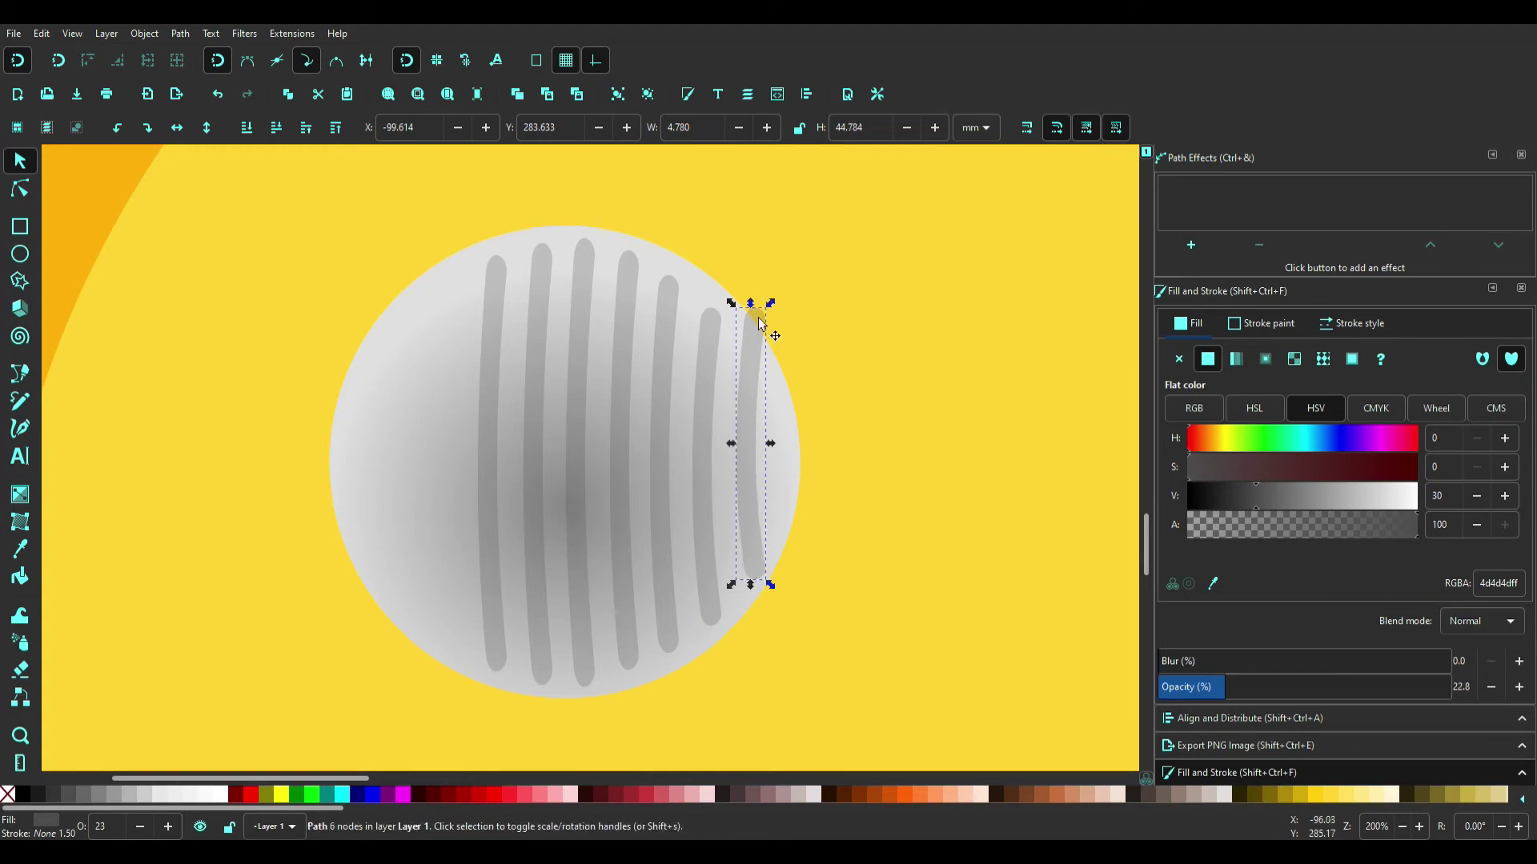
Step: Add stripe copies leftward to the sphere's left edge, trimming the leftmost top and bottom
key("ctrl+d")
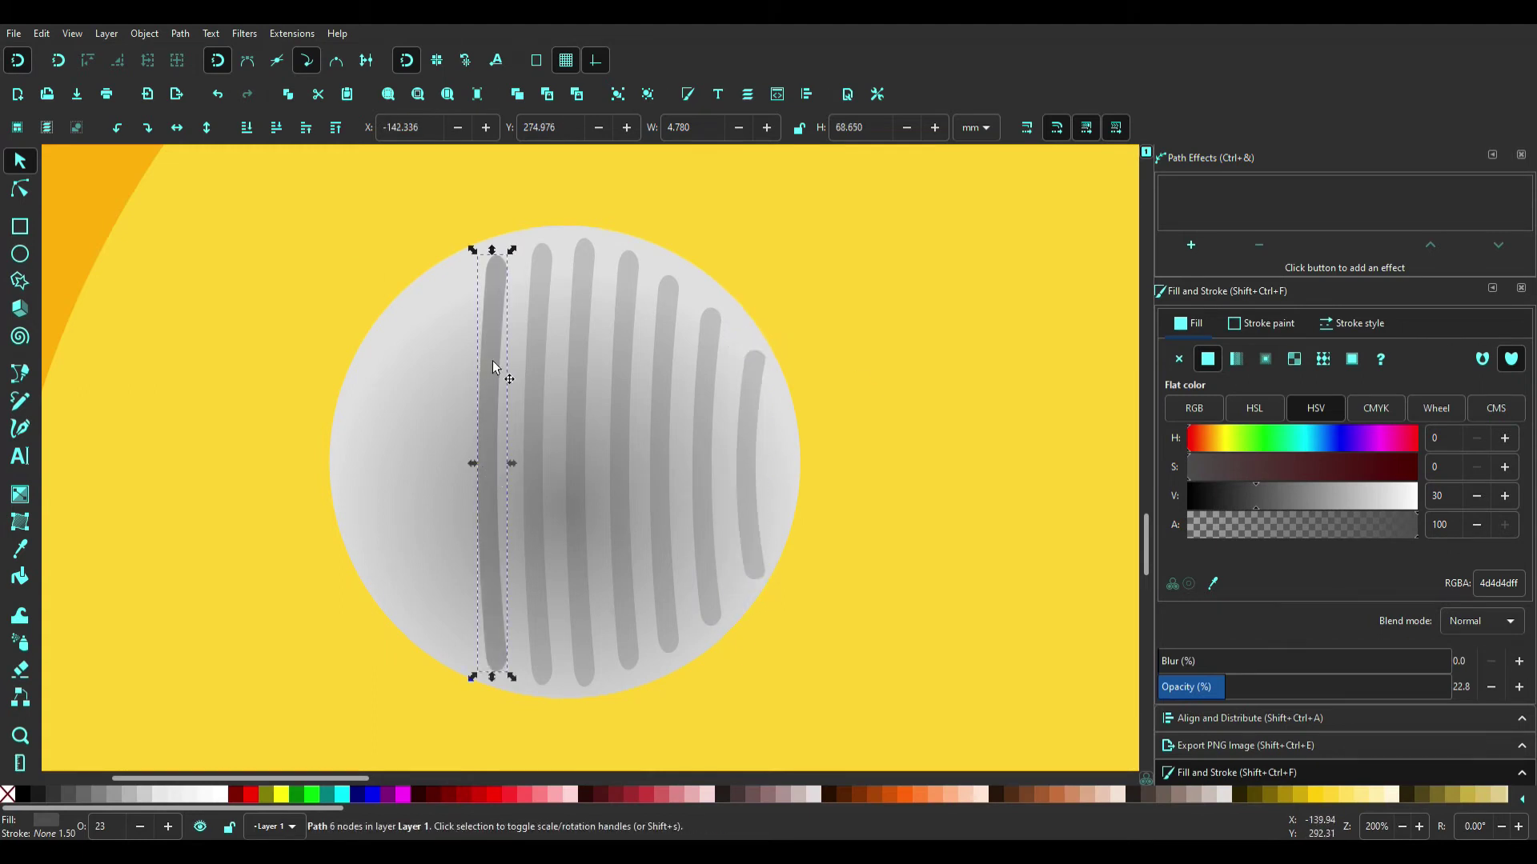
left_click_drag(492, 361, 445, 354)
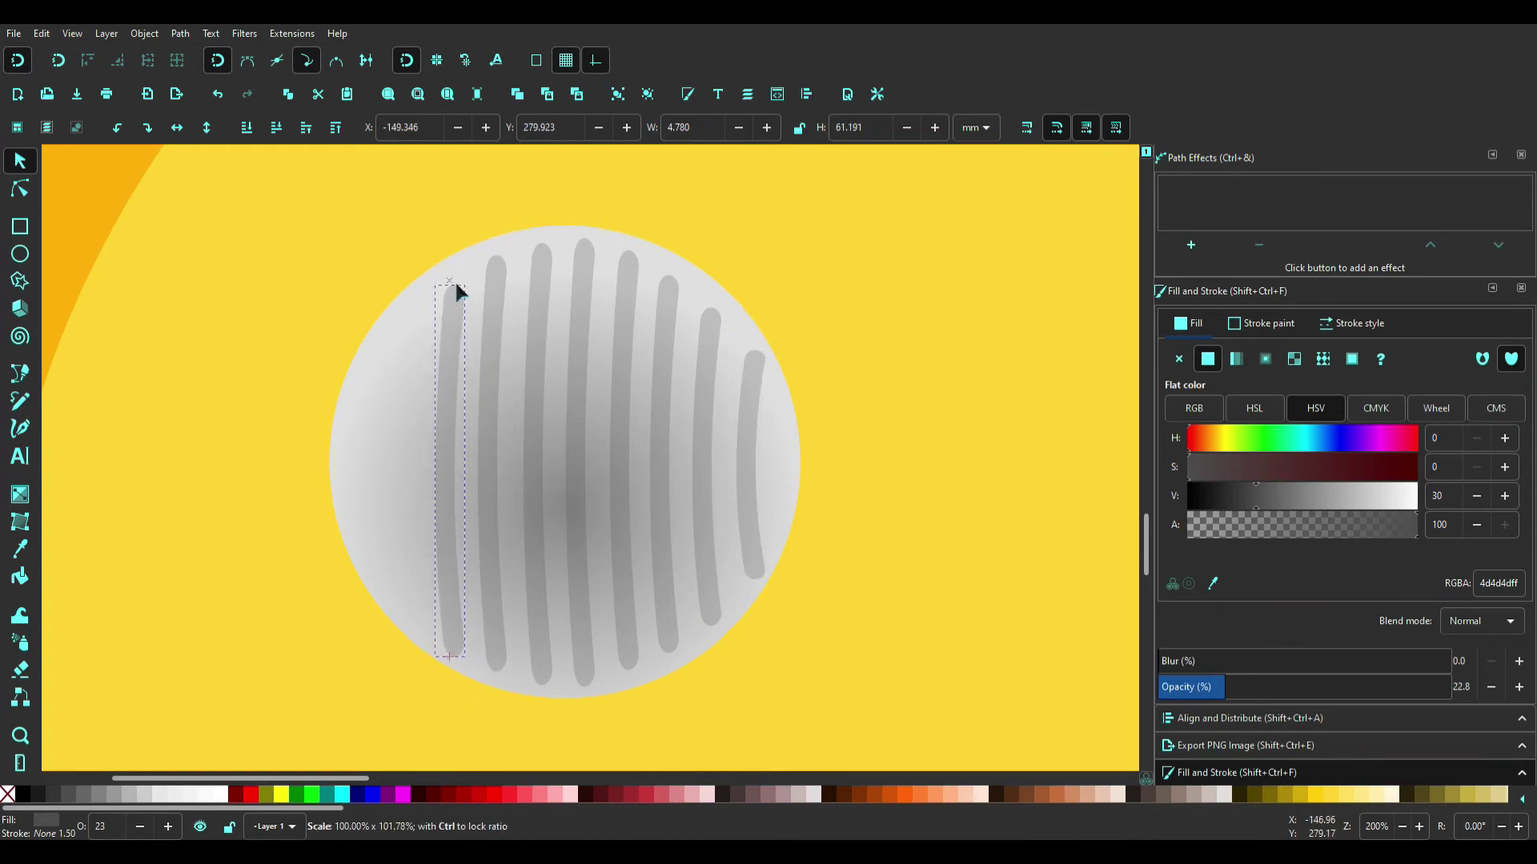
left_click_drag(458, 290, 413, 293)
key("ctrl+d")
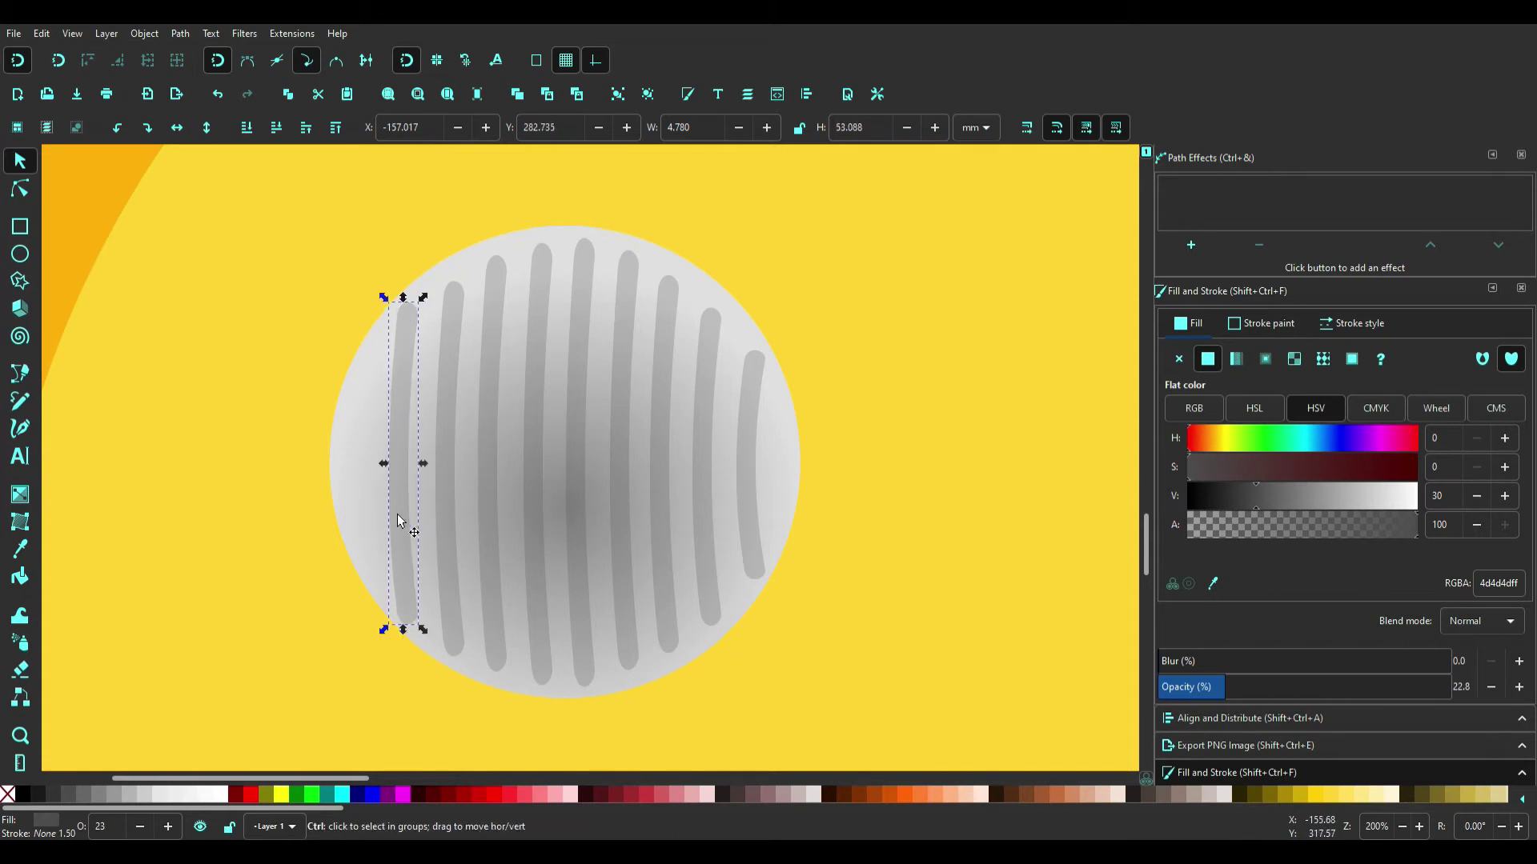
key("ctrl+d")
left_click_drag(399, 520, 361, 515)
left_click_drag(376, 628, 376, 590)
left_click_drag(378, 304, 378, 345)
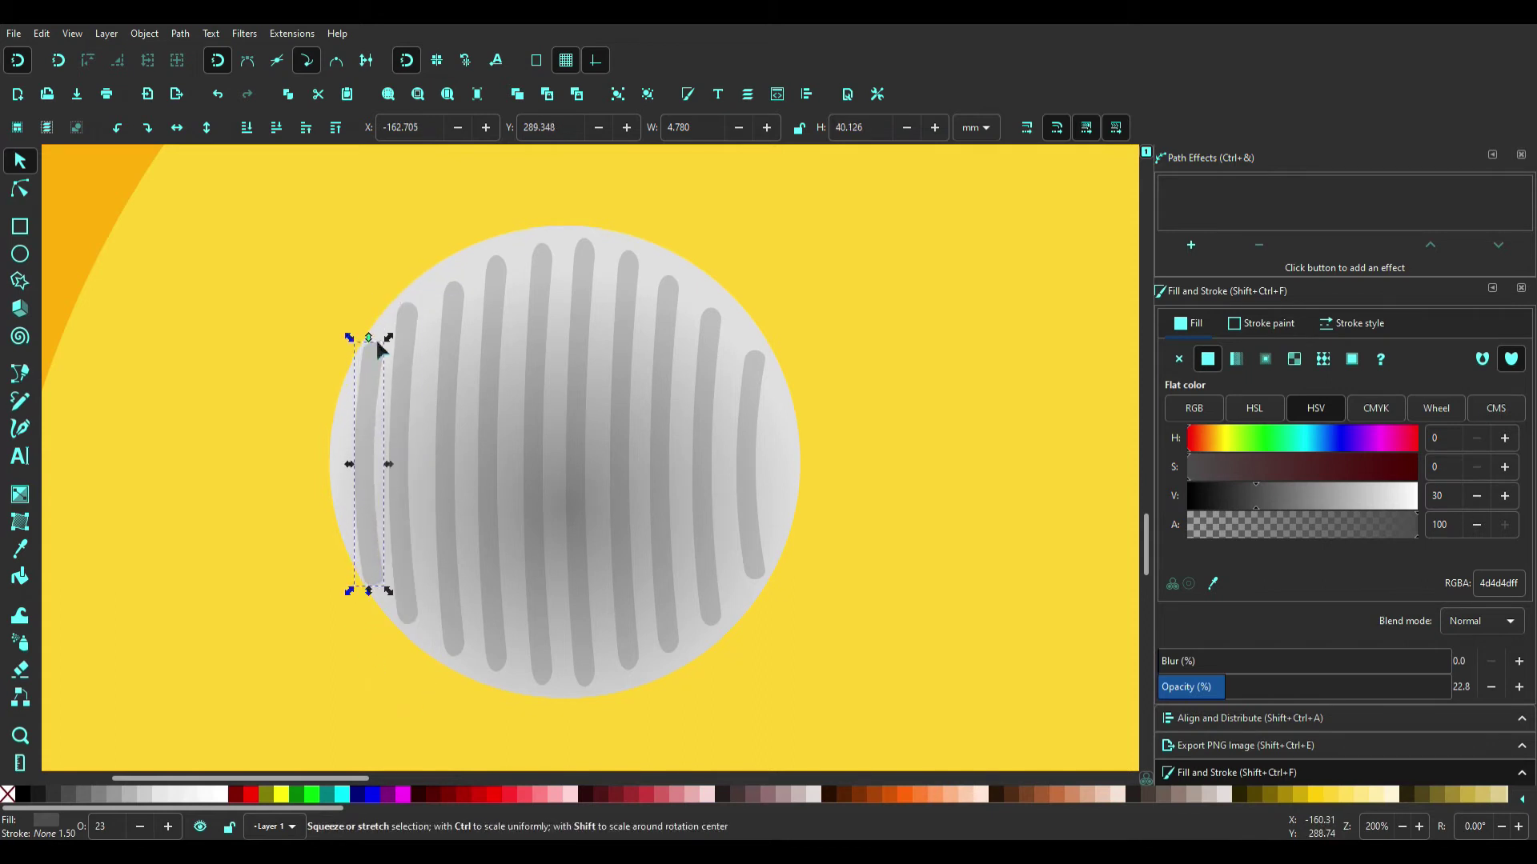
scroll(605, 513, "down", 4)
key("Escape")
Step: Draw an unfilled circle with a black outline and fit it over the striped sphere
scroll(605, 513, "up", 2)
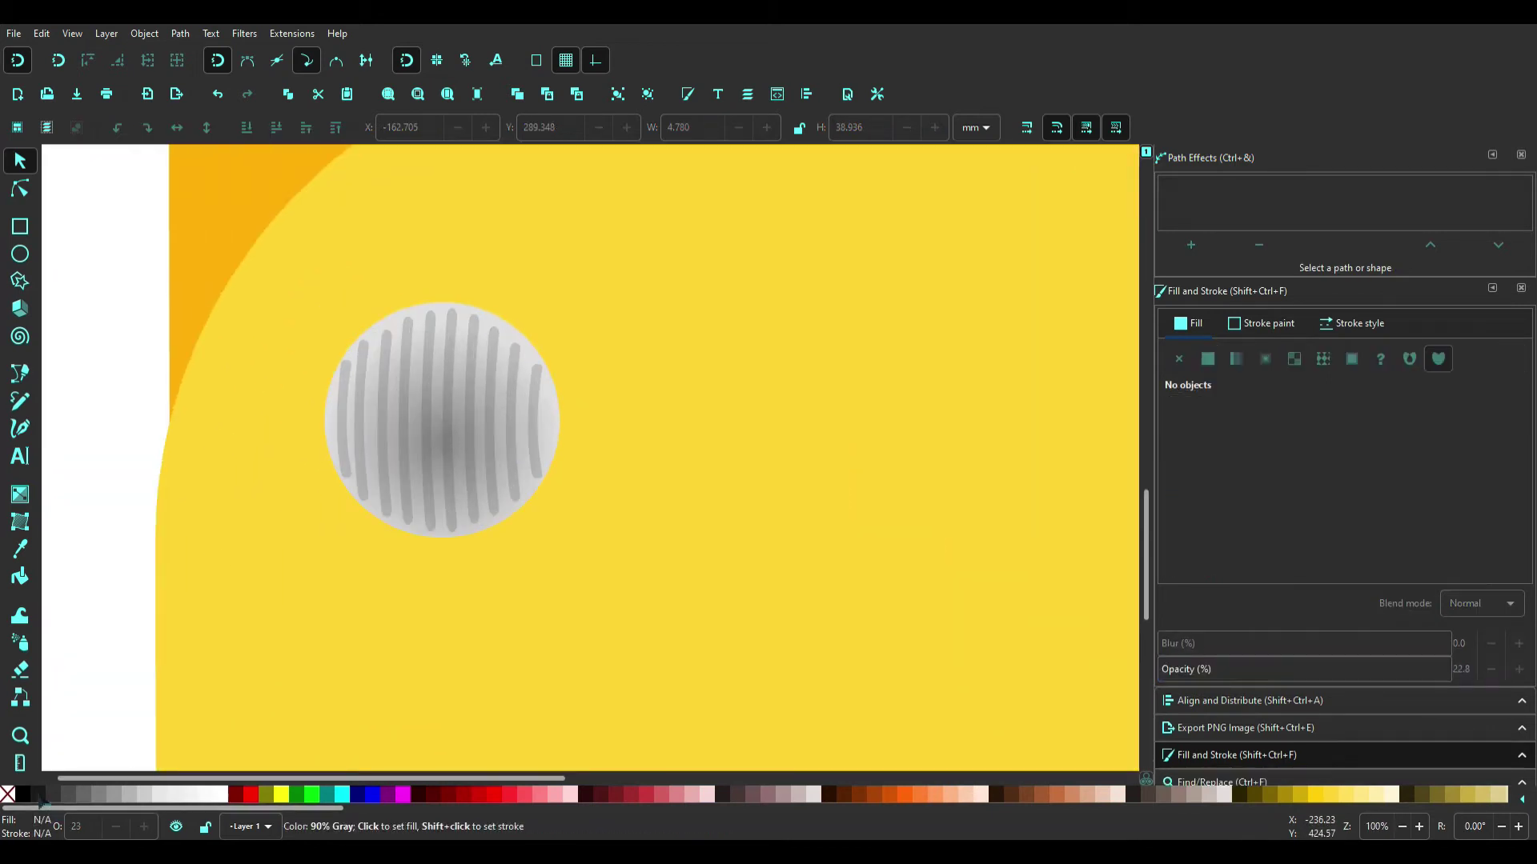
key("e")
left_click_drag(139, 372, 334, 568)
key("s")
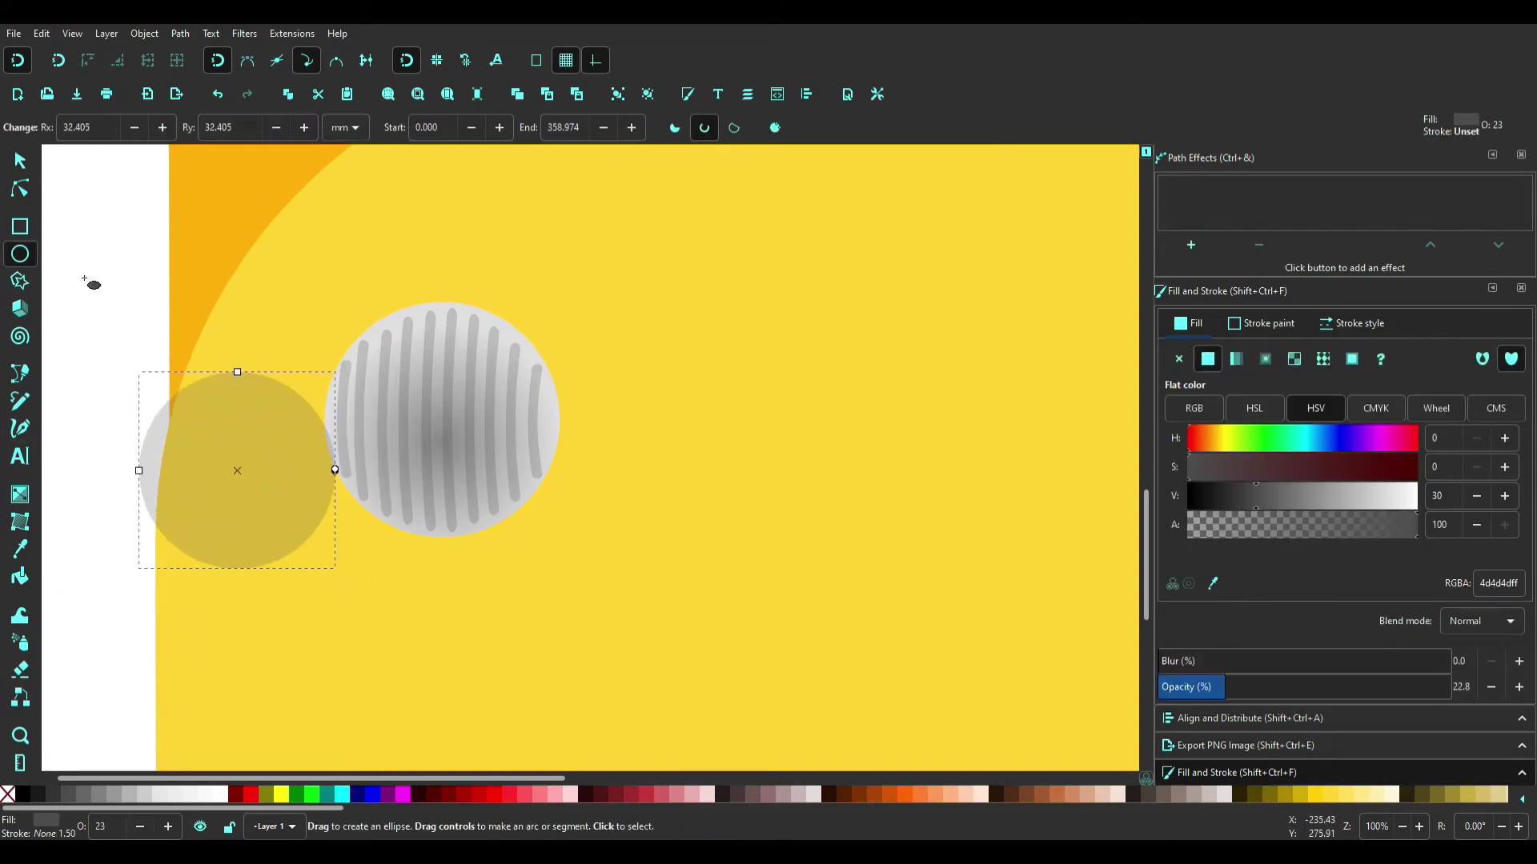
mouse_move(282, 465)
left_mouse_down()
mouse_move(438, 412)
mouse_move(575, 436)
mouse_move(521, 424)
left_mouse_up()
left_click_drag(1224, 687, 1448, 687)
left_click(1178, 358)
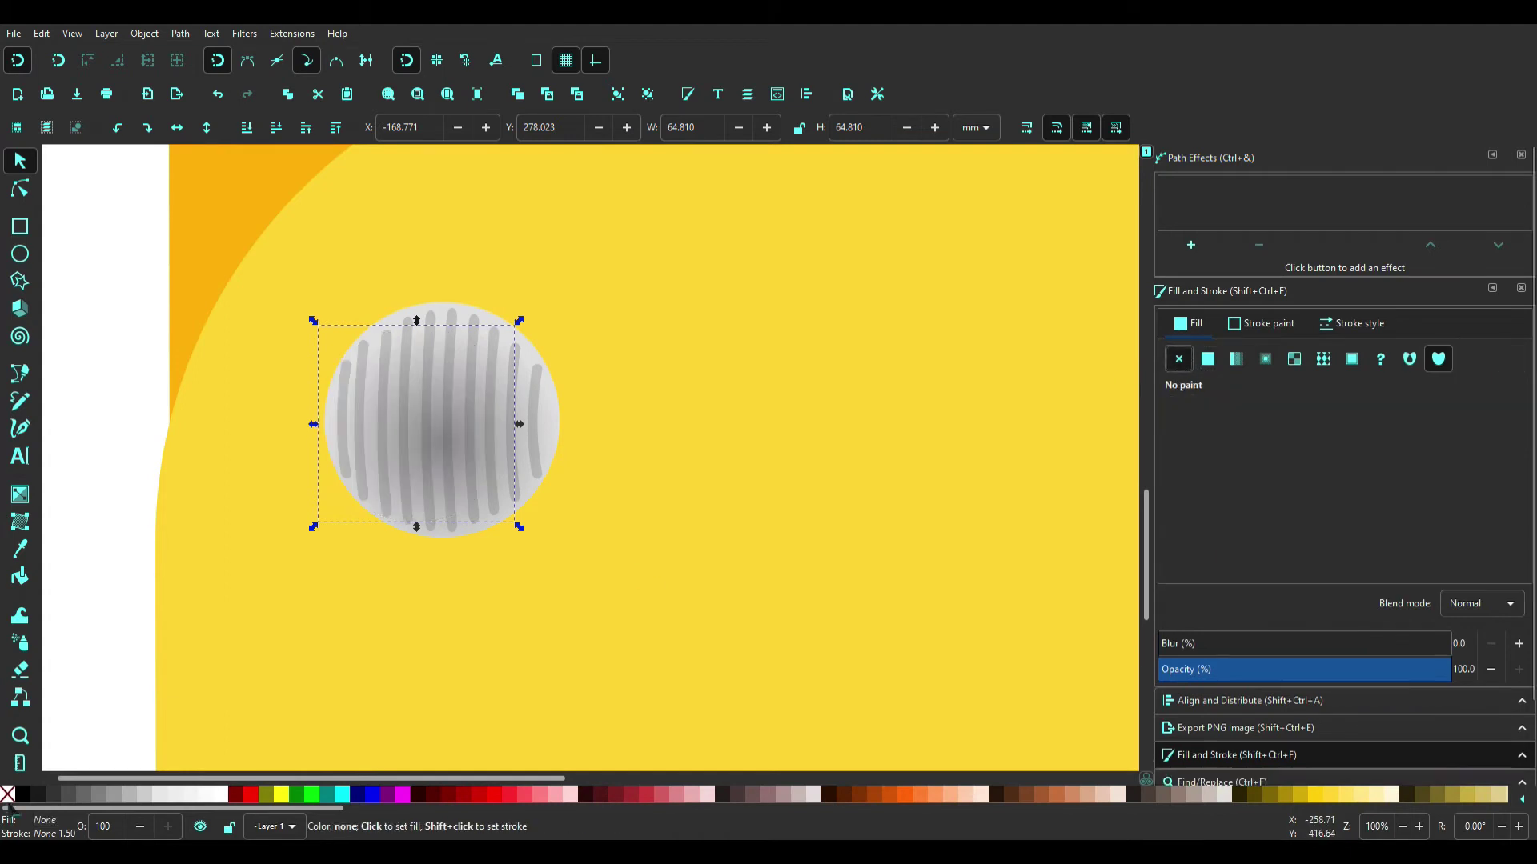
left_click(22, 794, "shift")
left_click_drag(503, 444, 518, 455)
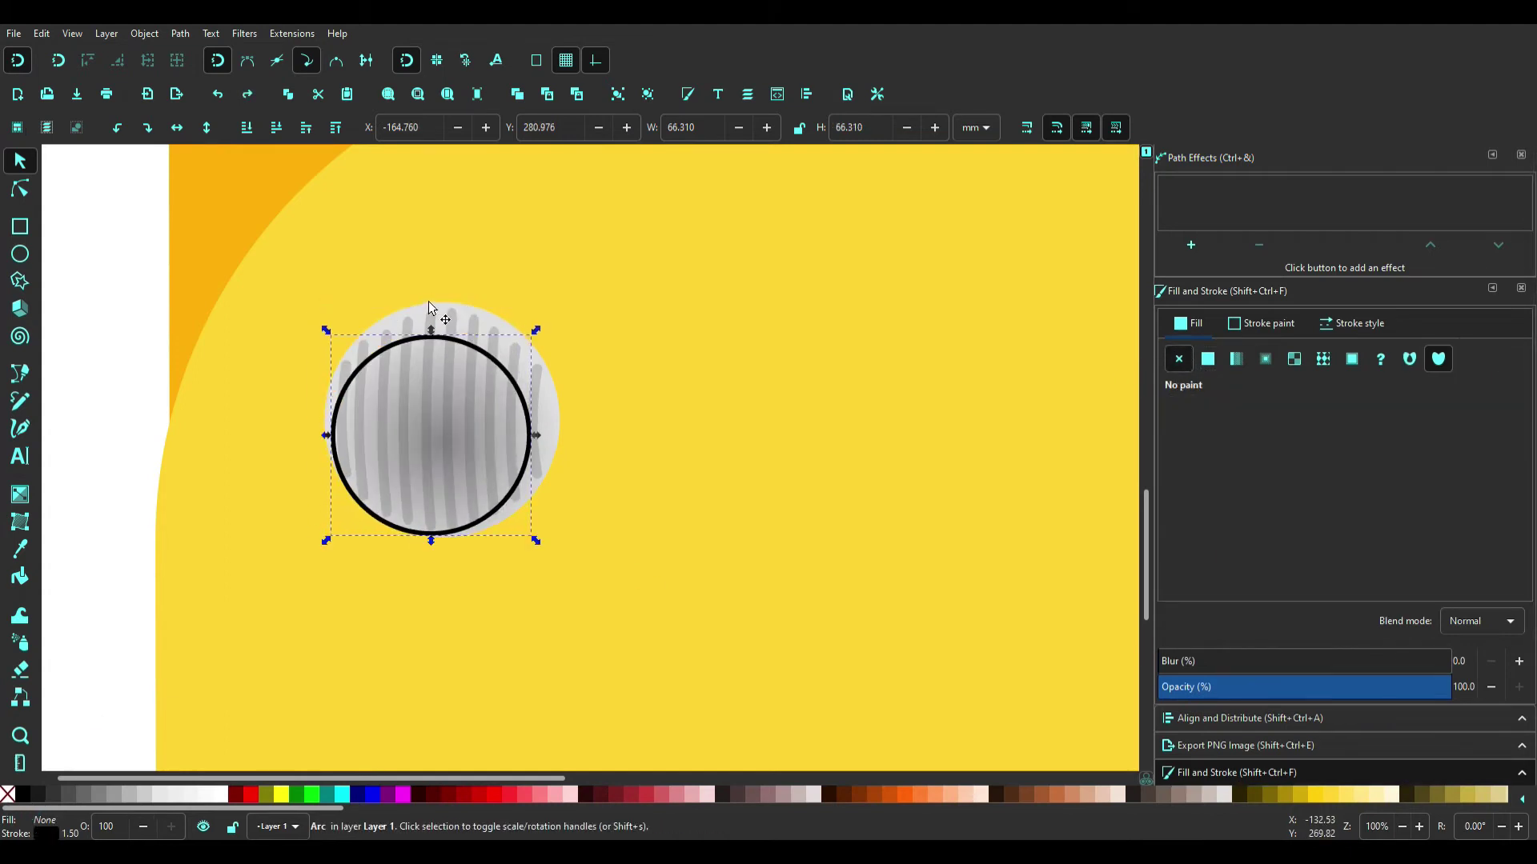
left_click_drag(433, 333, 446, 333)
left_click_drag(560, 432, 567, 421)
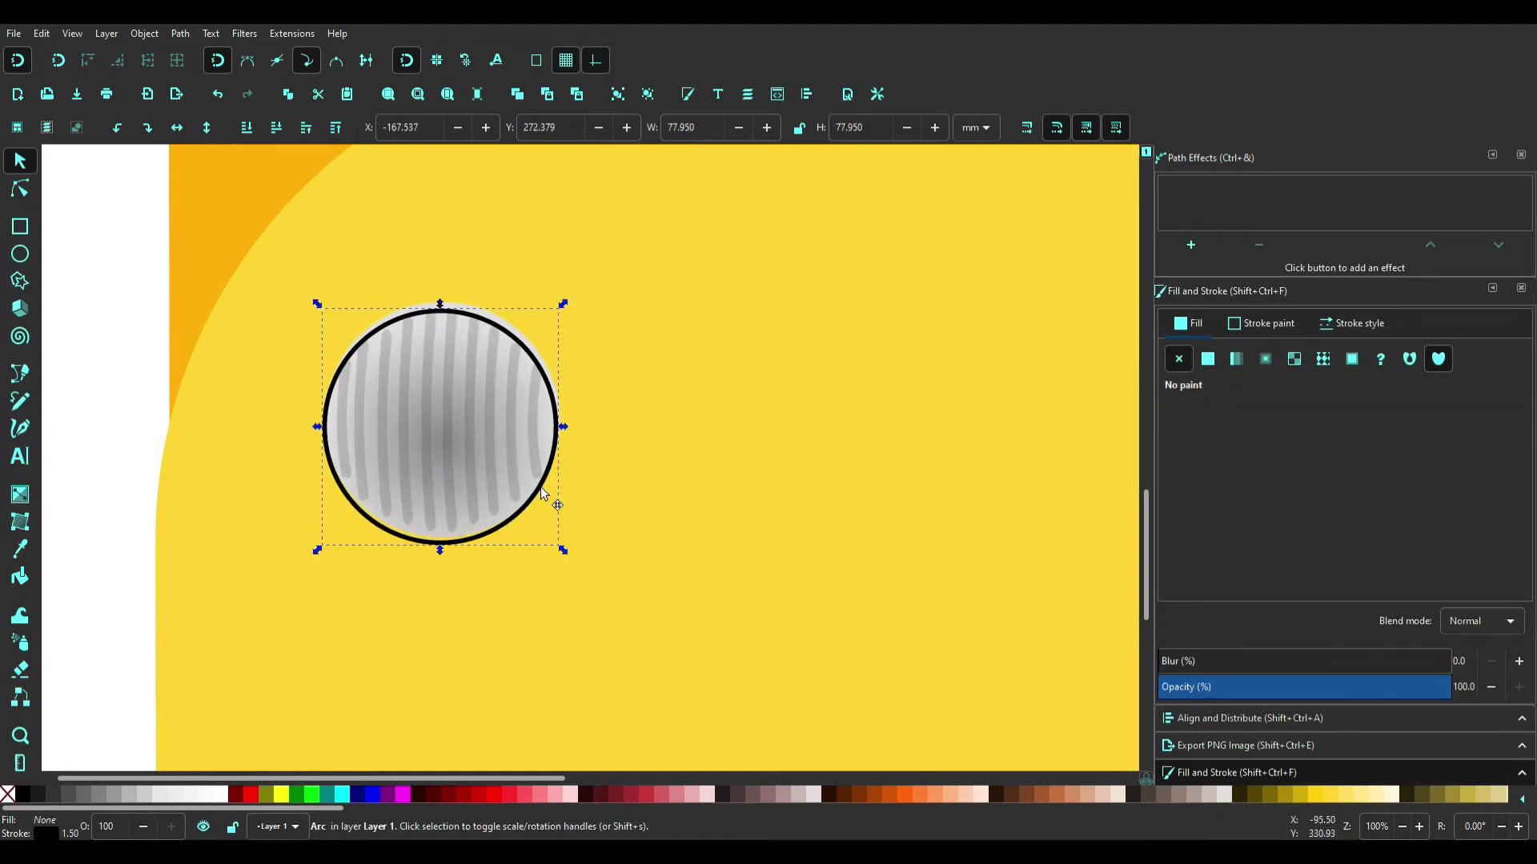
Step: Set the ring's outline width to 3.4 mm, undoing a trial grey fill and opacity
left_click(1353, 324)
left_click(1299, 359)
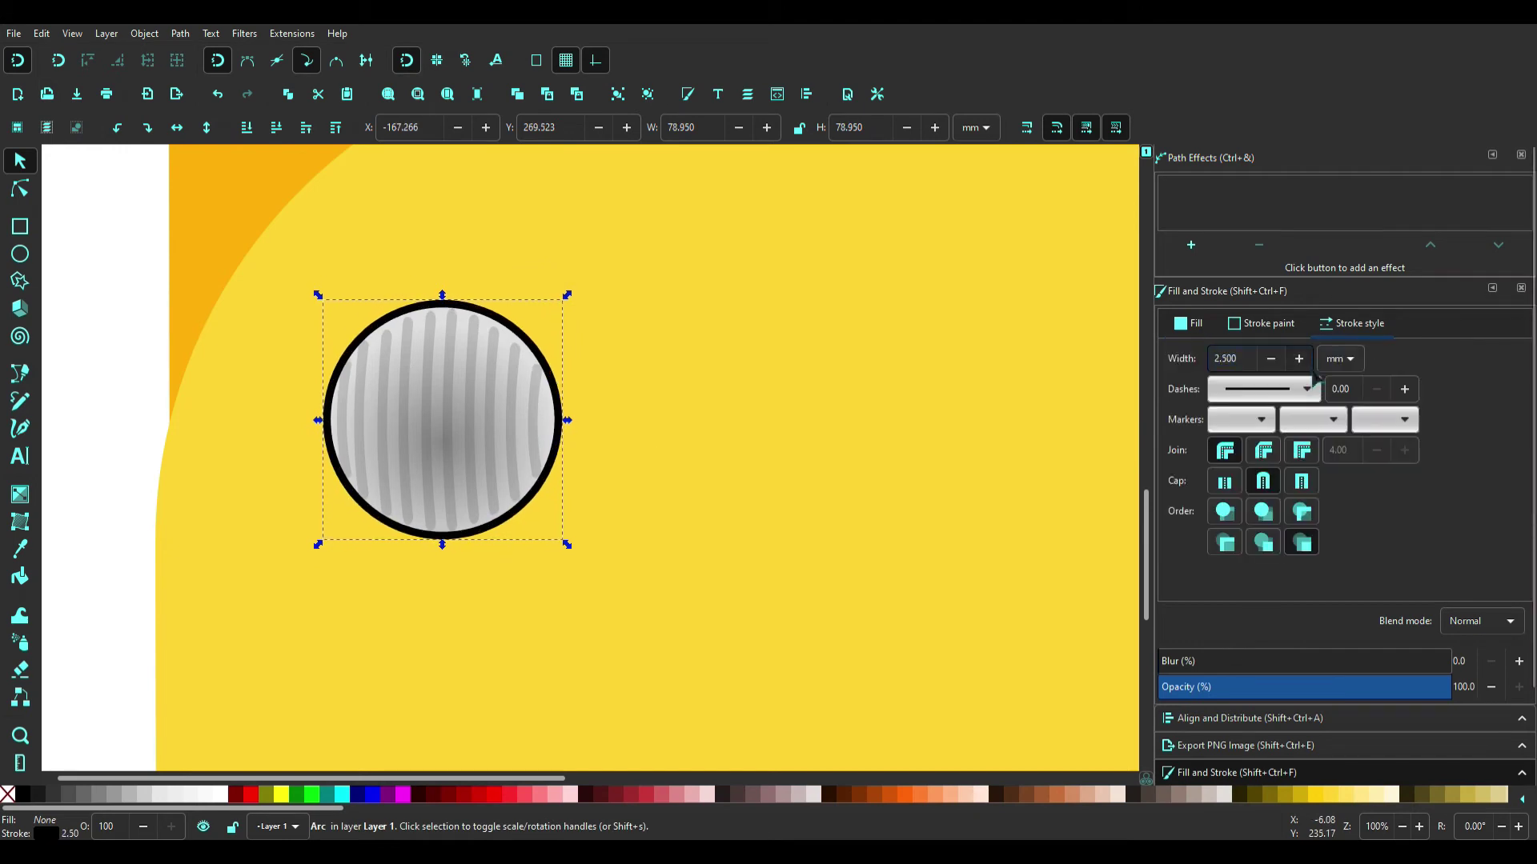
left_click(44, 794)
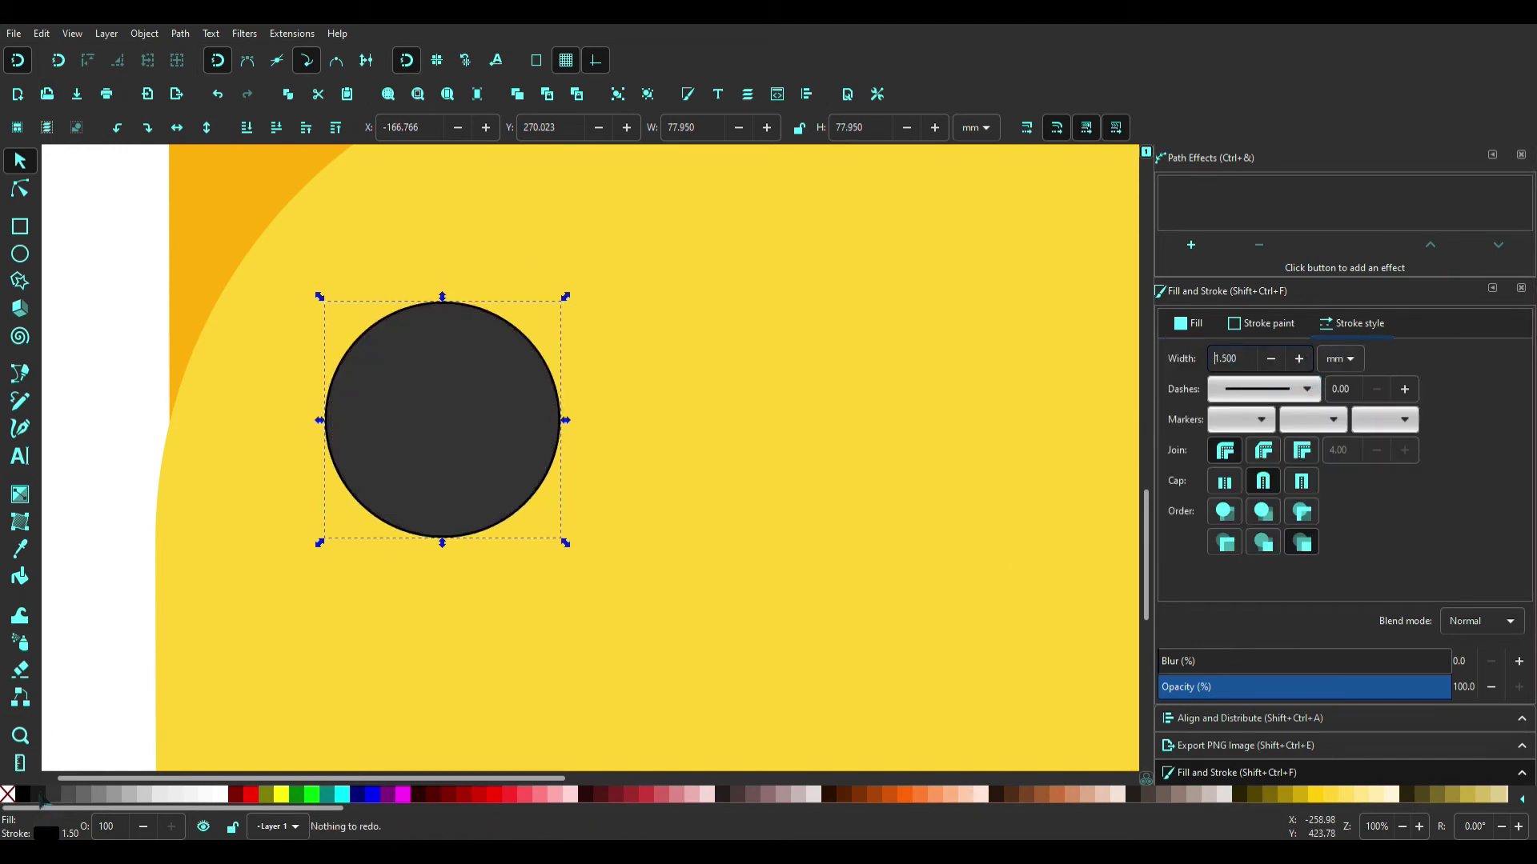
left_click(1300, 362)
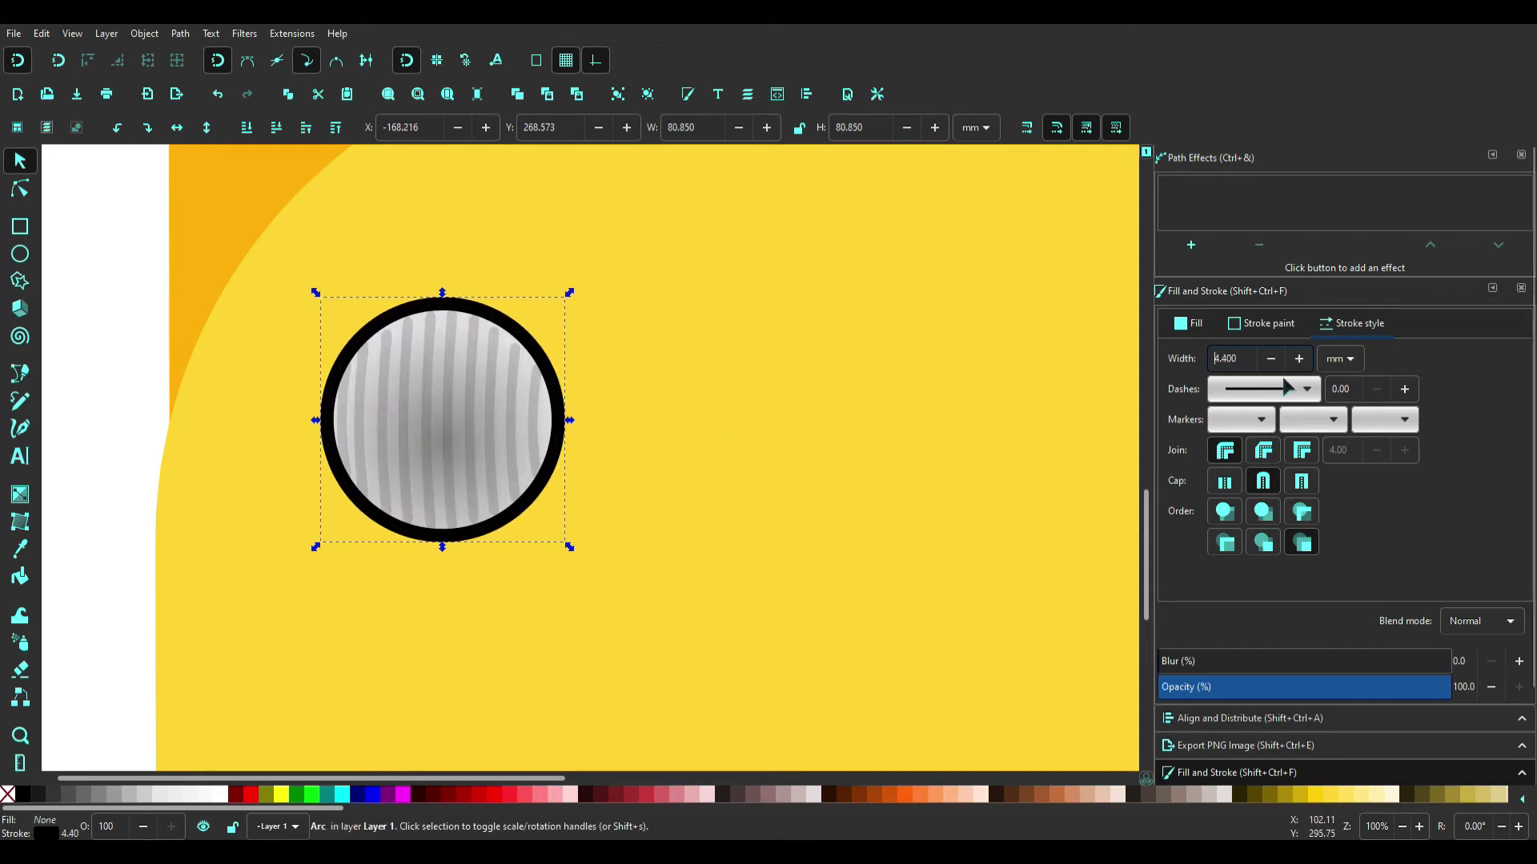
key("Down")
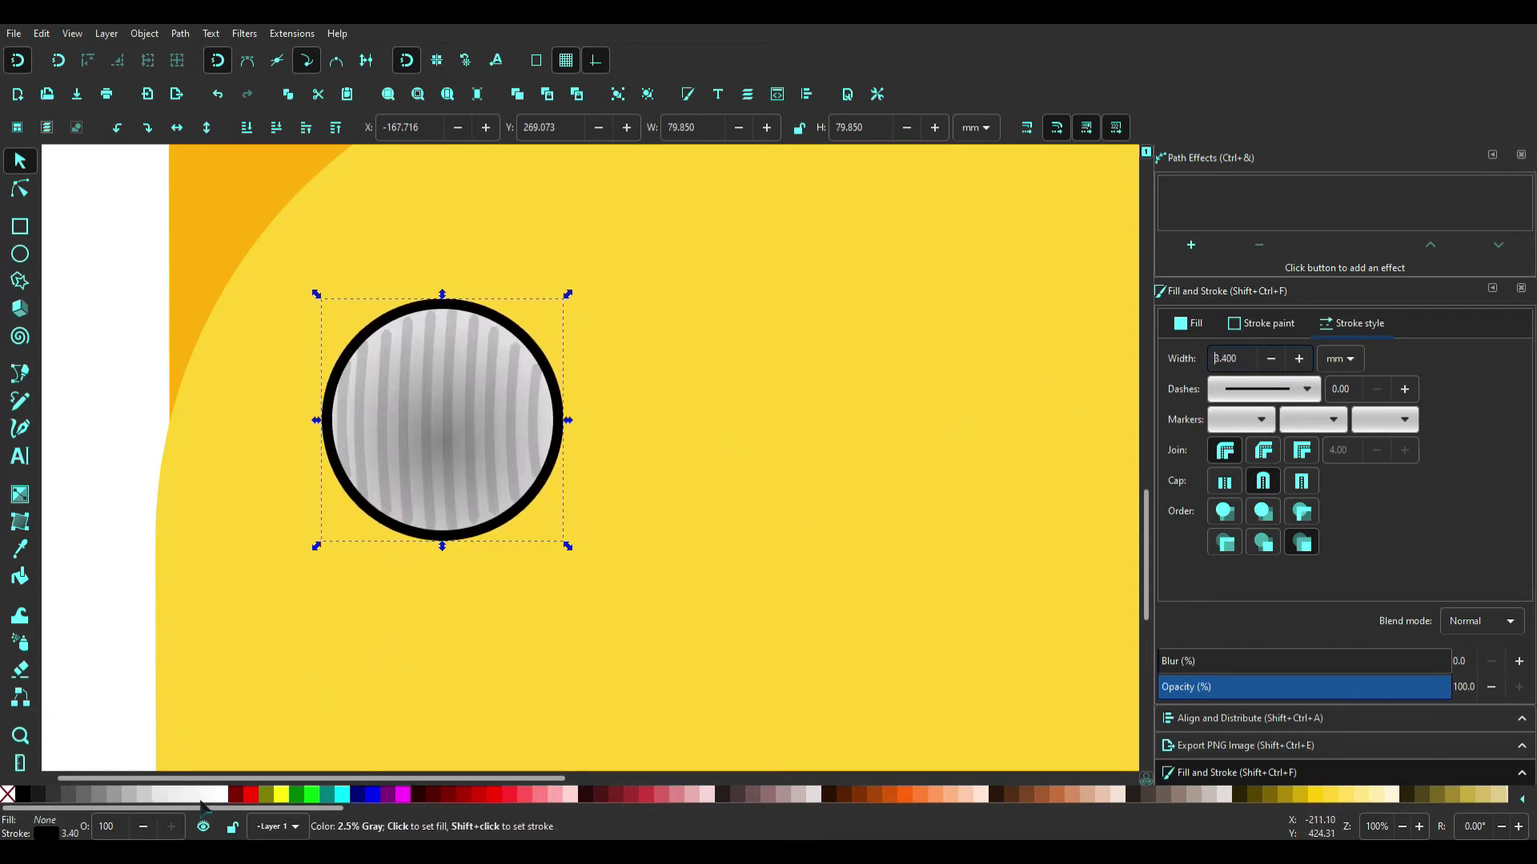
left_click(71, 798)
left_click_drag(1360, 687, 1233, 687)
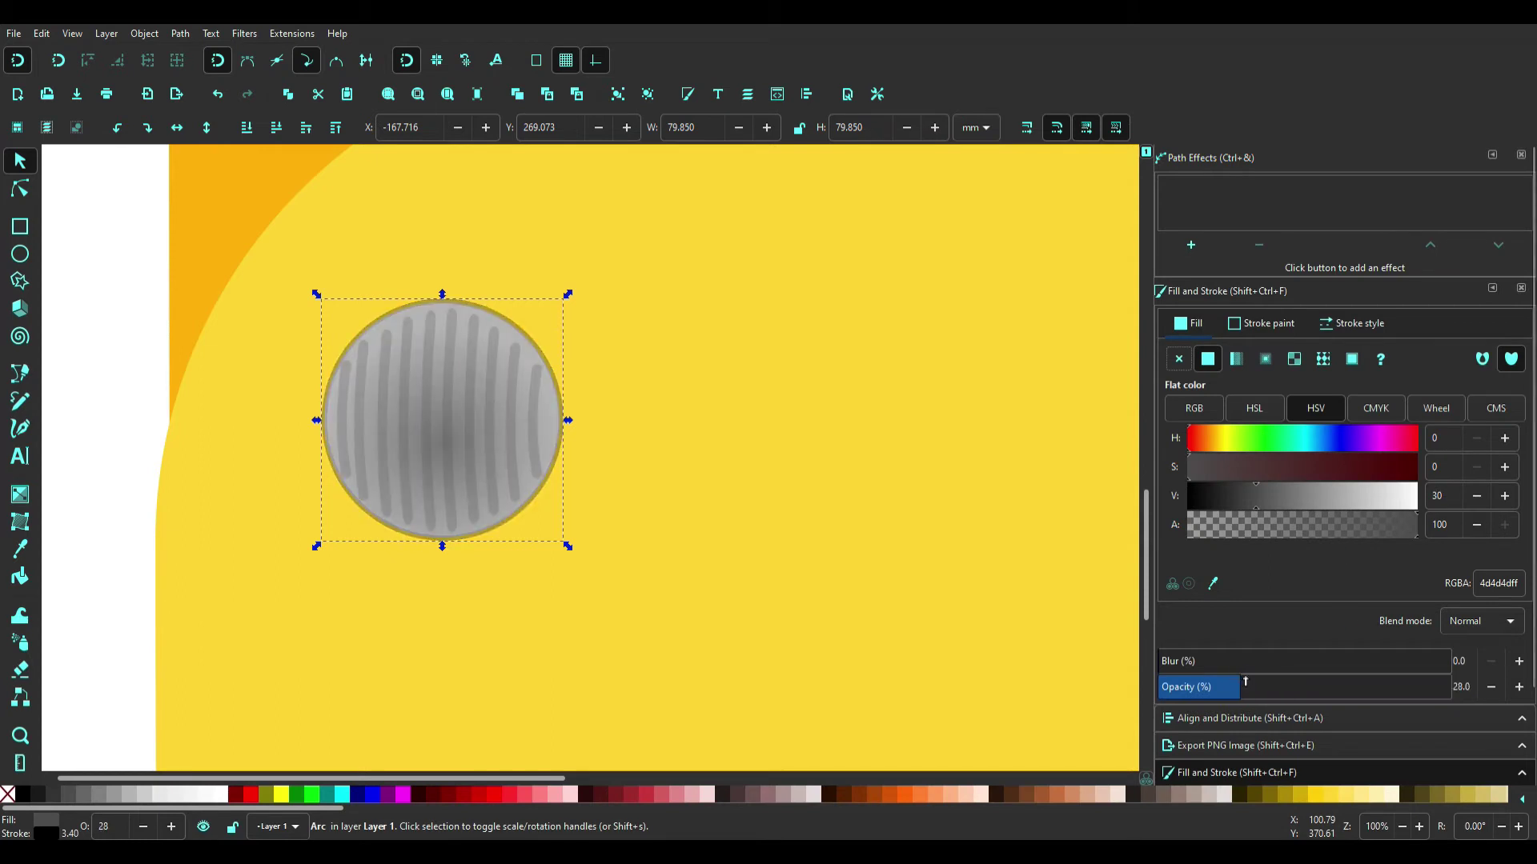
key("ctrl+z")
key("ctrl+z")
key("ctrl+z")
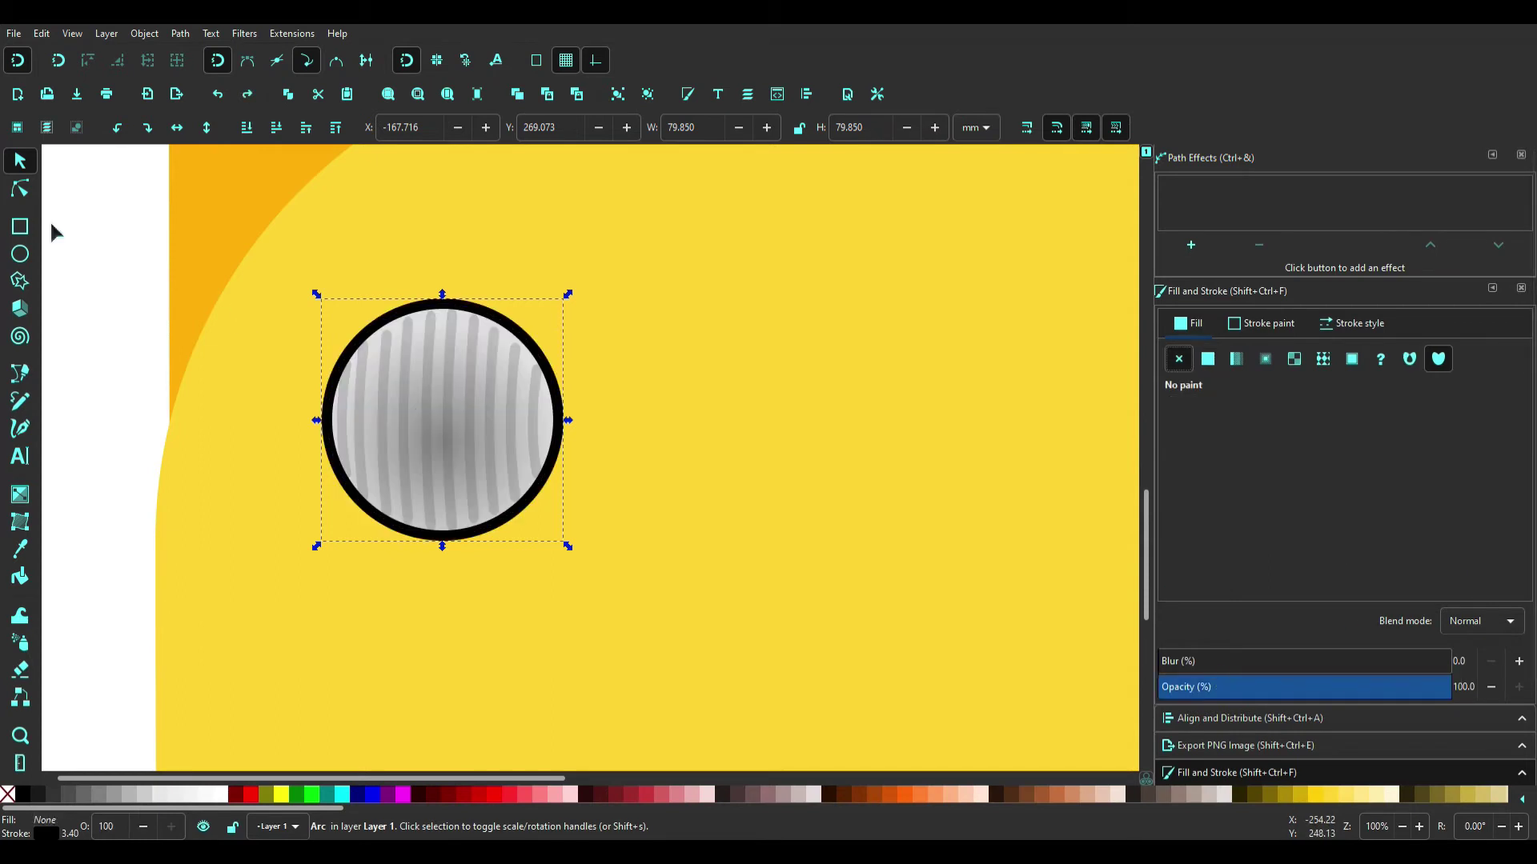
key("Escape")
scroll(407, 395, "down", 4)
Step: Group the headlight pieces and place a copy on the bus front's right side
left_click(406, 395)
key("ctrl+g")
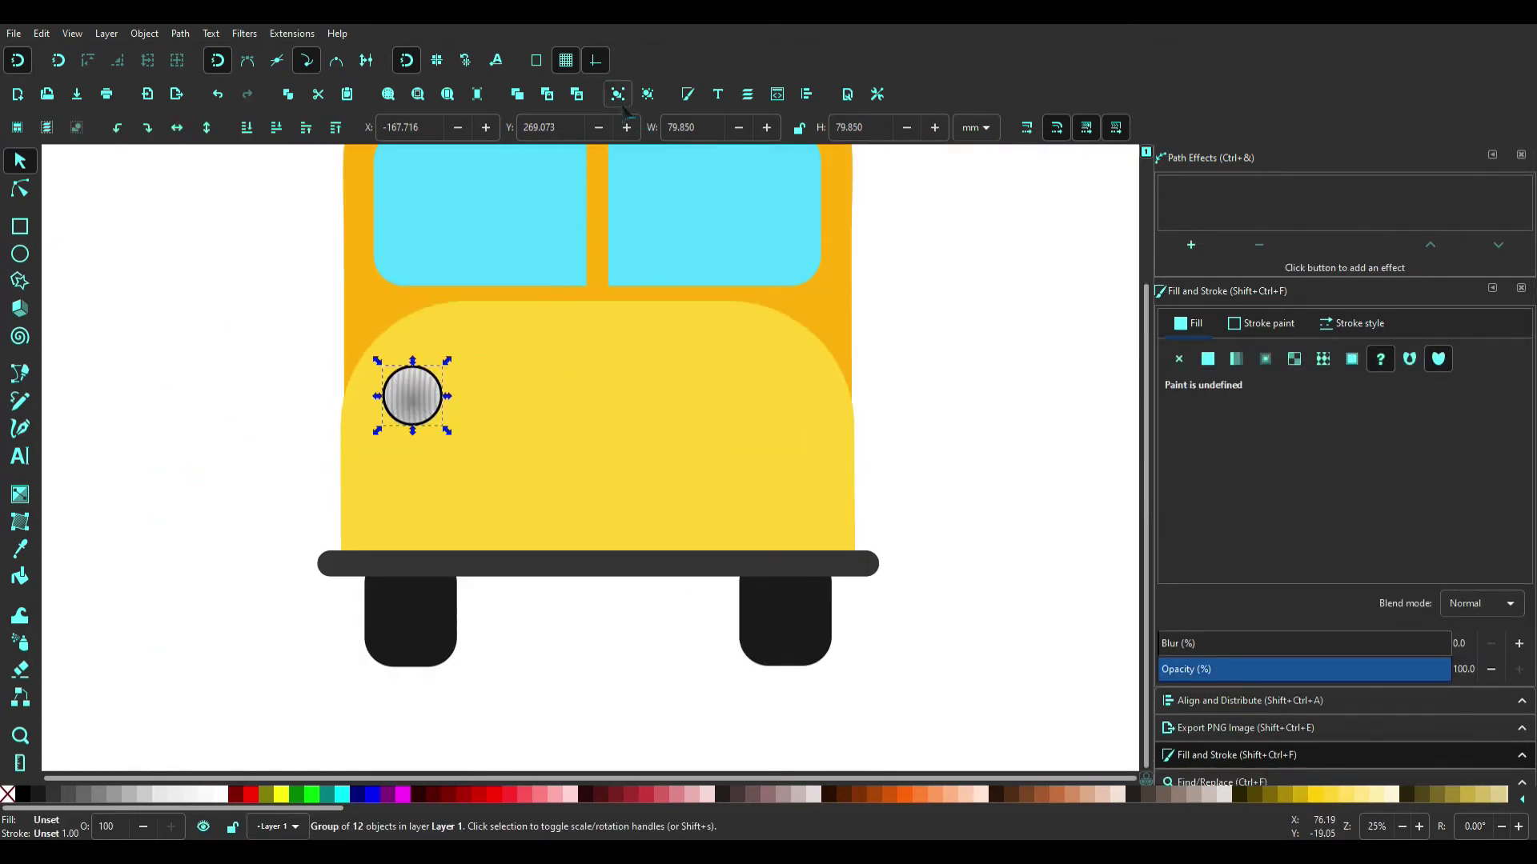
key("ctrl+d")
left_click_drag(420, 395, 782, 545)
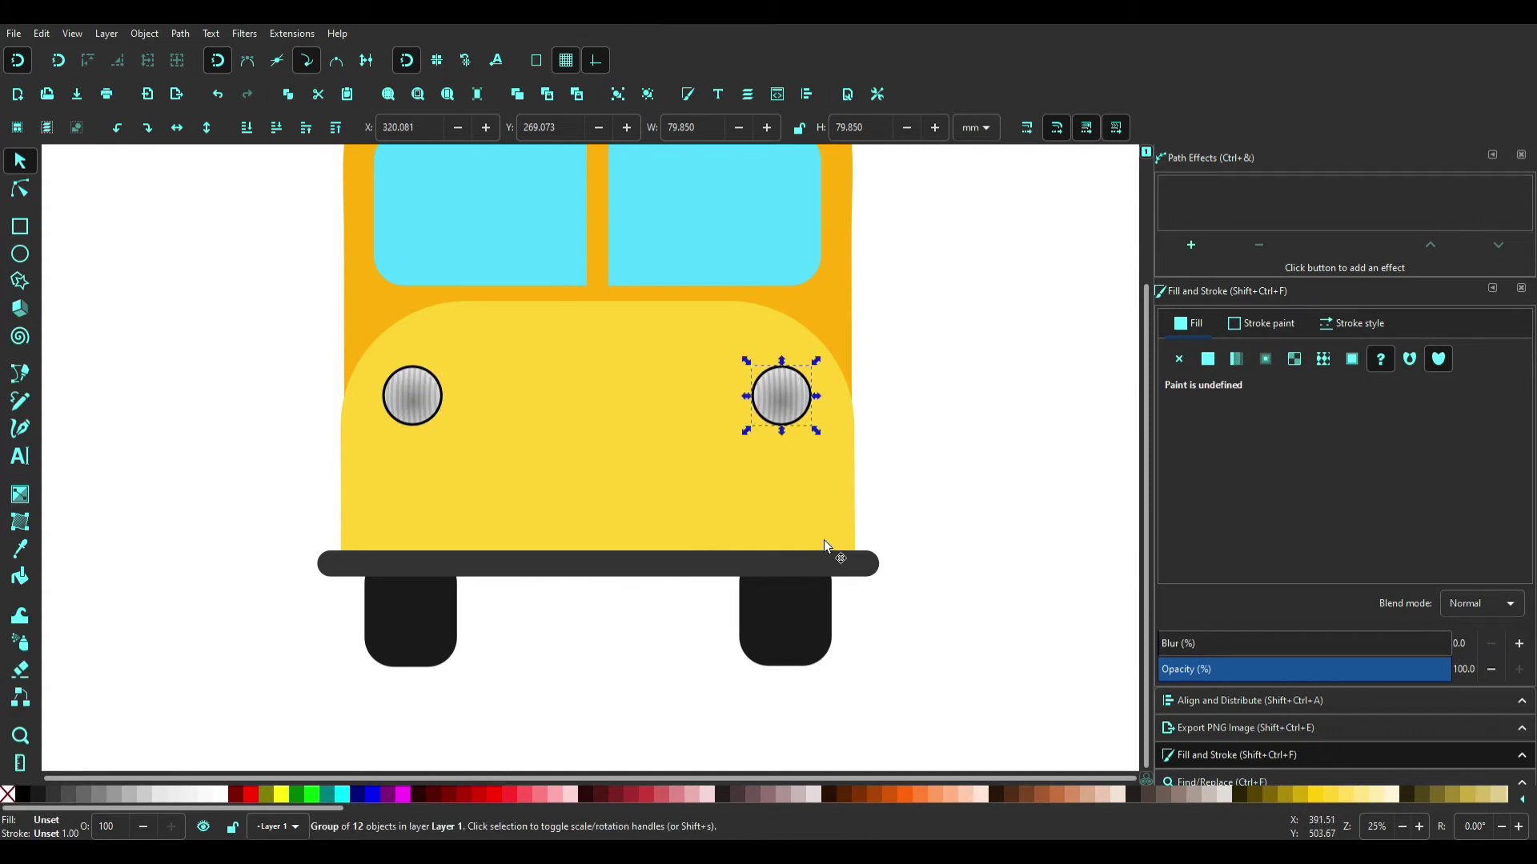
Step: Draw a rectangle between the two headlights
left_click(945, 513)
key("plus")
key("r")
left_click_drag(464, 387, 728, 521)
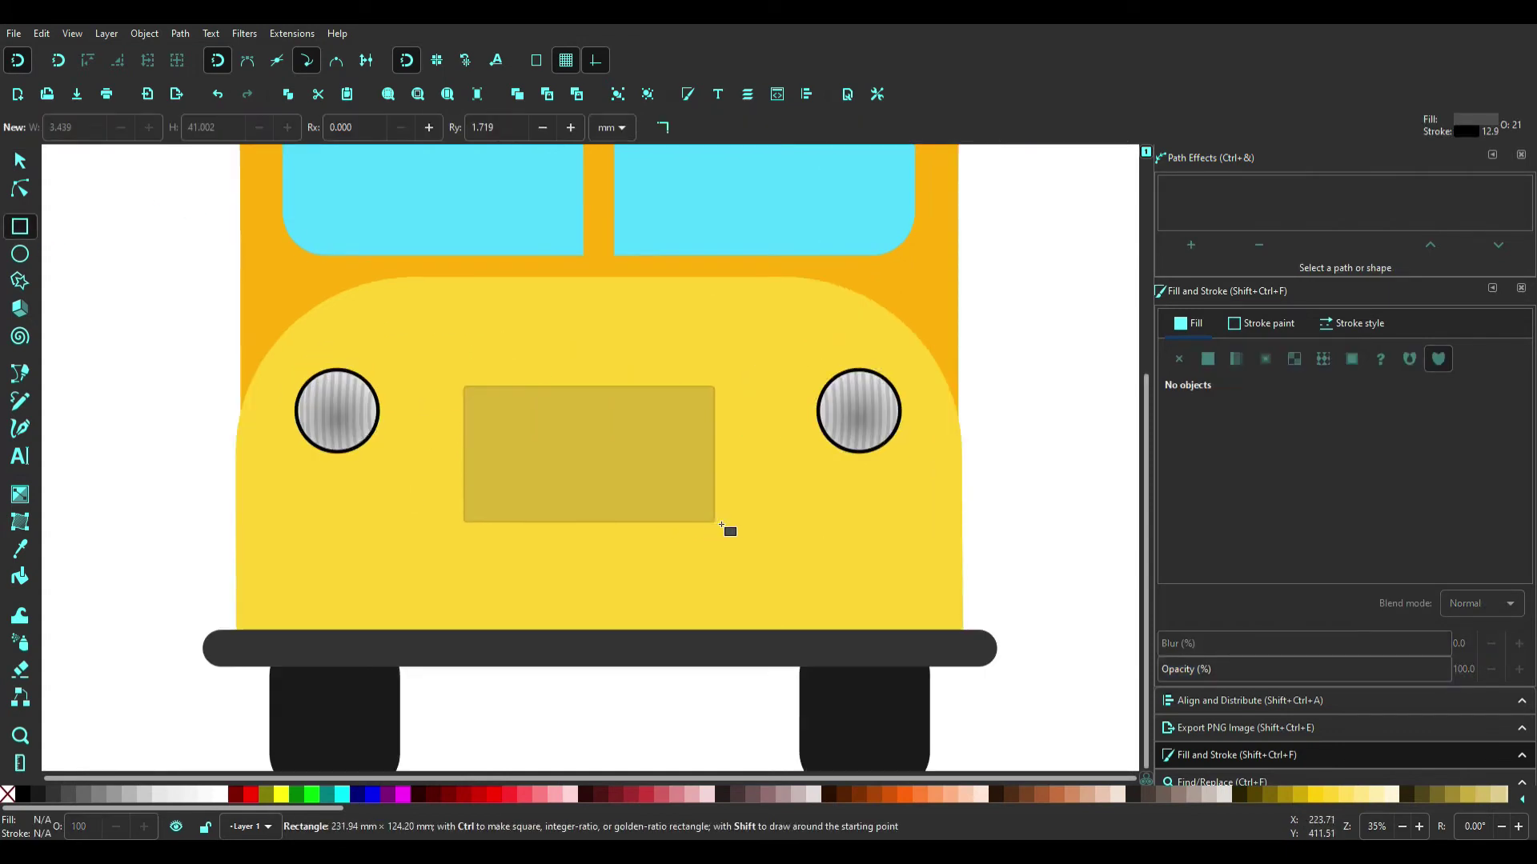
Step: Round the rectangle's corners, fill it opaque orange-yellow, and remove its outline
left_click_drag(726, 388, 729, 430)
left_click(1221, 439)
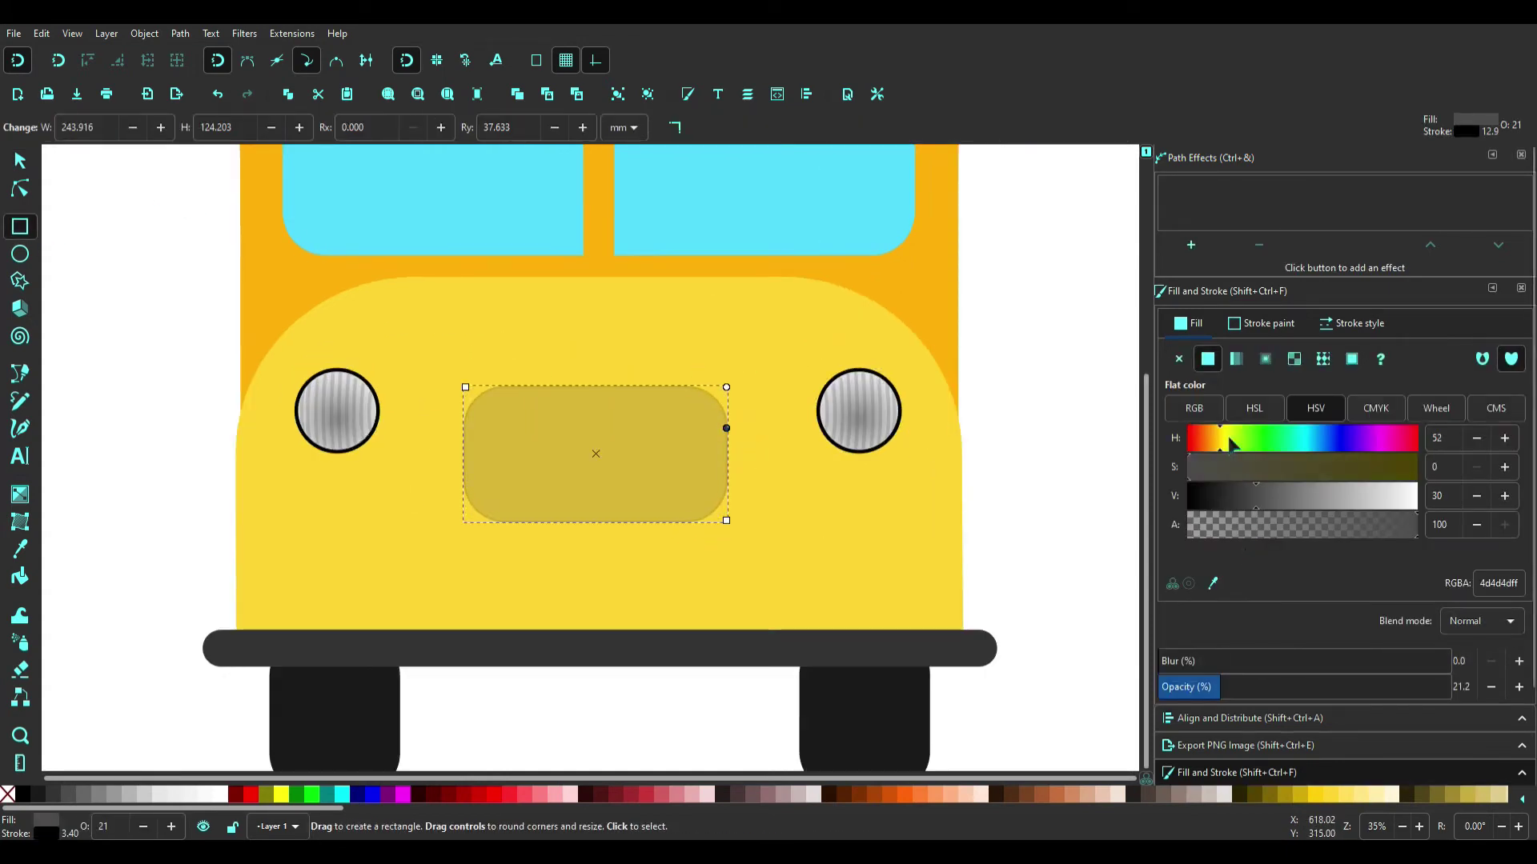
left_click_drag(1227, 445, 1214, 440)
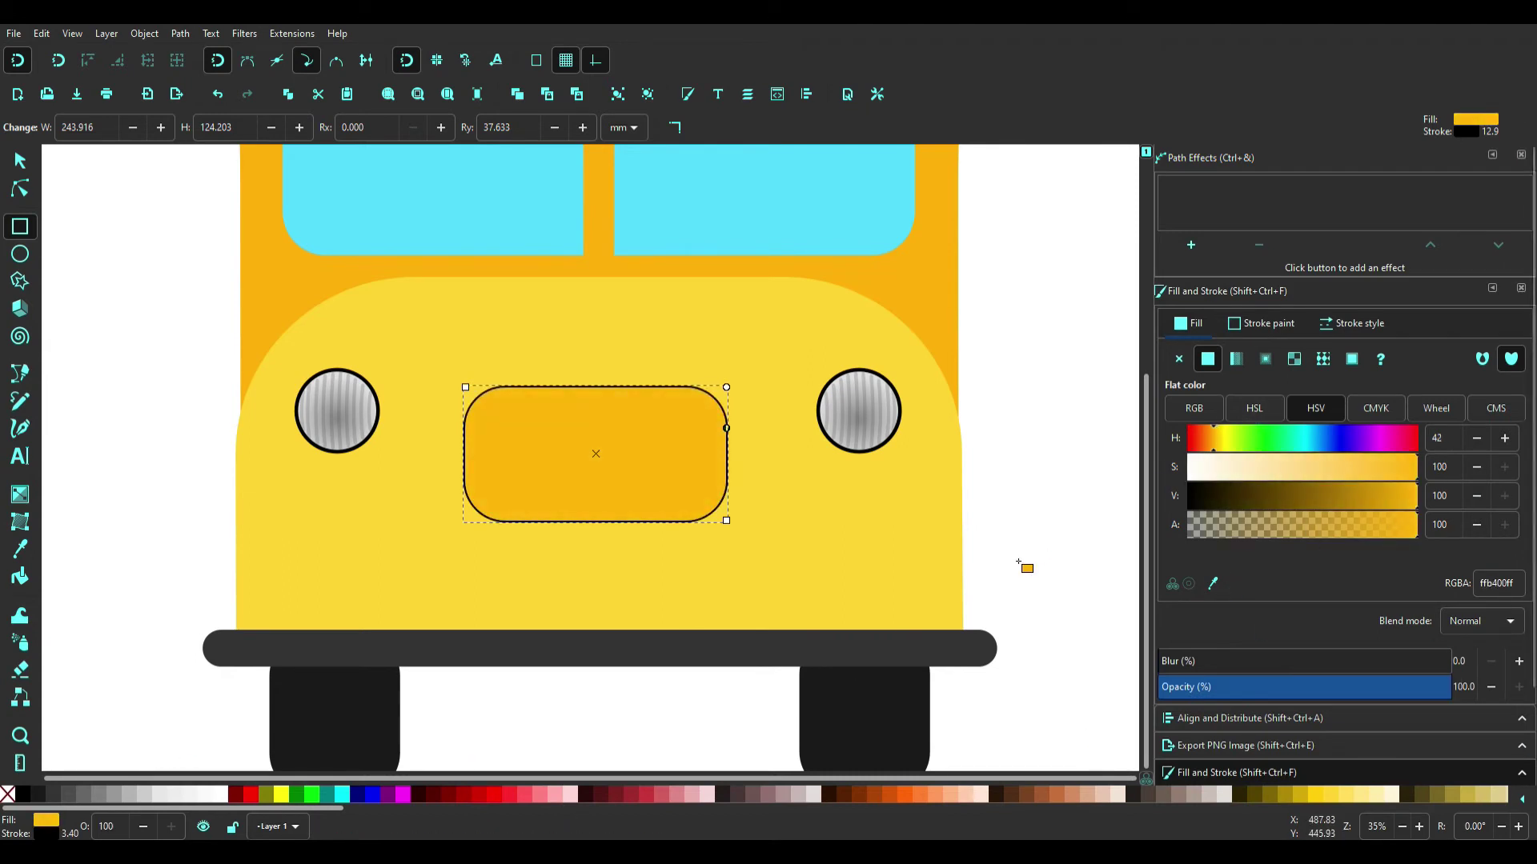
left_click(7, 795, "shift")
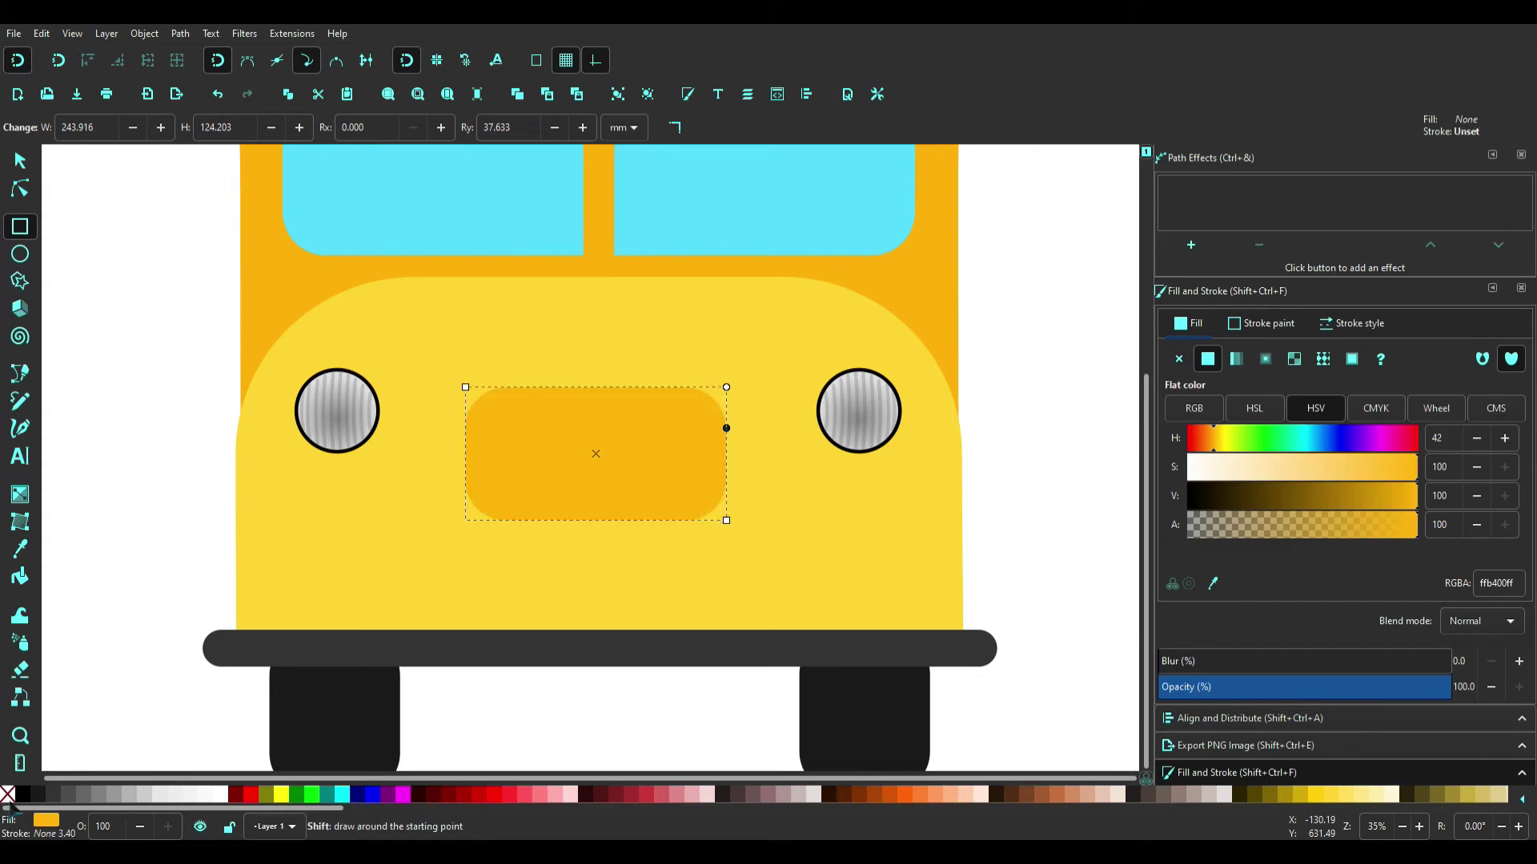
Step: Enlarge the rounded panel and change its fill to a deeper orange
key("s")
left_click_drag(741, 469, 772, 472)
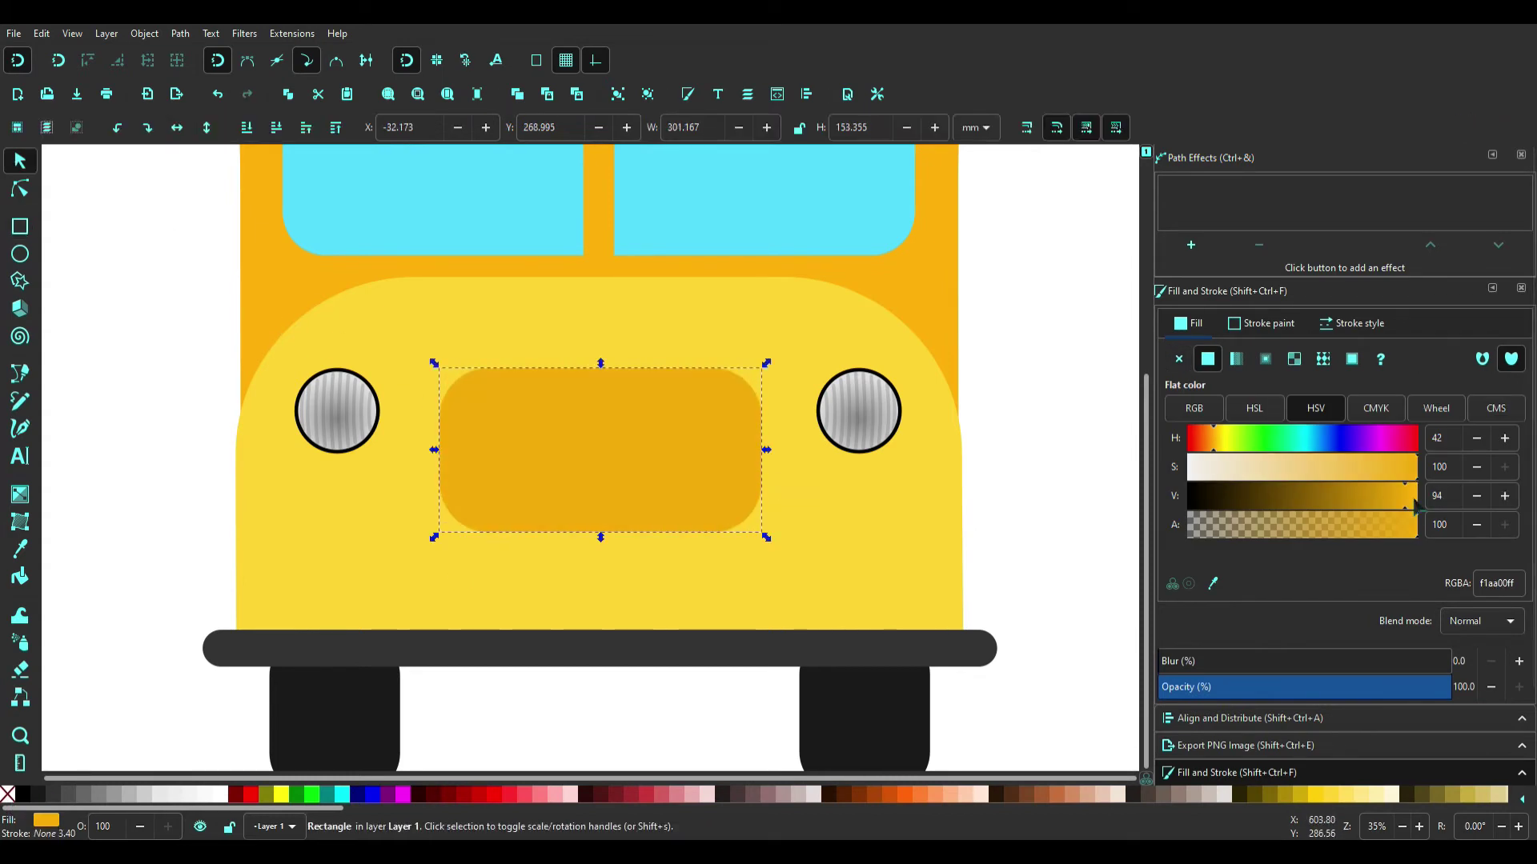
left_click(1210, 440)
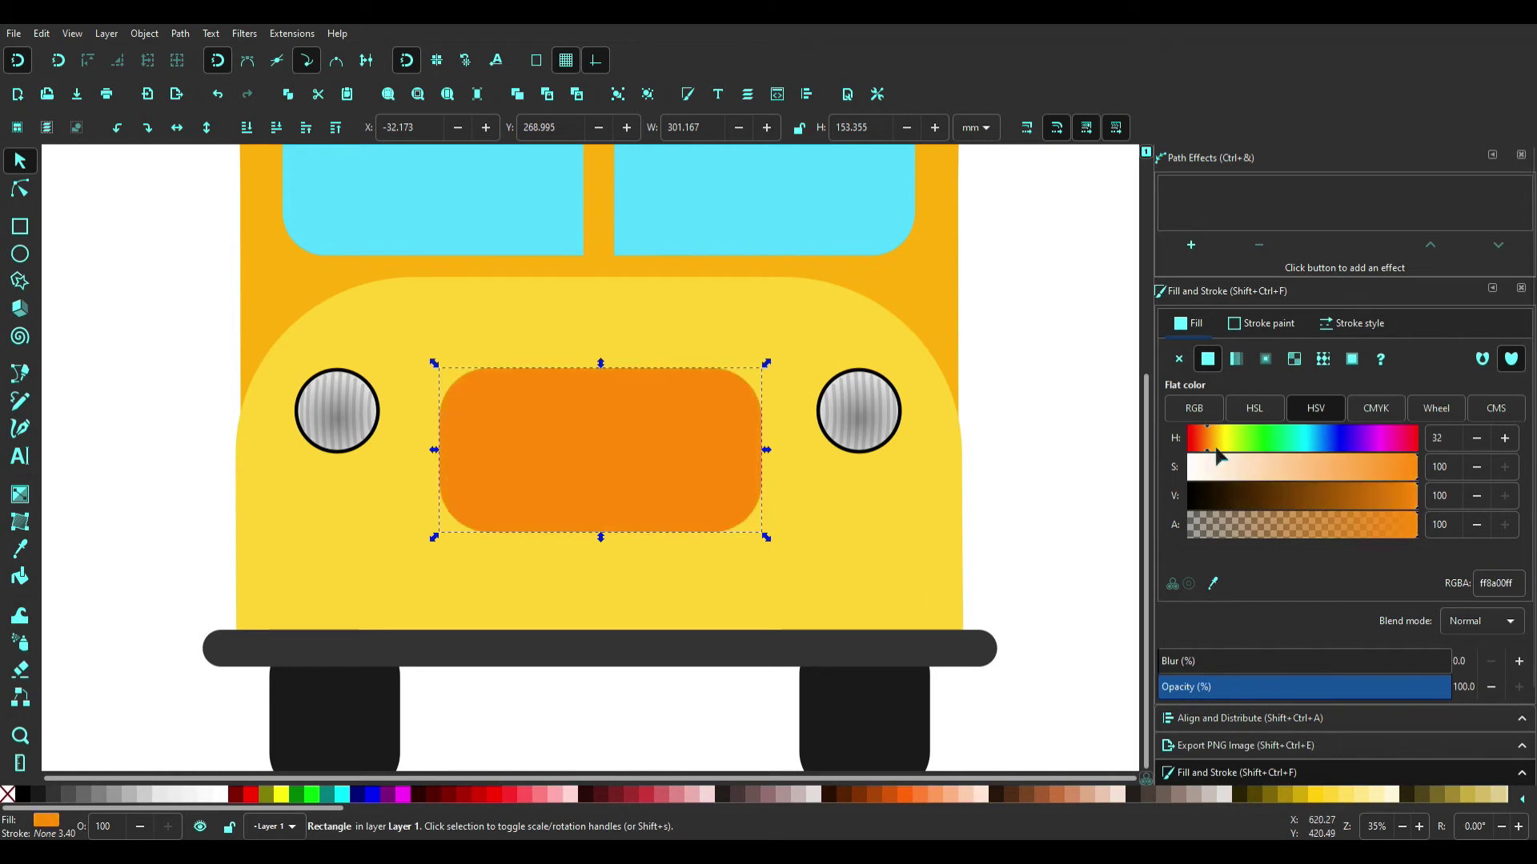
left_click(1210, 439)
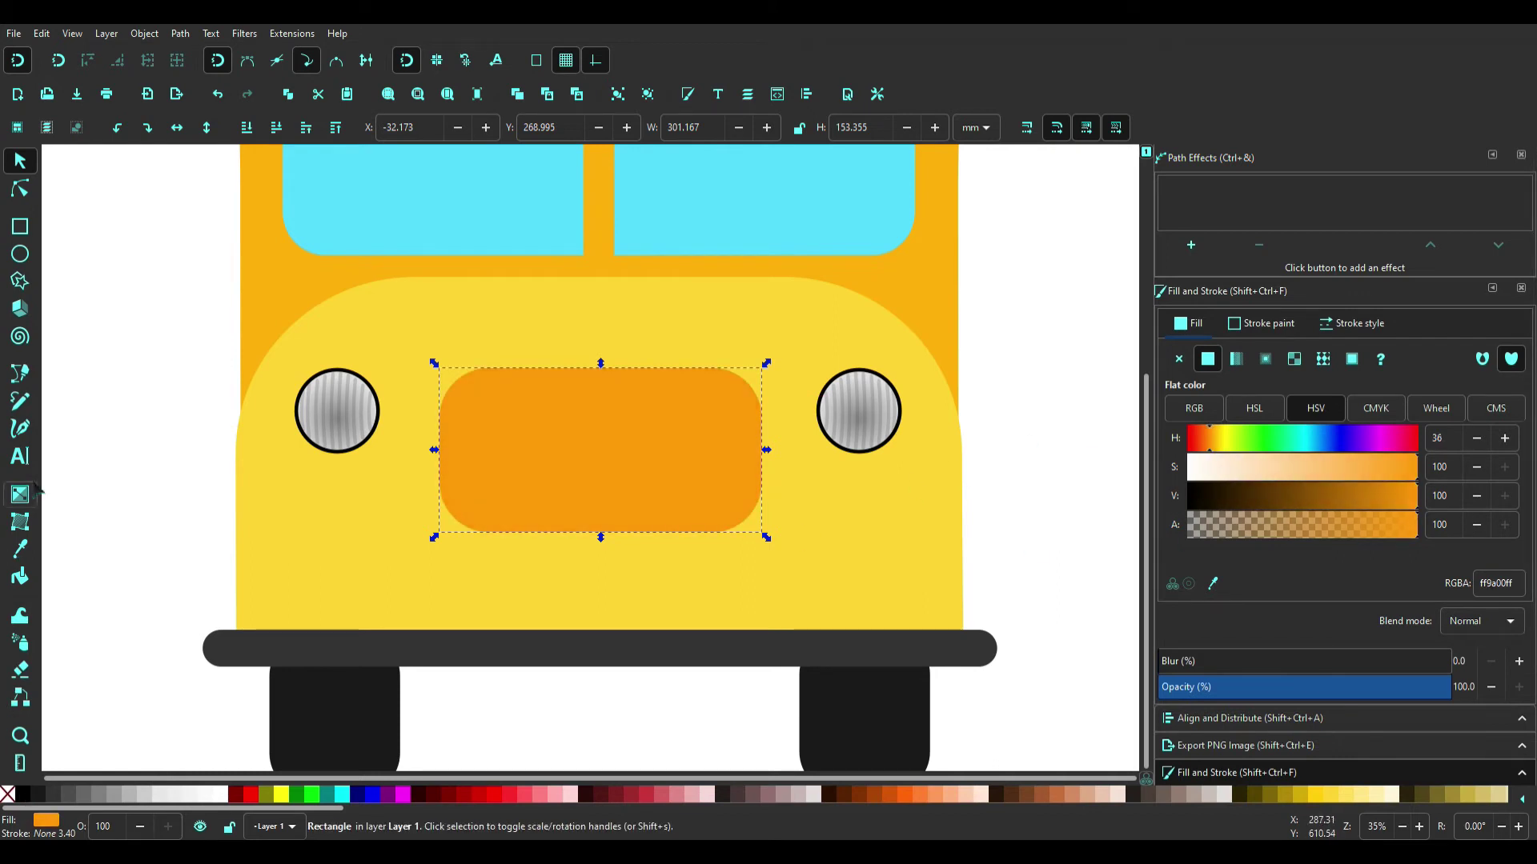
Step: Draw a thin black bar across the top of the orange panel
left_click(108, 272)
key("r")
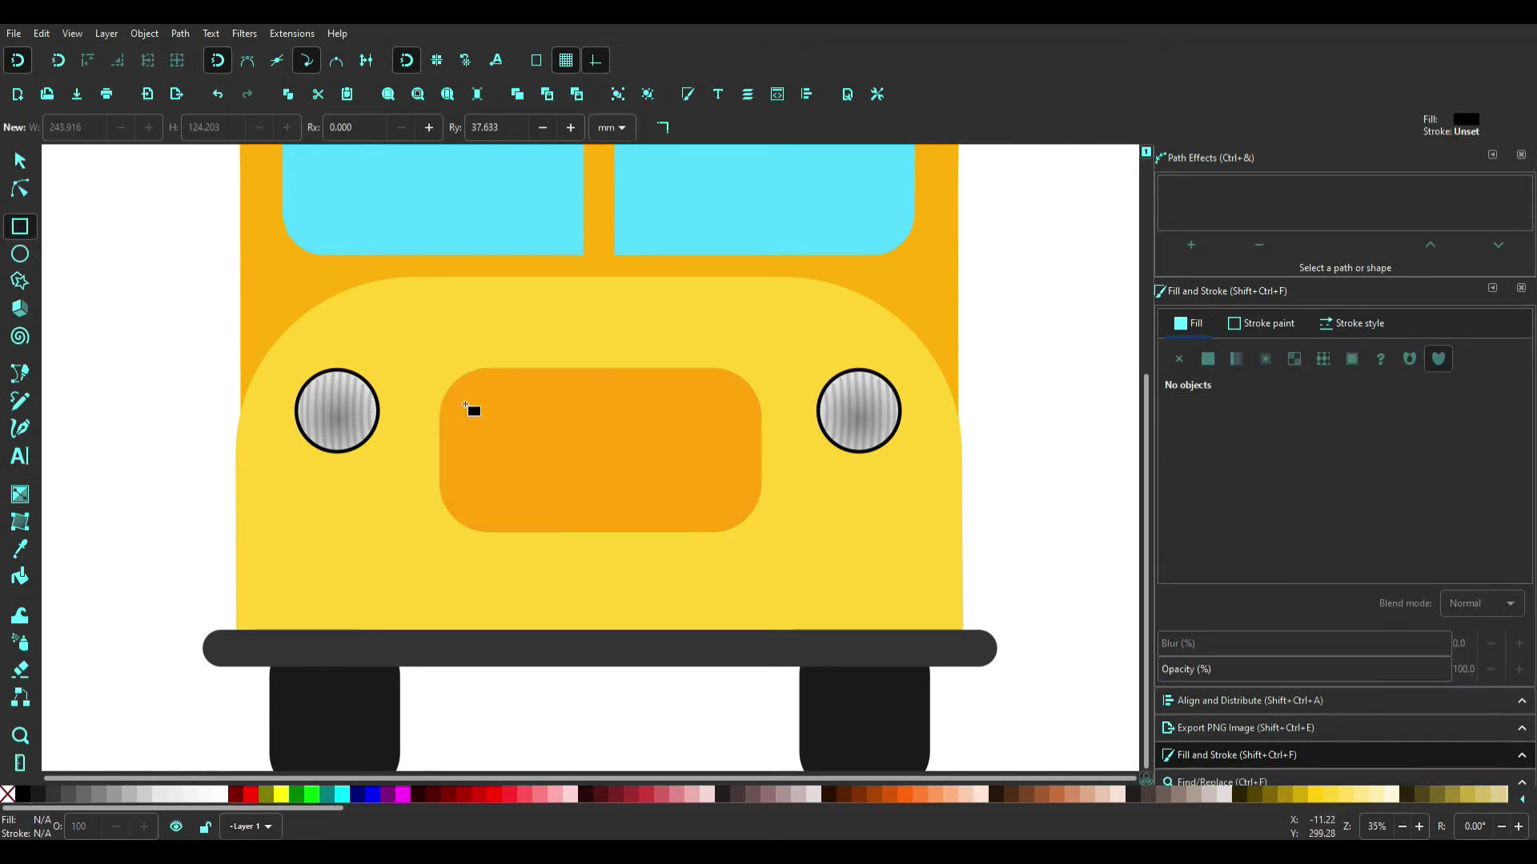
left_click_drag(465, 406, 762, 420)
key("s")
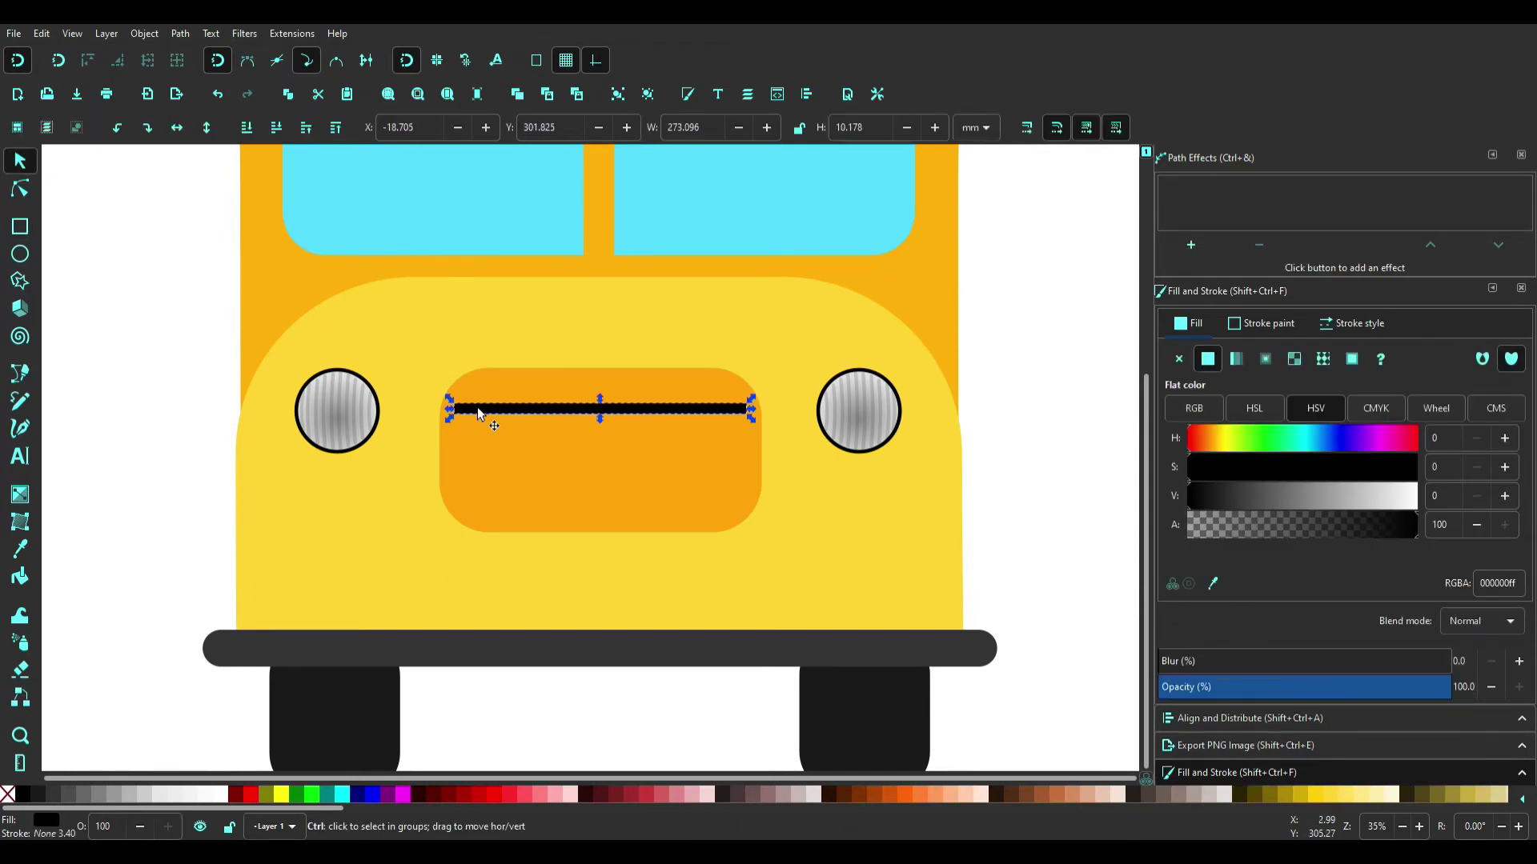
Step: Duplicate the black bar into stacked grille slats, narrowing the bottom one to fit the panel
key("ctrl+d")
mouse_move(480, 409)
left_mouse_down()
mouse_move(557, 470)
mouse_move(577, 536)
left_mouse_up()
key("ctrl+d")
key("ctrl+d")
key("ctrl+d")
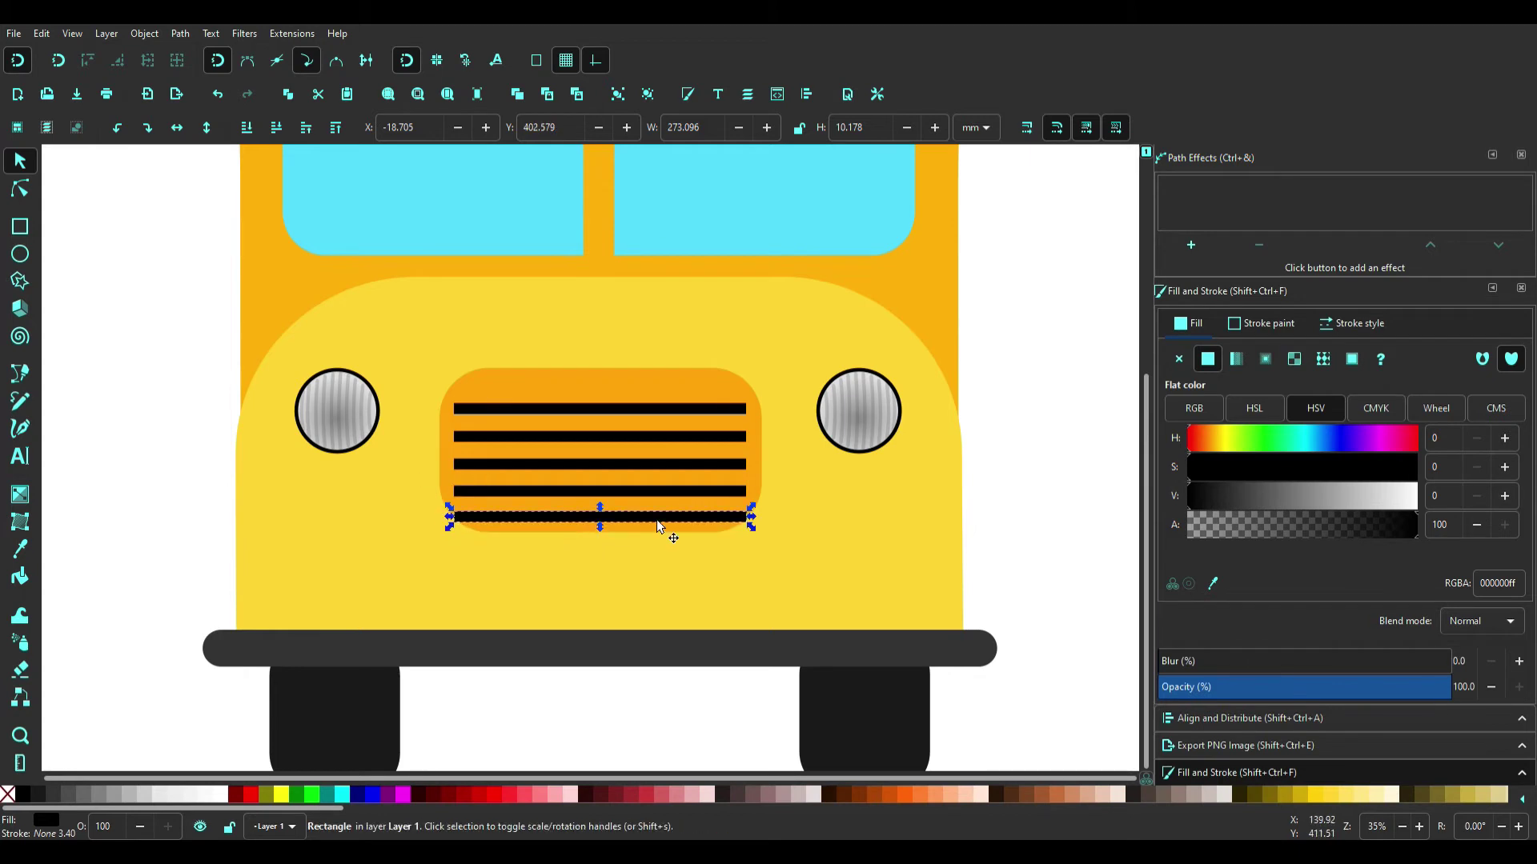
left_click_drag(751, 523, 717, 389)
key("ctrl+d")
key("Escape")
scroll(686, 573, "down", 3)
scroll(686, 573, "up", 2)
left_click(633, 438)
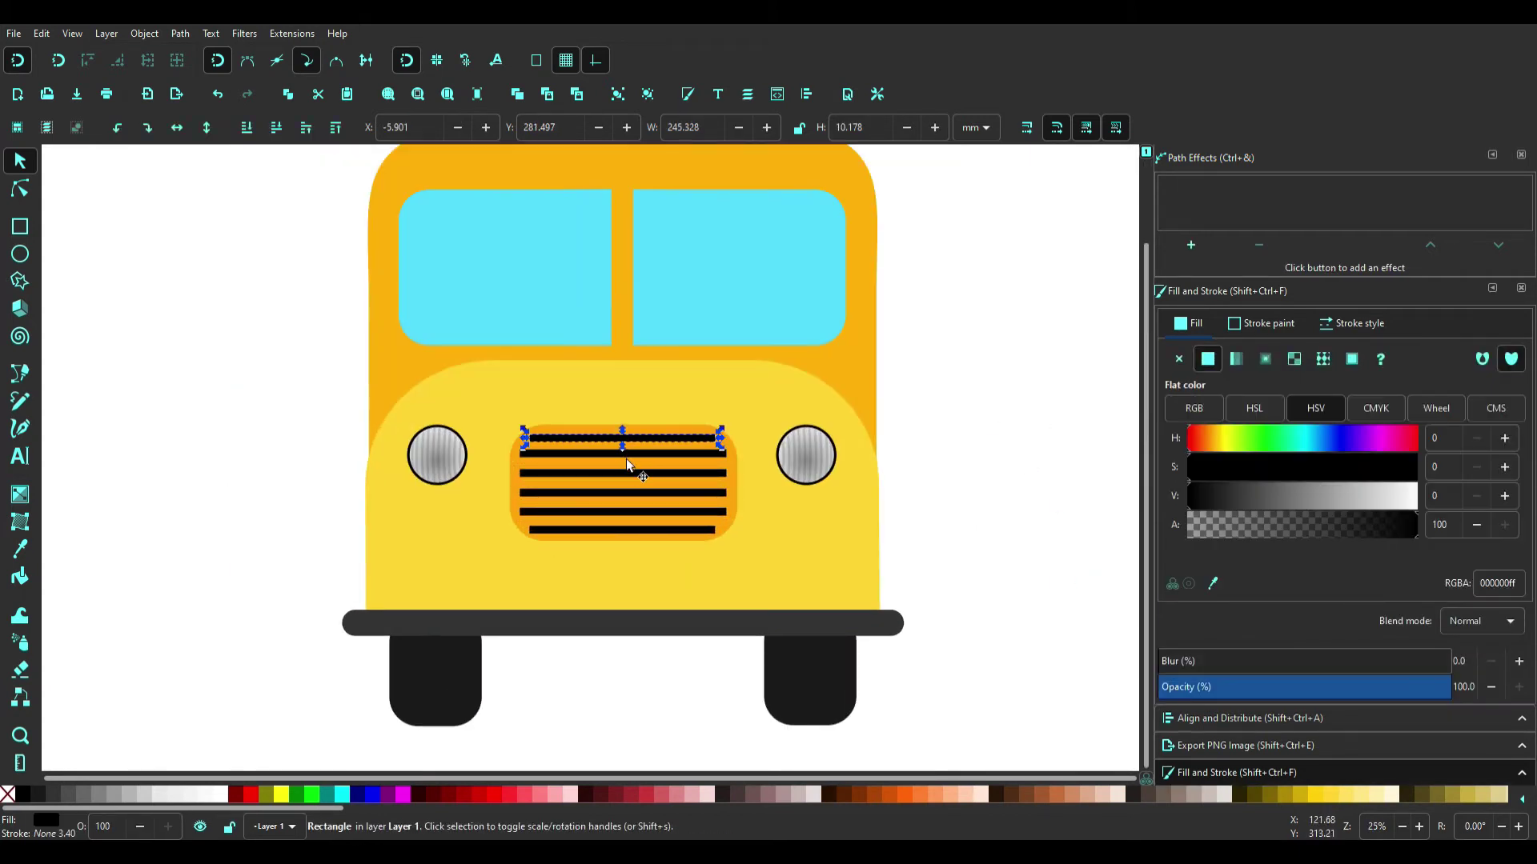
key("Escape")
scroll(176, 228, "up", 2)
Step: Draw a tall rounded rectangle left of the bus roof for the mirror arm
key("r")
left_click_drag(294, 260, 385, 347)
left_click_drag(385, 260, 385, 303)
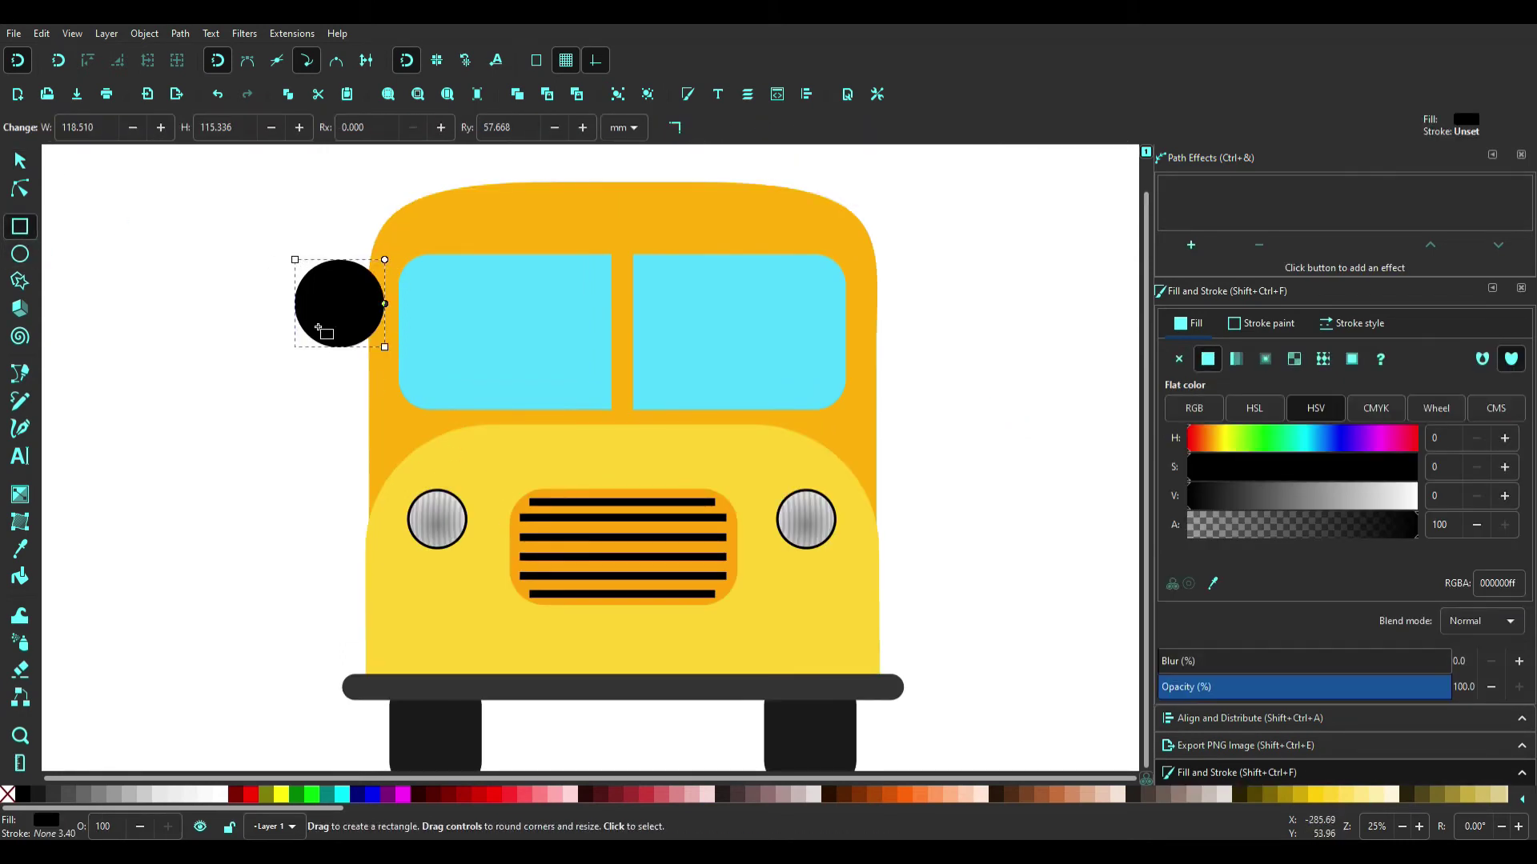
key("s")
left_click_drag(340, 352, 351, 373)
left_click(22, 794, "shift")
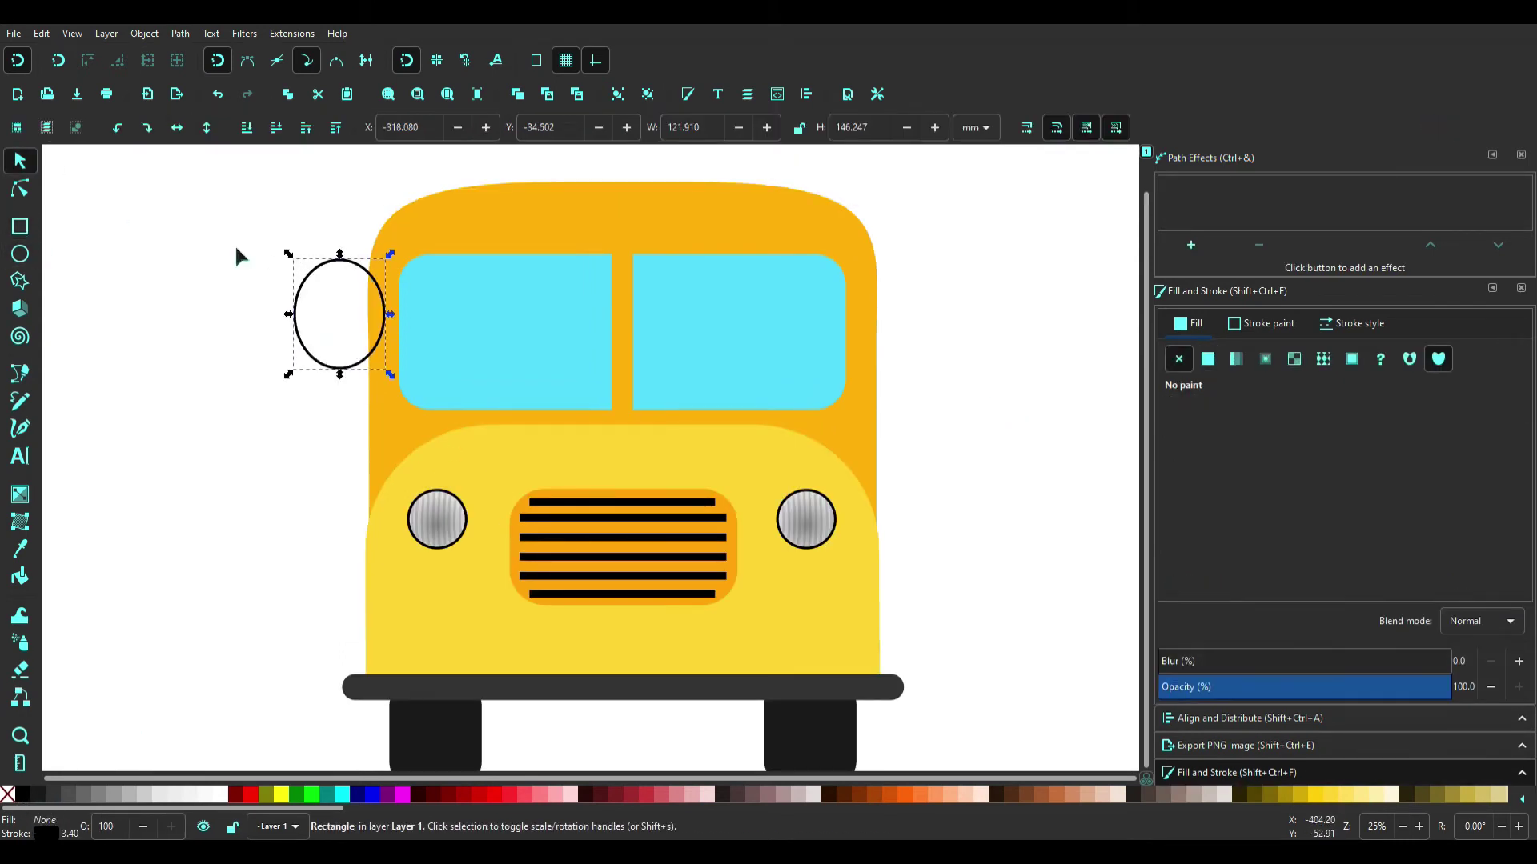
key("r")
left_click_drag(392, 309, 390, 281)
key("s")
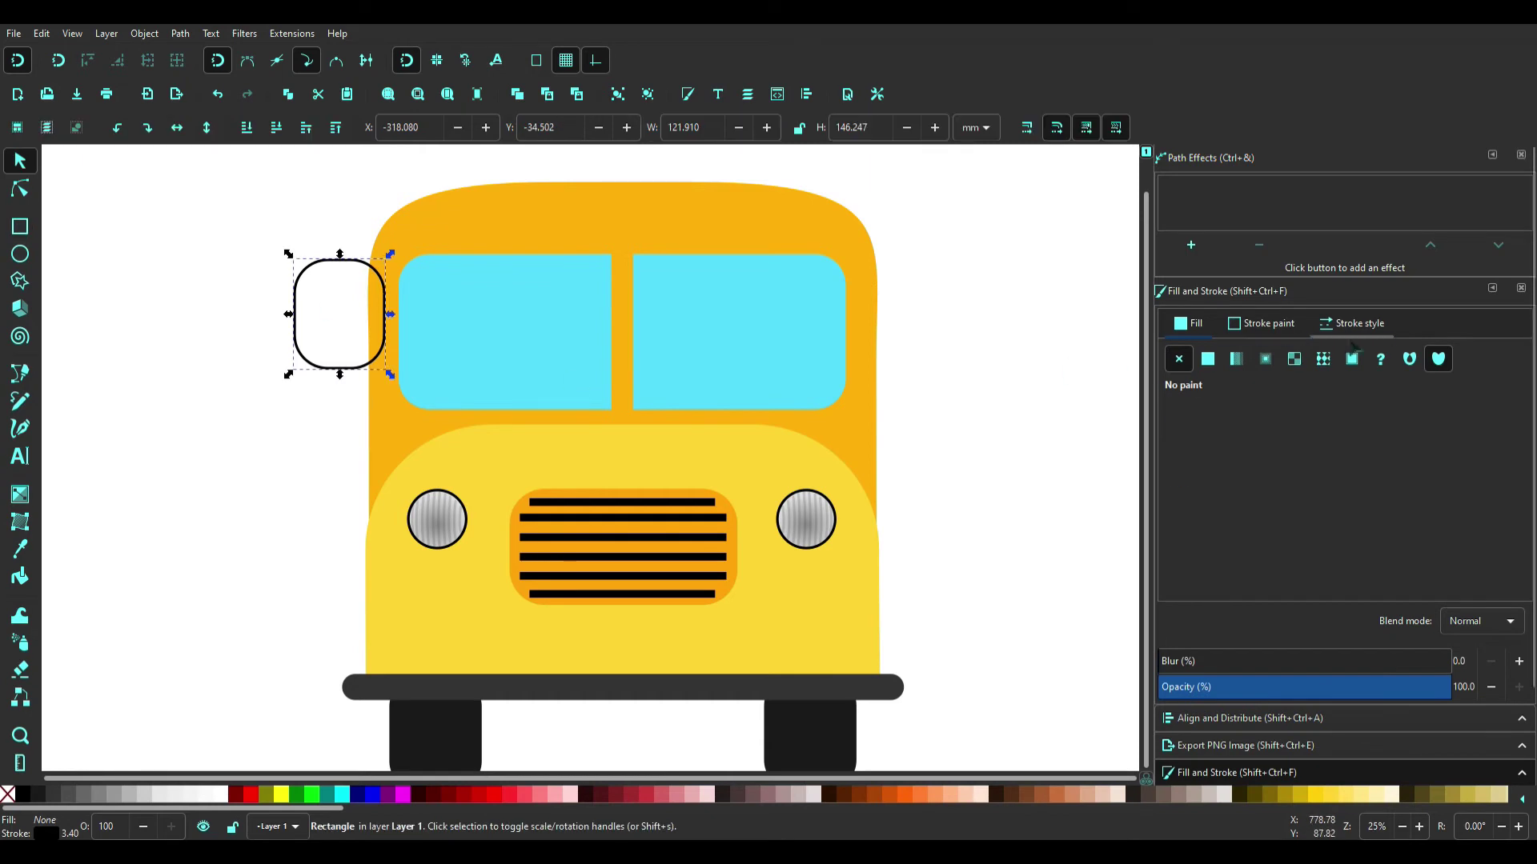
Step: Give the arm an unfilled black 11.2 mm outline and place it against the bus's left side
left_click(1360, 323)
left_click(1298, 359)
key("ctrl+z")
left_click(52, 794)
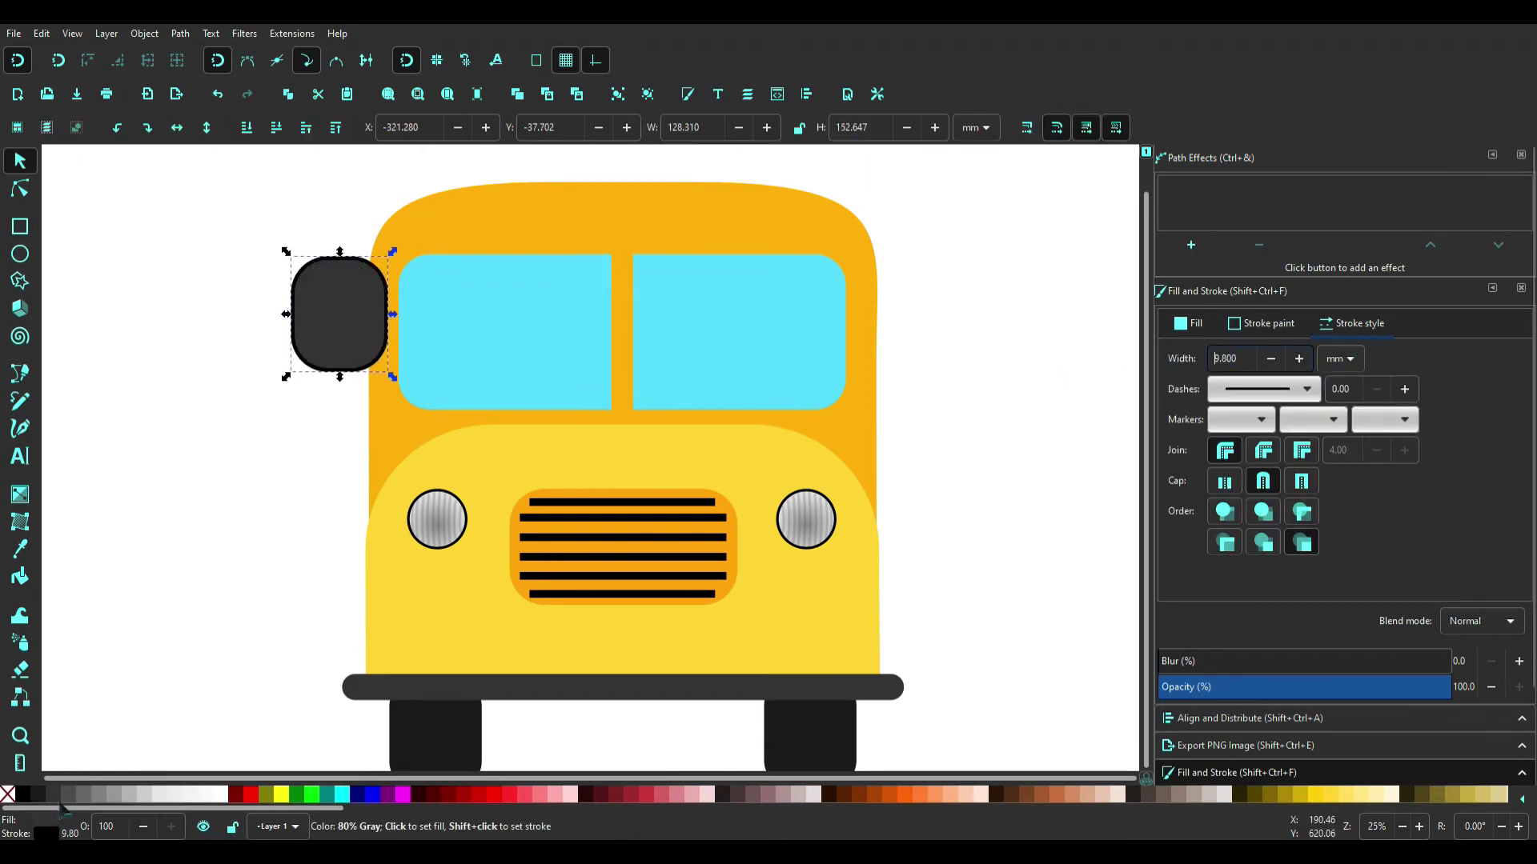
key("Page_Up")
key("Up")
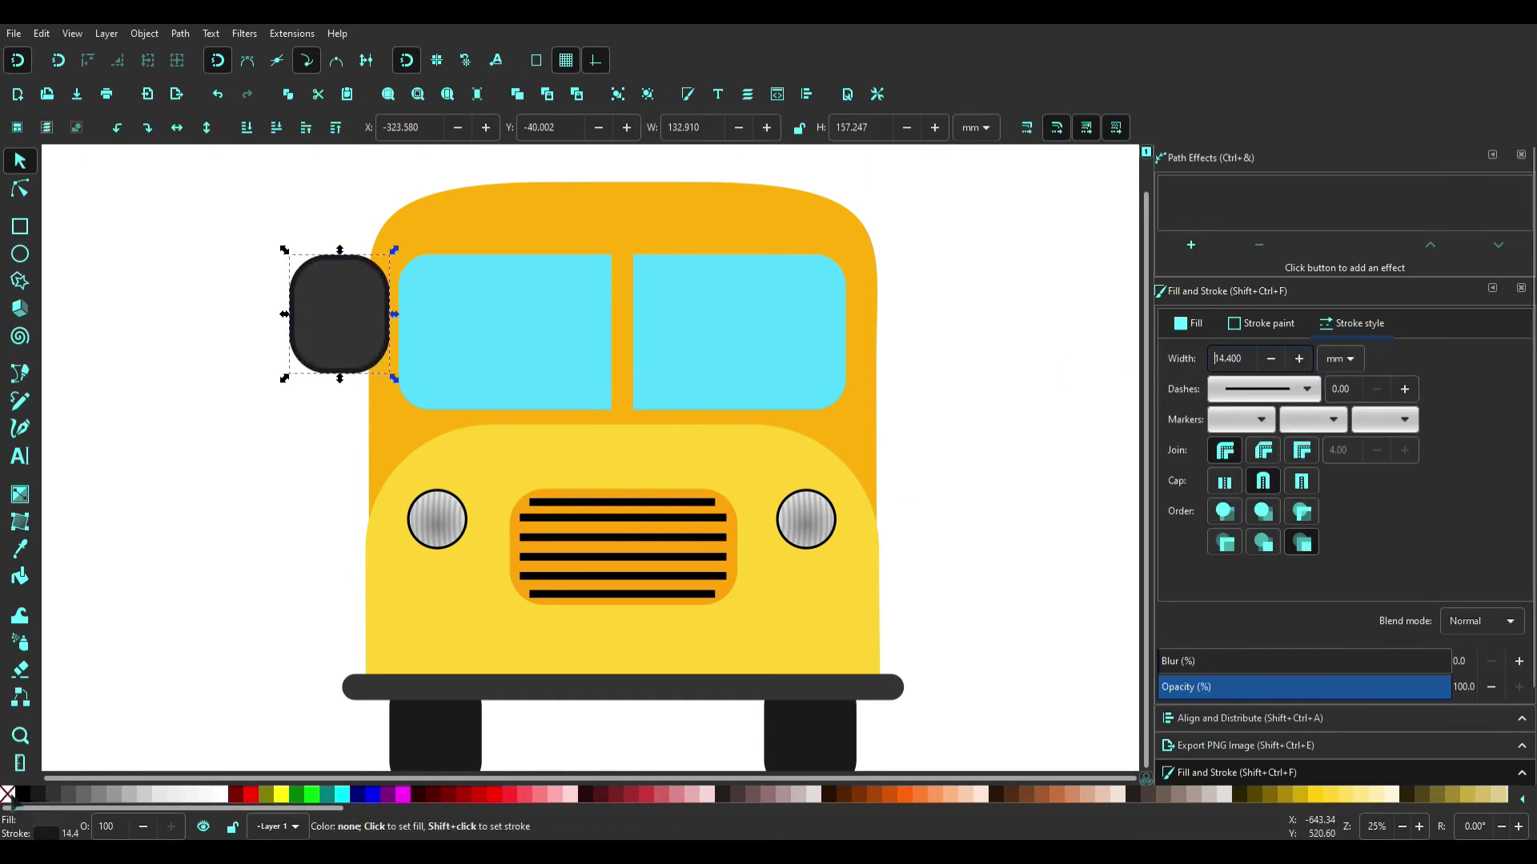
left_click(8, 794)
type("11.2")
key("Return")
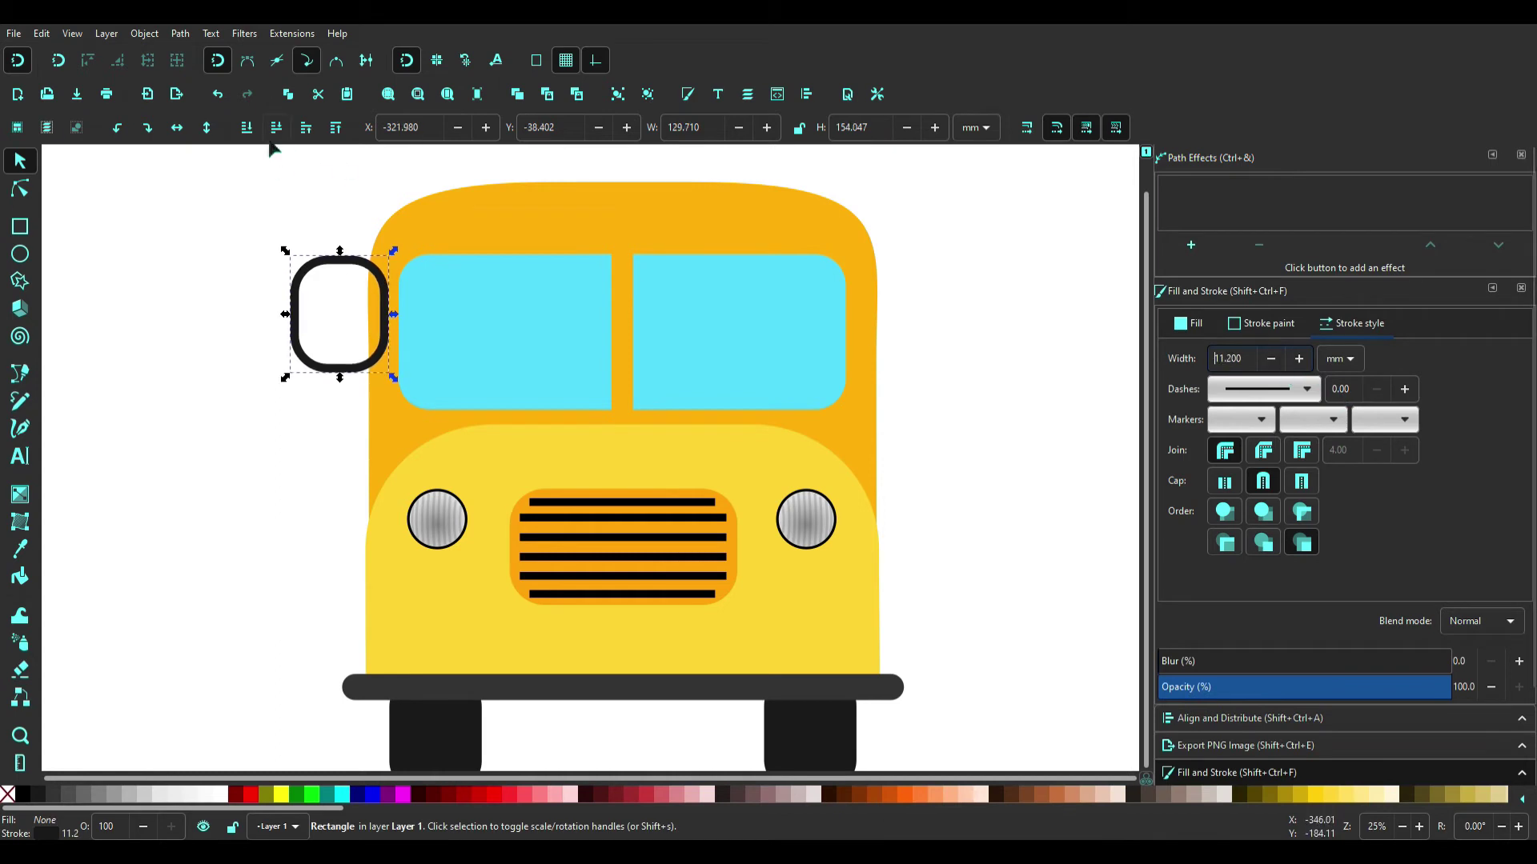
left_click_drag(341, 367, 928, 370)
left_click(980, 341)
Step: Draw a narrow dark grey rounded mirror and duplicate it for the right side
key("r")
left_click_drag(280, 278, 342, 361)
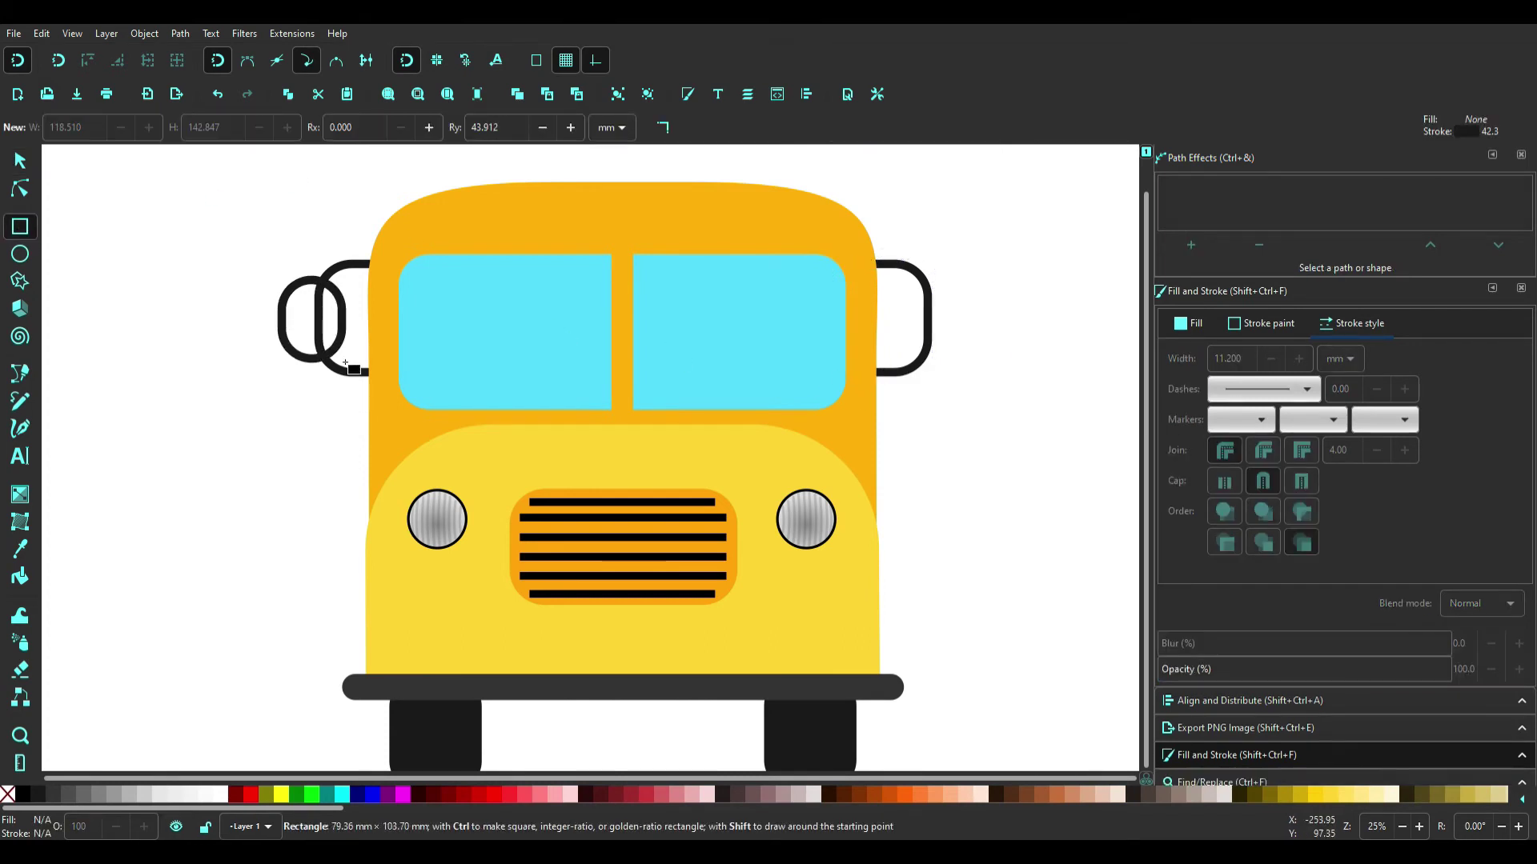
key("s")
left_click(24, 795)
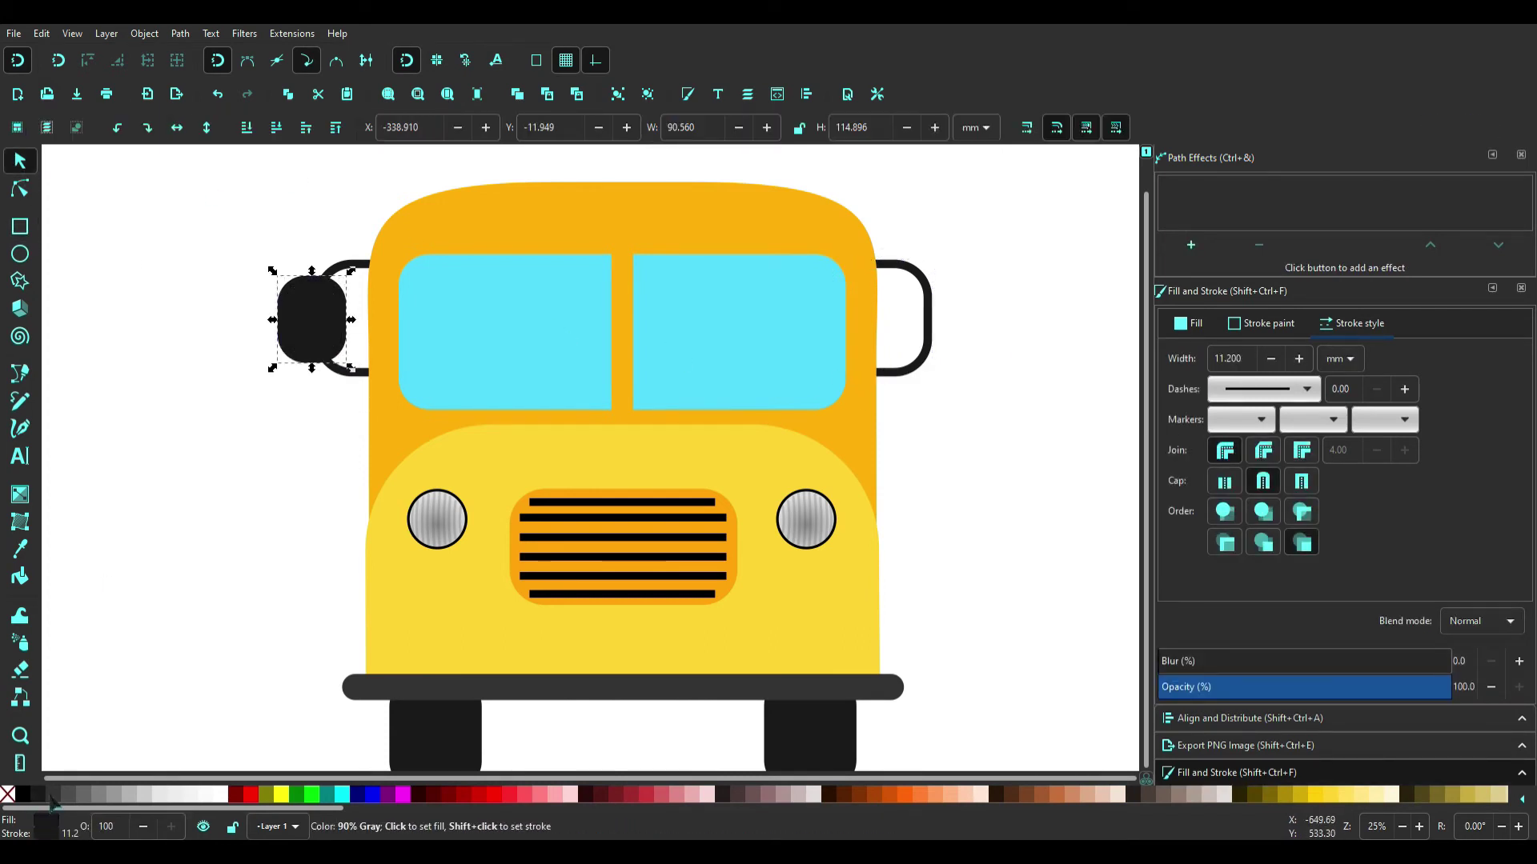
scroll(71, 833, "up", 2)
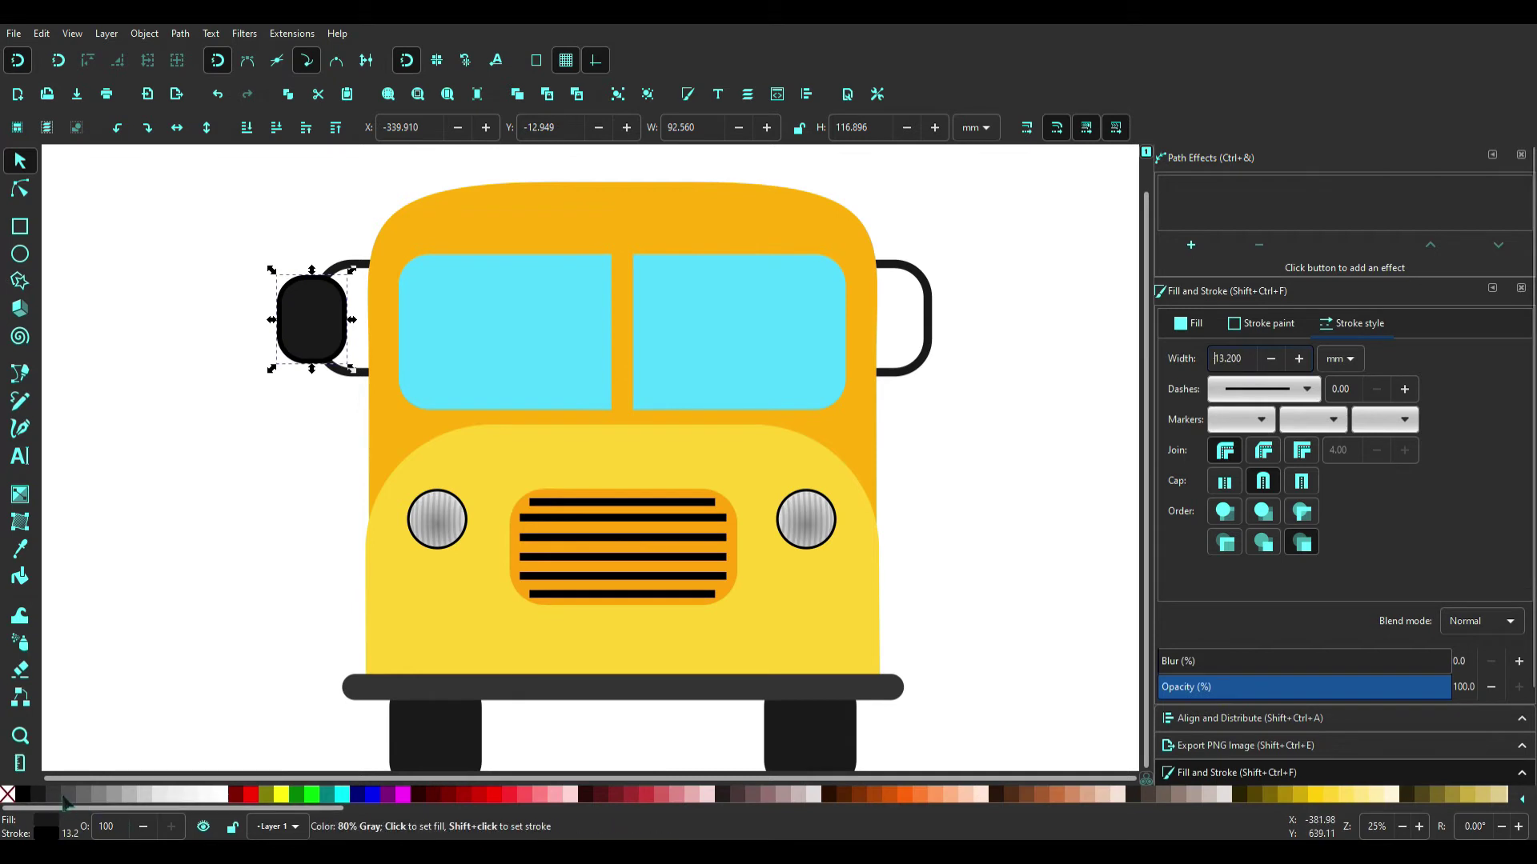
left_click_drag(272, 319, 950, 405)
left_click(353, 317)
key("ctrl+d")
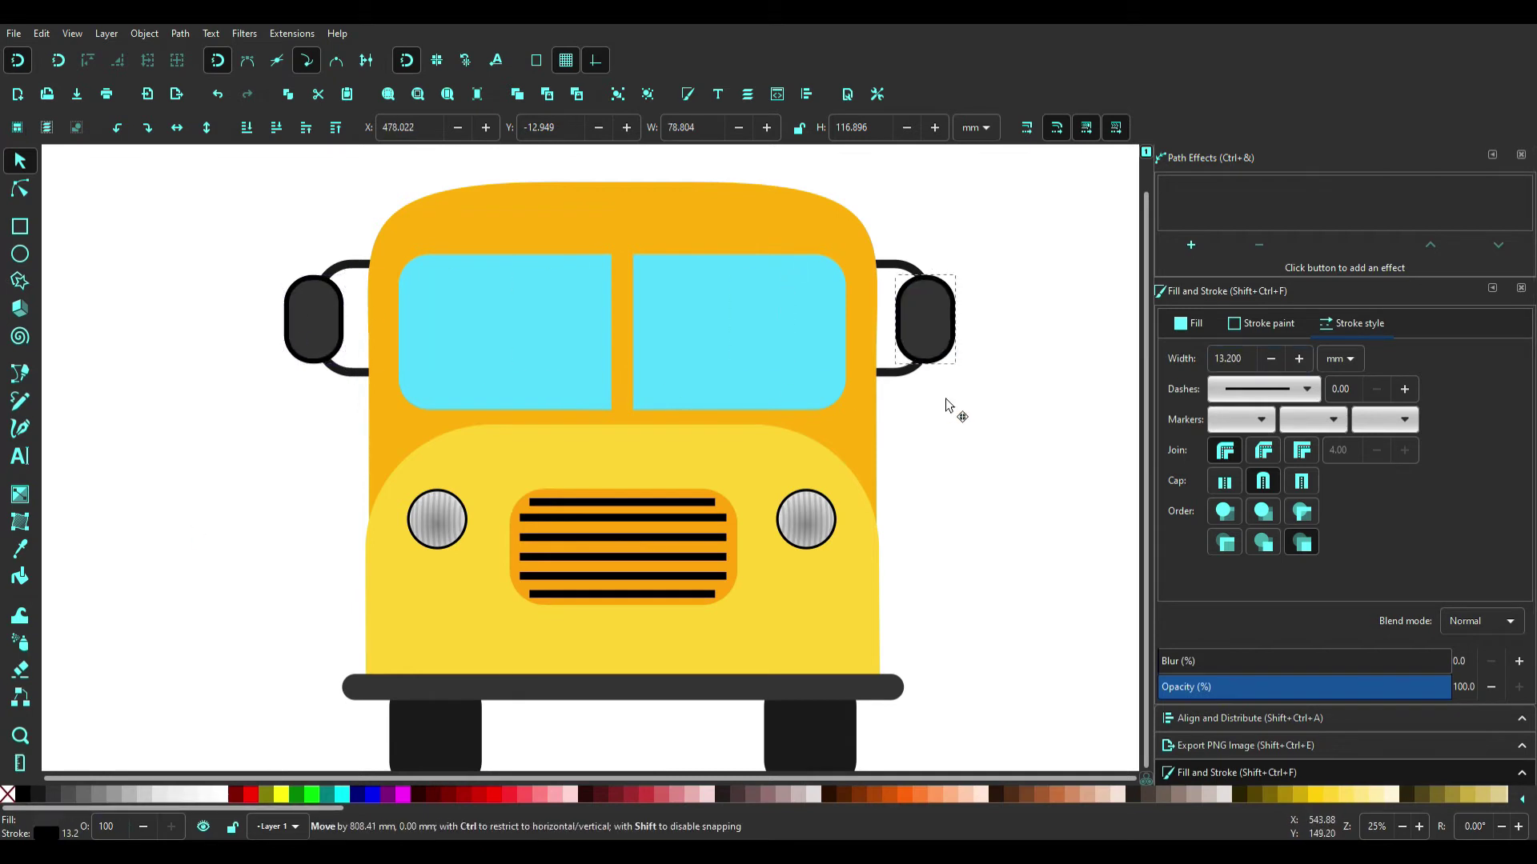
key("Escape")
Step: Draw a half-ellipse dome band above the windshield and fill it yellow
key("e")
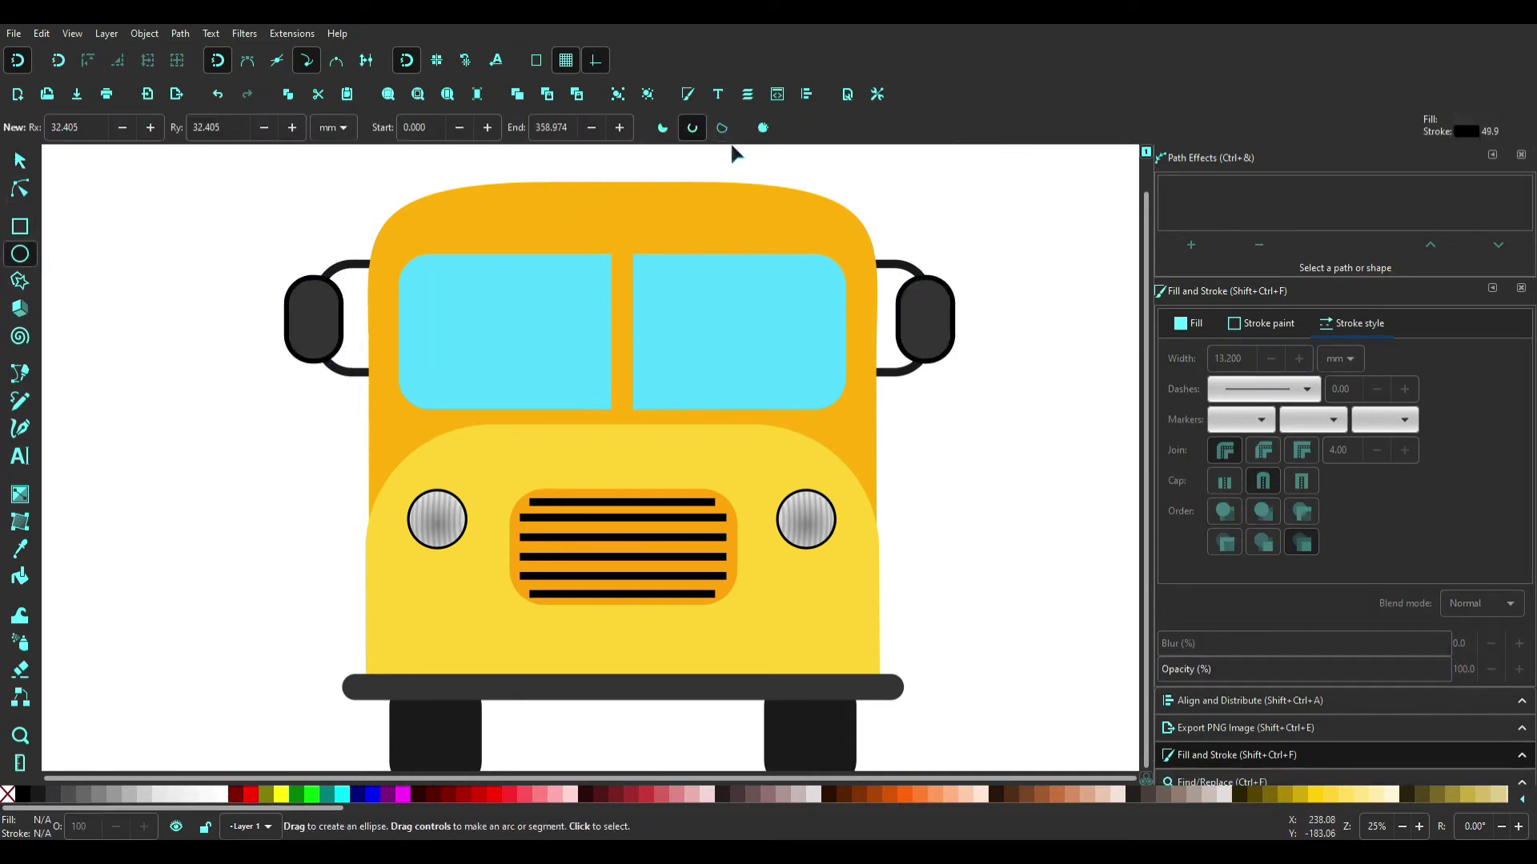
mouse_move(461, 197)
left_mouse_down()
mouse_move(654, 260)
mouse_move(838, 259)
mouse_move(461, 229)
left_mouse_up()
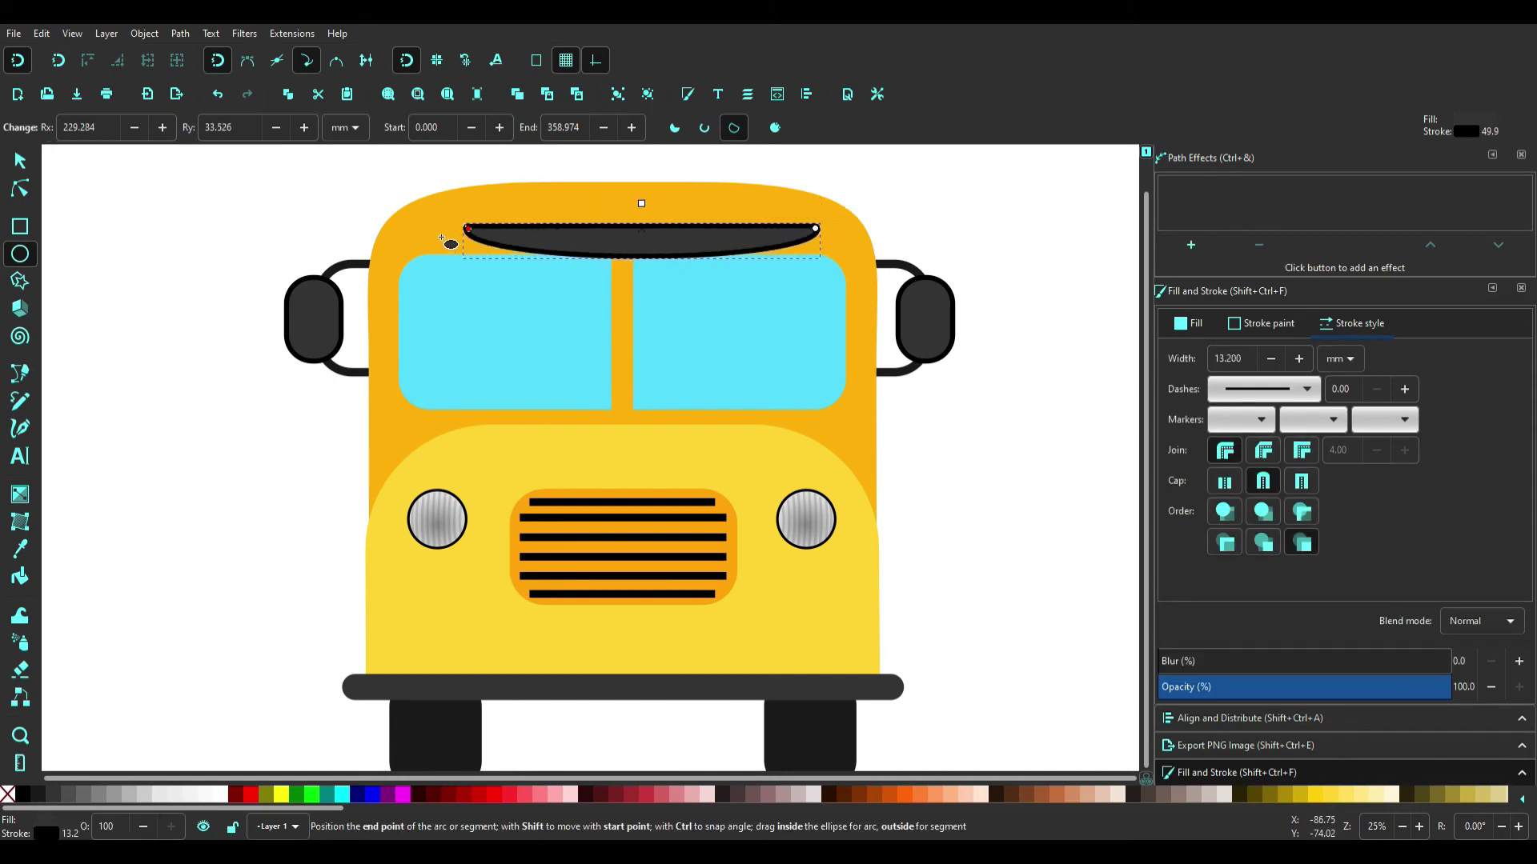
key("s")
left_click(461, 227)
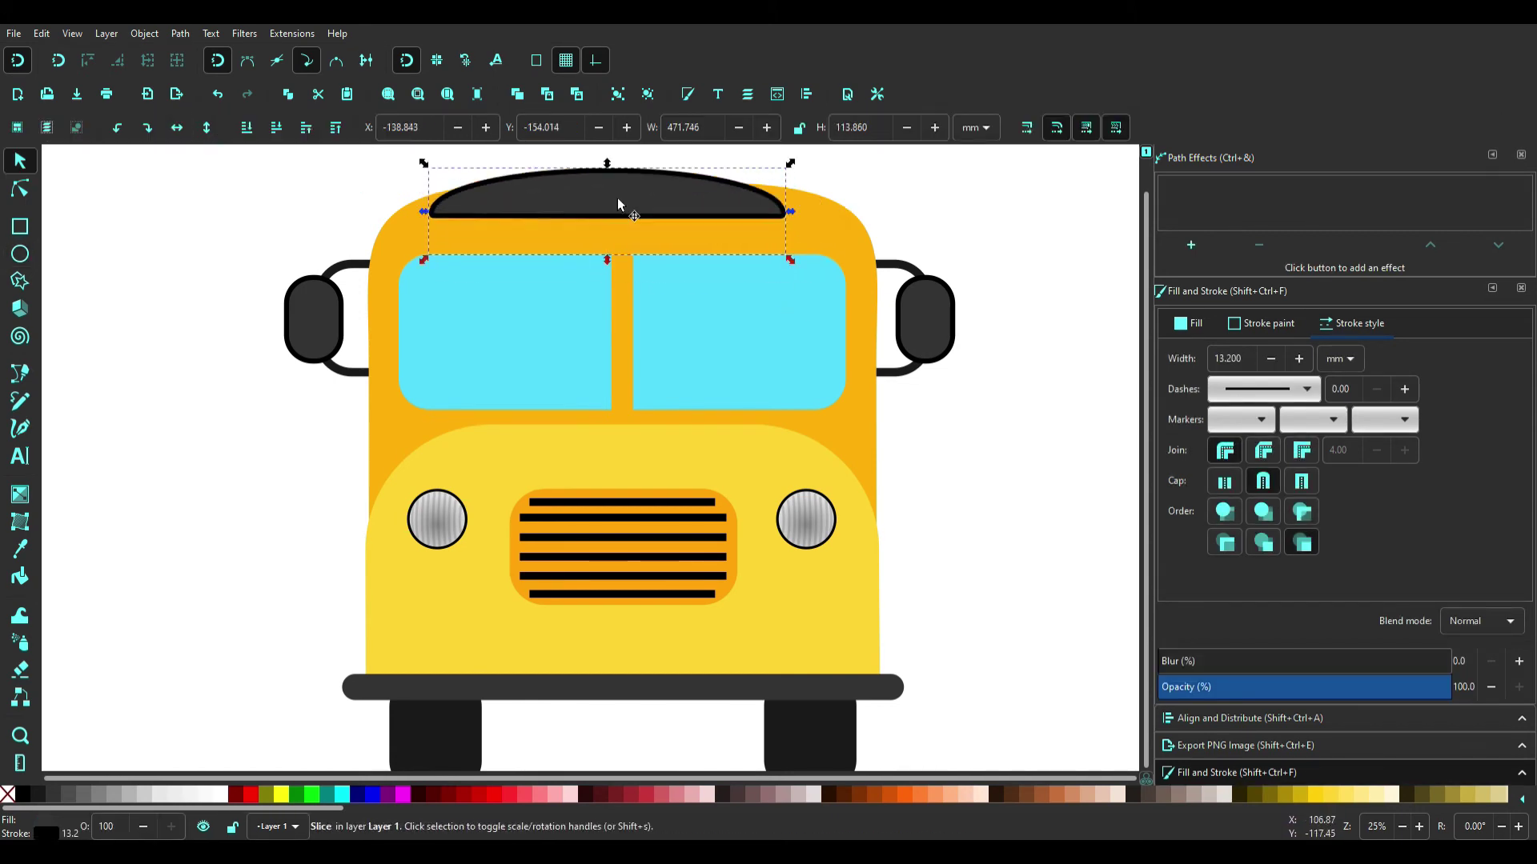
left_click_drag(617, 200, 632, 223)
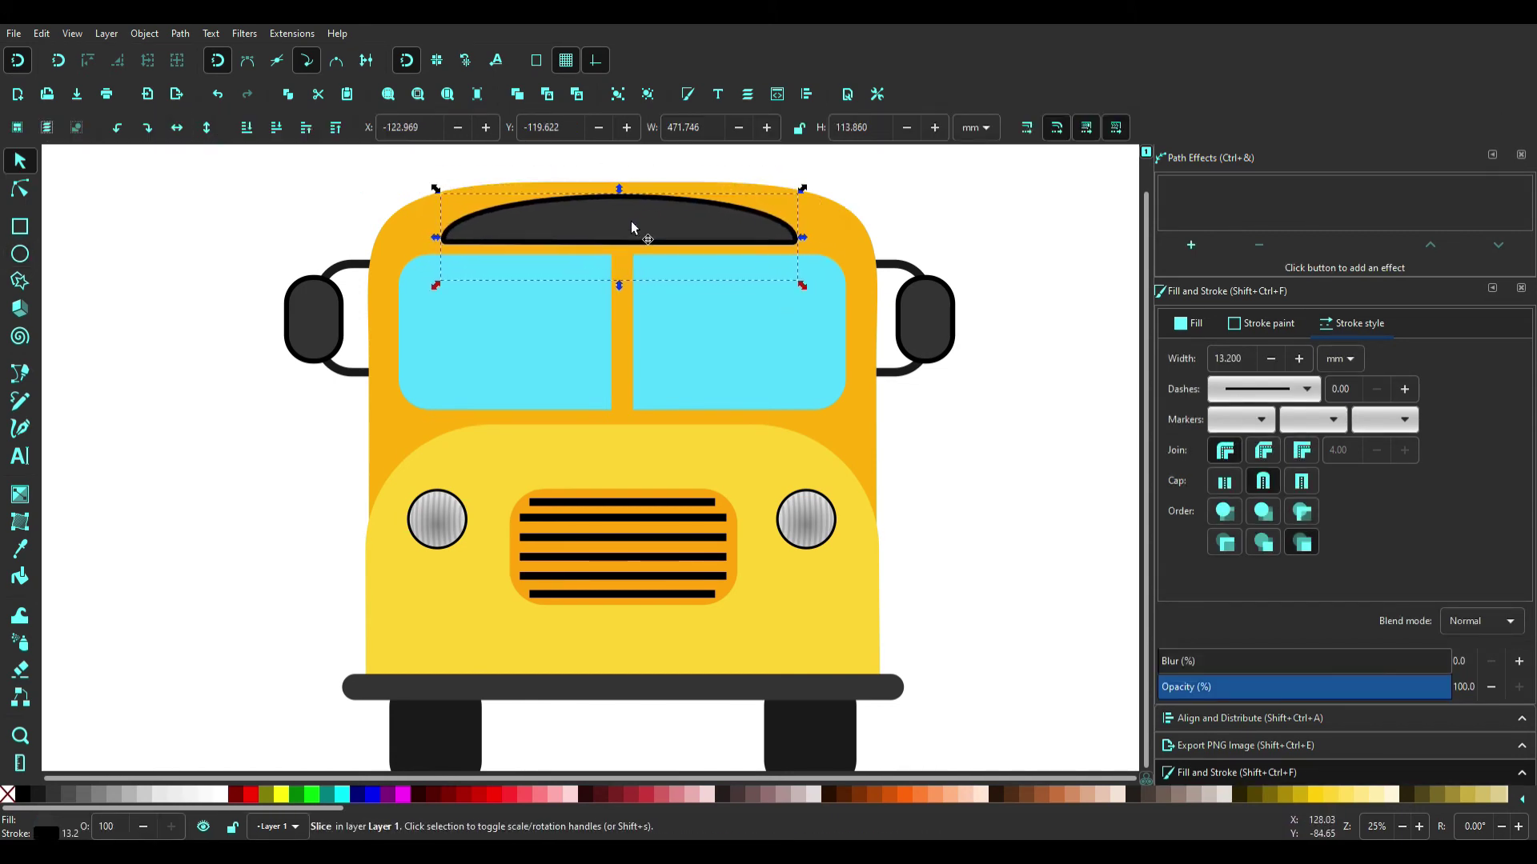
left_click(1313, 794)
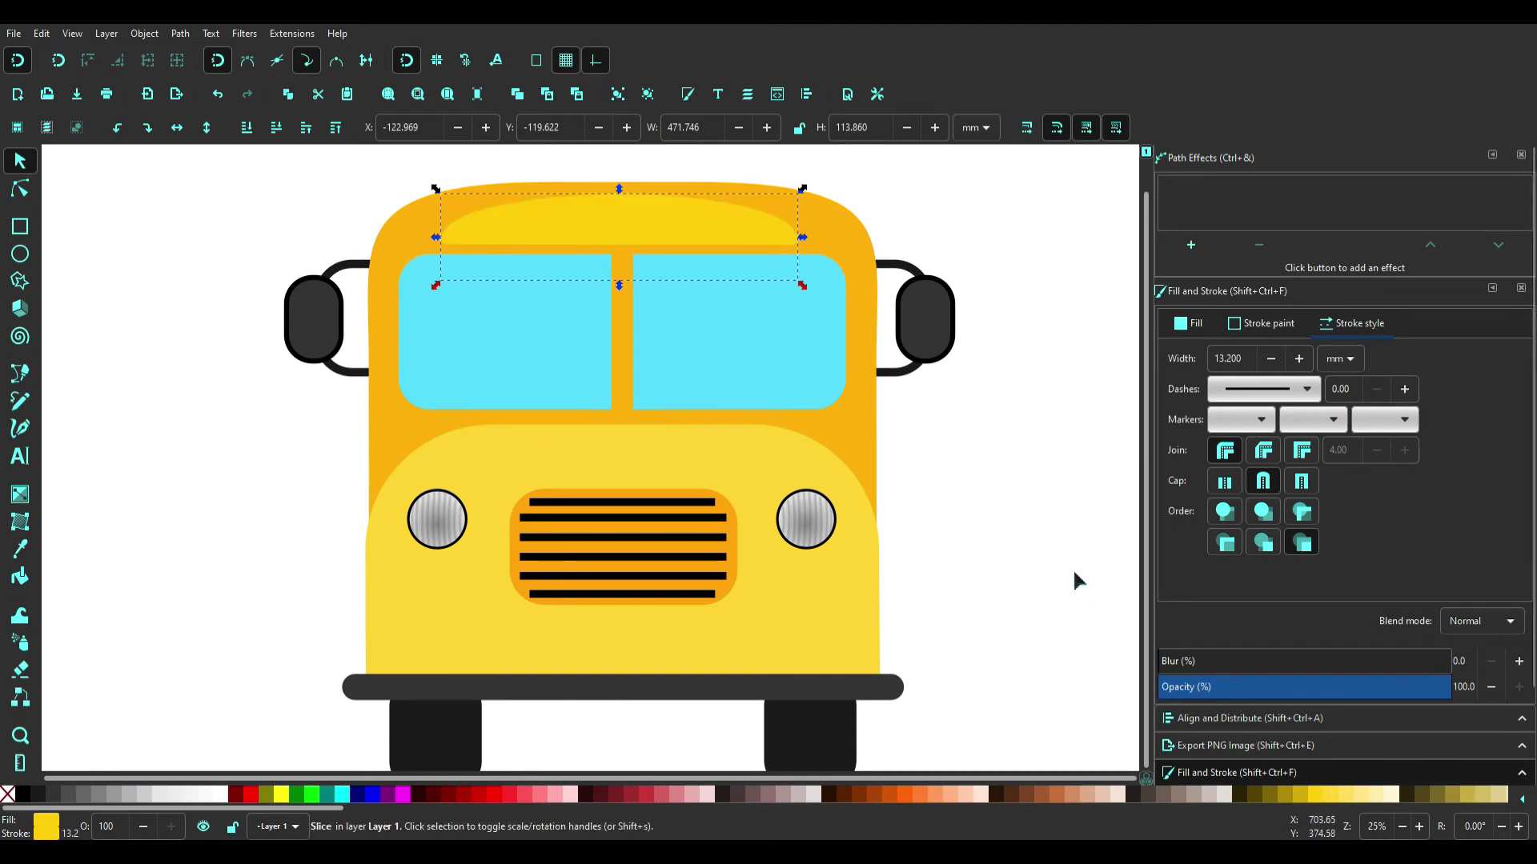
left_click(976, 388)
Step: Add a small red circle on the band and duplicate it toward the band's right end
key("e")
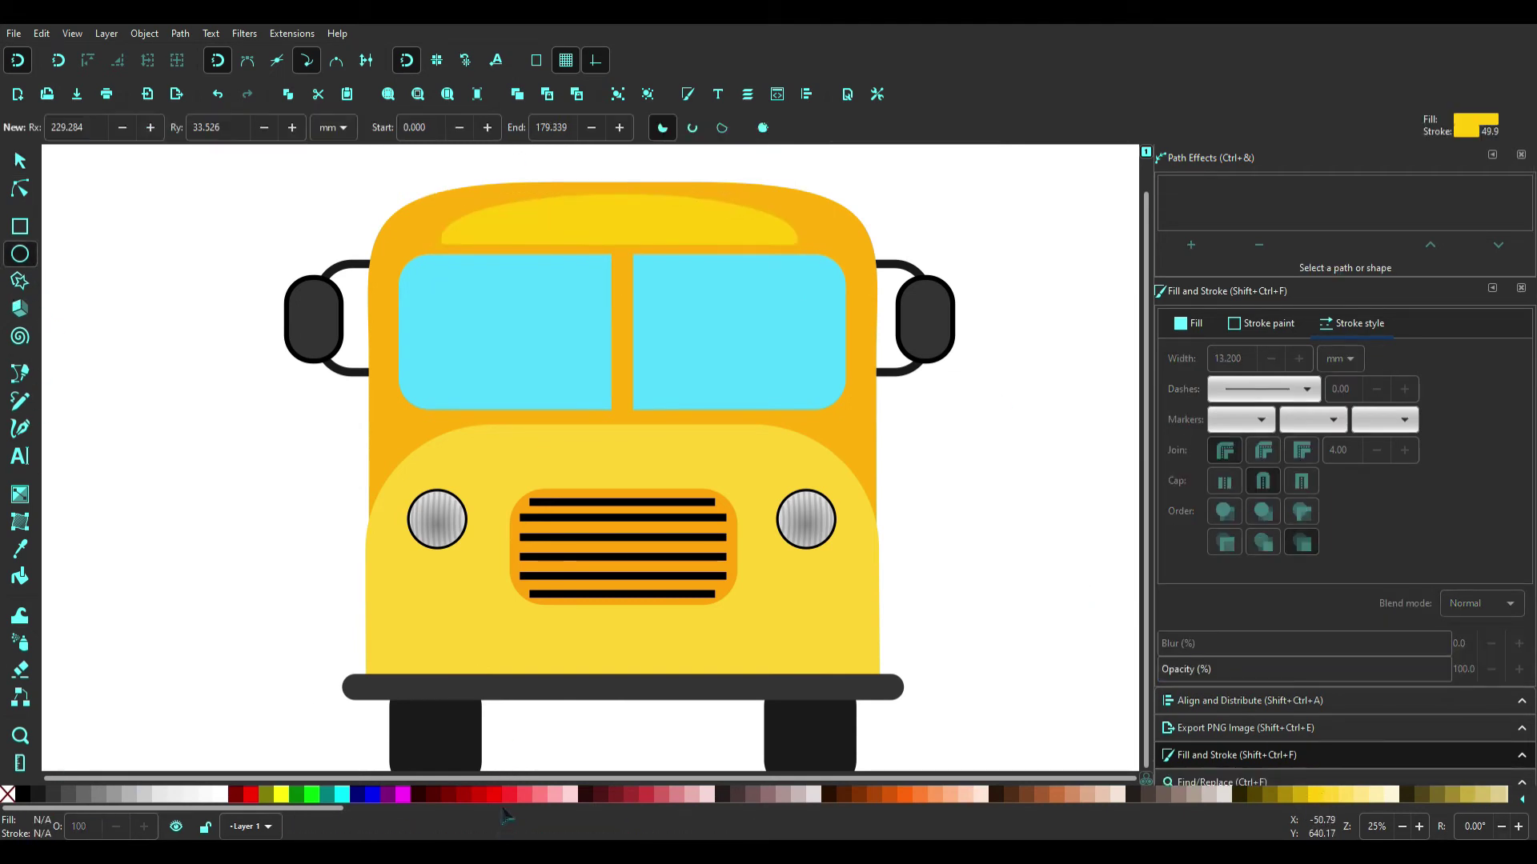
left_click_drag(466, 219, 496, 240)
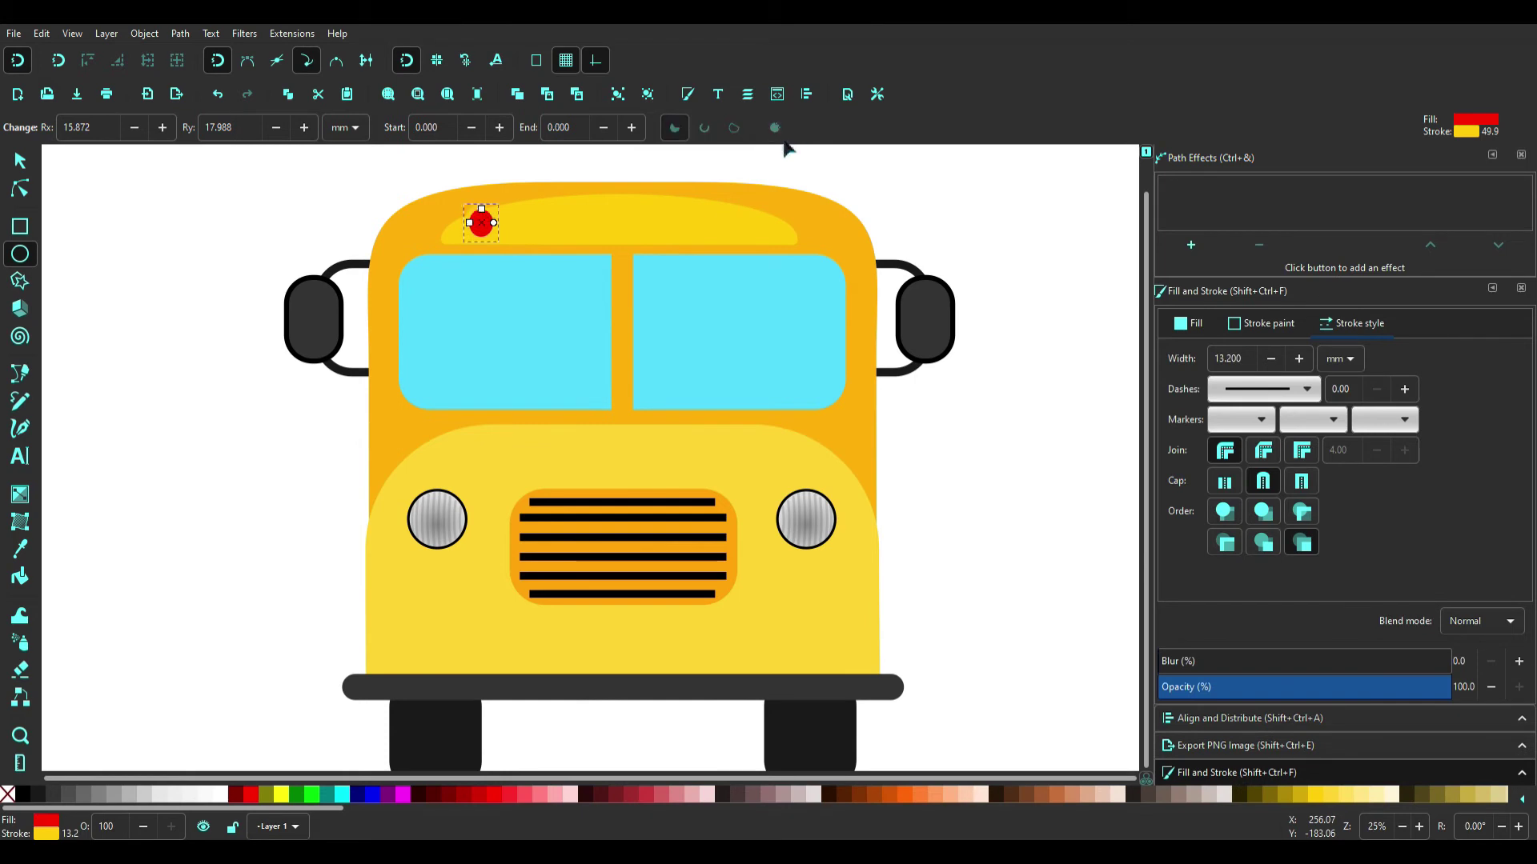
scroll(472, 221, "up", 3)
key("Delete")
left_click_drag(514, 226, 566, 276)
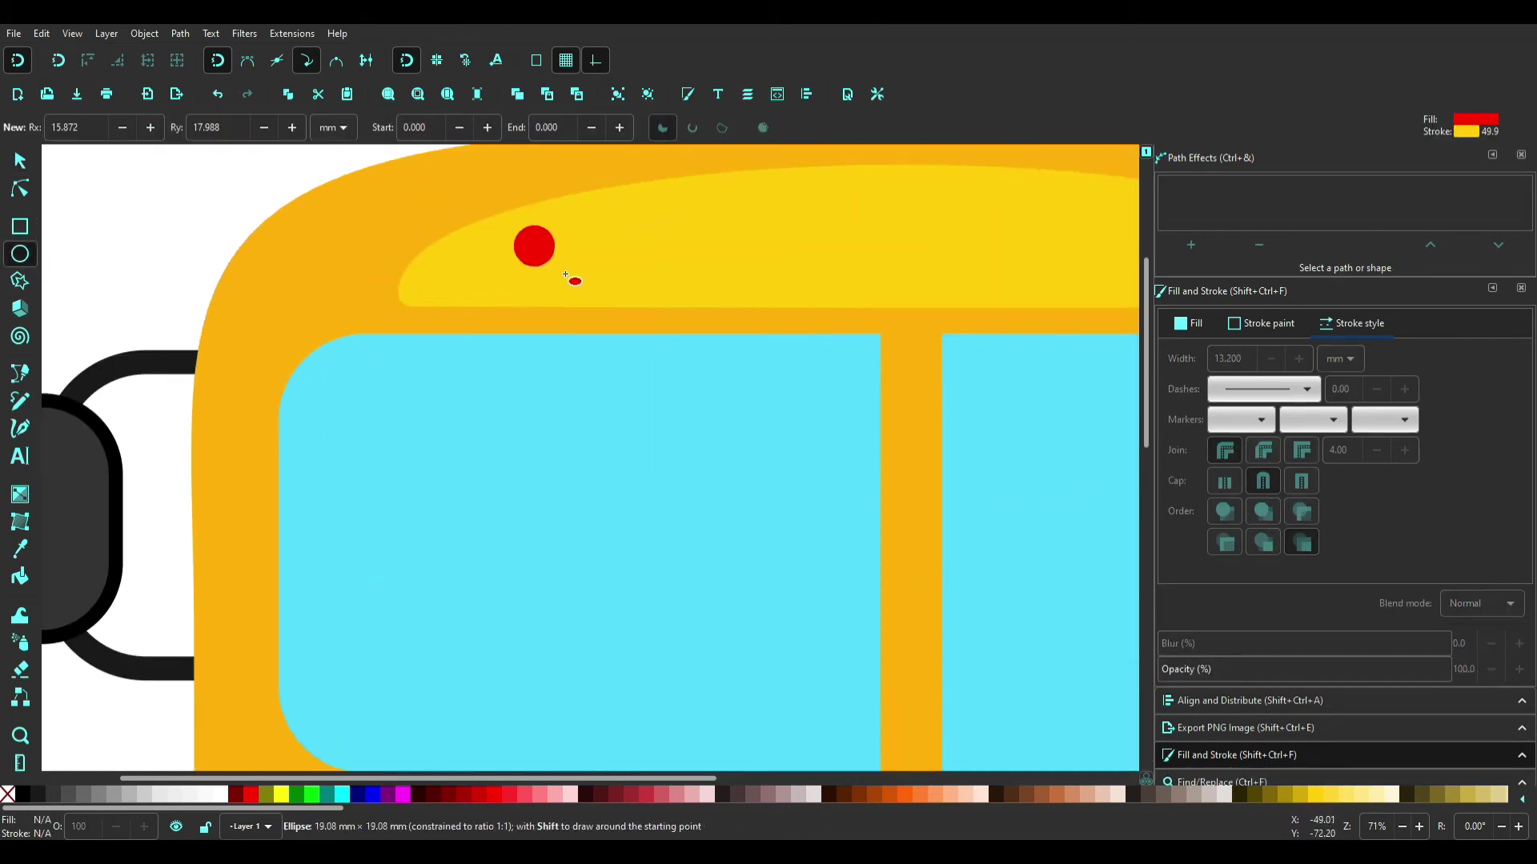
key("s")
scroll(651, 435, "down", 2)
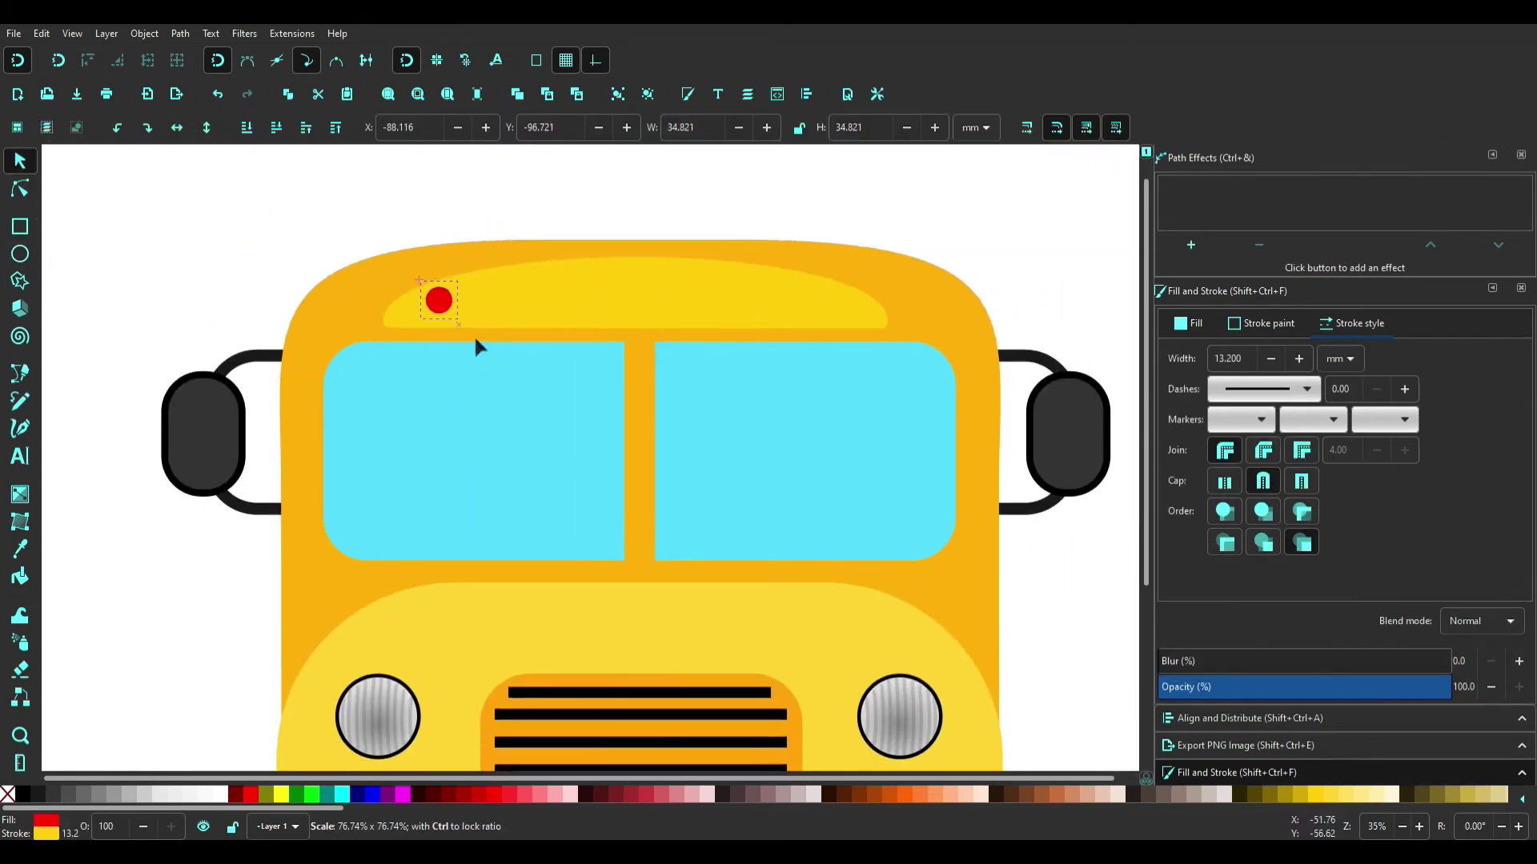
left_click(437, 312)
key("ctrl+d")
left_click_drag(435, 306, 852, 392)
left_click(1038, 210)
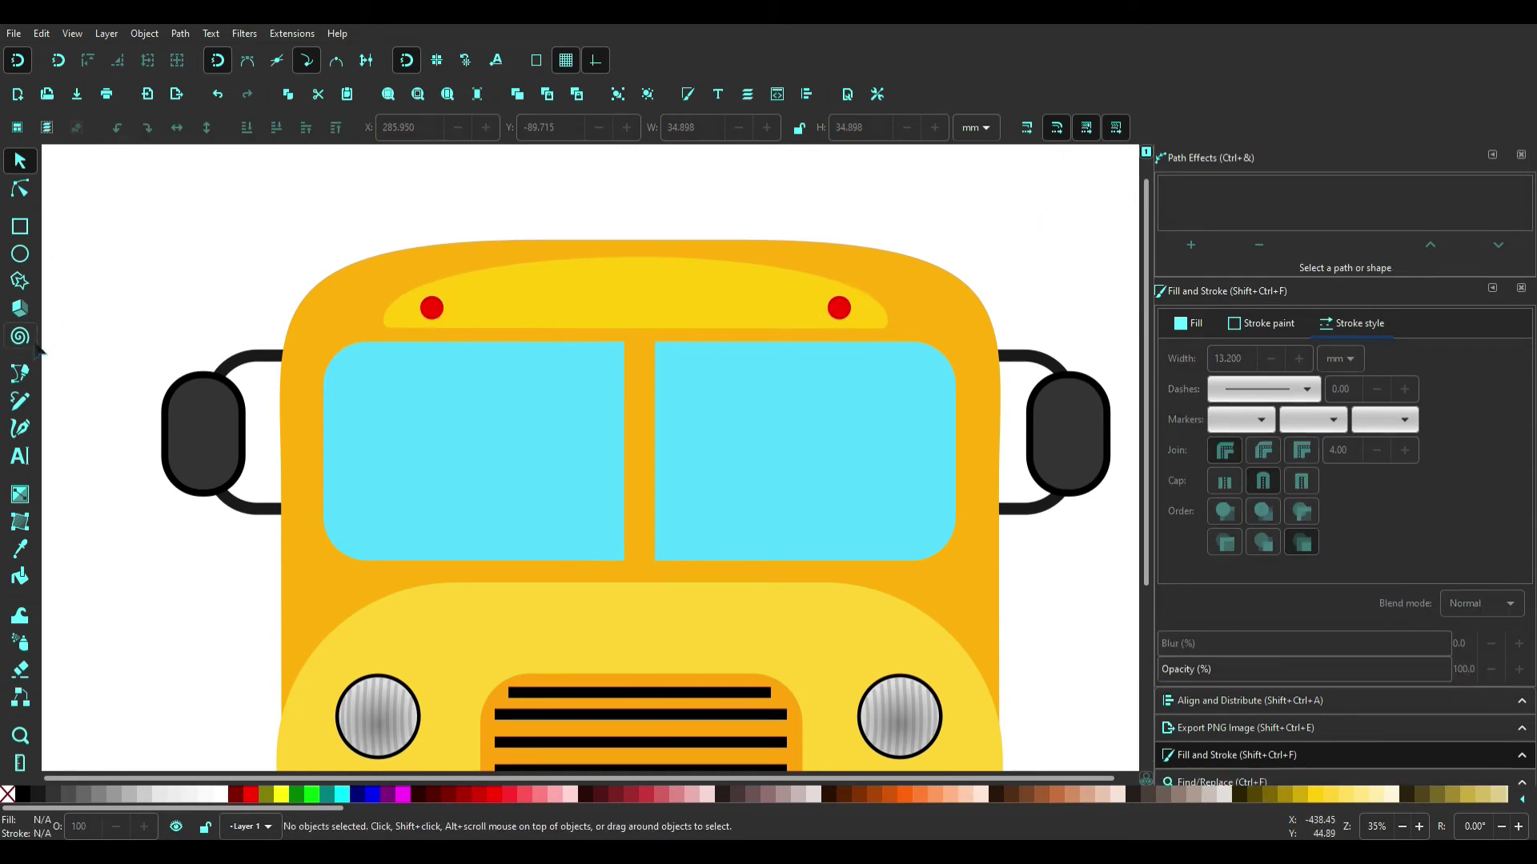
Step: Create a SCHOOL BUS text frame and select all its text
left_click(20, 456)
left_click_drag(152, 201, 327, 239)
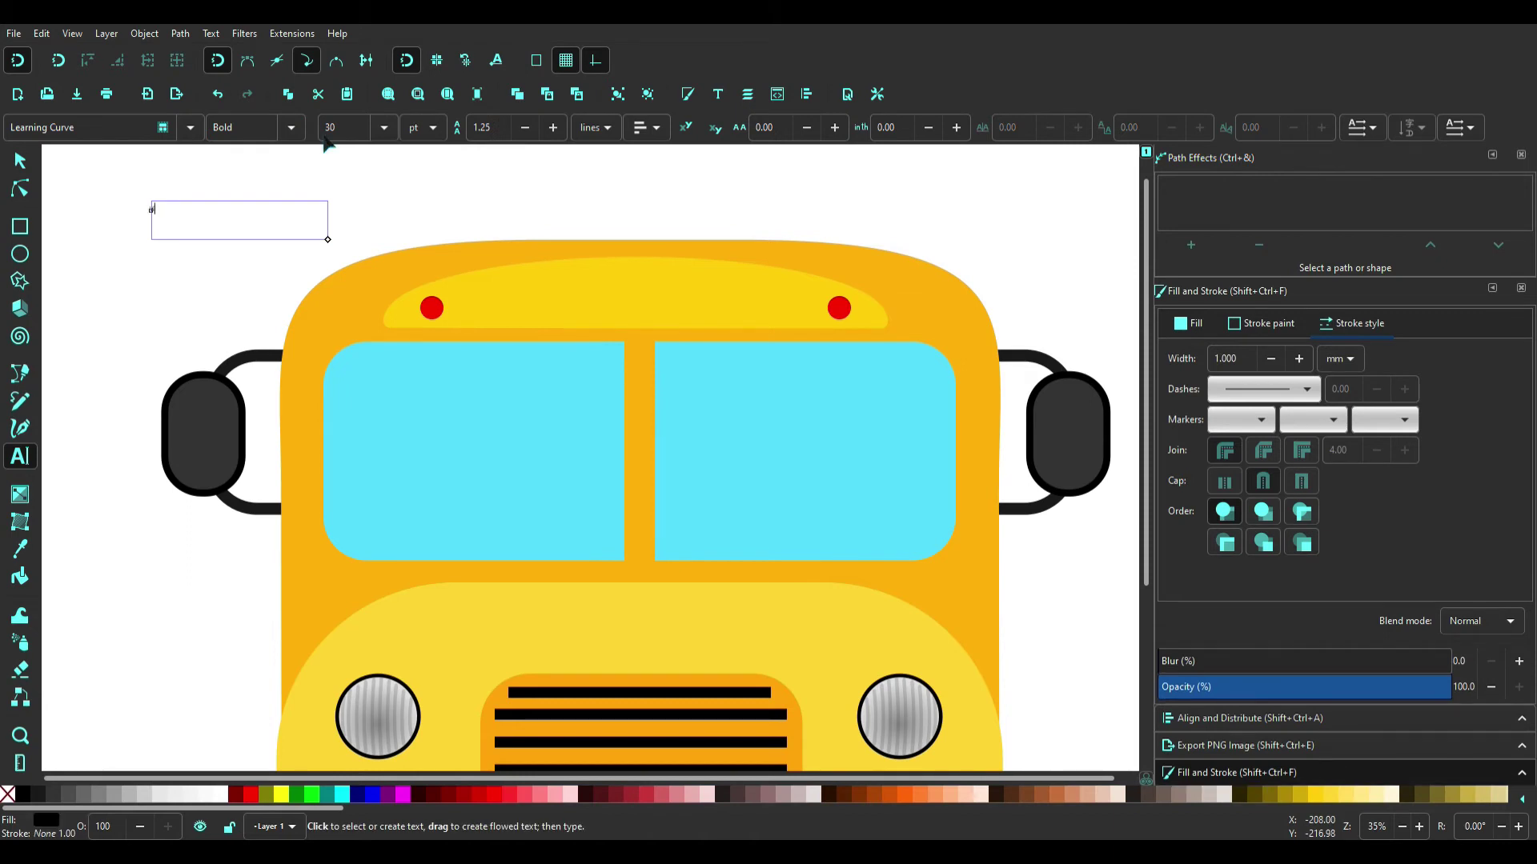
type("SCHOOL BUS")
key("ctrl+a")
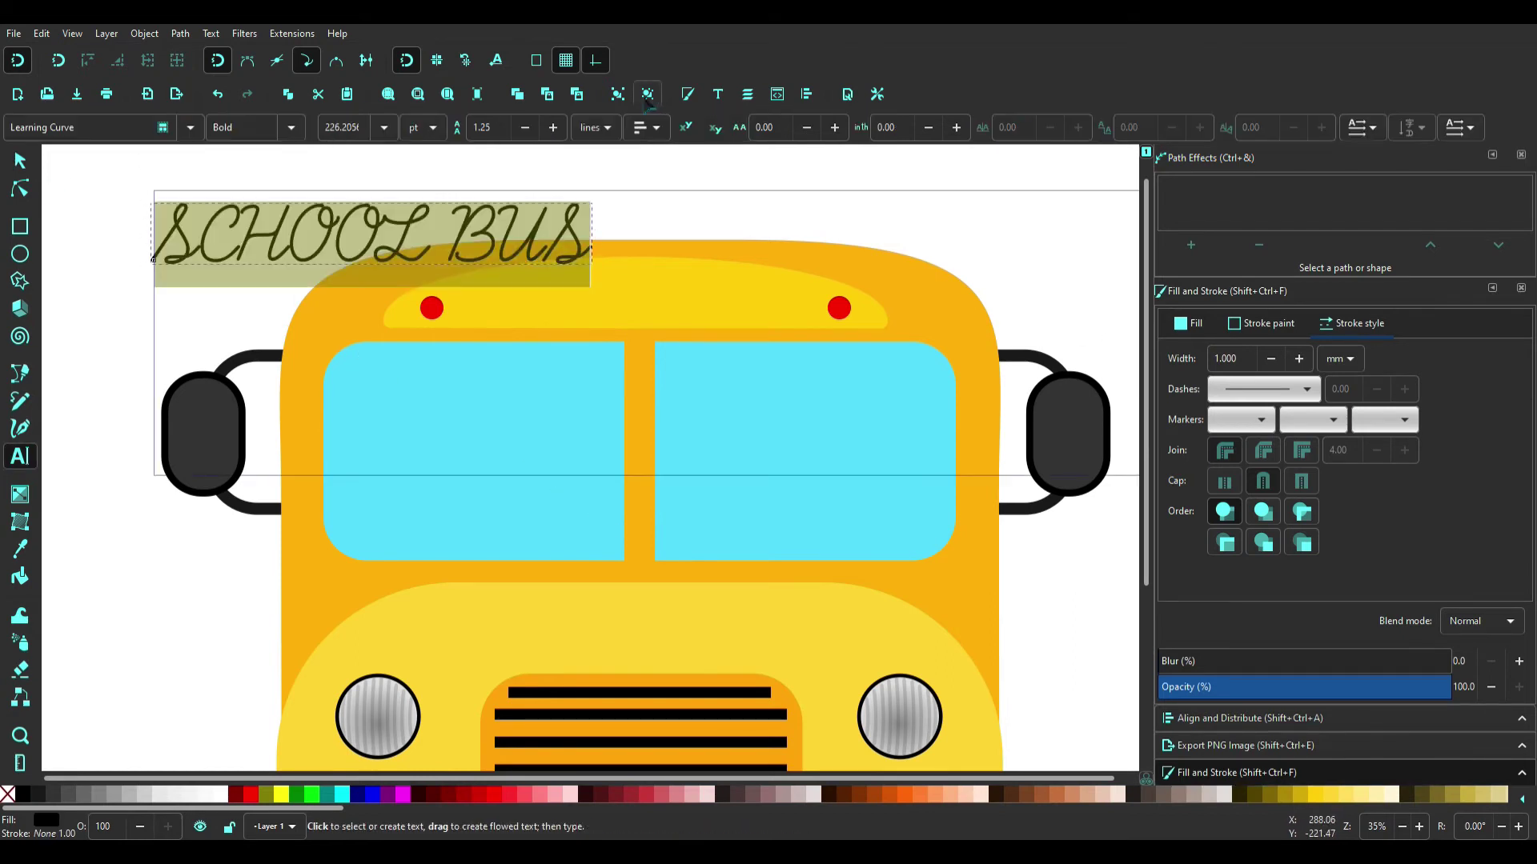
Step: Apply the BalloonEFExtraBold font to the SCHOOL BUS text
left_click(730, 109)
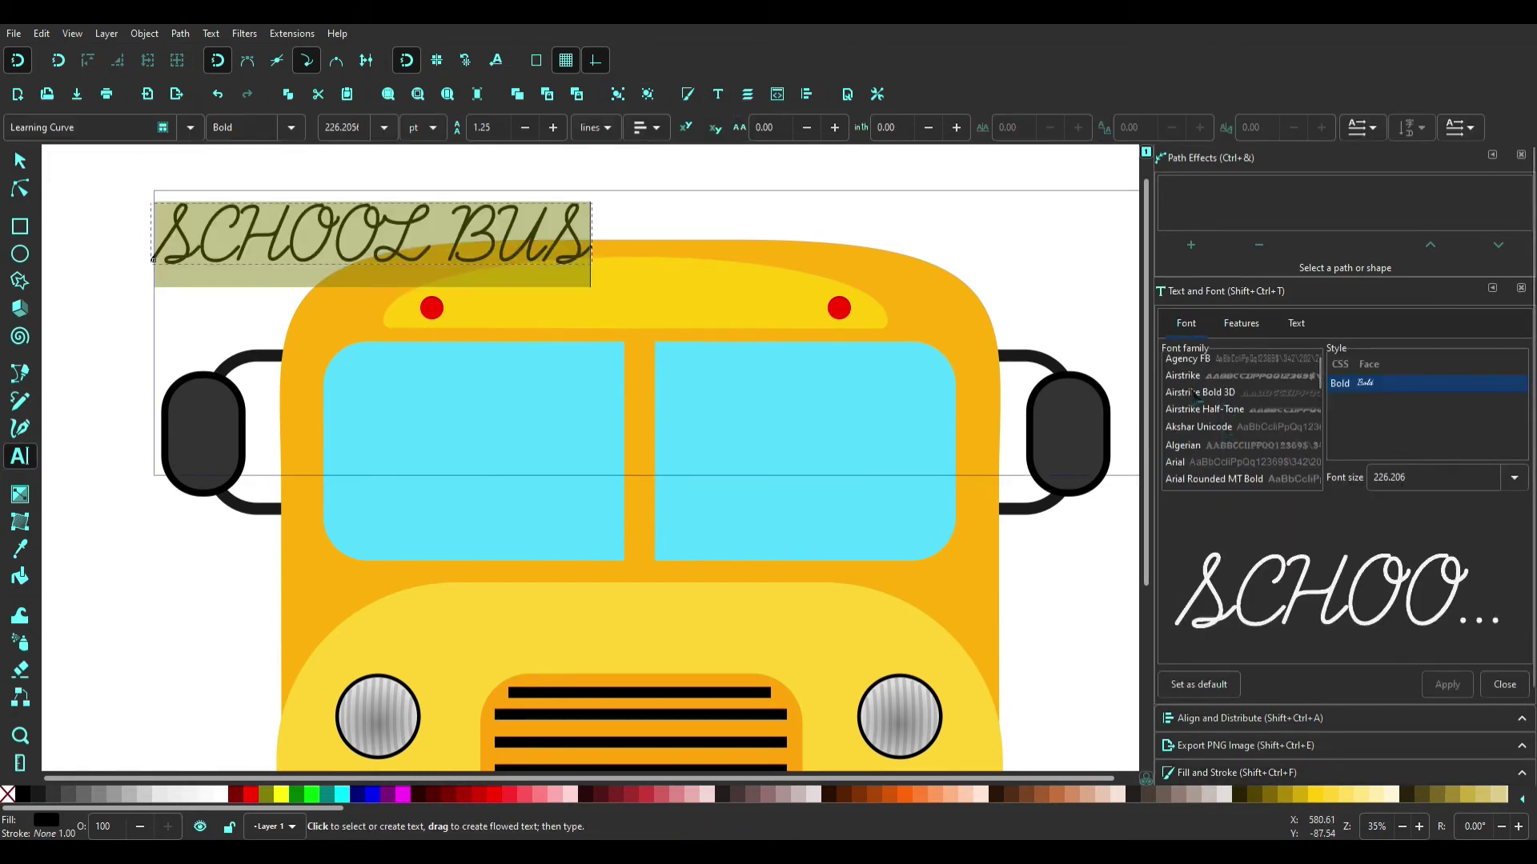
scroll(1201, 401, "down", 3)
scroll(1223, 432, "down", 2)
scroll(1222, 428, "down", 1)
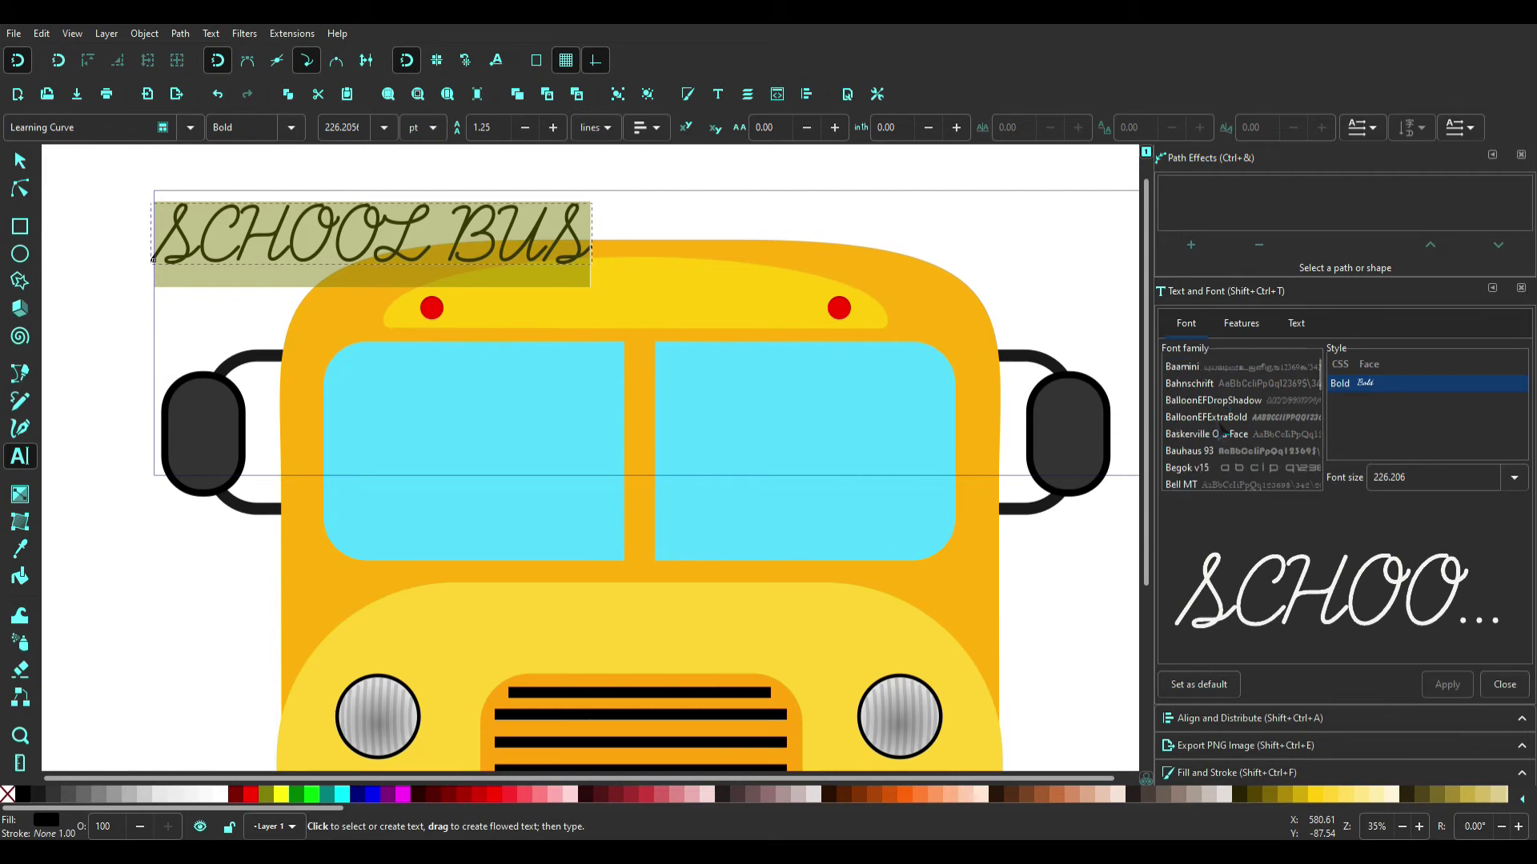
left_click(1223, 418)
left_click(1453, 685)
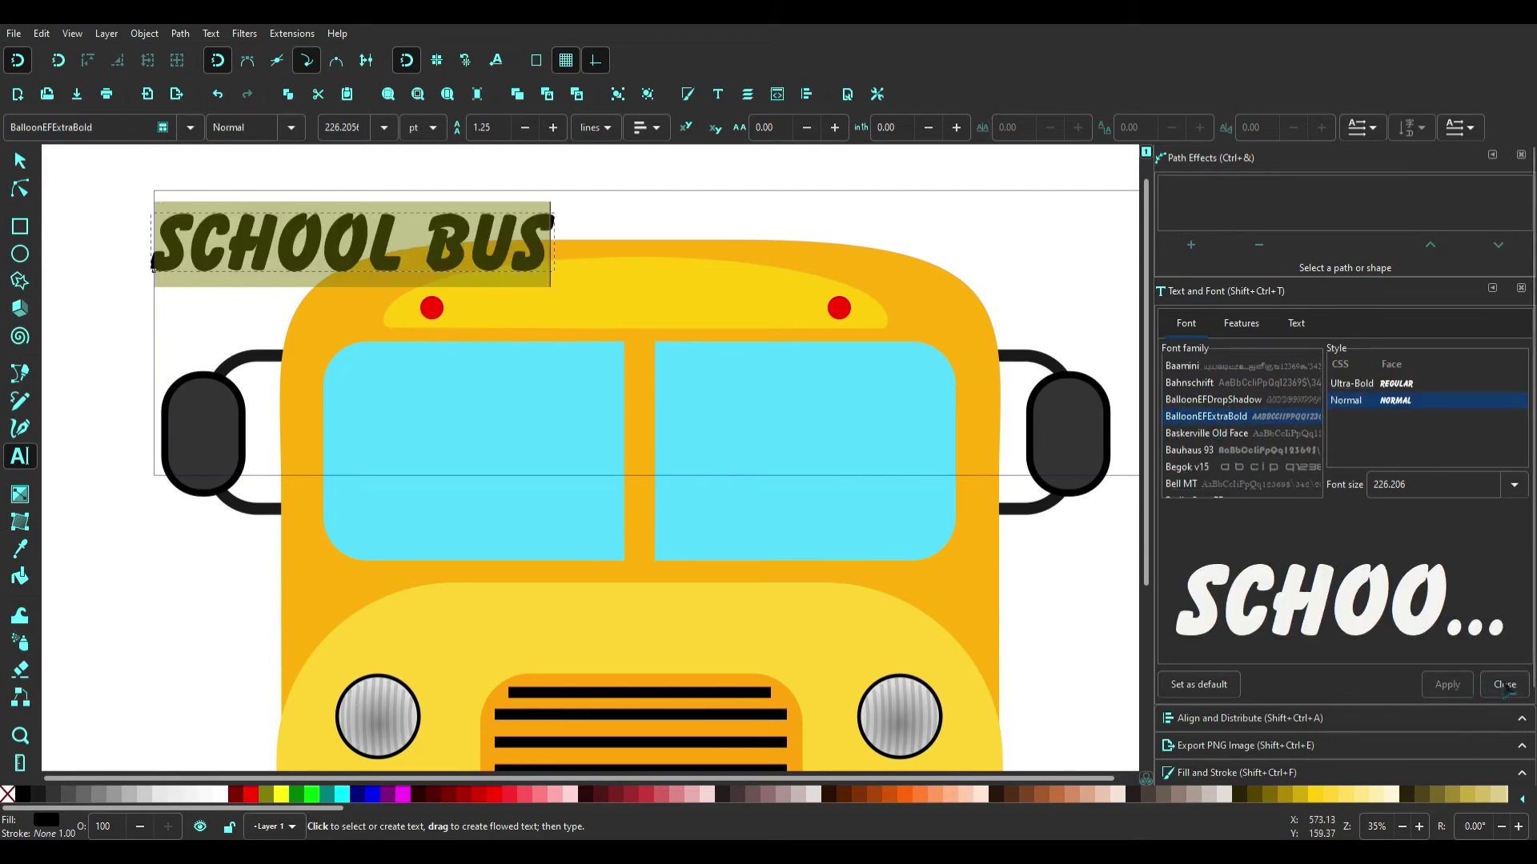
Step: Move SCHOOL BUS onto the roof strip and shrink it to fit between the lights
left_click(20, 161)
mouse_move(521, 226)
left_mouse_down()
mouse_move(814, 280)
mouse_move(663, 301)
left_mouse_up()
key("ctrl+g")
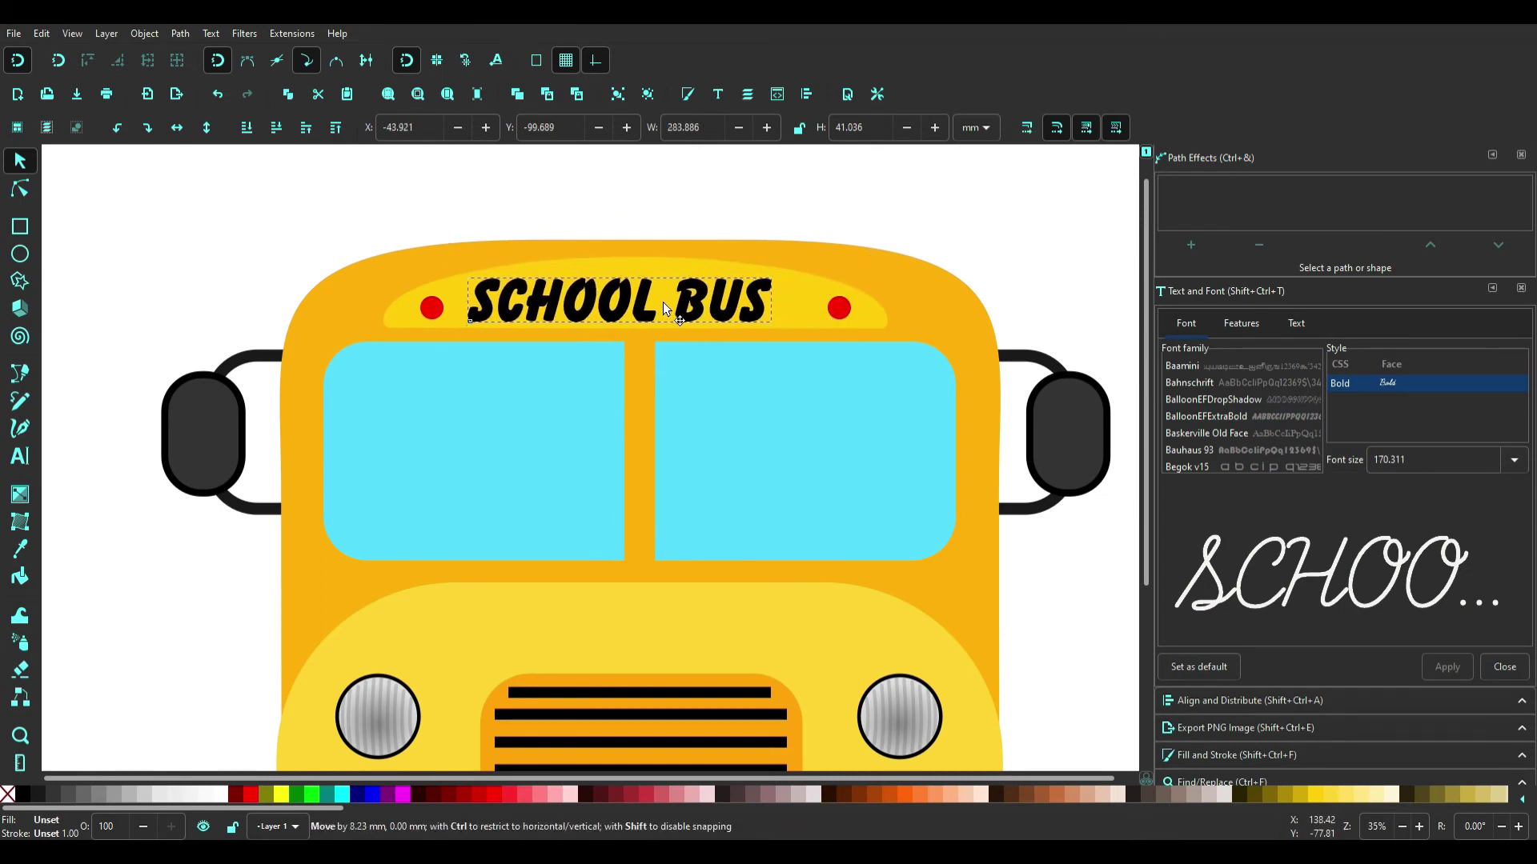
scroll(813, 282, "down", 2)
left_click(933, 223)
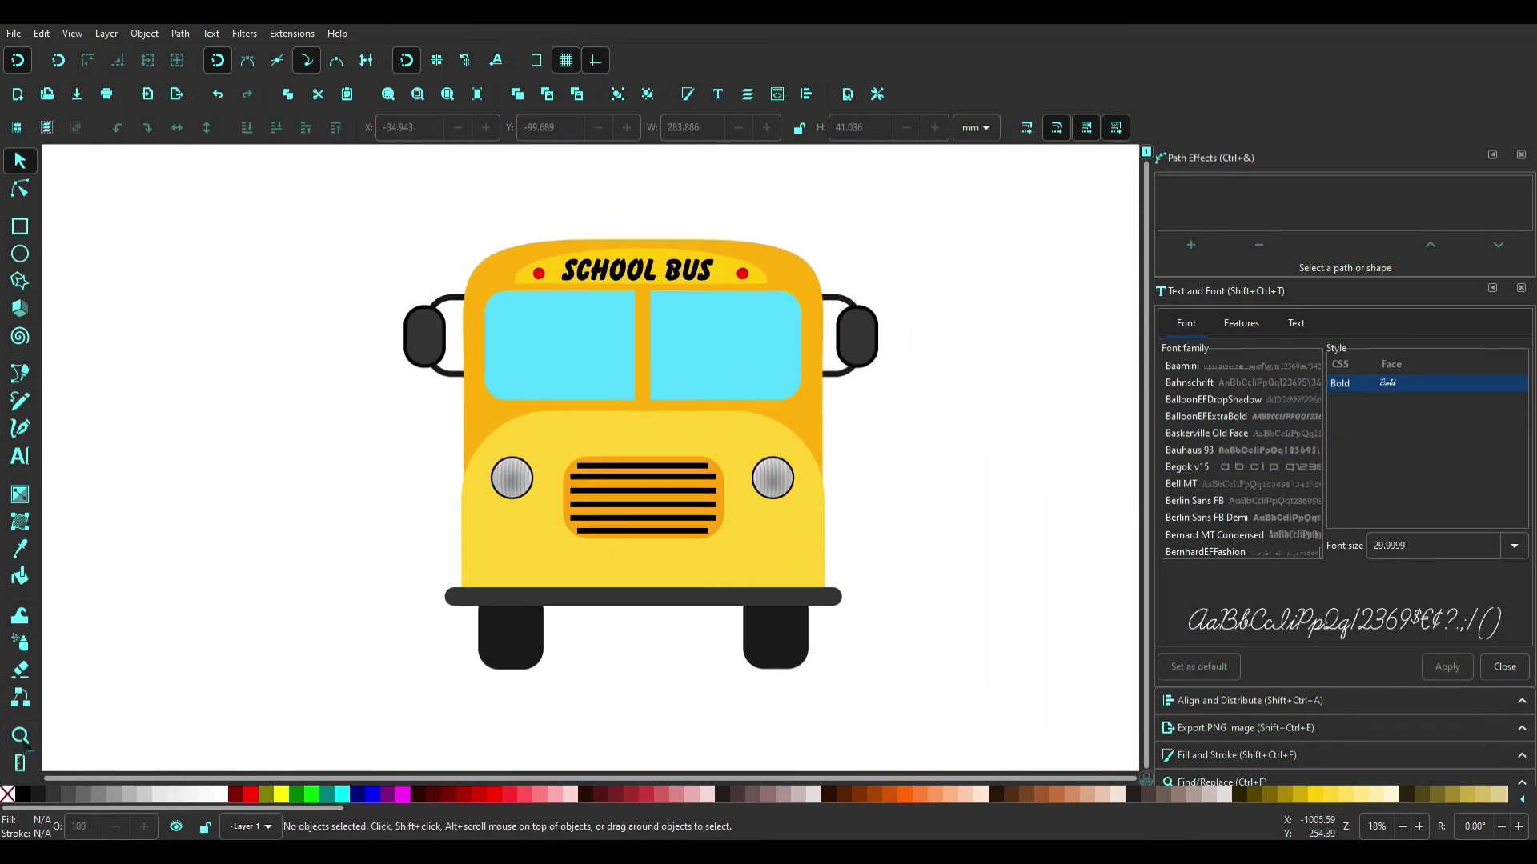
Step: Draw a grey plate panel behind the bumper, stretch it down and centre it
left_click(20, 226)
left_click_drag(544, 560, 636, 598)
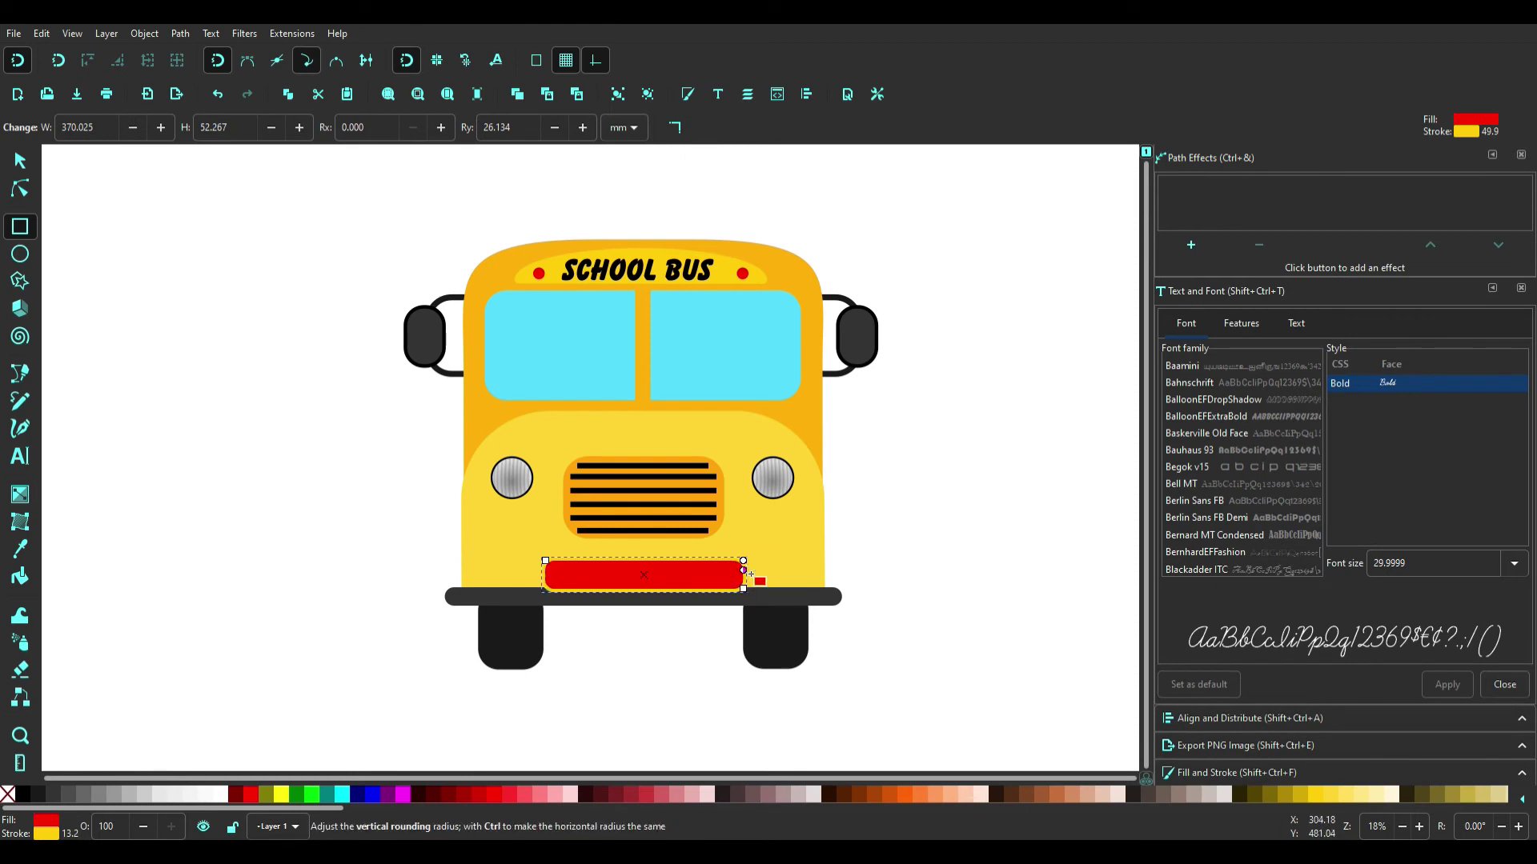
key("s")
left_click(124, 803)
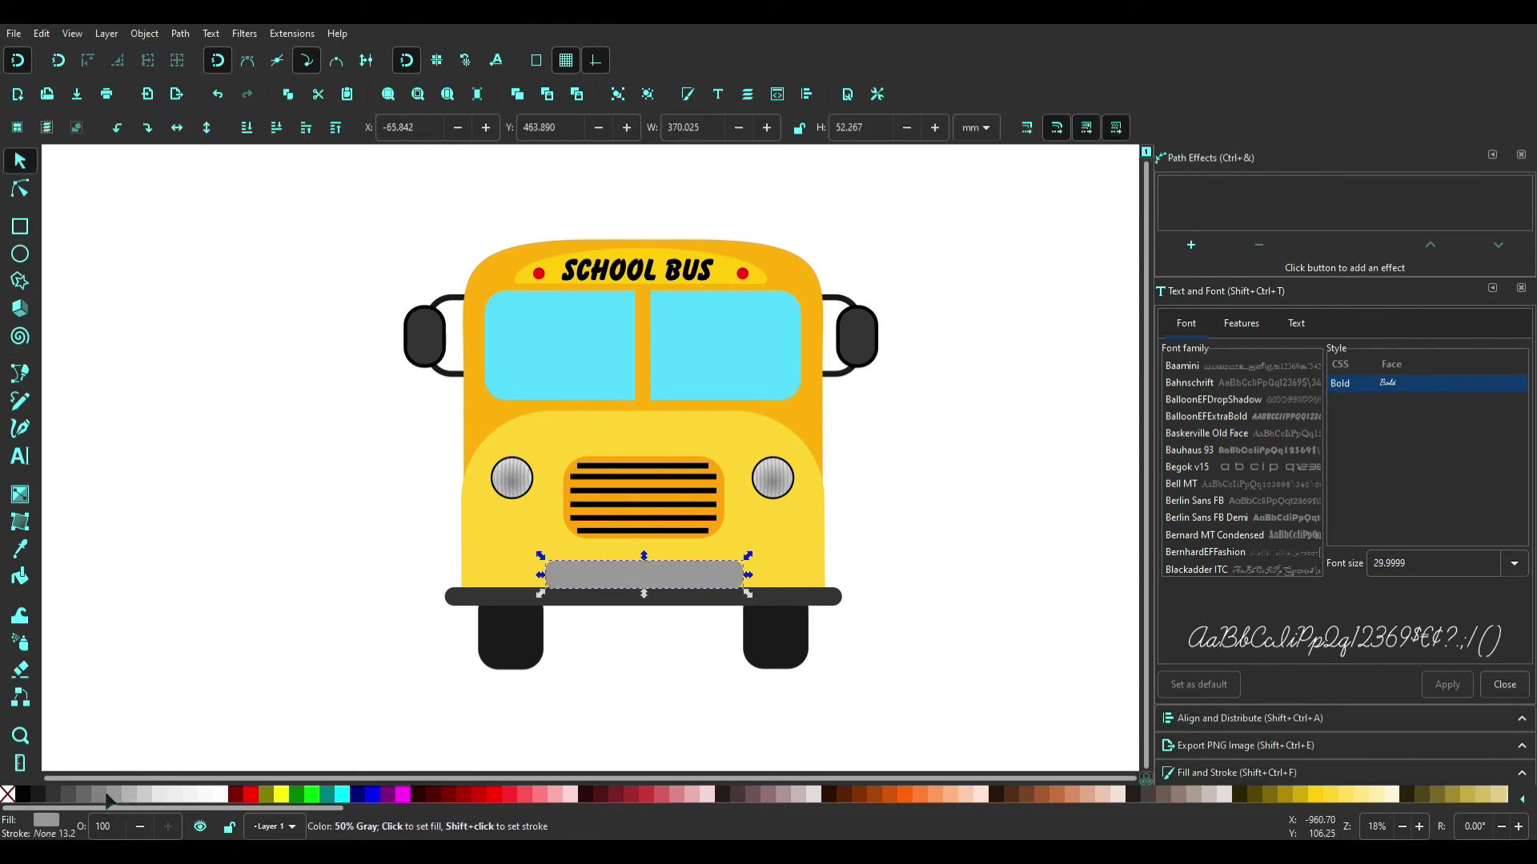
left_click(136, 797)
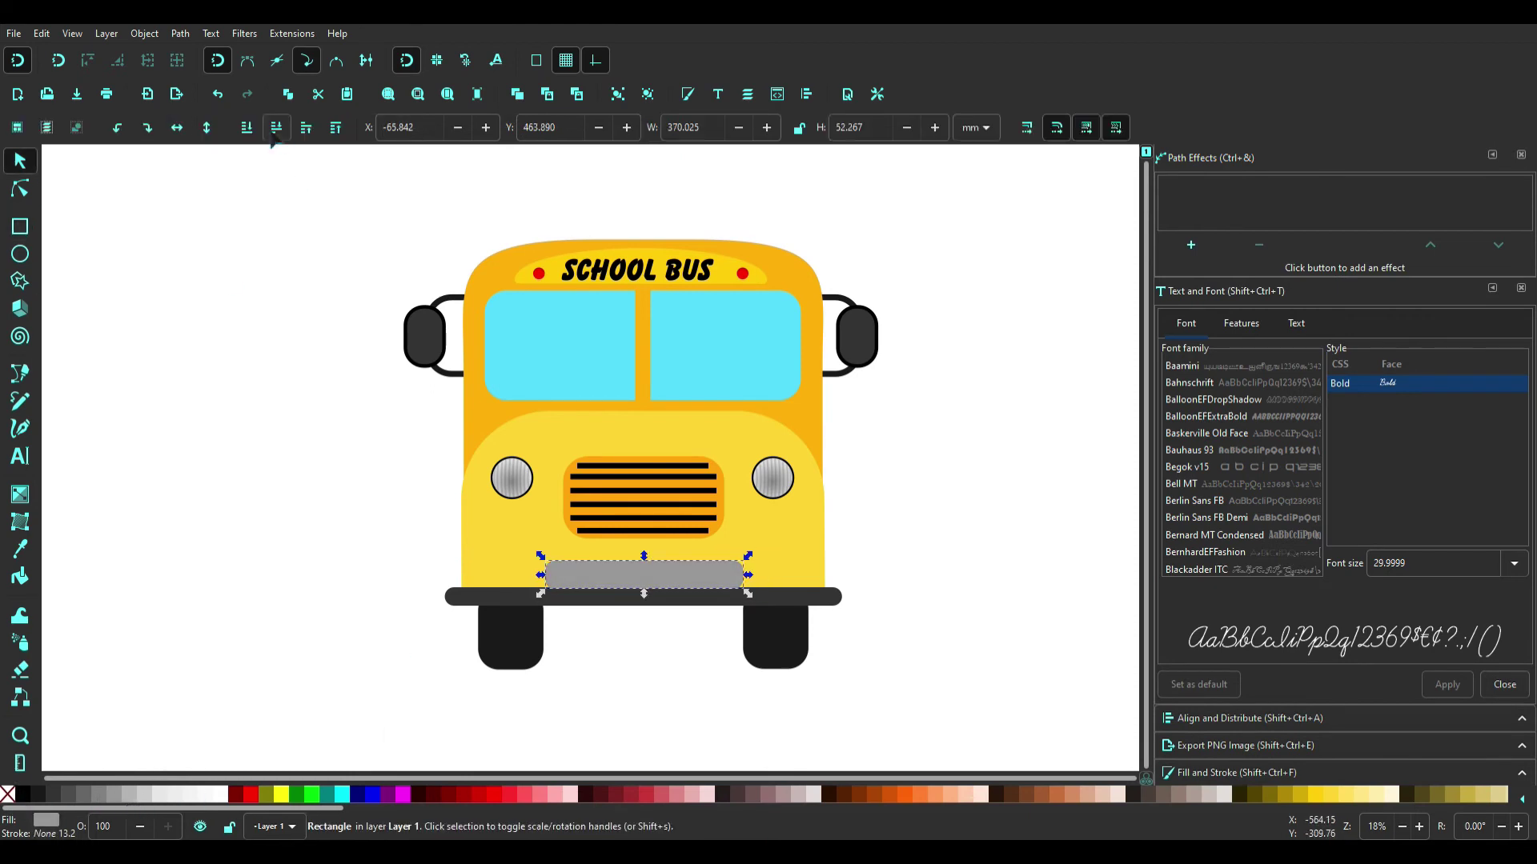
left_click(276, 127)
scroll(710, 529, "up", 2)
left_click_drag(559, 651, 582, 606)
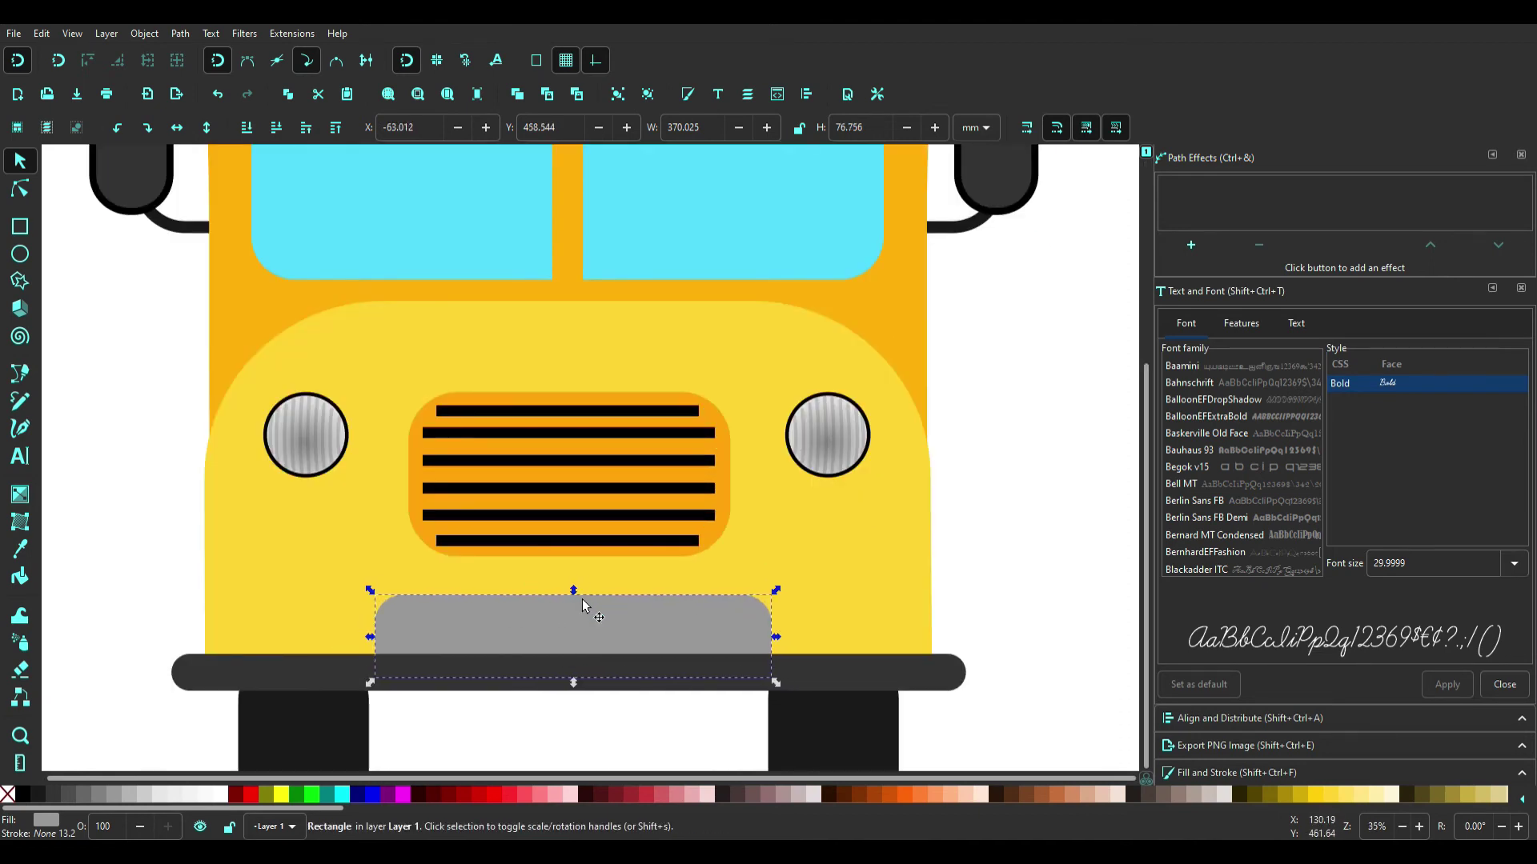
key("Left")
key("Left")
key("Left")
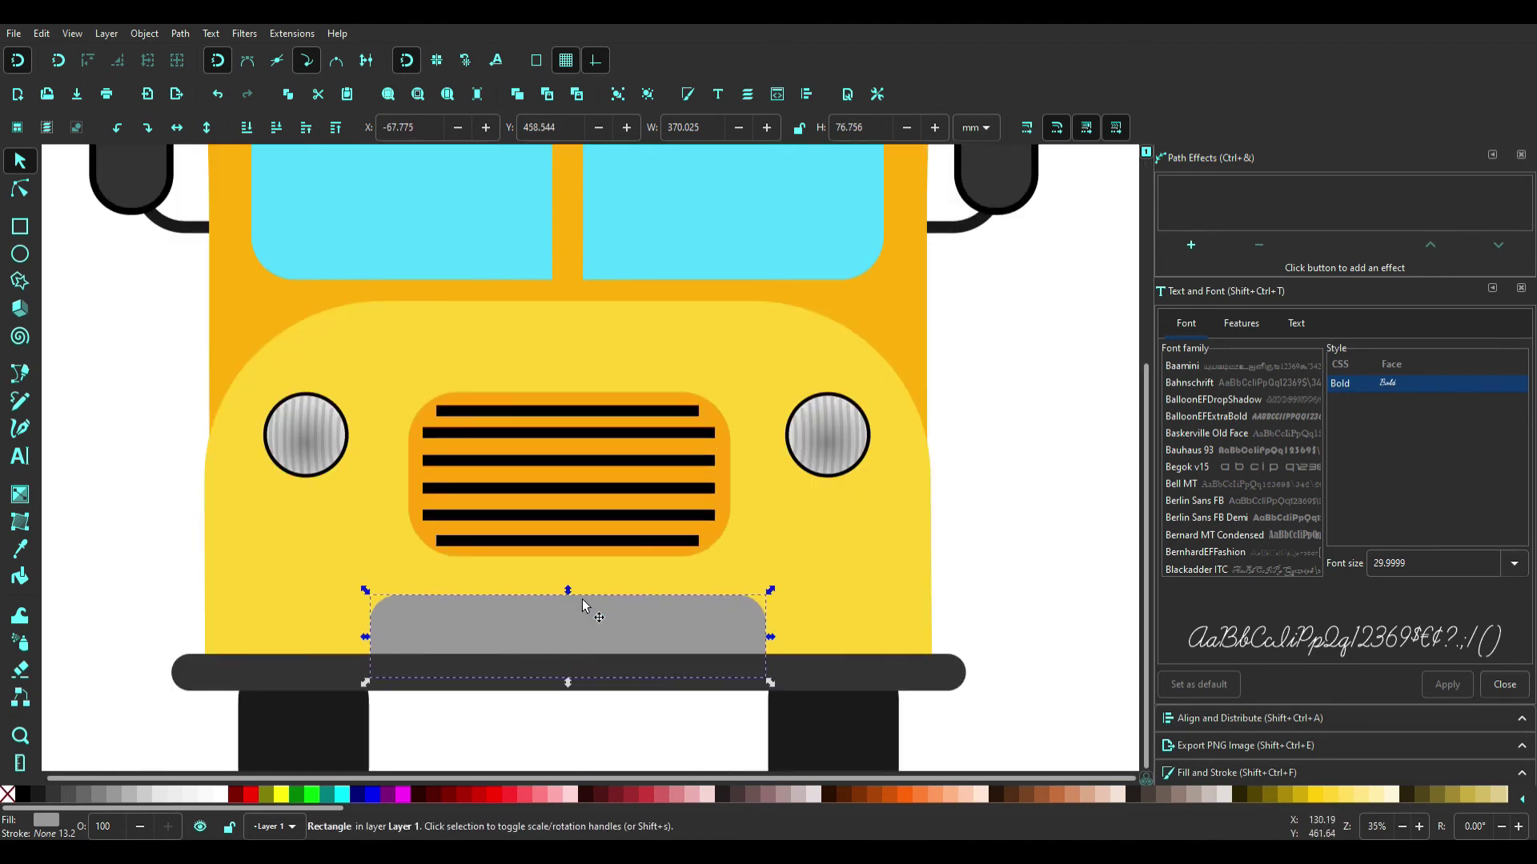
left_click(969, 585)
Step: Draw an orange indicator below the right headlight and a red-outlined rectangle around it
key("r")
left_click_drag(793, 504, 875, 545)
left_click(21, 161)
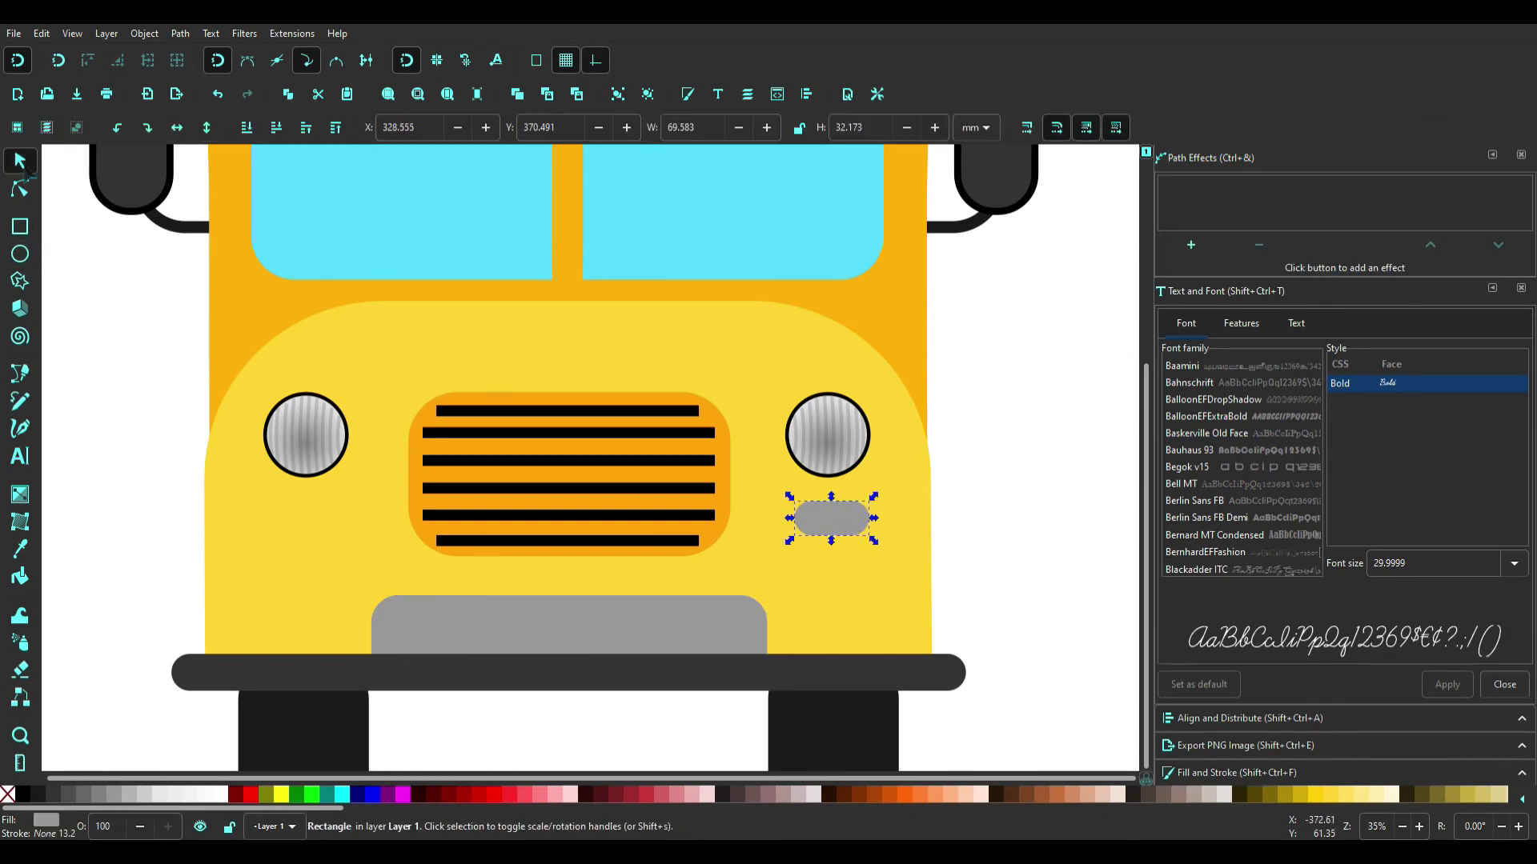
left_click(904, 794)
left_click(492, 794, "shift")
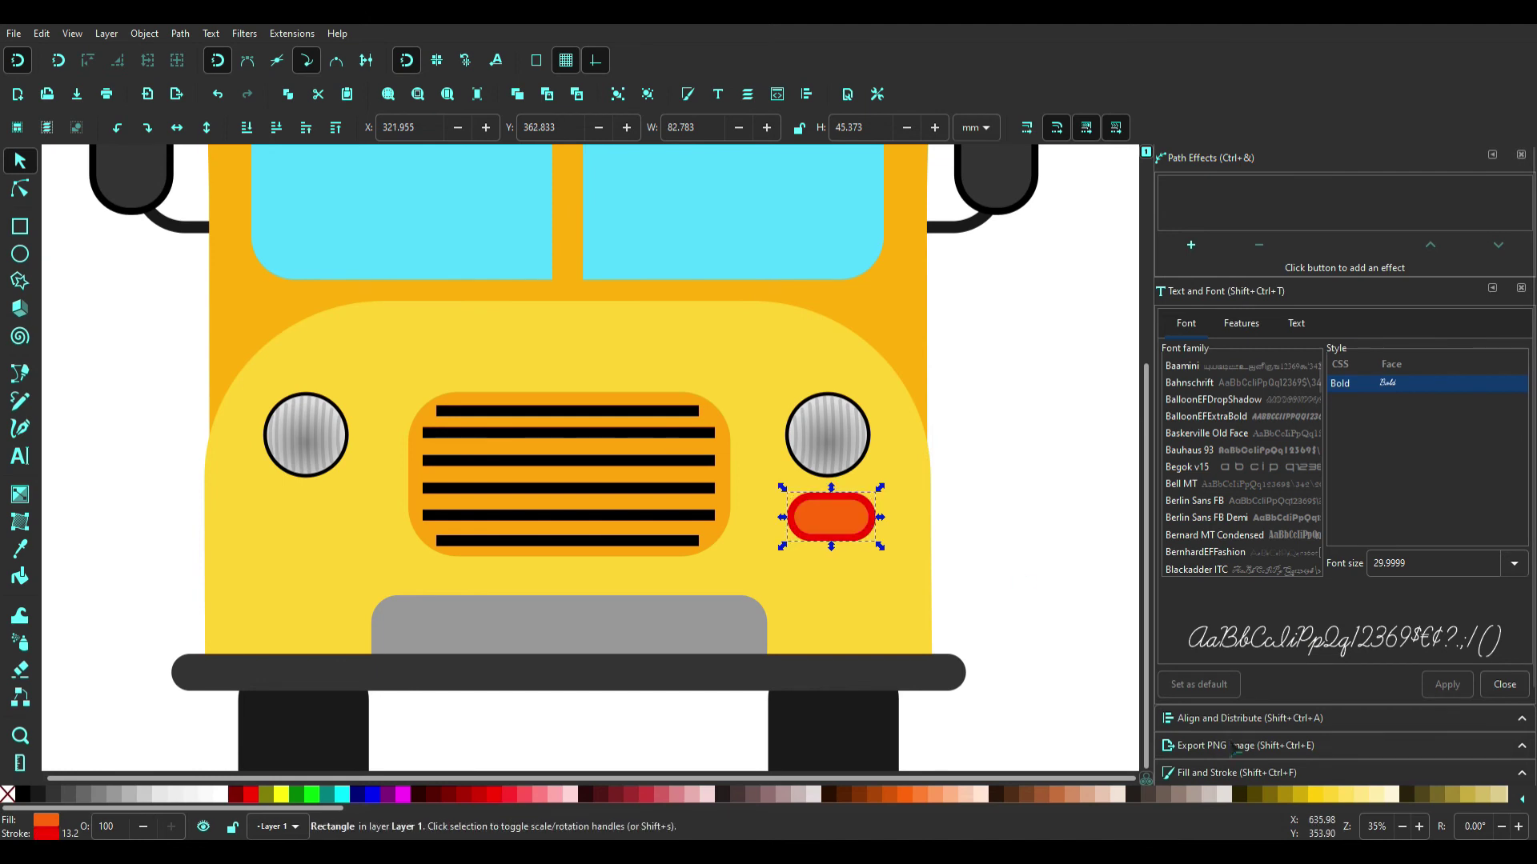
left_click(7, 794, "shift")
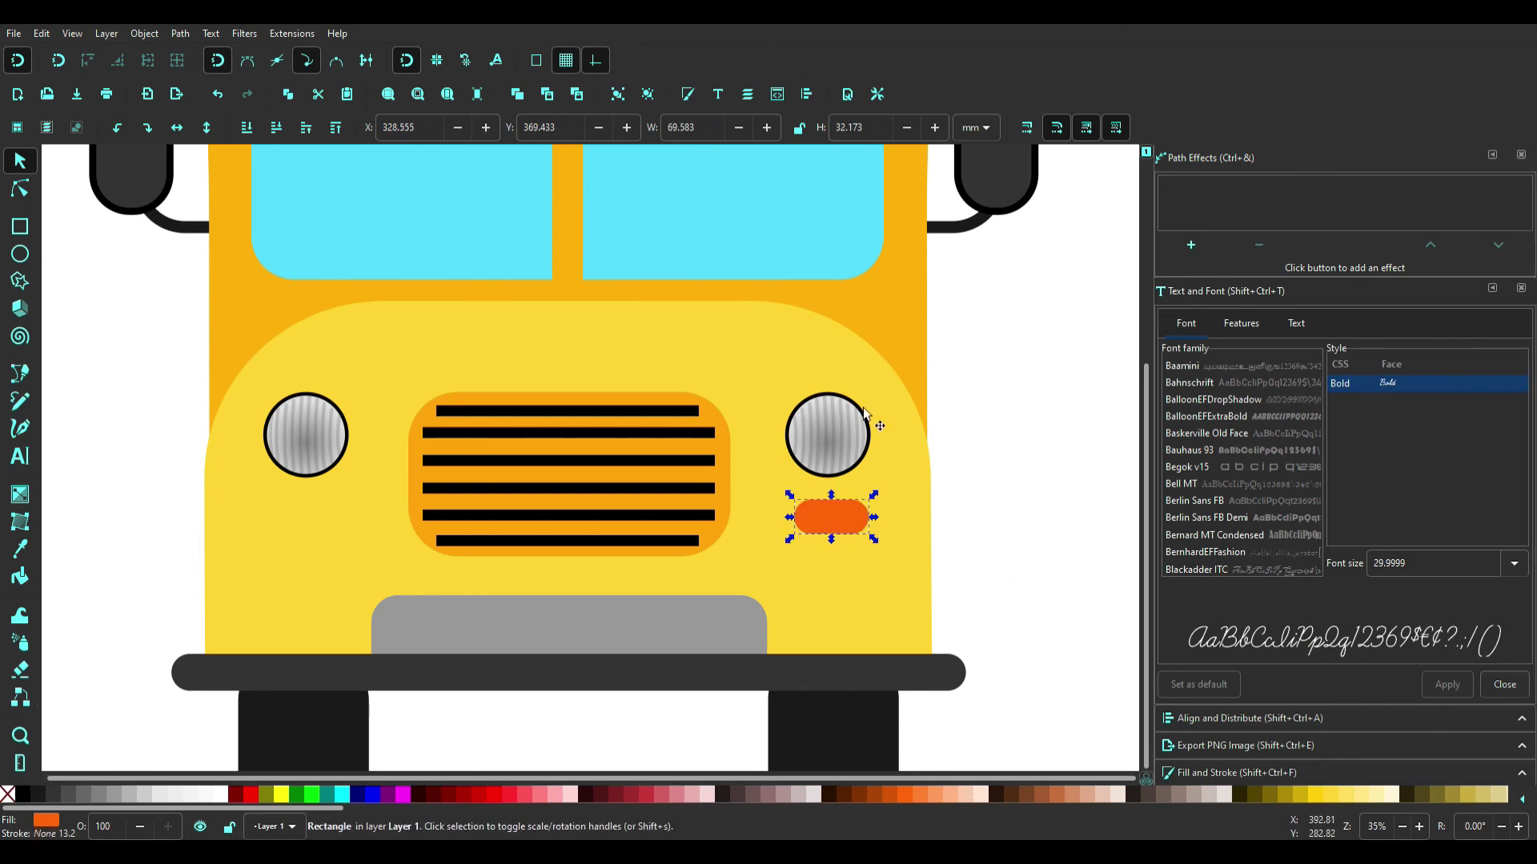
key("Escape")
key("r")
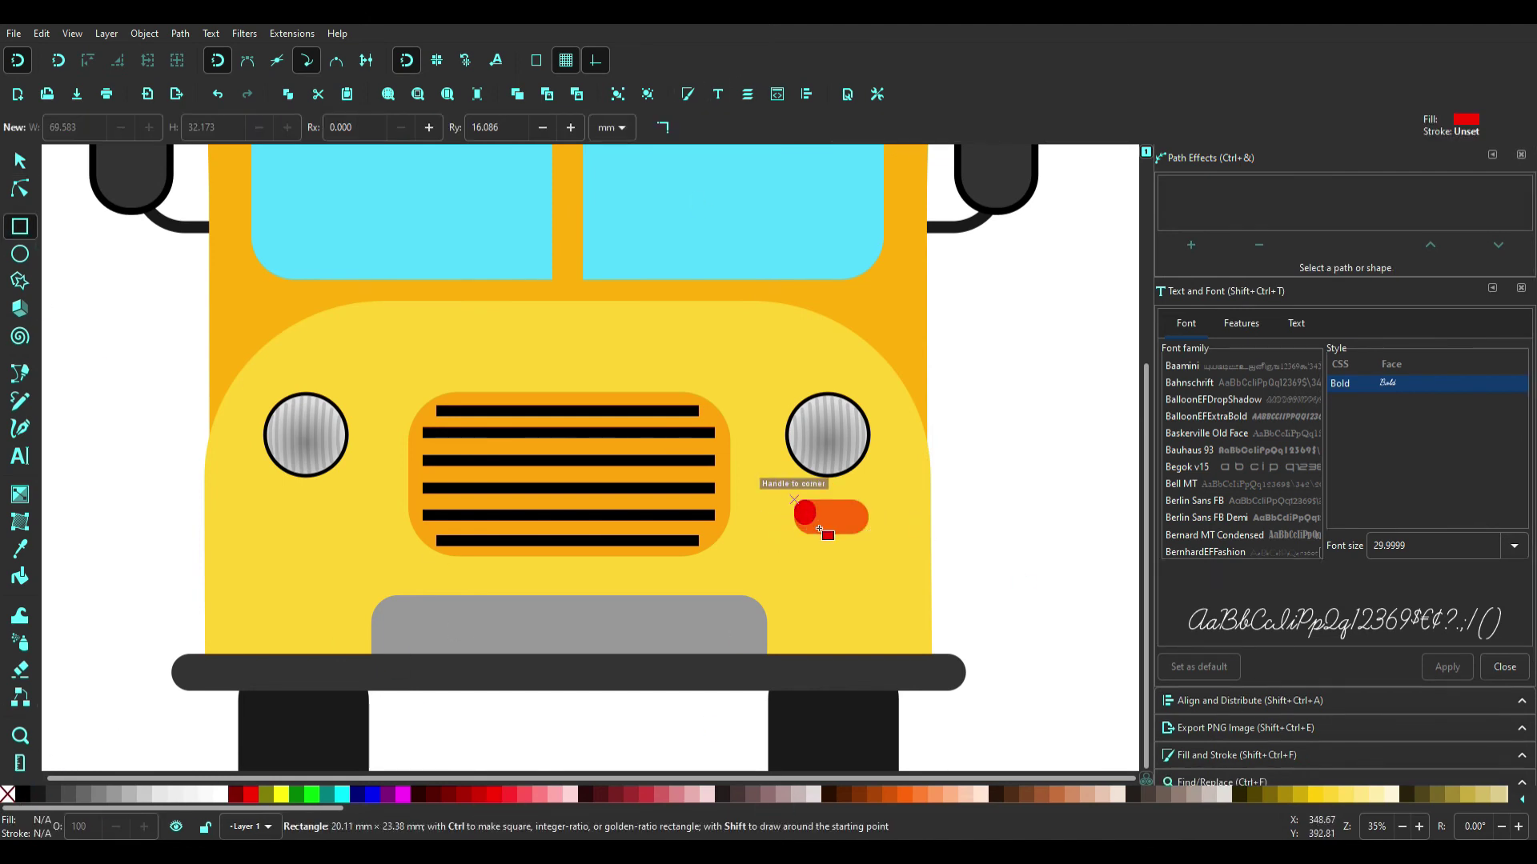
left_click_drag(794, 500, 870, 535)
Step: Remove the red rectangle's fill, blur it about 26% and enlarge the glow around the indicator
left_click(7, 794)
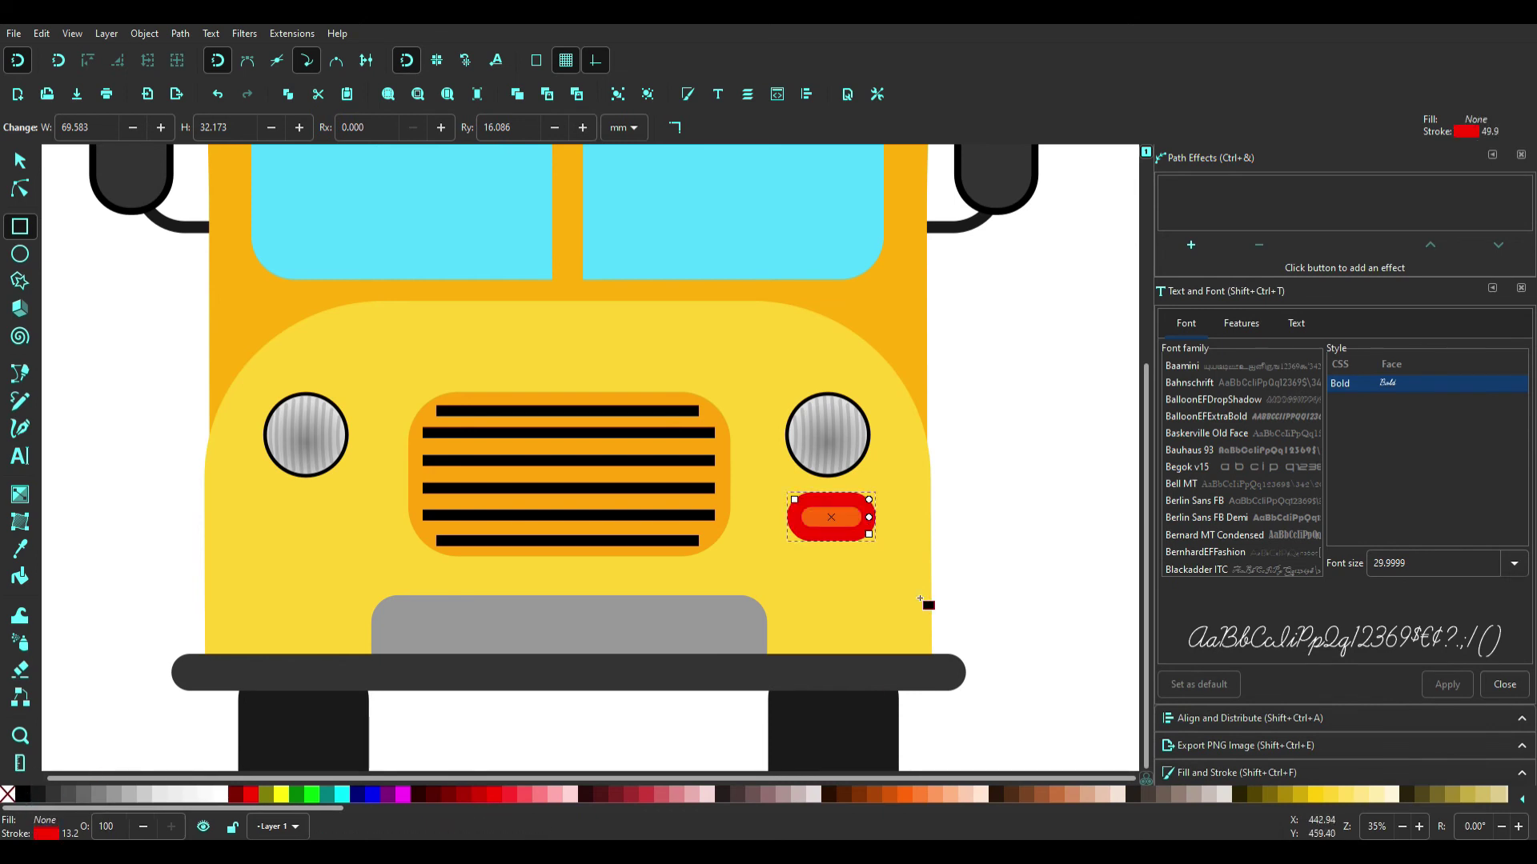
key("s")
key("ctrl+shift+f")
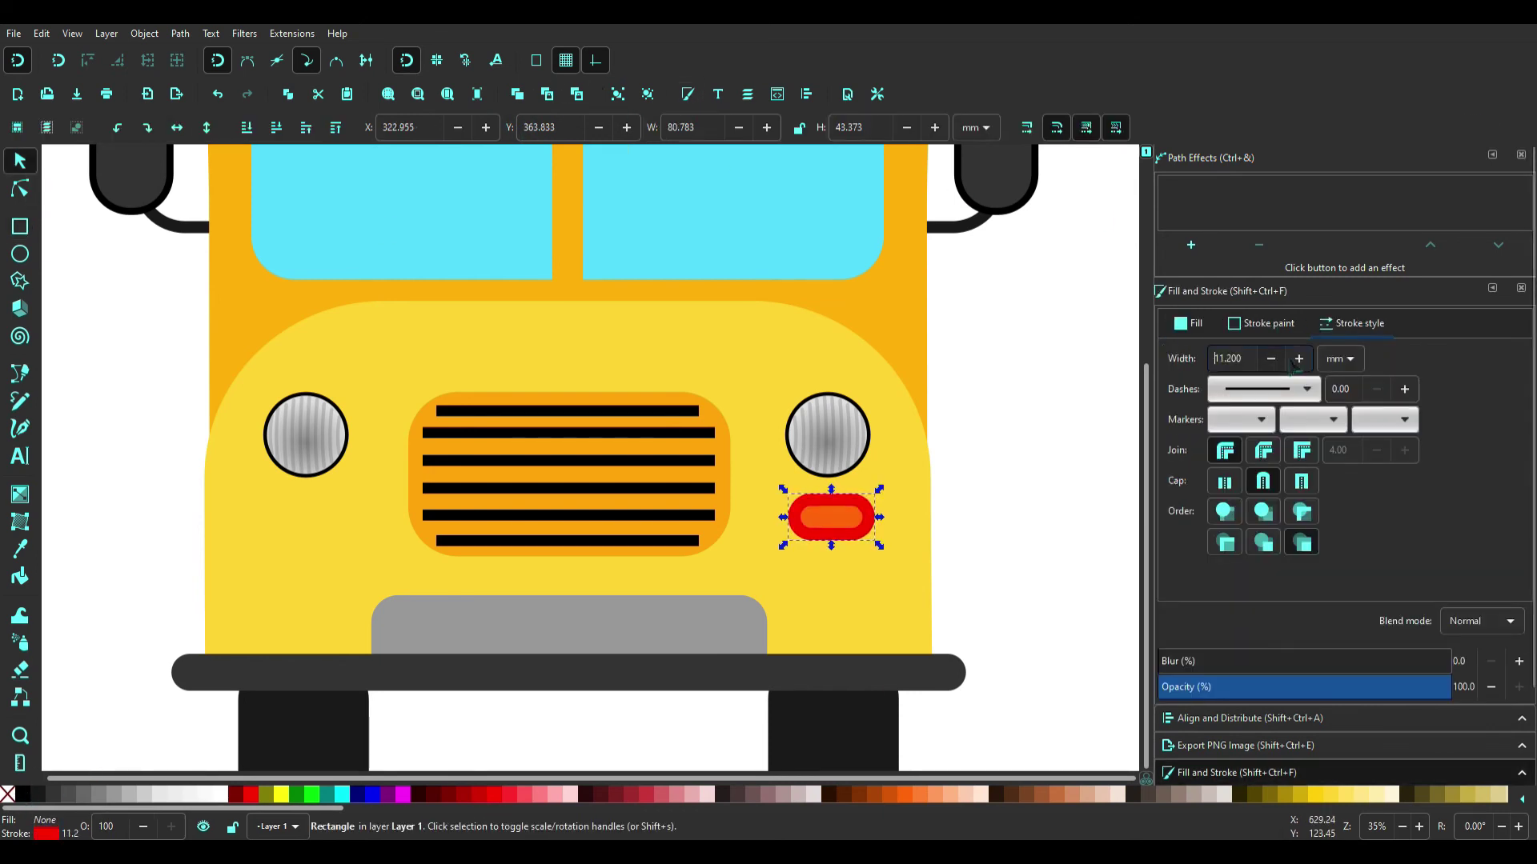
left_click(1188, 324)
mouse_move(1160, 661)
left_mouse_down()
mouse_move(1234, 661)
mouse_move(1498, 769)
mouse_move(1238, 803)
left_mouse_up()
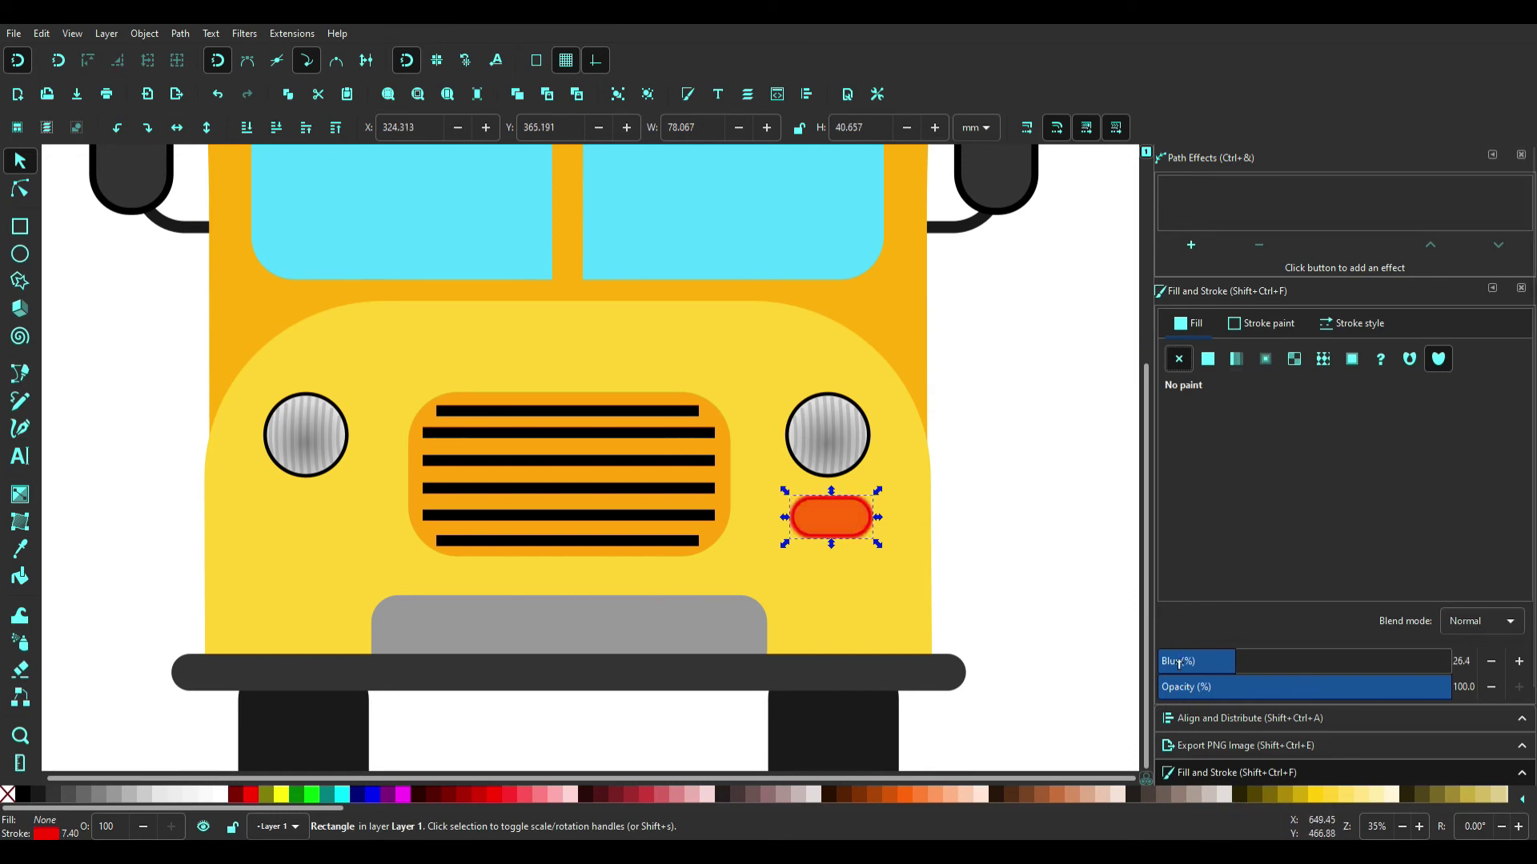
scroll(891, 517, "up", 3)
scroll(891, 517, "up", 1)
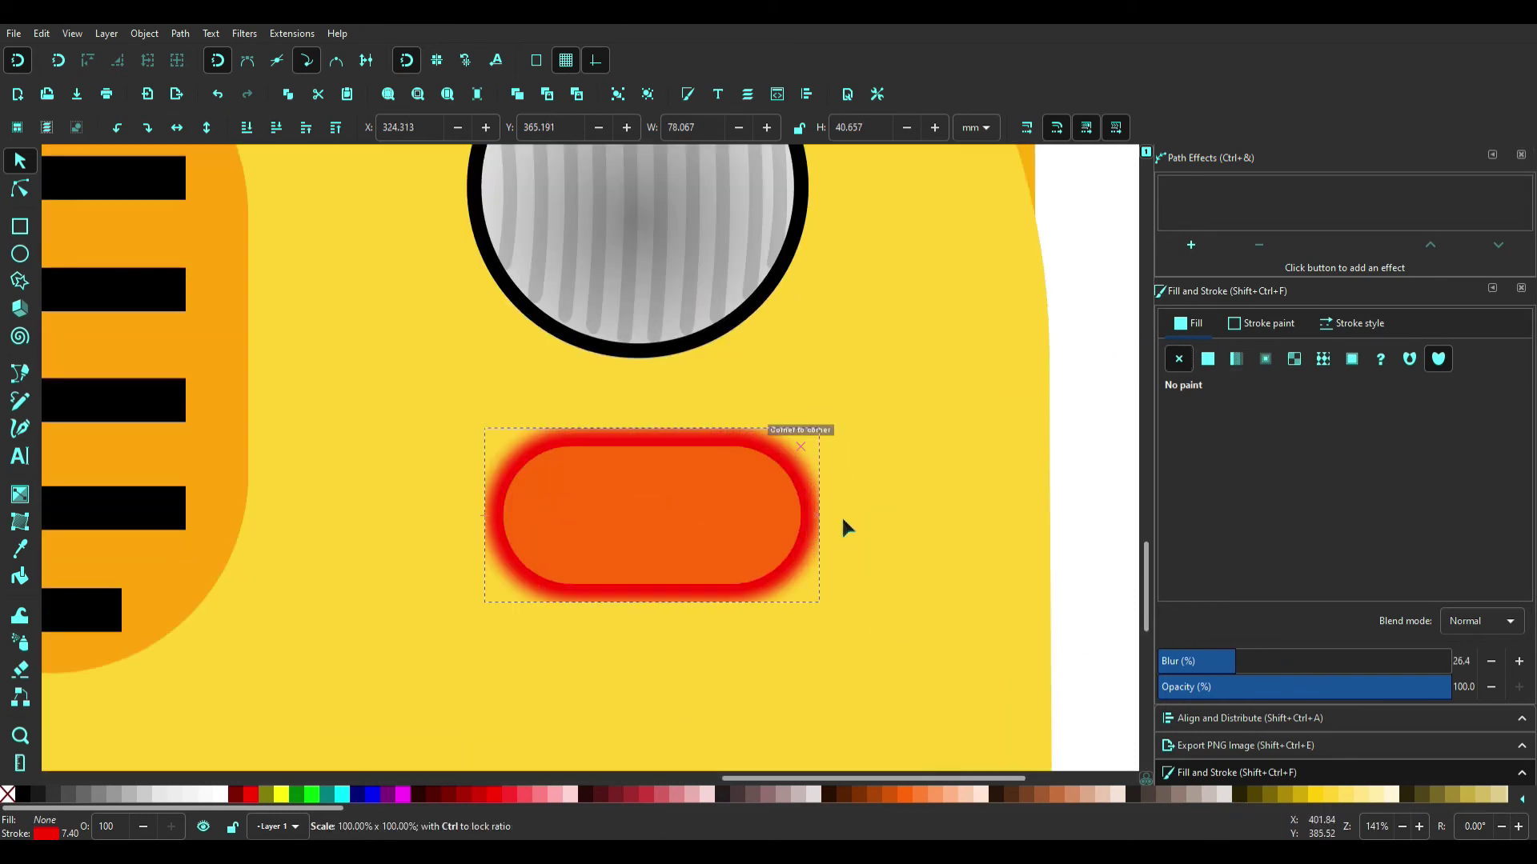
left_click_drag(843, 519, 847, 517)
left_click_drag(485, 519, 461, 511)
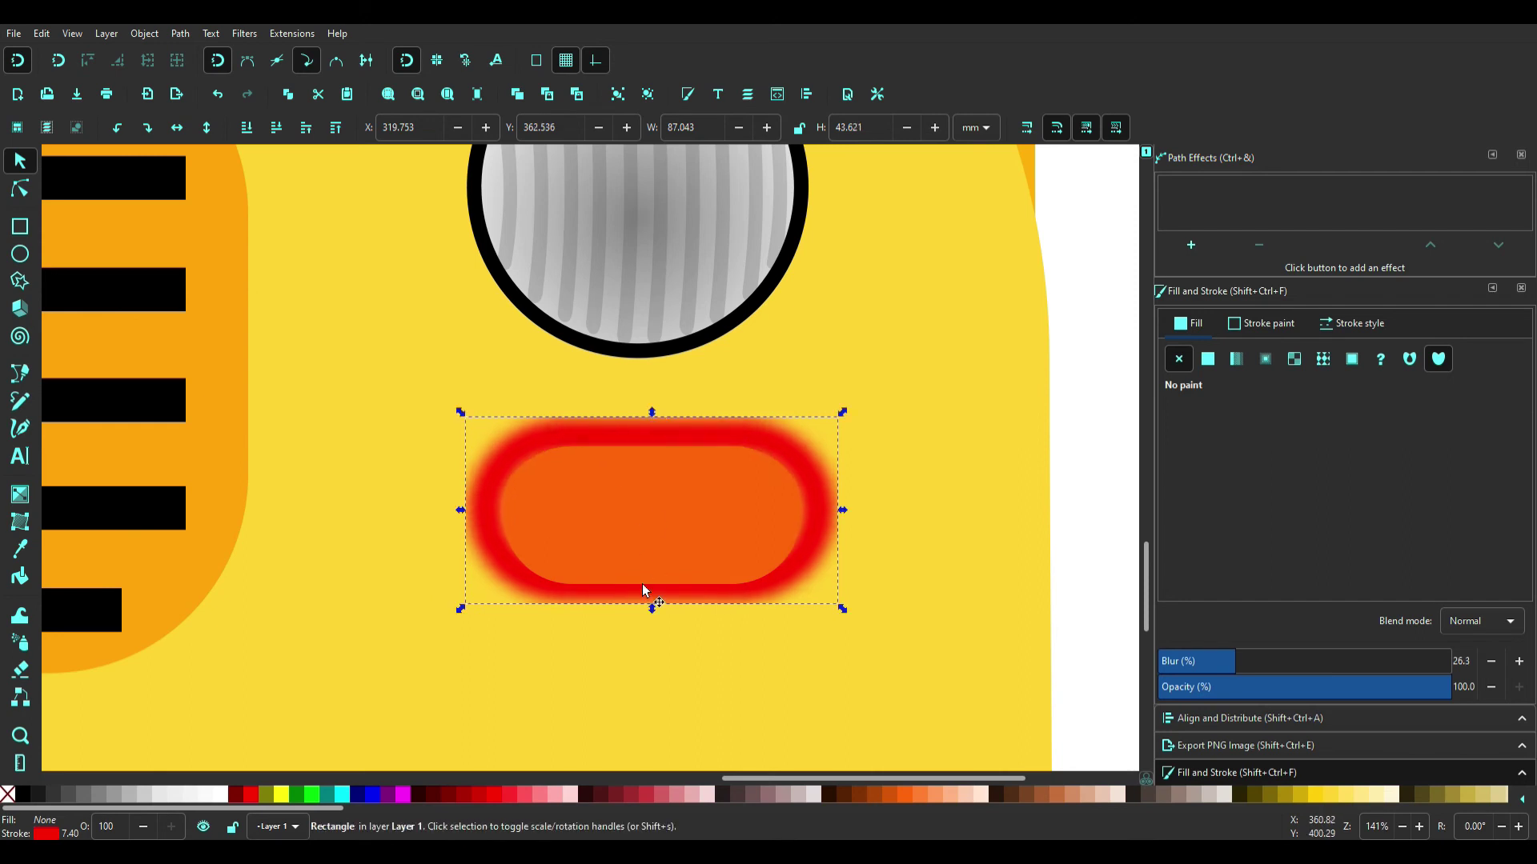
left_click_drag(652, 606, 652, 616)
scroll(506, 664, "down", 4)
scroll(882, 488, "down", 4)
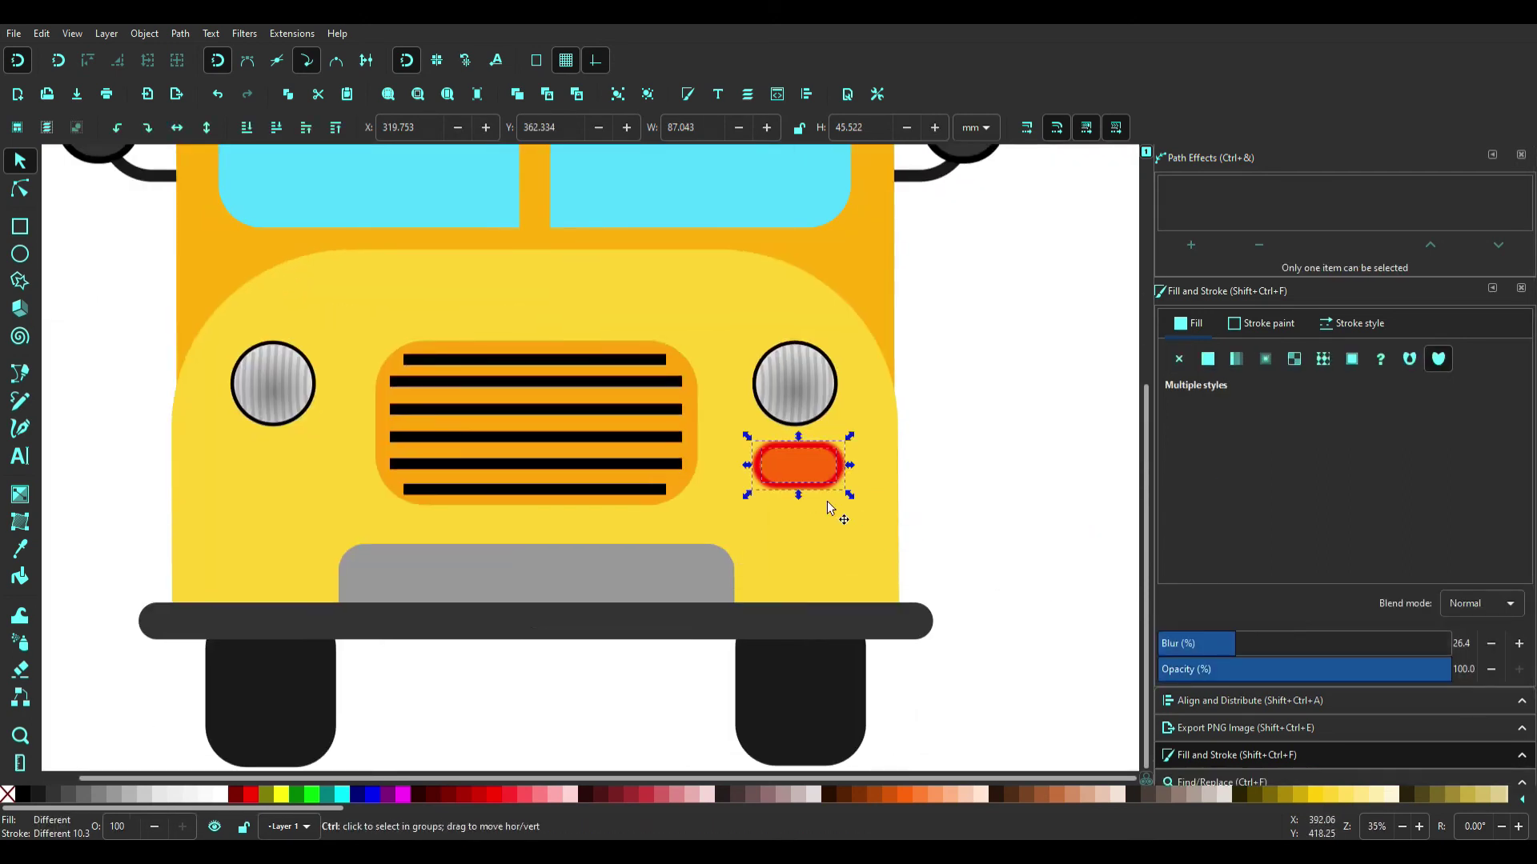
Step: Duplicate the indicator with its glow below the left headlight
mouse_move(798, 463)
left_mouse_down()
mouse_move(813, 459)
mouse_move(354, 456)
left_mouse_up()
key("ctrl+d")
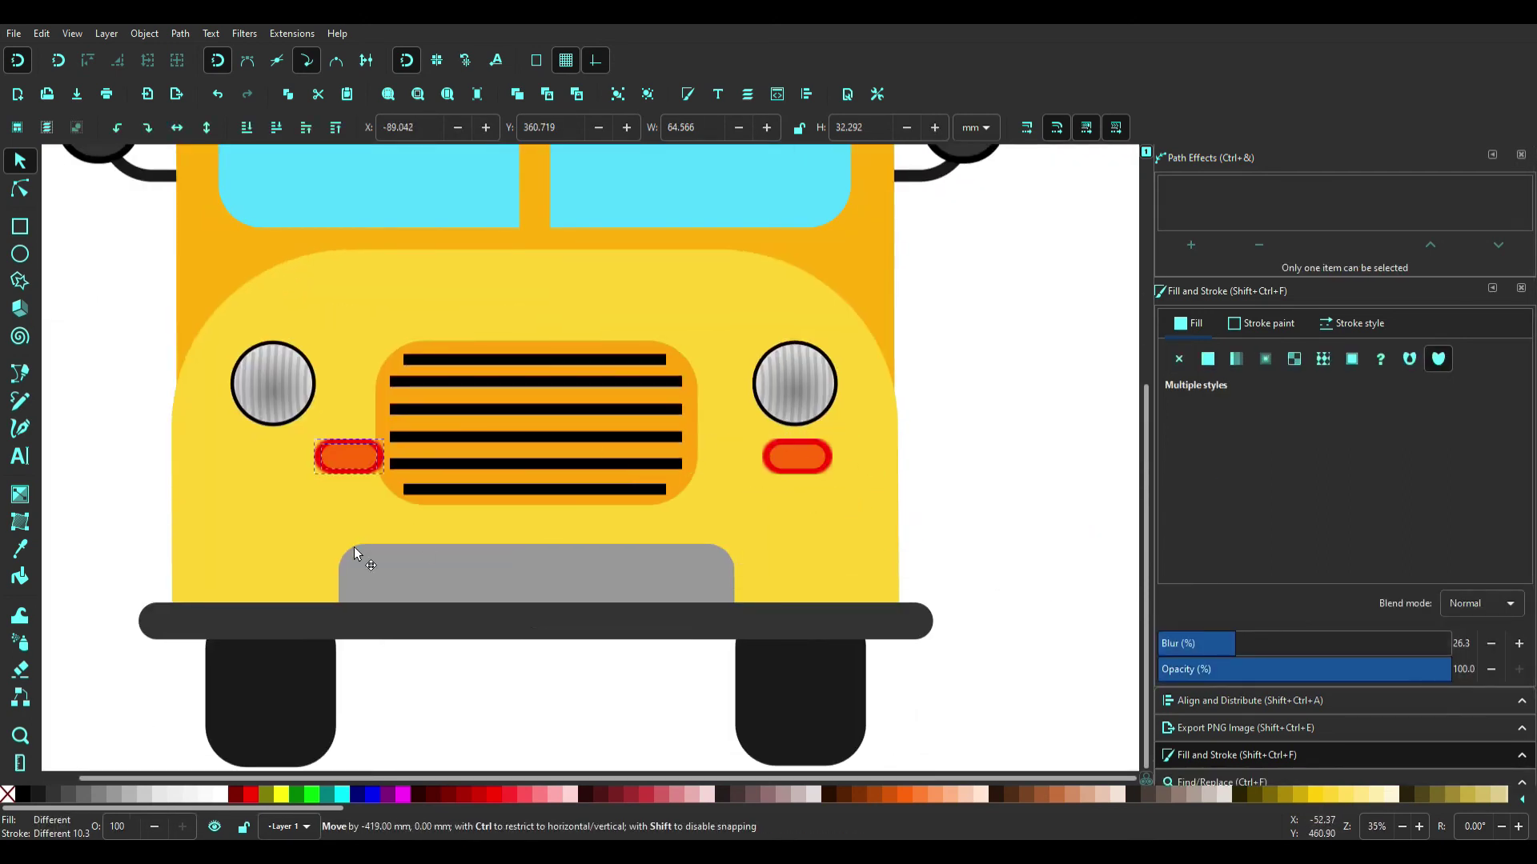
key("Escape")
key("5")
scroll(582, 561, "up", 1)
Step: Draw a black bar across the grey plate
key("r")
mouse_move(481, 561)
left_mouse_down()
mouse_move(622, 570)
mouse_move(614, 502)
left_mouse_up()
key("s")
left_click(23, 794)
scroll(704, 609, "up", 2)
scroll(614, 502, "up", 1)
Step: Draw a thin upright black bar, stretch it to plate height and move it to the plate's right end
left_click(610, 675)
key("r")
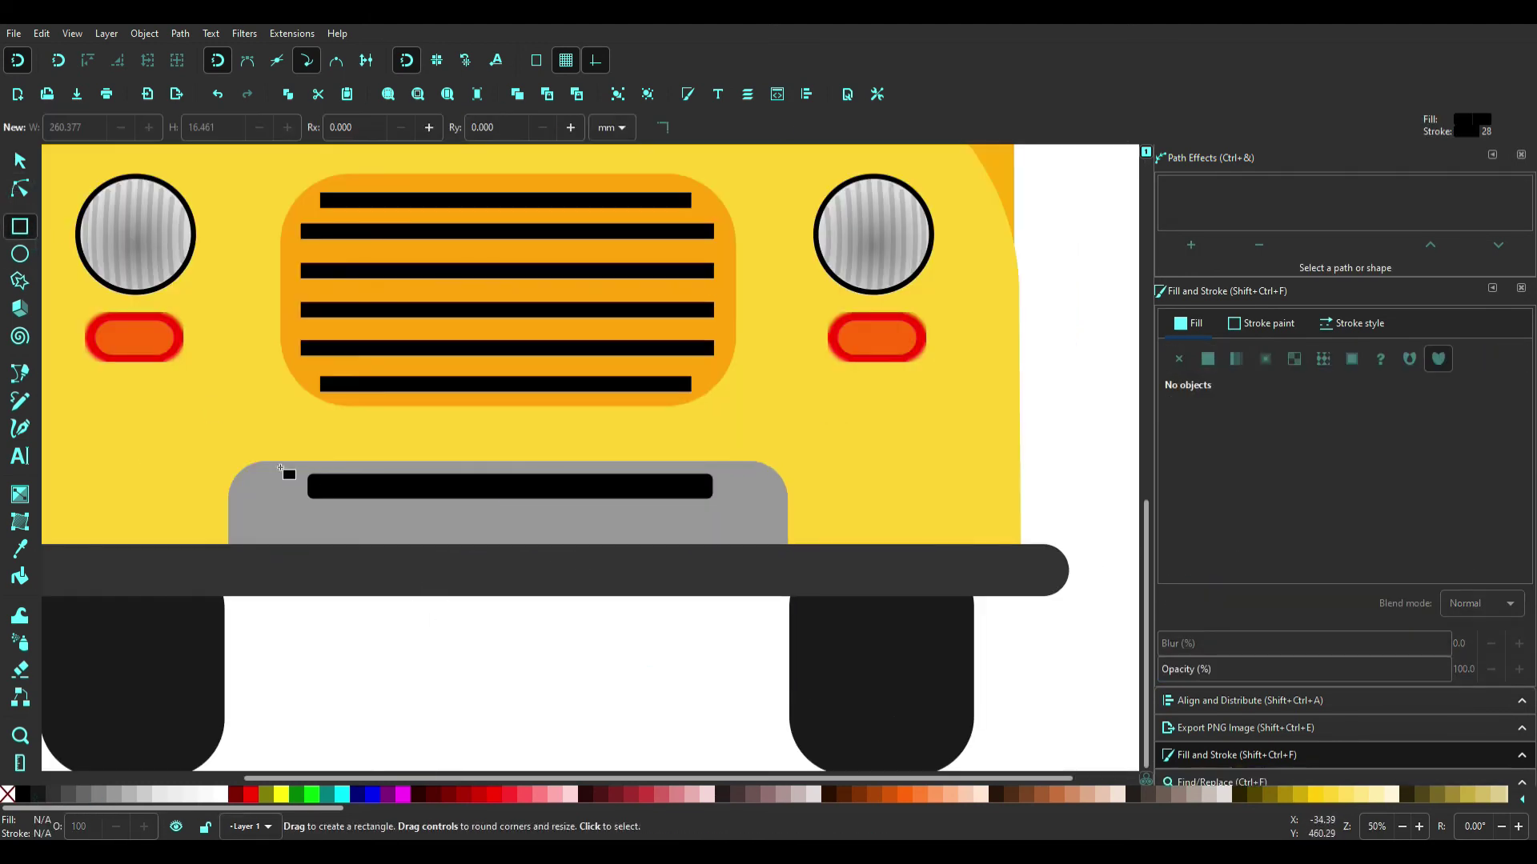
left_click_drag(289, 474, 312, 544)
key("s")
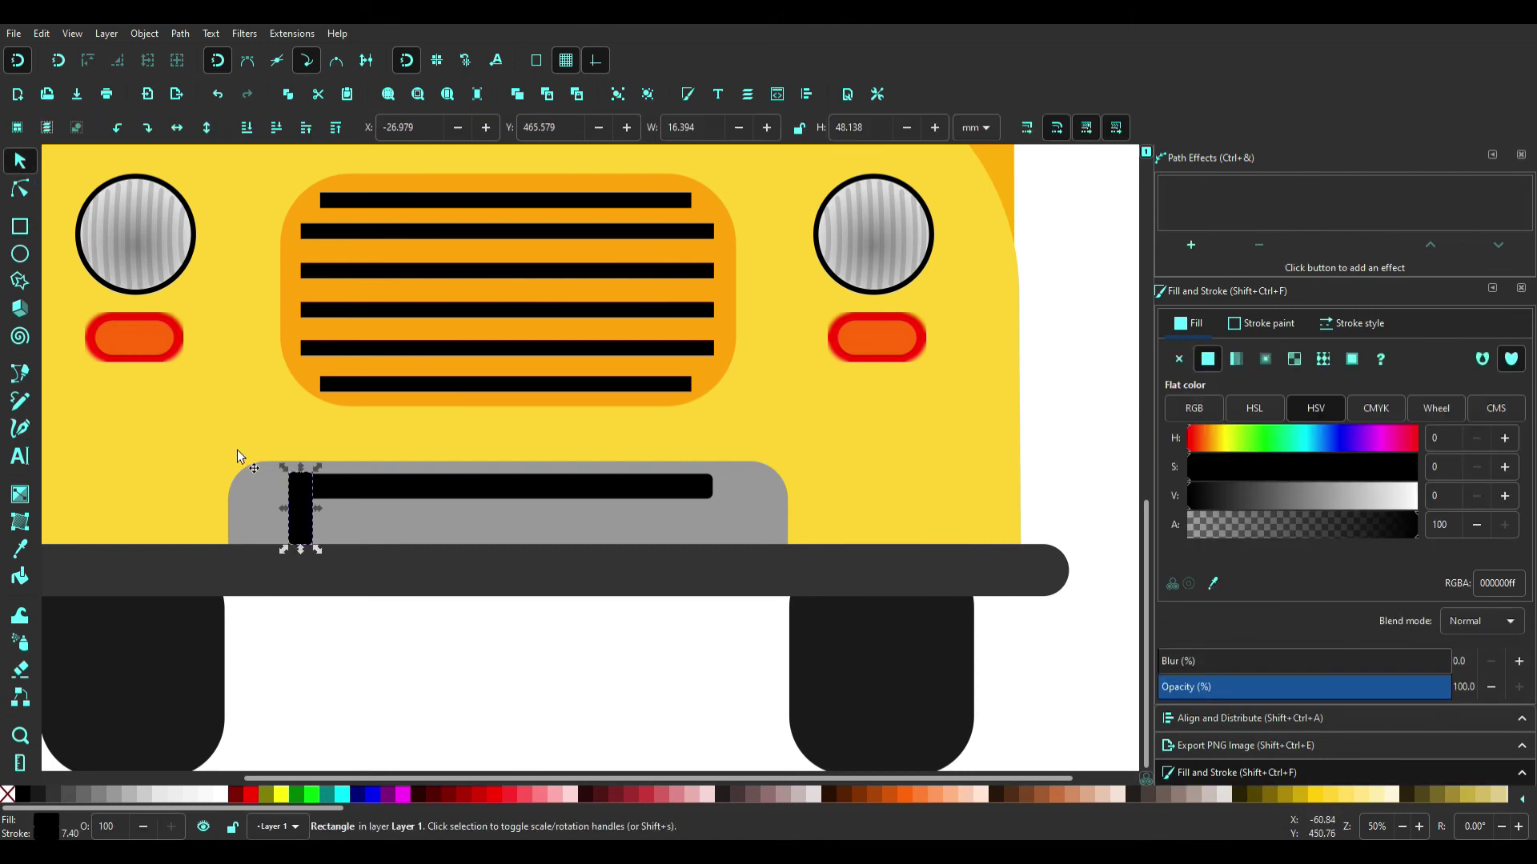
scroll(237, 357, "up", 2)
left_click_drag(364, 591, 376, 599)
left_click_drag(550, 583, 711, 743)
scroll(552, 578, "down", 1)
Step: Select the frame bars and stretch the right side bar further down
scroll(709, 743, "up", 2)
scroll(685, 445, "up", 2)
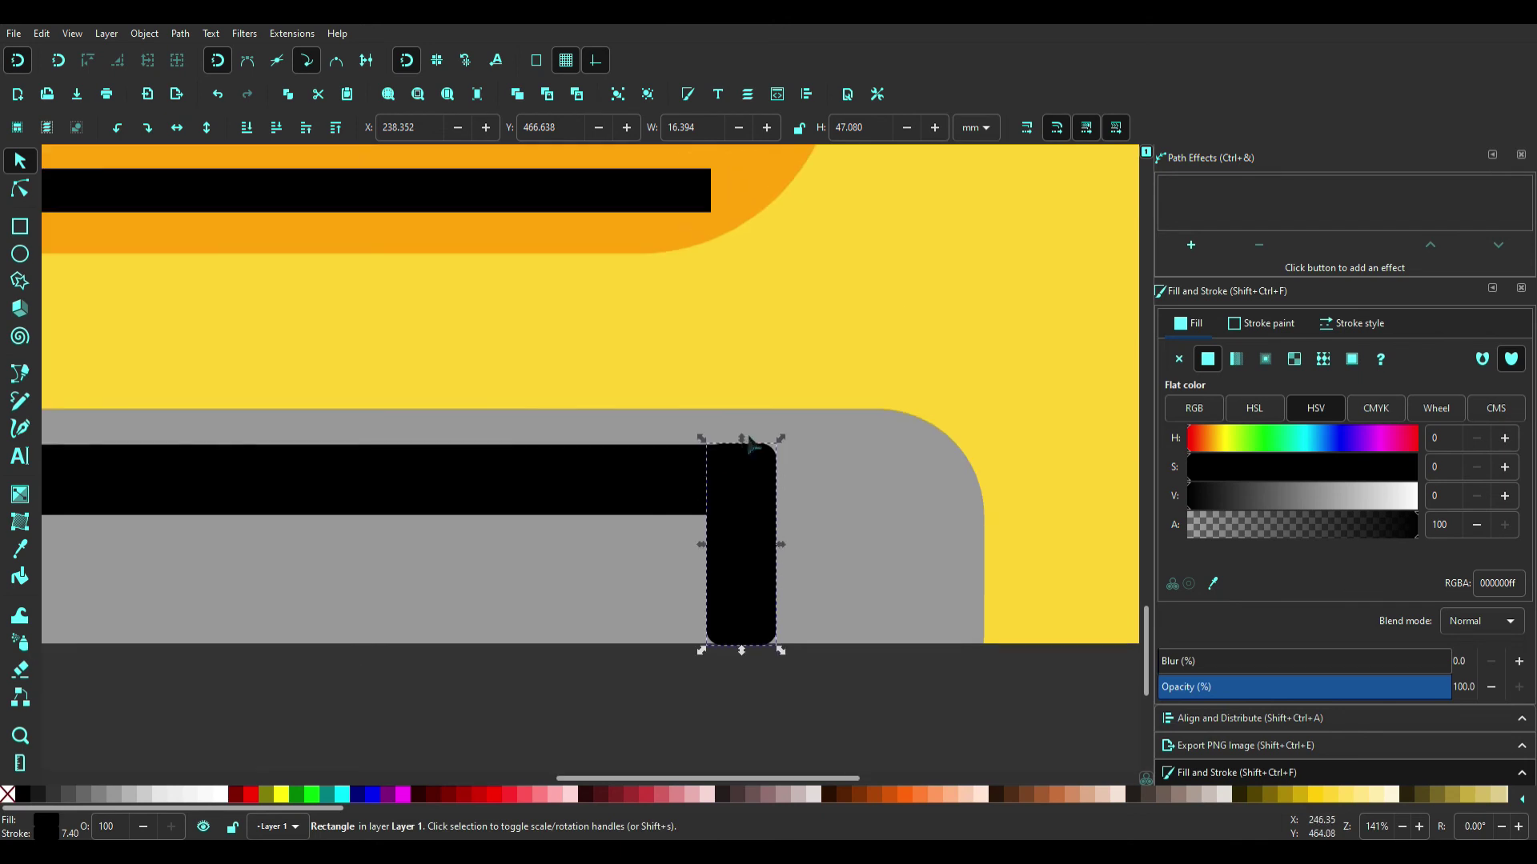
scroll(704, 536, "down", 2)
left_click(655, 623)
scroll(655, 622, "down", 1)
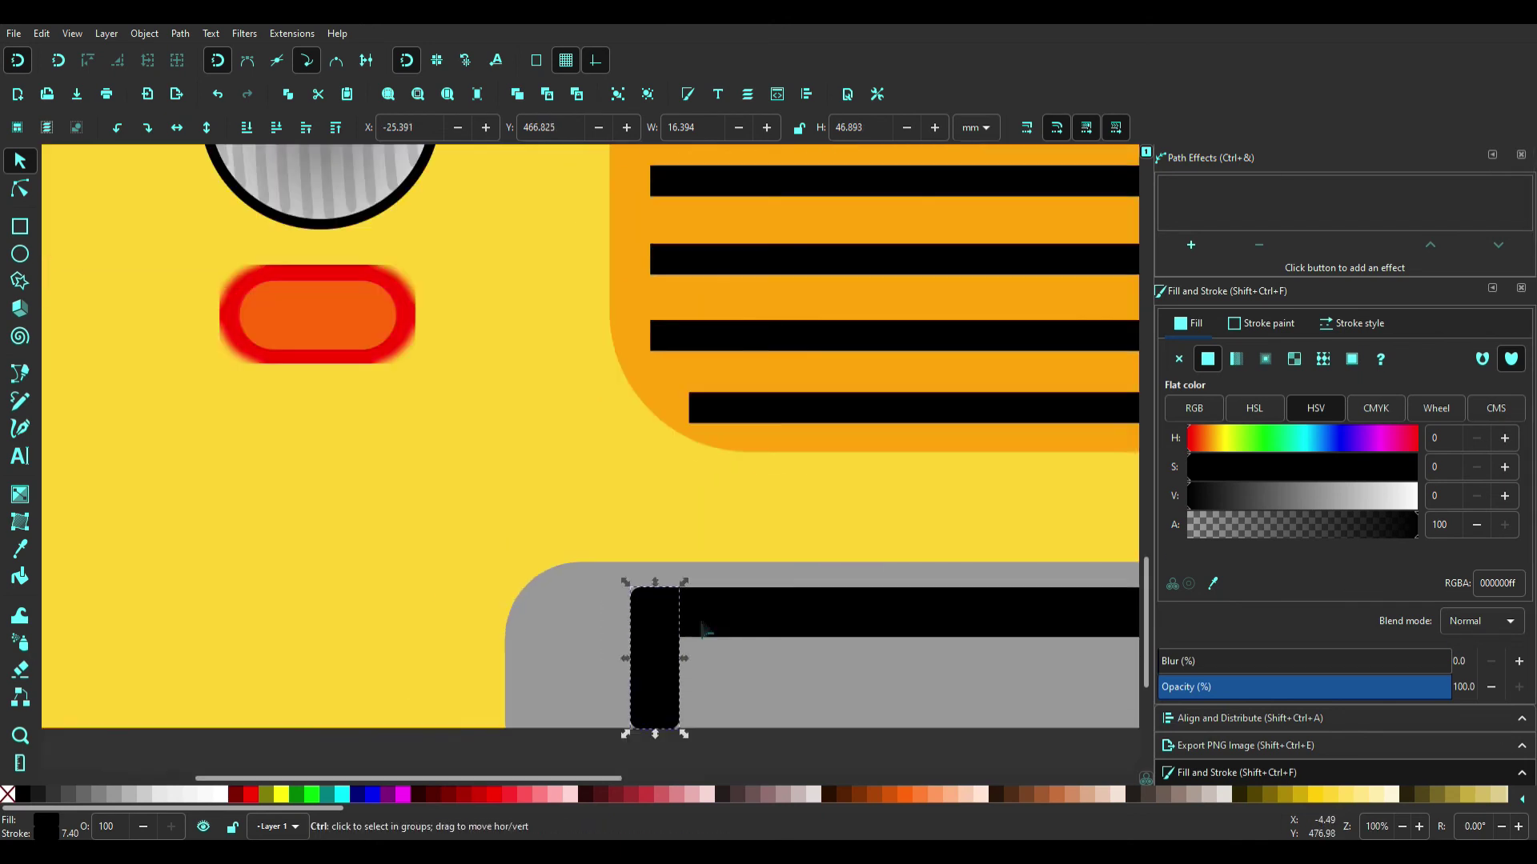
key("r")
scroll(636, 536, "right", 5)
scroll(636, 536, "down", 1)
left_click(953, 561)
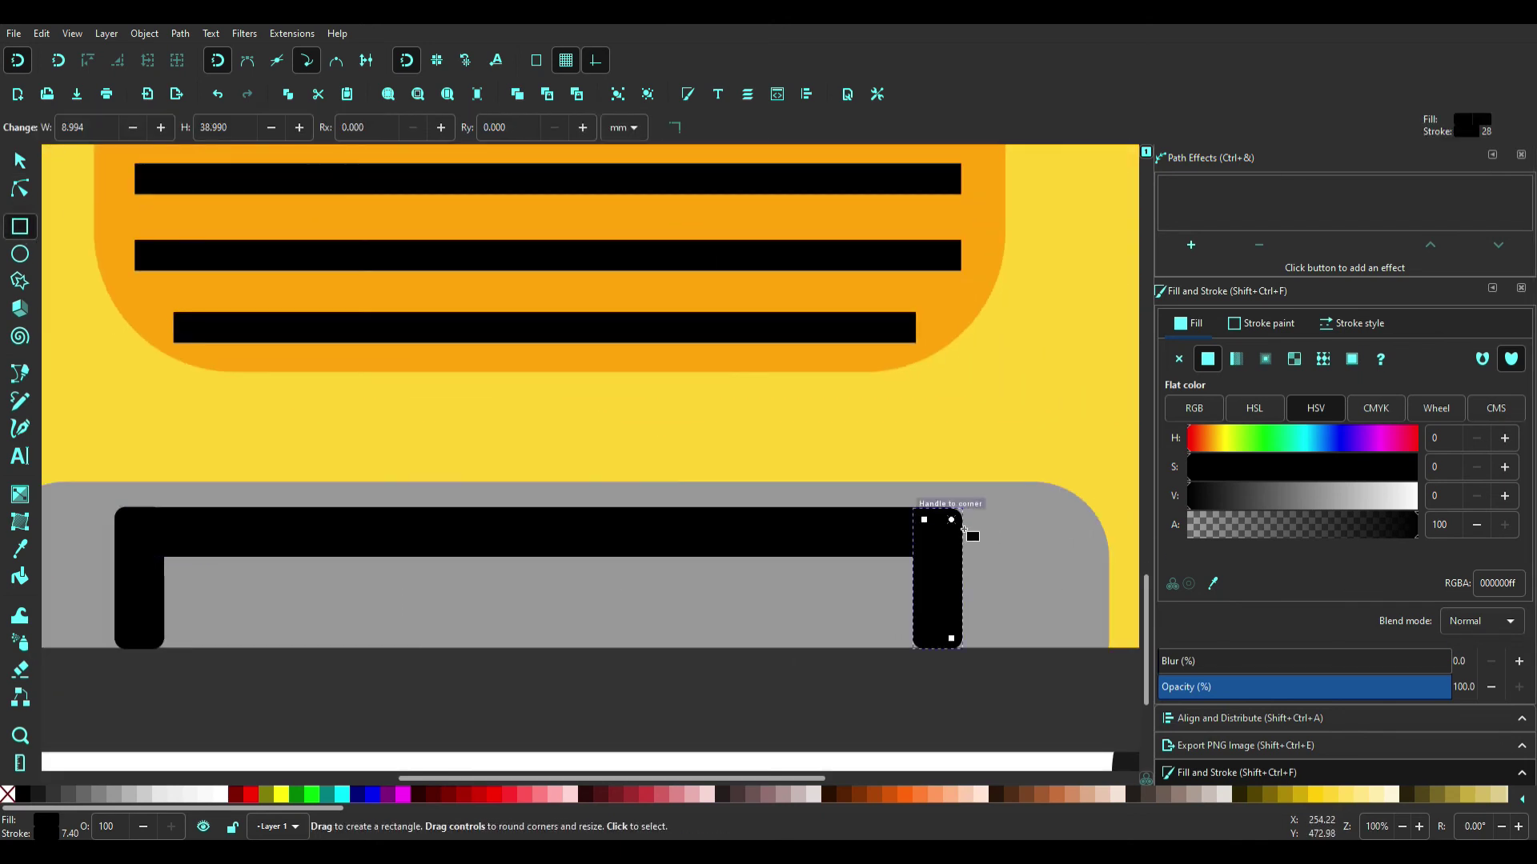
key("s")
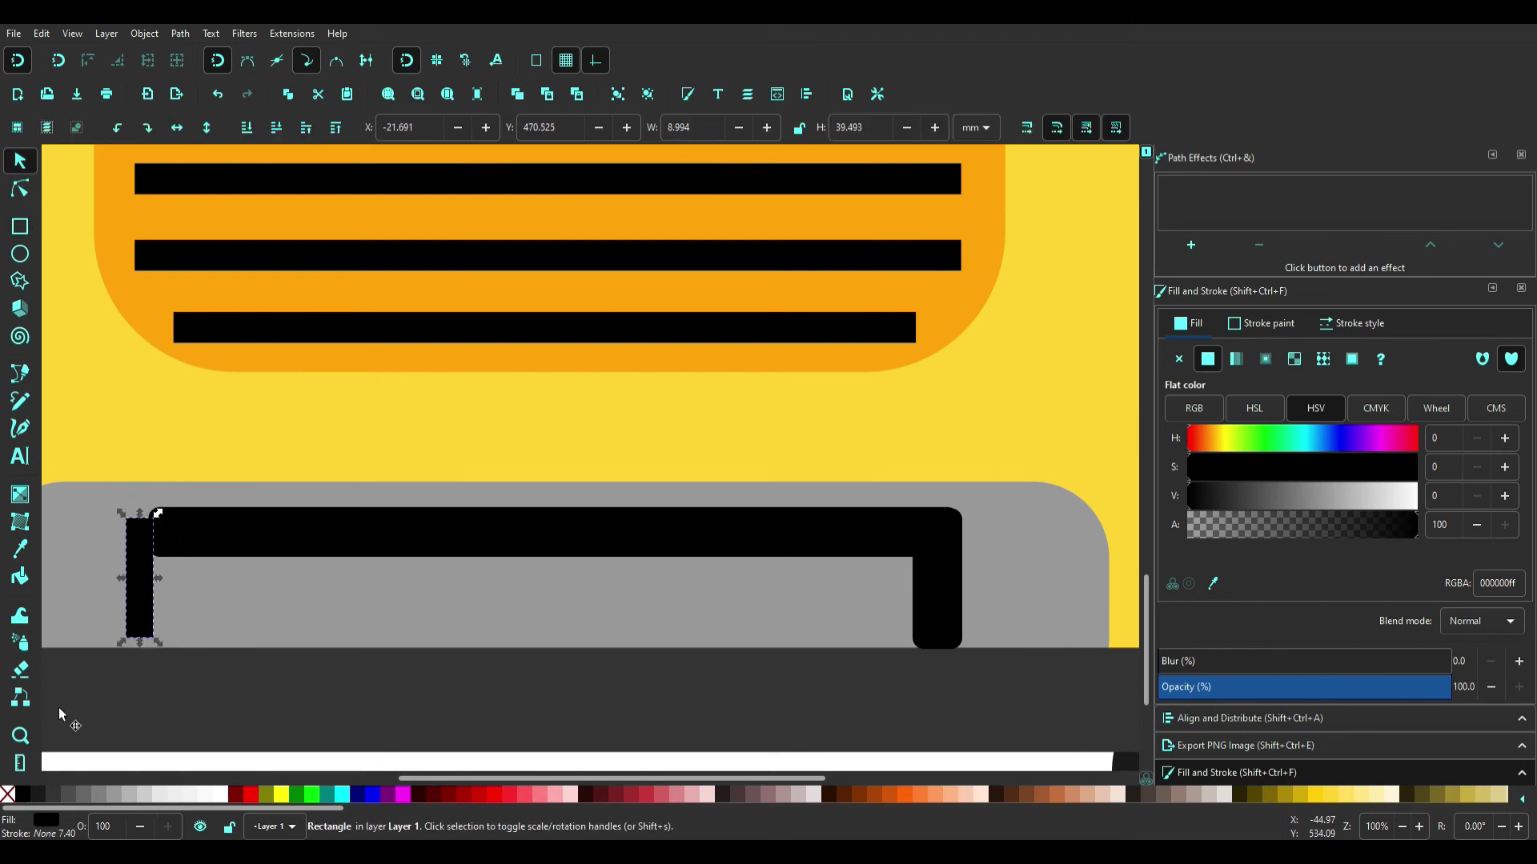
left_click(560, 532)
left_click(931, 574)
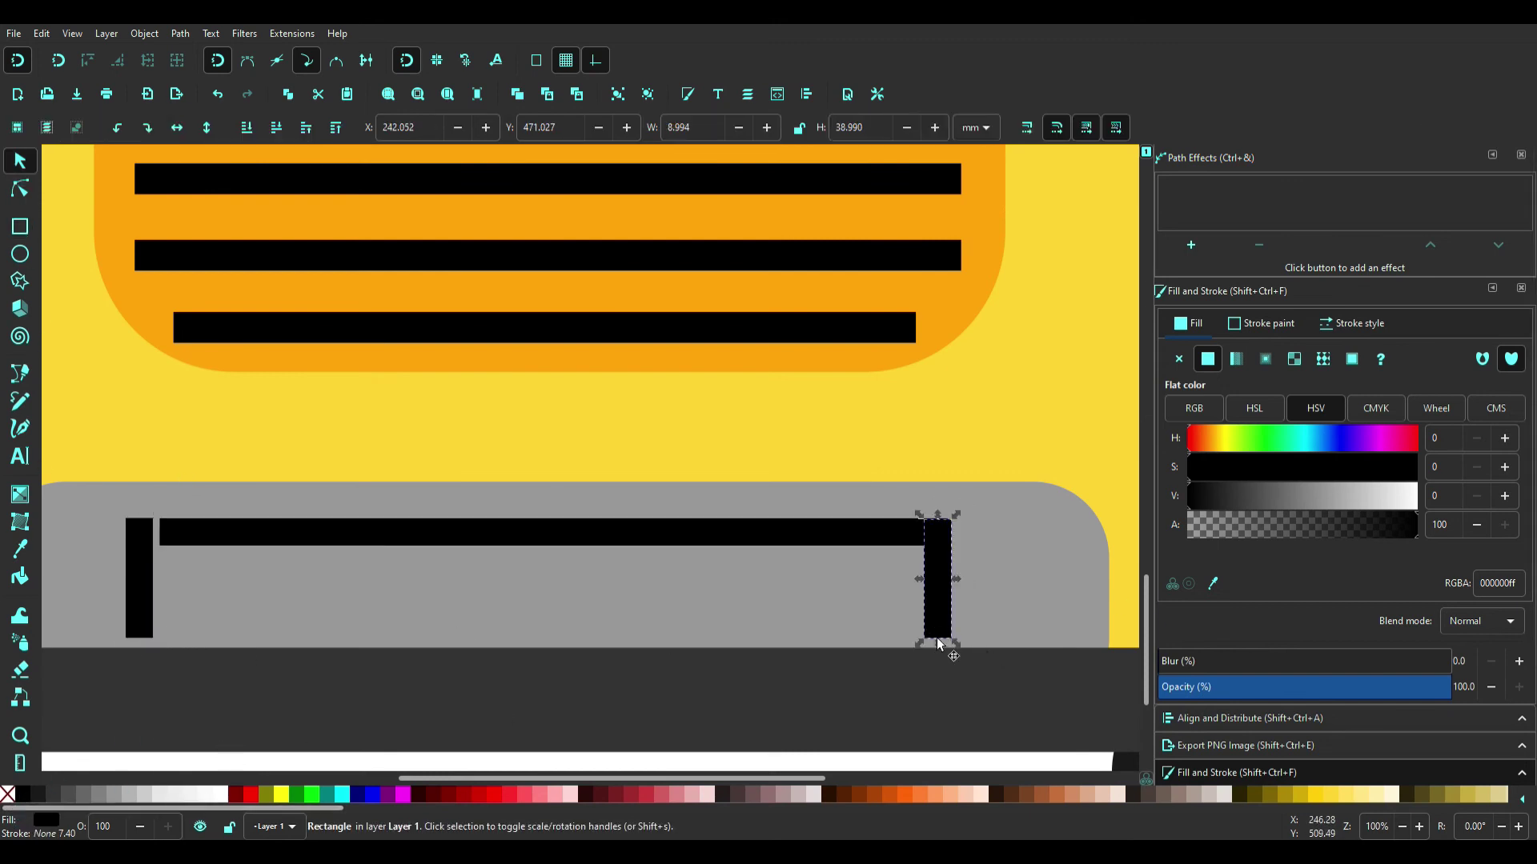
left_click_drag(938, 644, 938, 651)
Step: Move the left side bar to join the top bar and lengthen the right side bar
left_click_drag(149, 596, 164, 596)
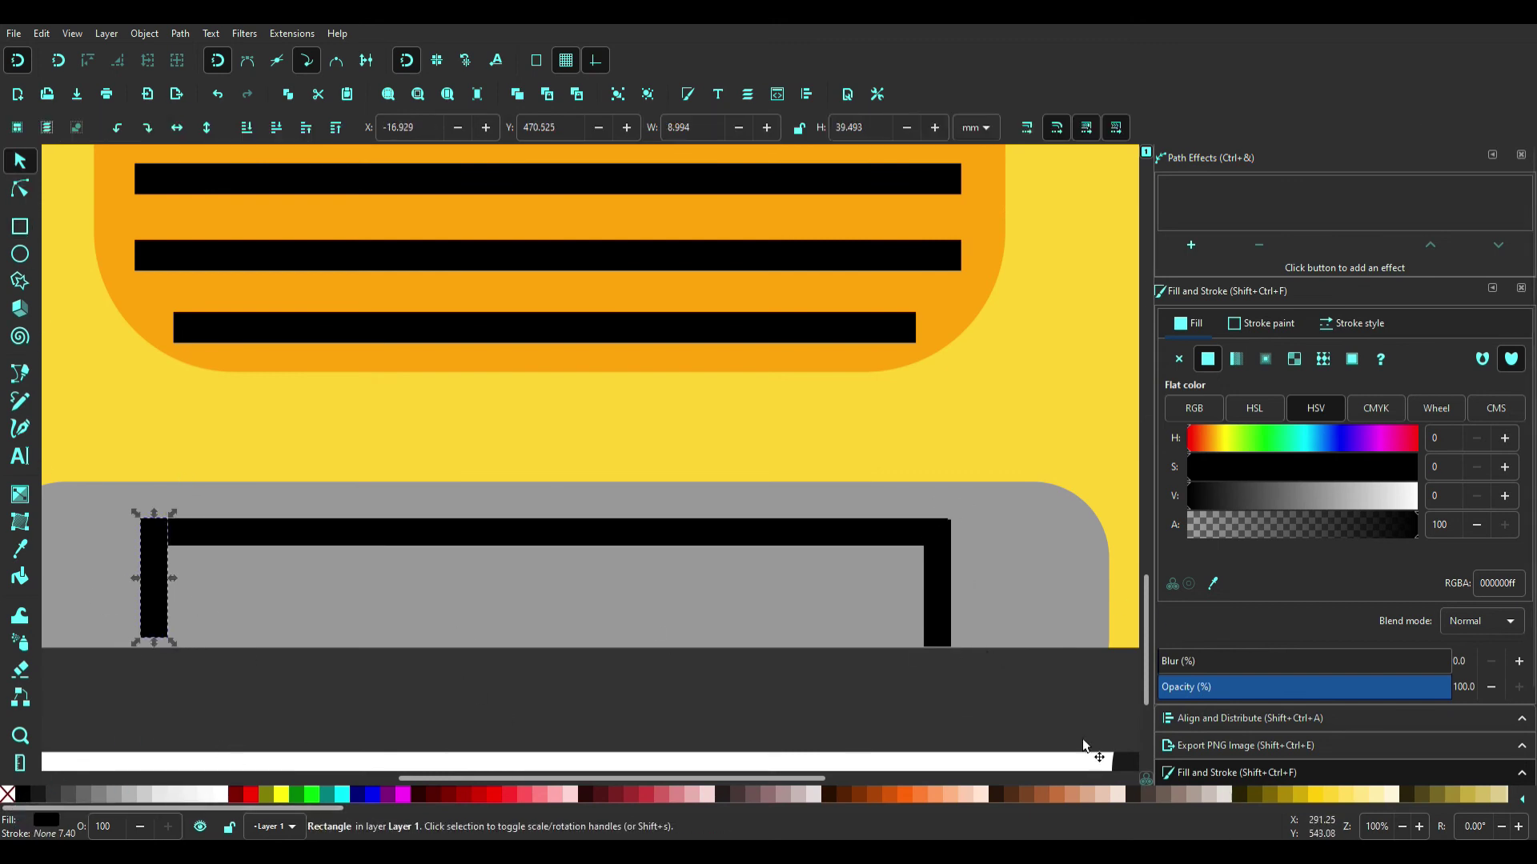
scroll(156, 602, "up", 3, "ctrl")
scroll(626, 453, "right", 10)
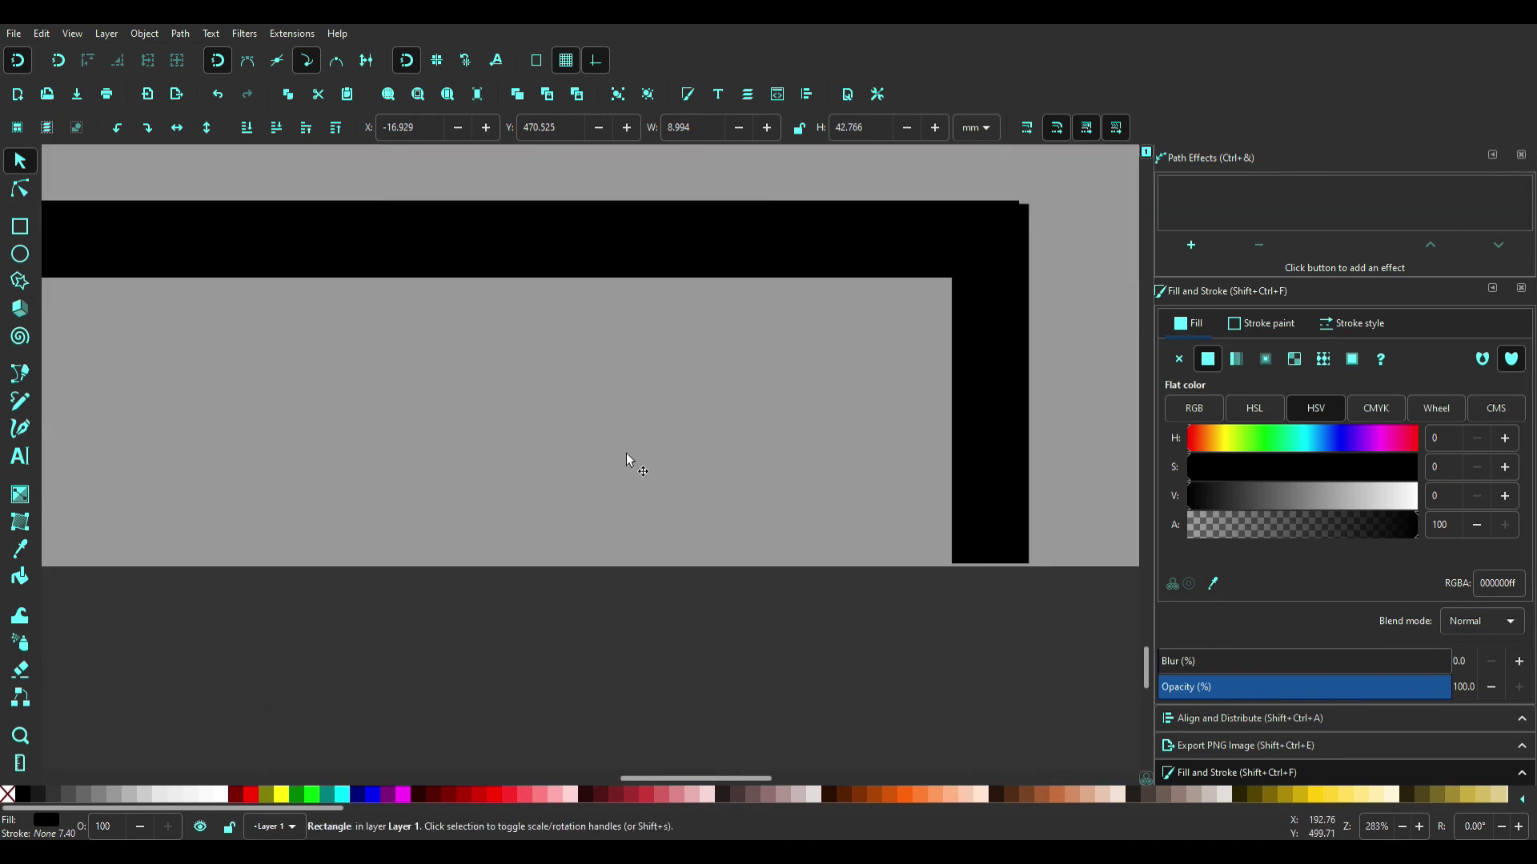
left_click(990, 384)
left_click_drag(996, 570, 1008, 584)
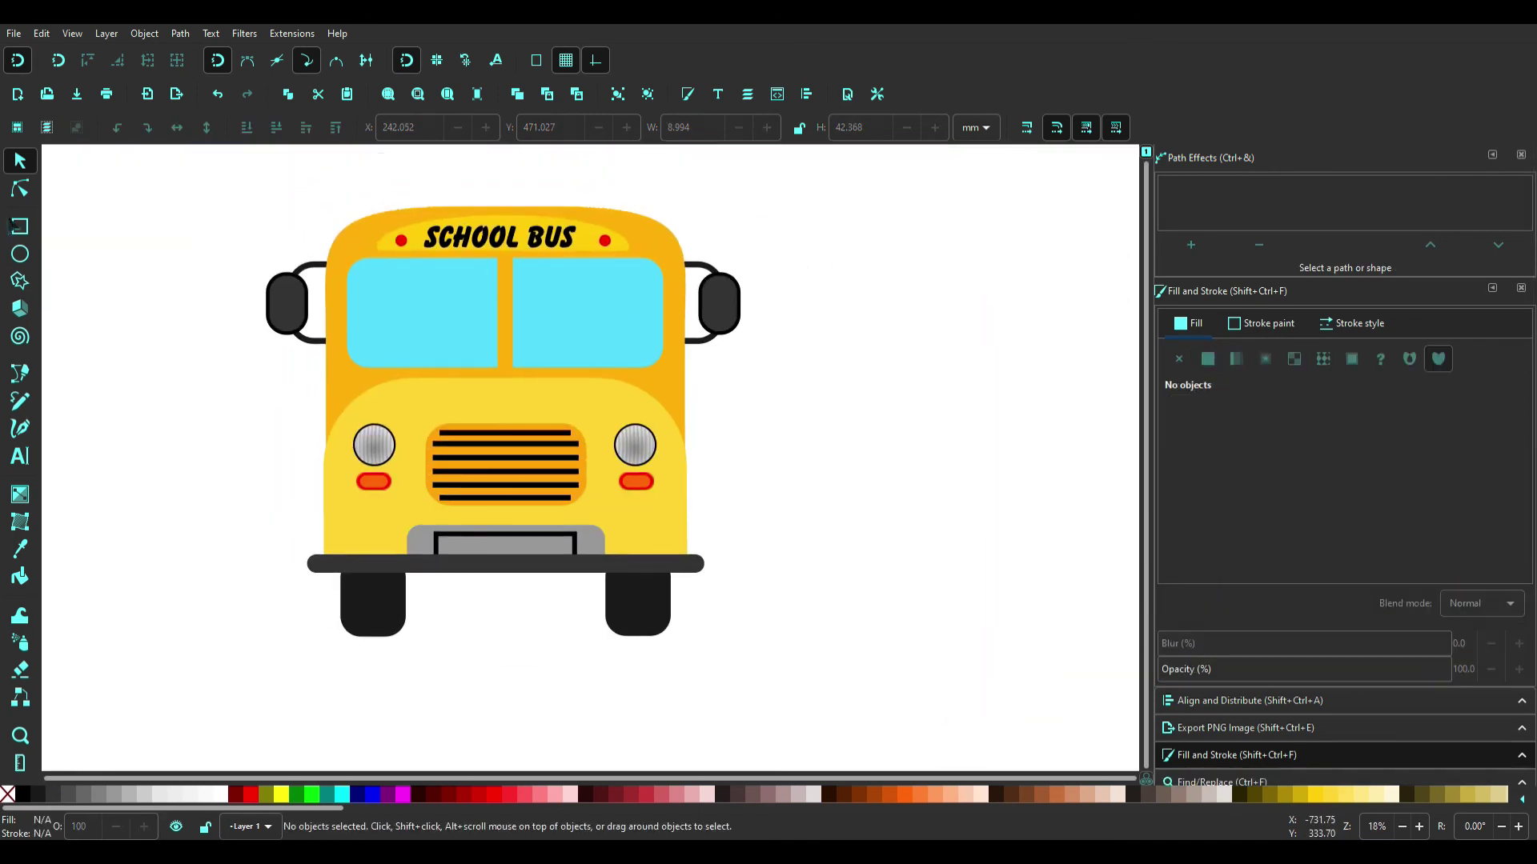
Step: Draw an unfilled circle with a black outline over the right windshield
key("e")
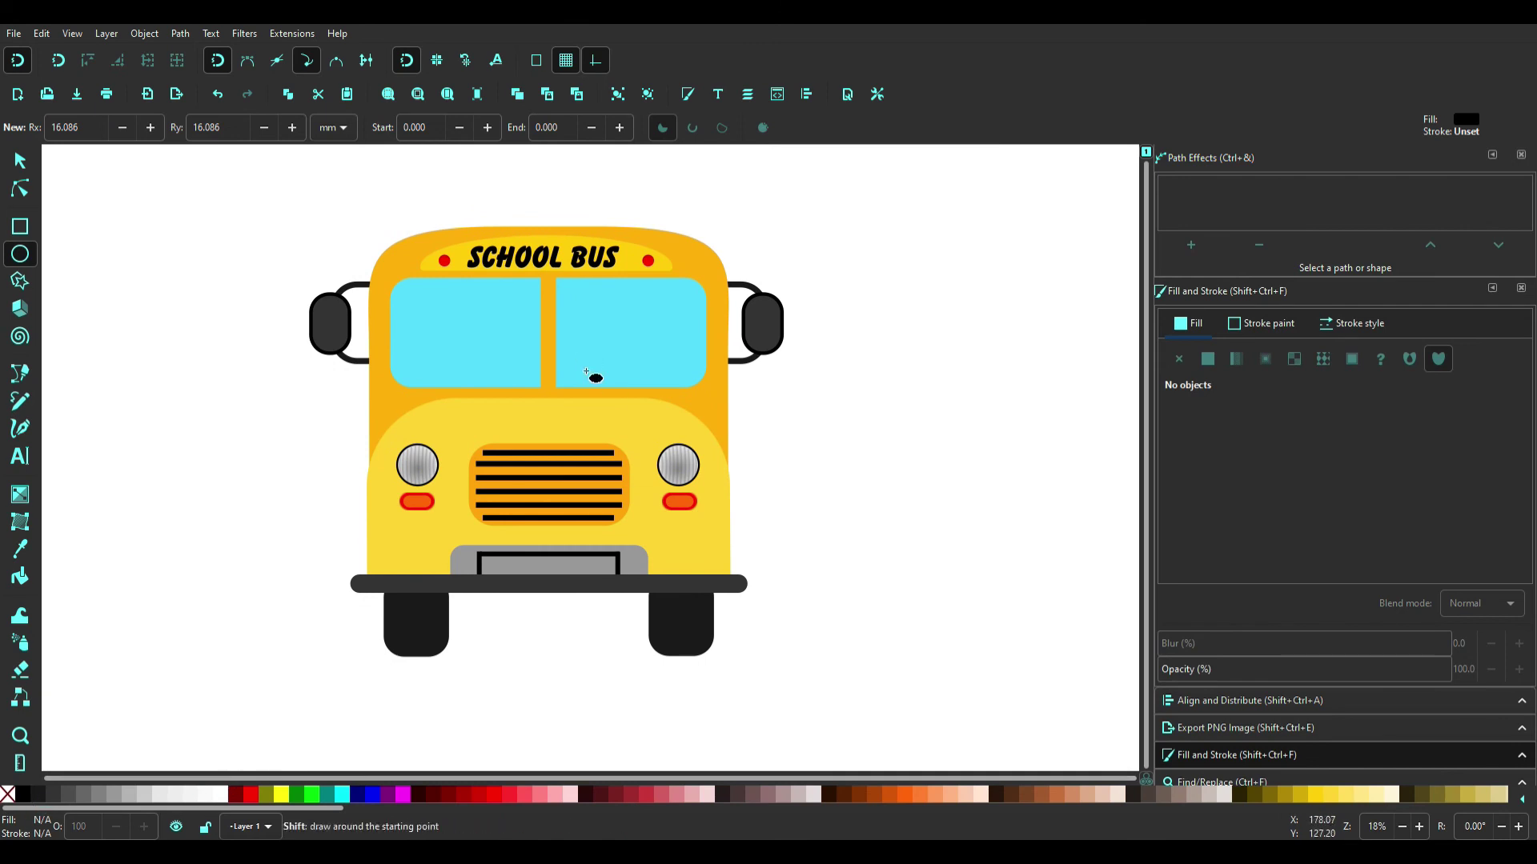
left_click_drag(589, 339, 684, 443)
left_click(23, 794, "shift")
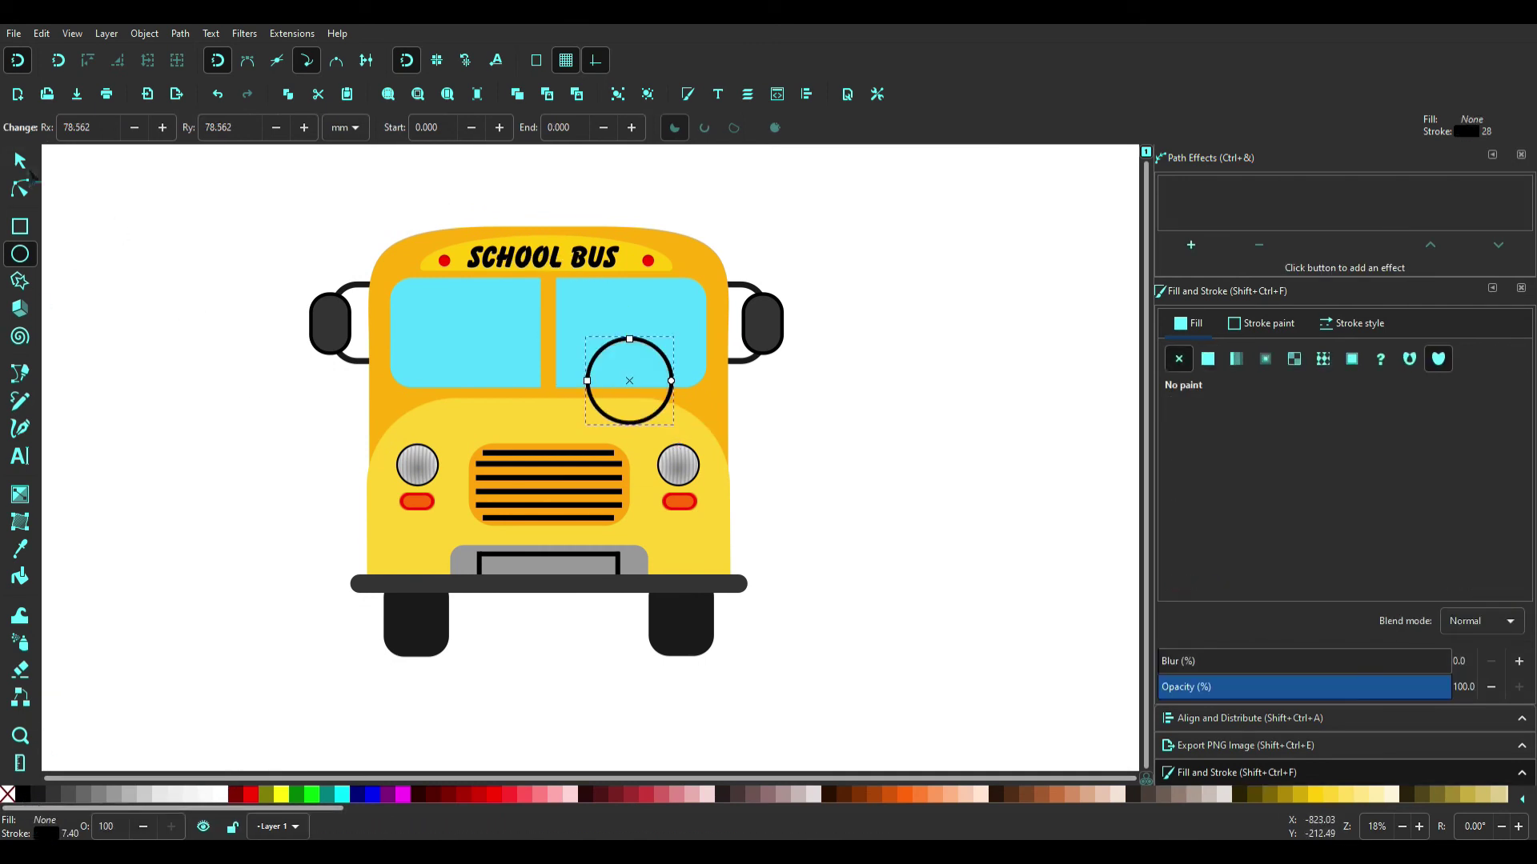
key("s")
key("plus")
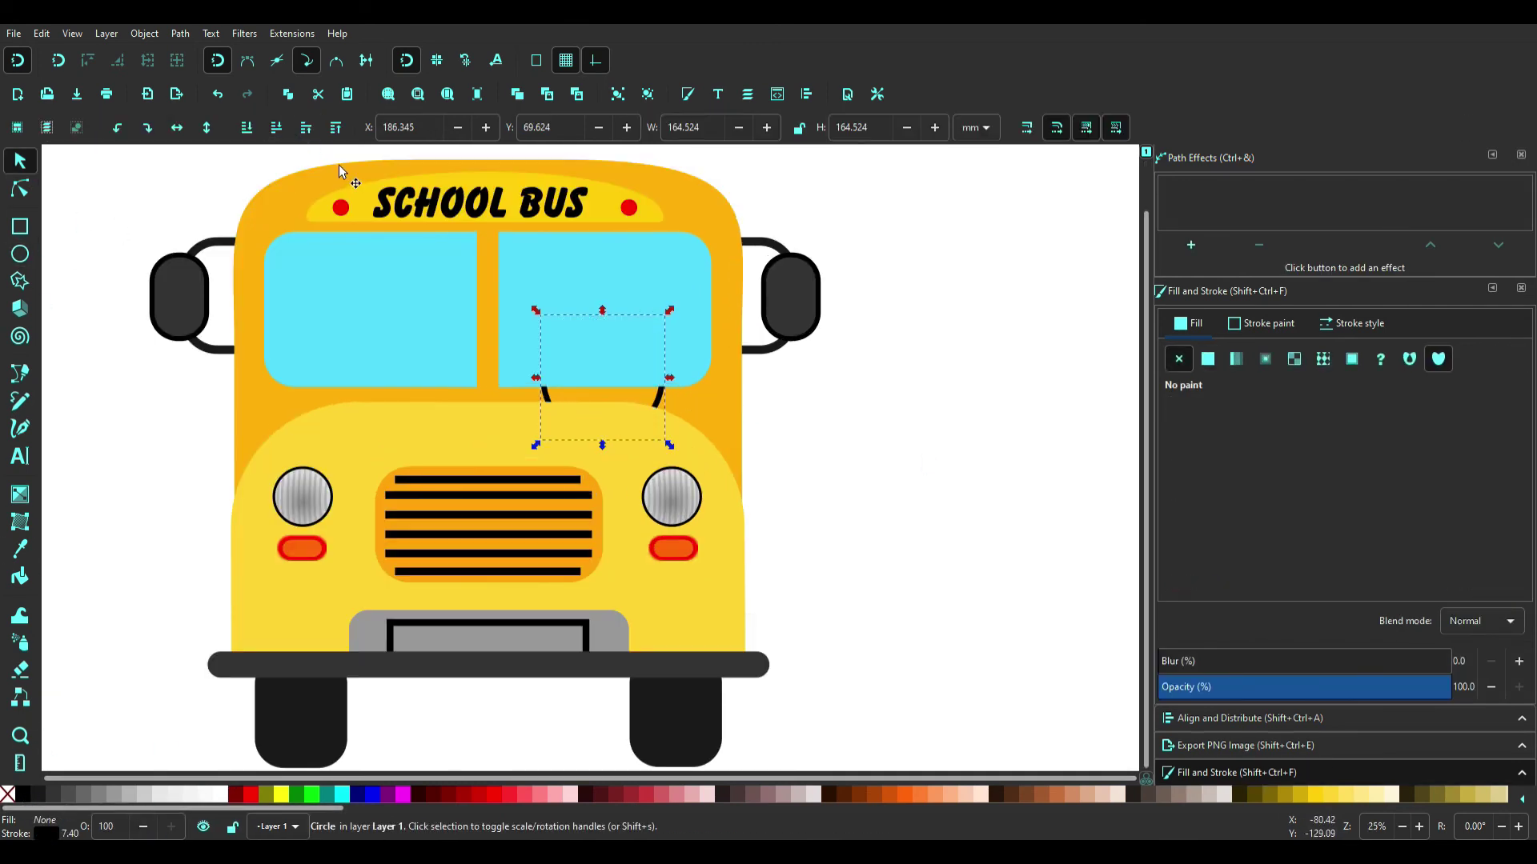
left_click_drag(635, 335, 627, 396)
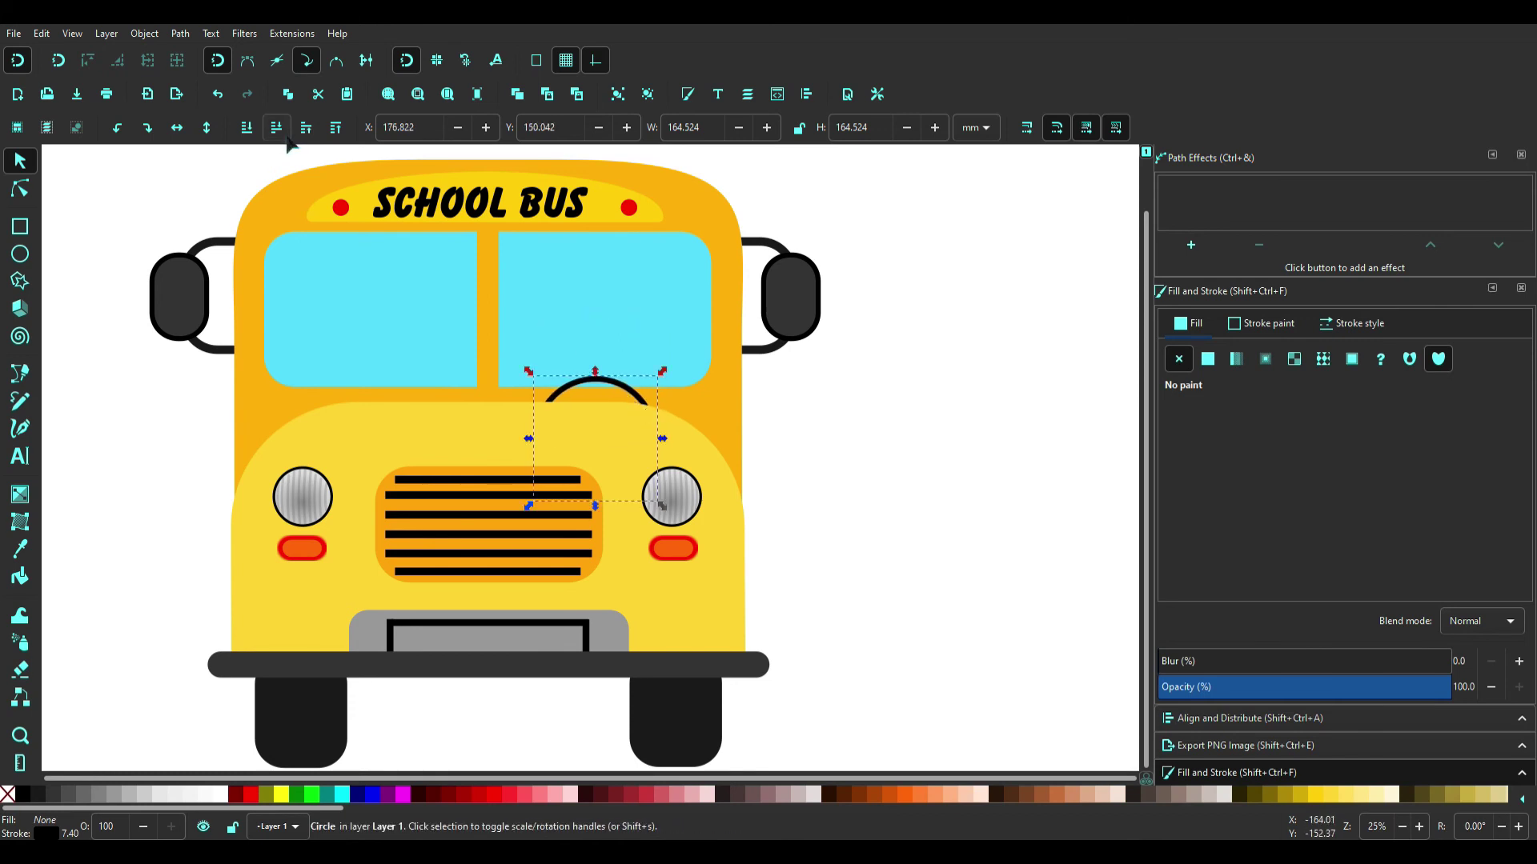
left_click_drag(631, 415, 611, 282)
Step: Bring the circle in front of the windshield and shift it up and right, undoing an accidental windshield move
key("Page_Down")
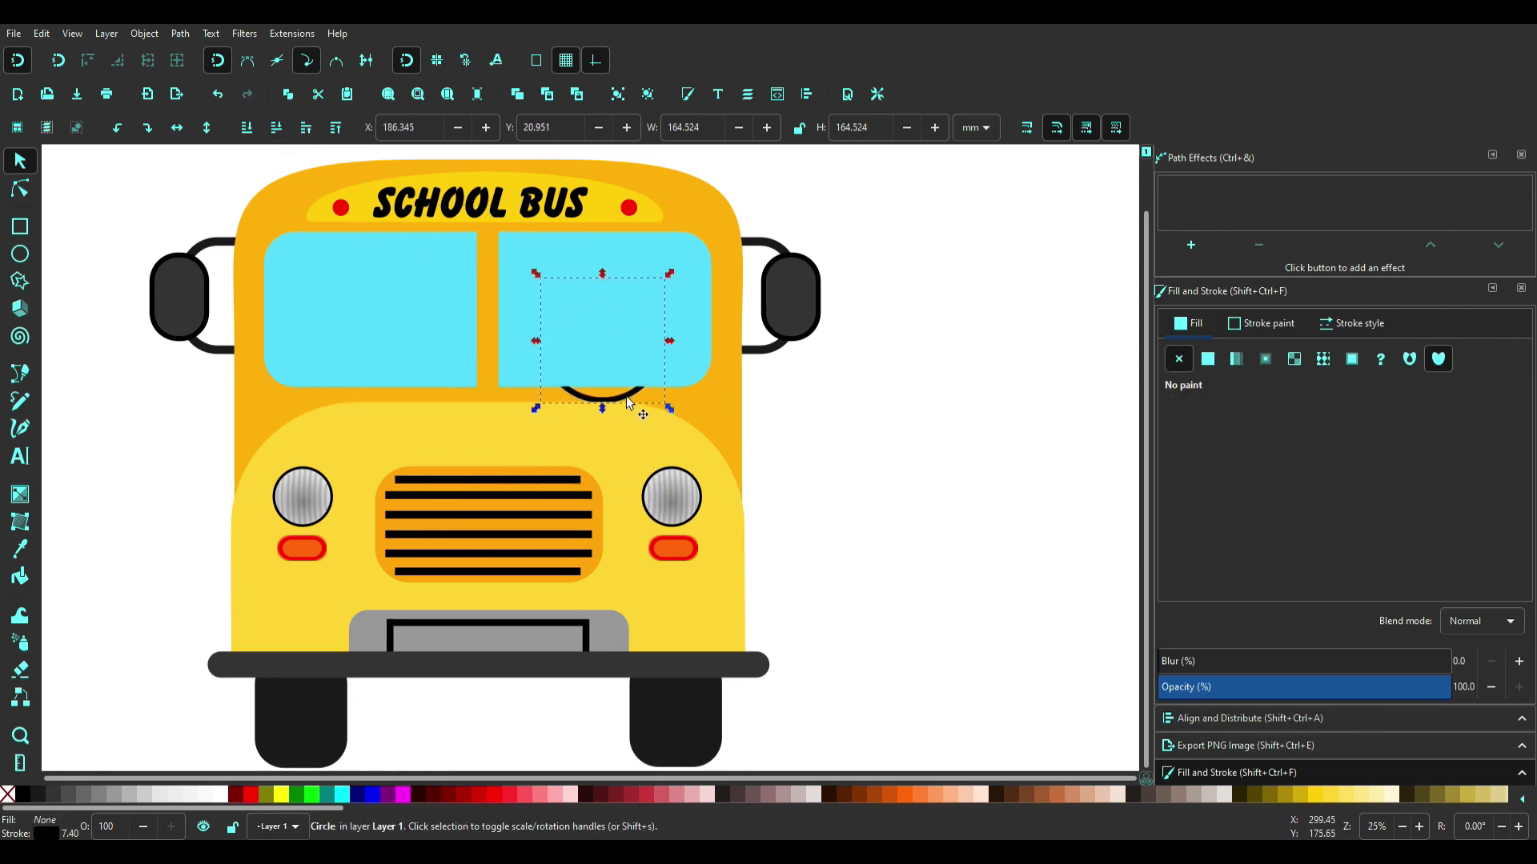
mouse_move(626, 395)
left_mouse_down()
mouse_move(632, 377)
mouse_move(632, 410)
mouse_move(832, 415)
left_mouse_up()
key("Page_Up")
scroll(626, 366, "up", 1)
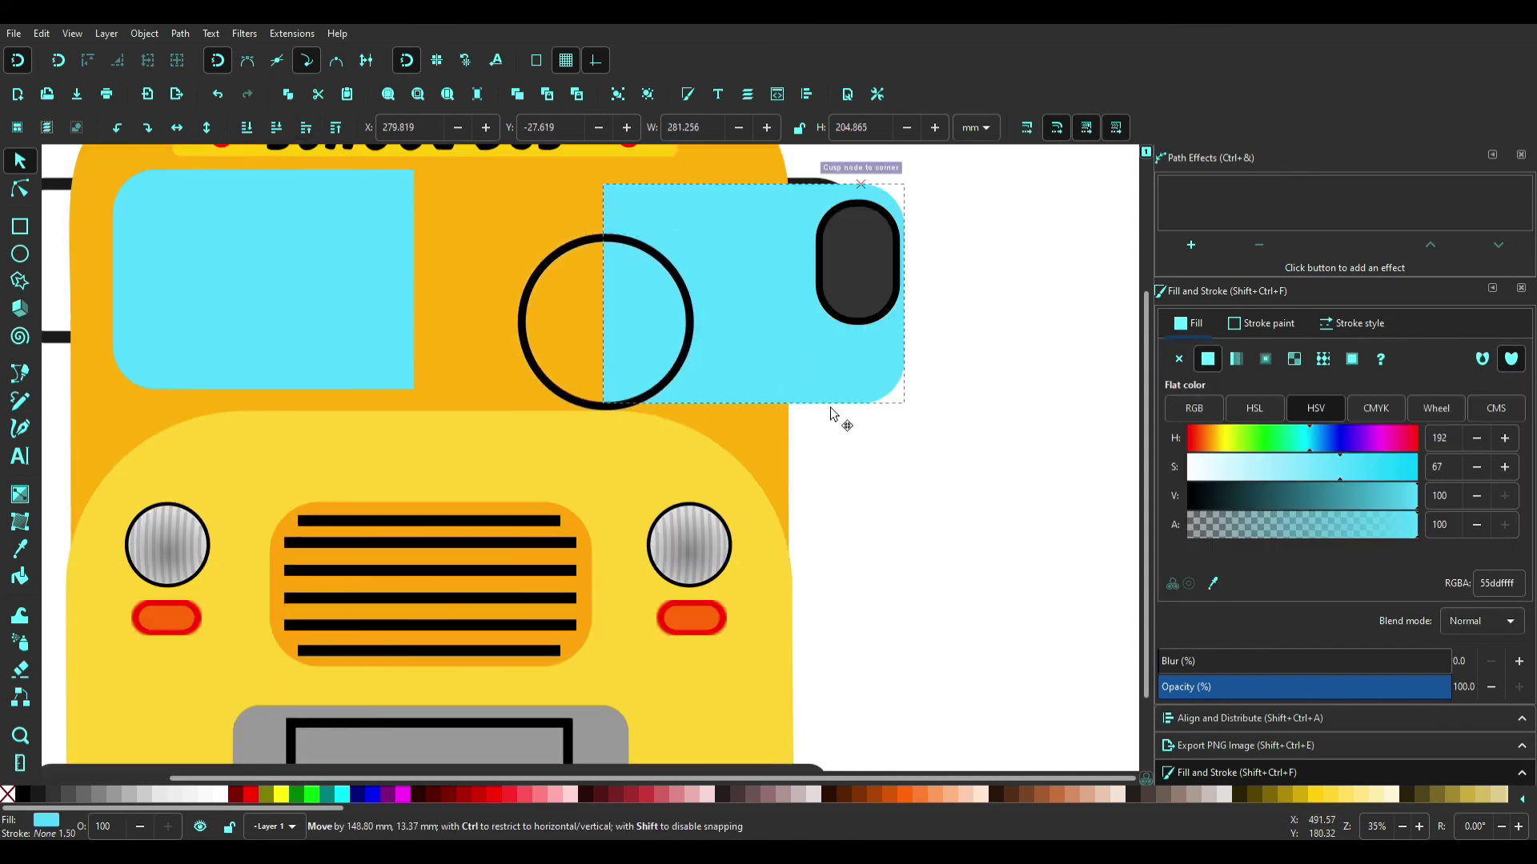
key("ctrl+z")
key("ctrl+z")
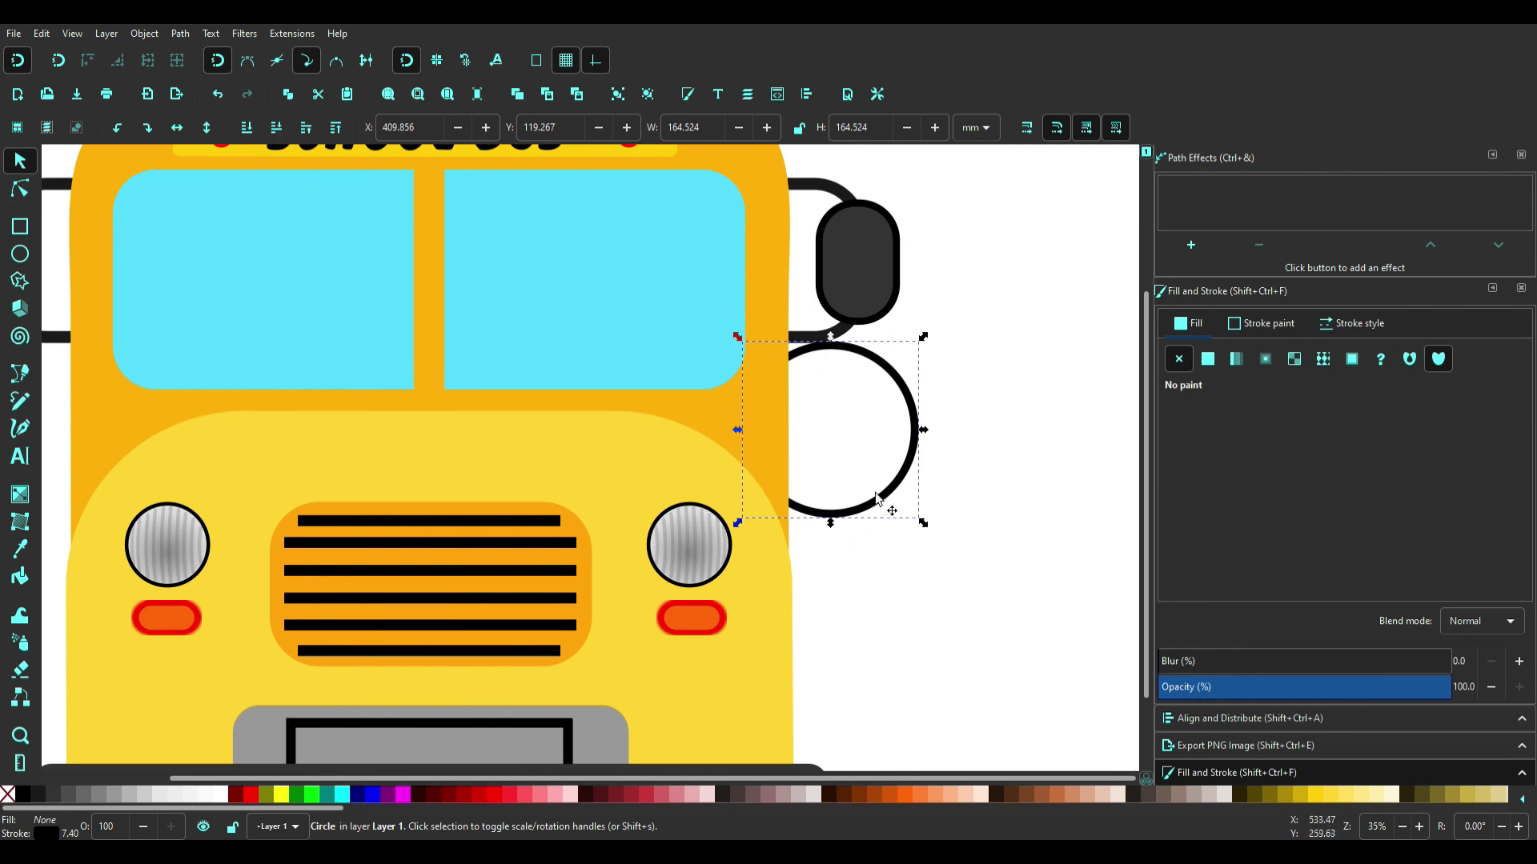
mouse_move(879, 497)
left_mouse_down()
mouse_move(897, 483)
mouse_move(637, 369)
left_mouse_up()
Step: Replace the circle with a new, larger circle on the right windshield
key("Delete")
scroll(518, 280, "up", 1)
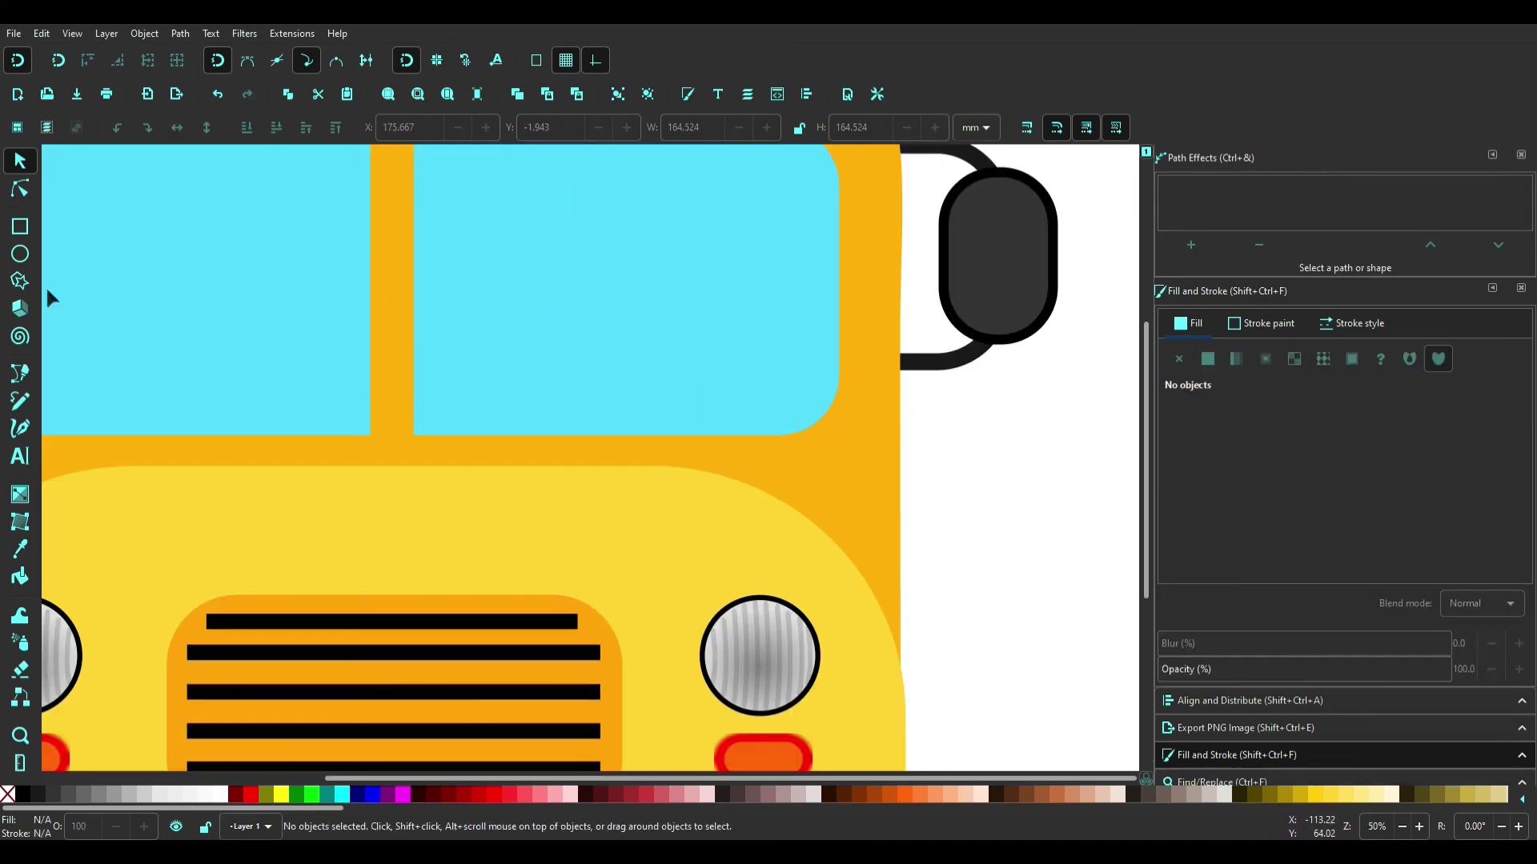
left_click(20, 254)
left_click_drag(591, 290, 814, 514)
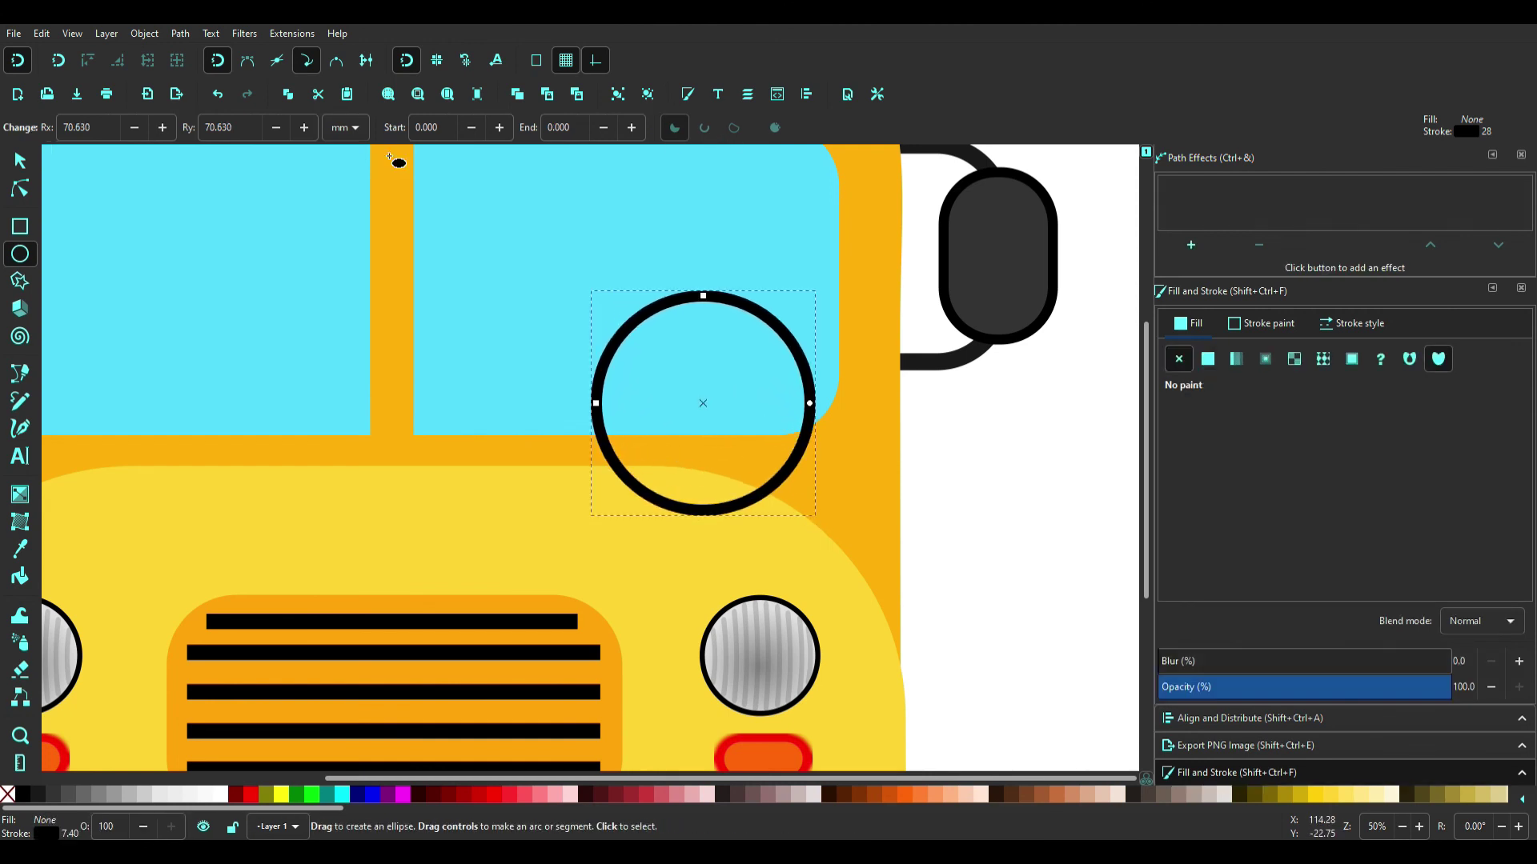
Step: Turn the circle into a flipped half-circle arc at the windshield's bottom edge
left_click(500, 128)
left_click(706, 130)
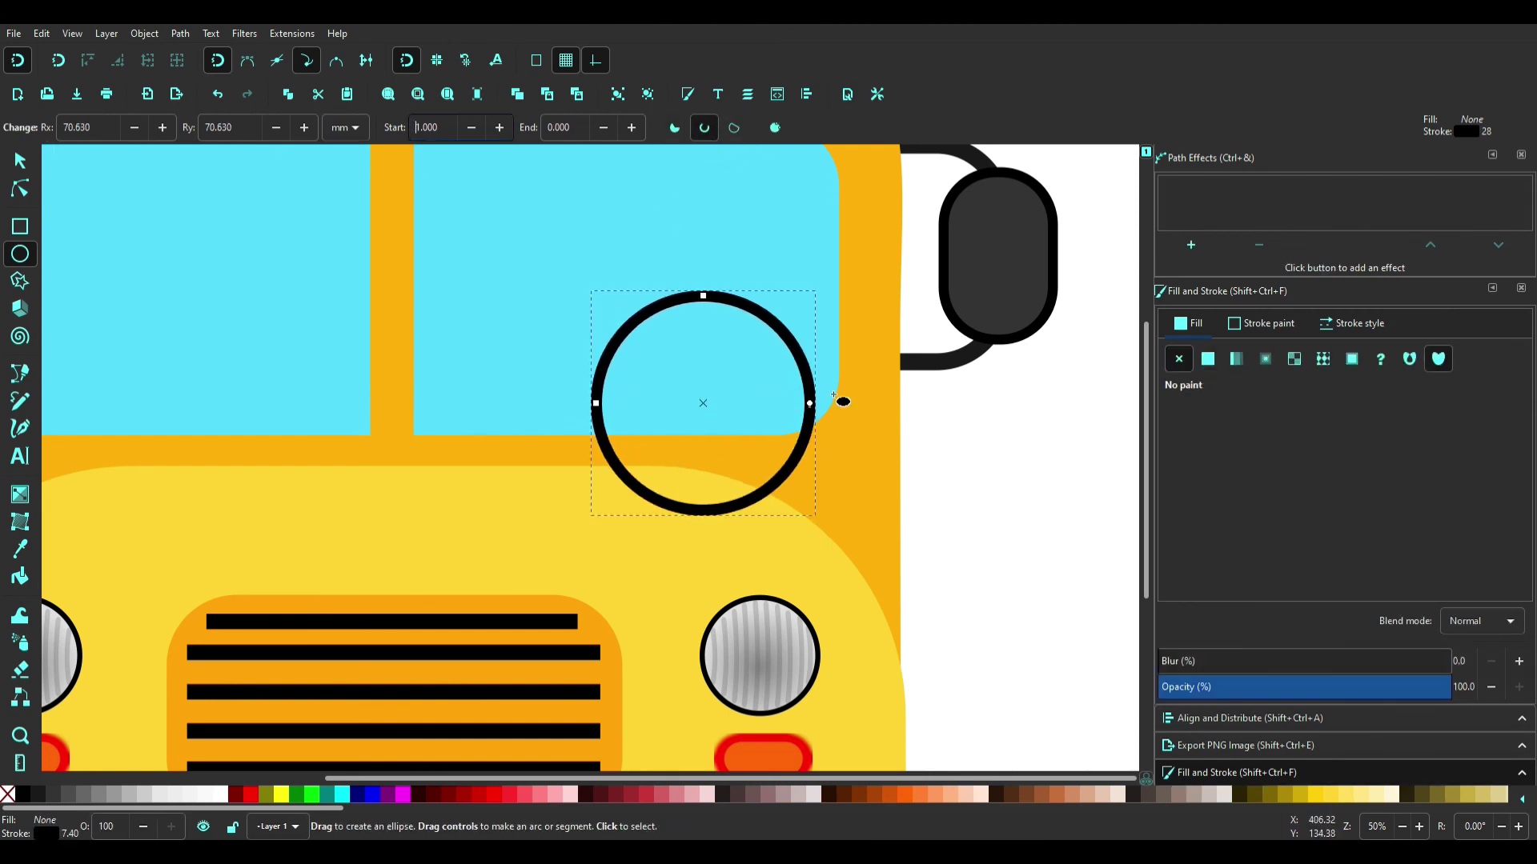
left_click_drag(810, 402, 595, 403)
key("s")
key("v")
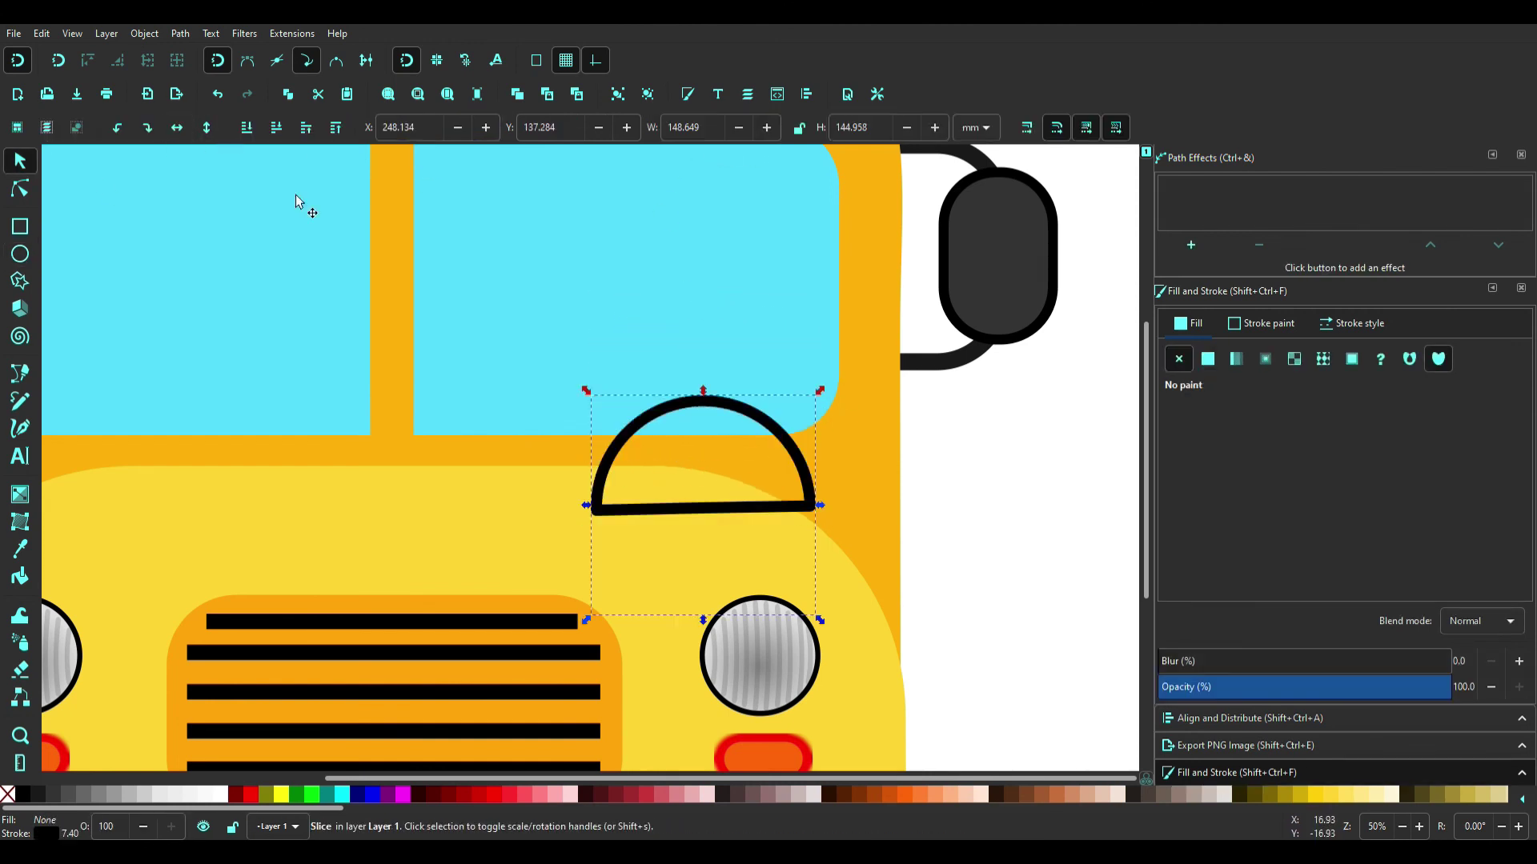
left_click(736, 454)
left_click_drag(766, 509, 714, 428)
scroll(714, 424, "up", 2, "ctrl")
scroll(714, 424, "up", 1, "ctrl")
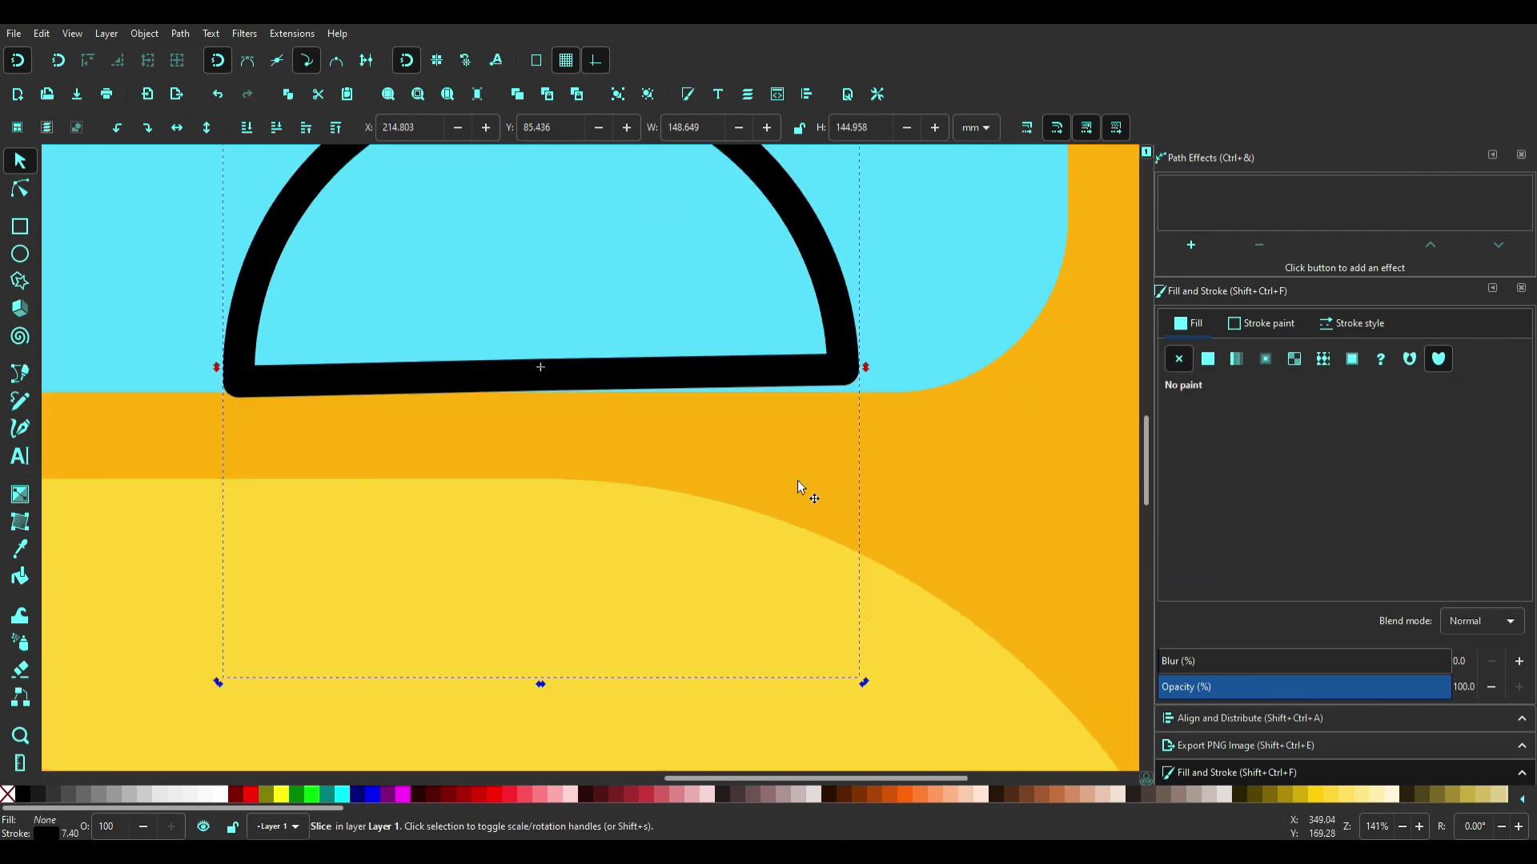
scroll(860, 685, "up", 4)
Step: Draw a solid black bar and skew it into a slanted steering-wheel spoke
key("r")
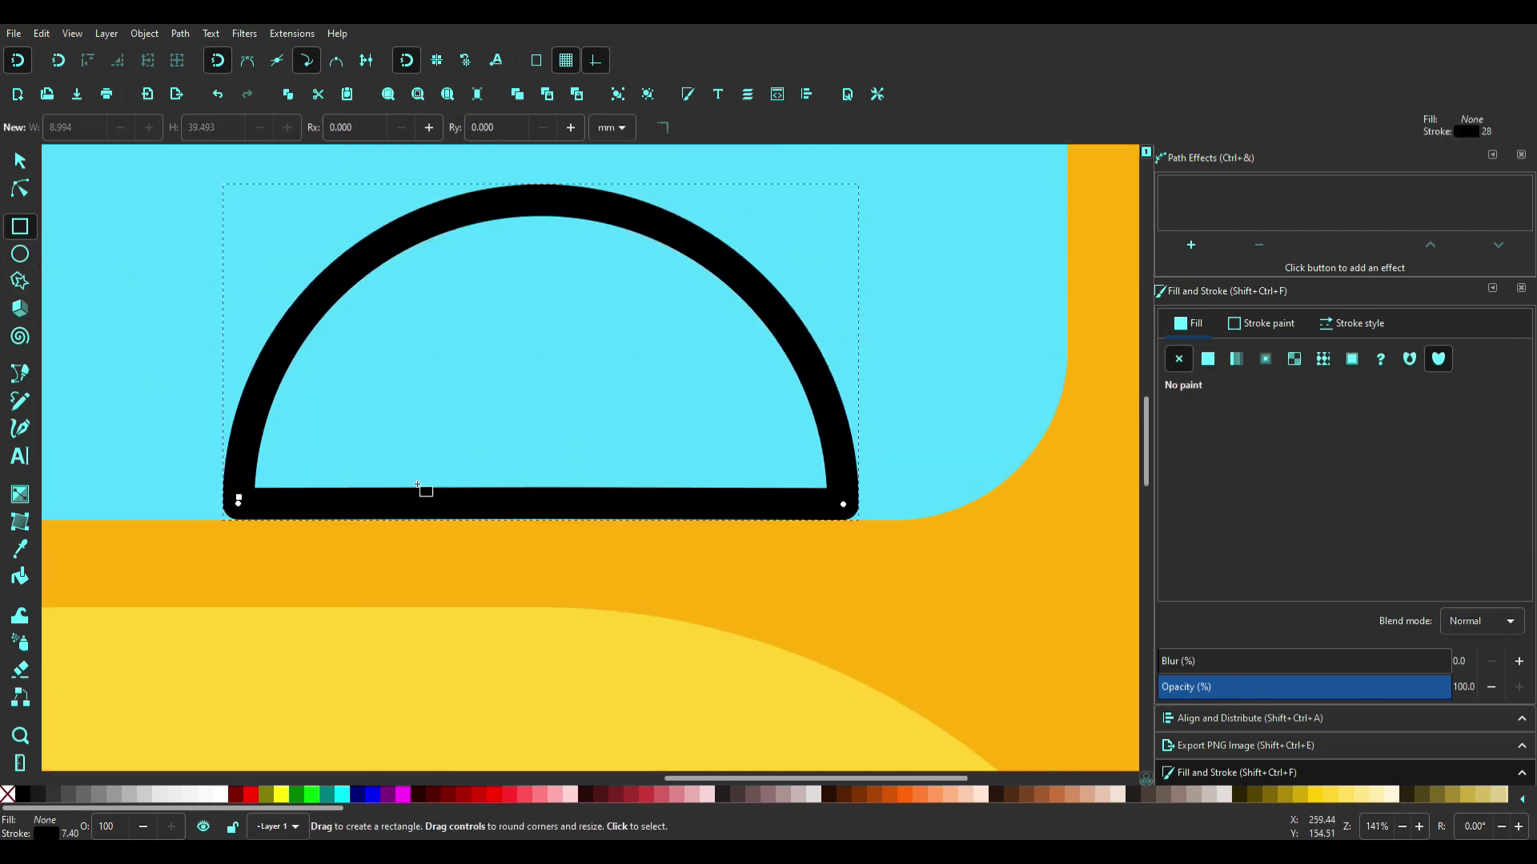
left_click_drag(417, 486, 478, 272)
left_click(23, 794)
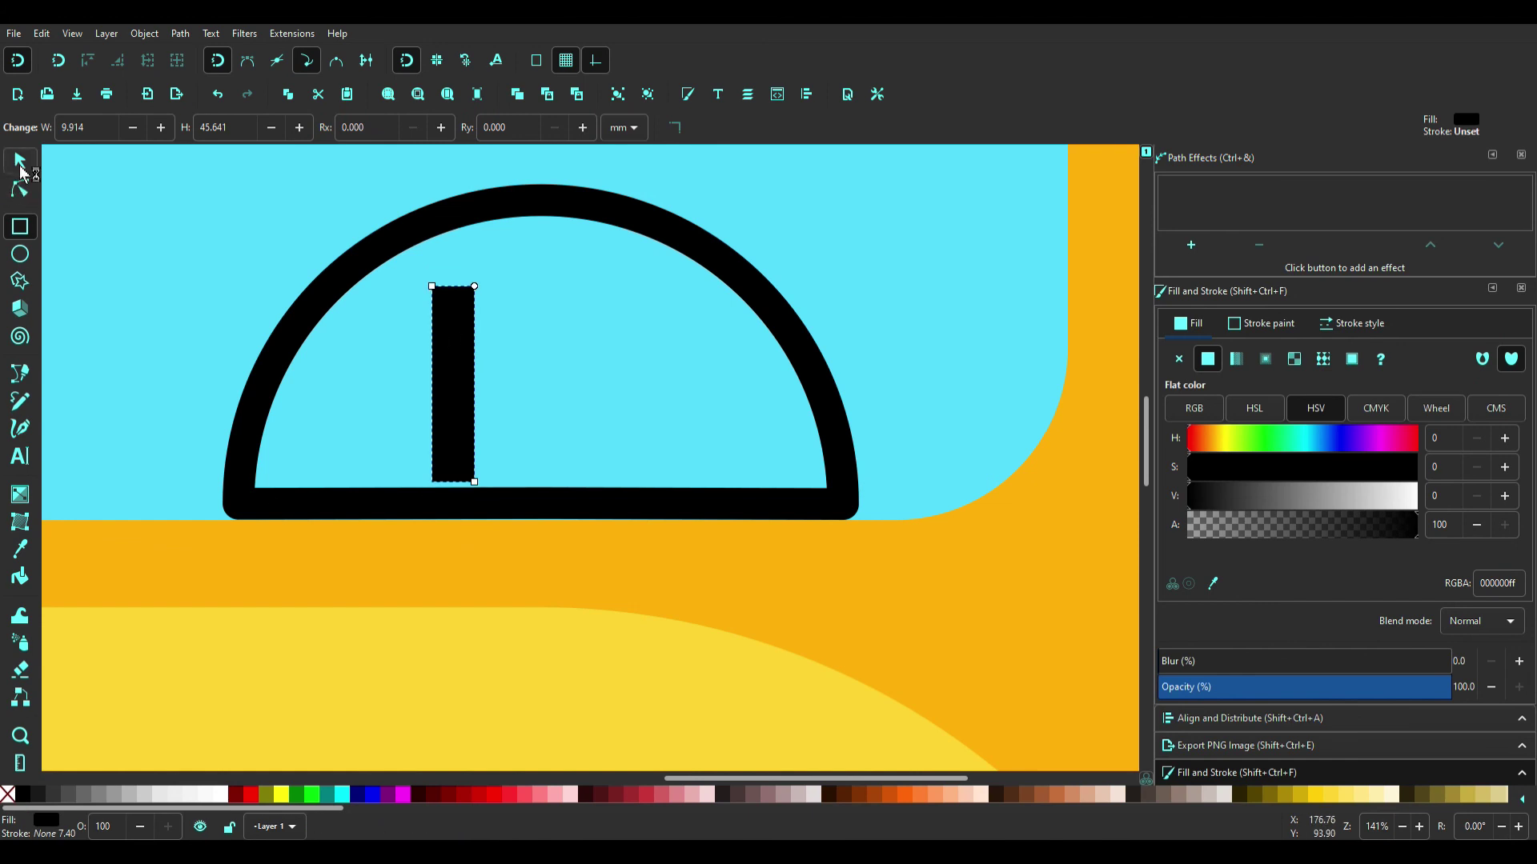
left_click(20, 160)
left_click(453, 384)
mouse_move(453, 286)
left_mouse_down()
mouse_move(612, 321)
mouse_move(611, 343)
mouse_move(632, 341)
mouse_move(717, 243)
left_mouse_up()
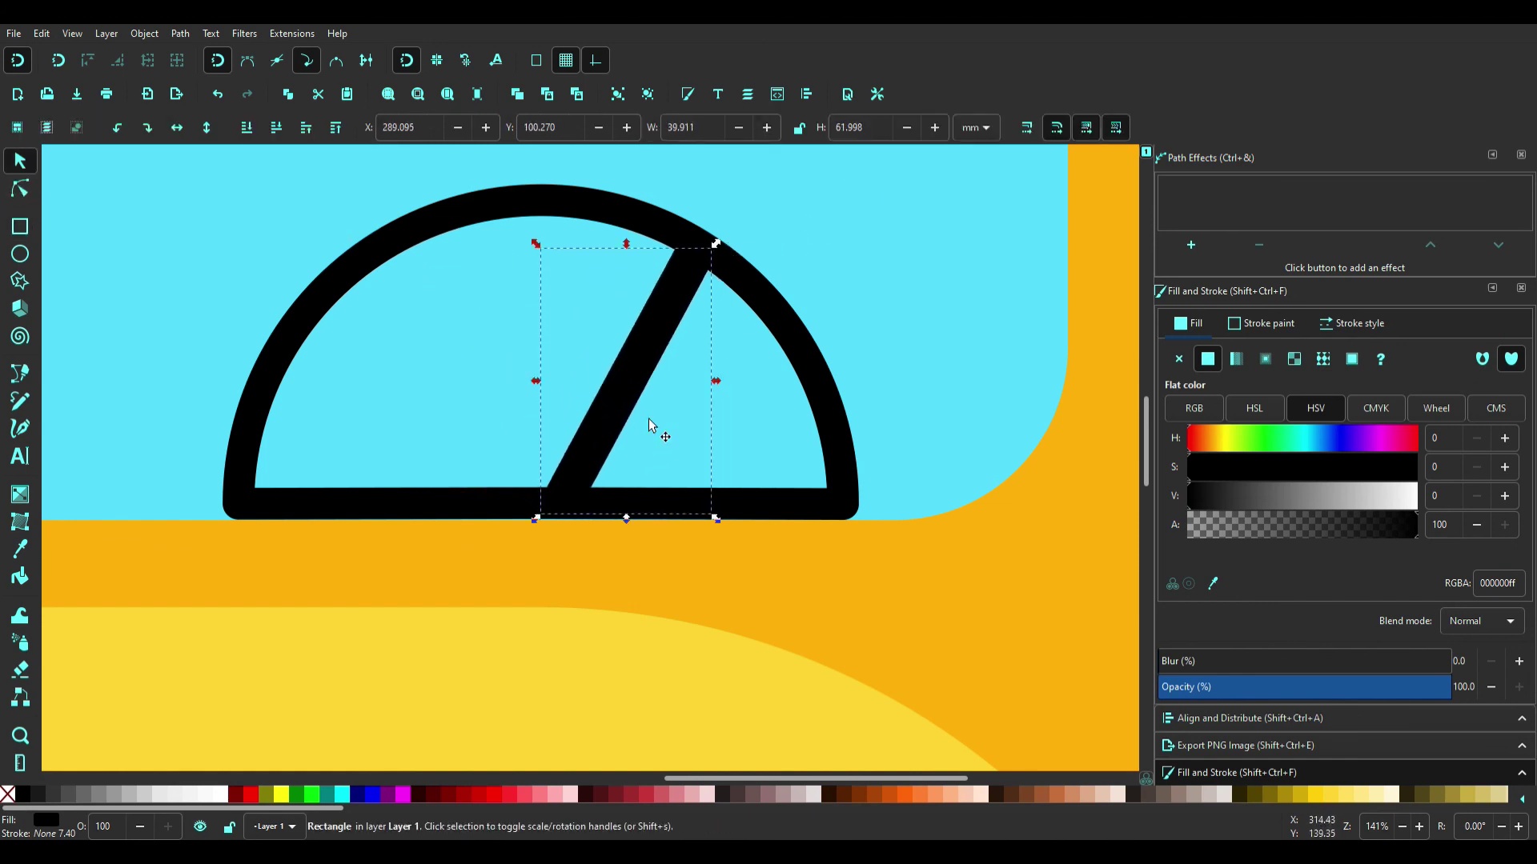
Step: Add a mirrored copy of the spoke on the left at a steeper angle
key("ctrl+d")
key("h")
left_click_drag(650, 425, 414, 424)
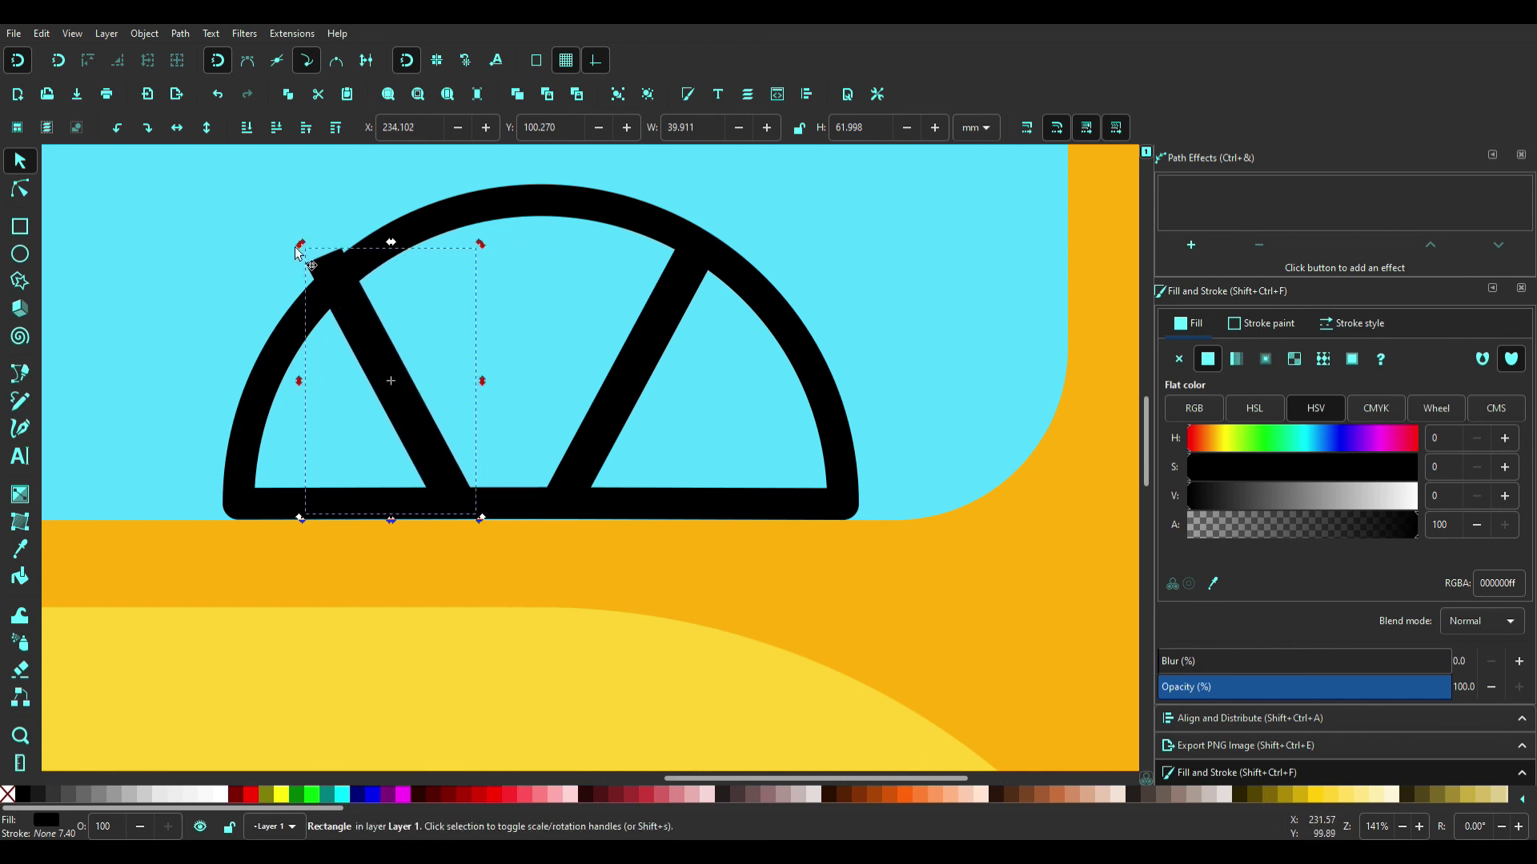
left_click_drag(300, 244, 257, 275)
left_click_drag(363, 368, 401, 411)
left_click_drag(538, 515, 569, 525)
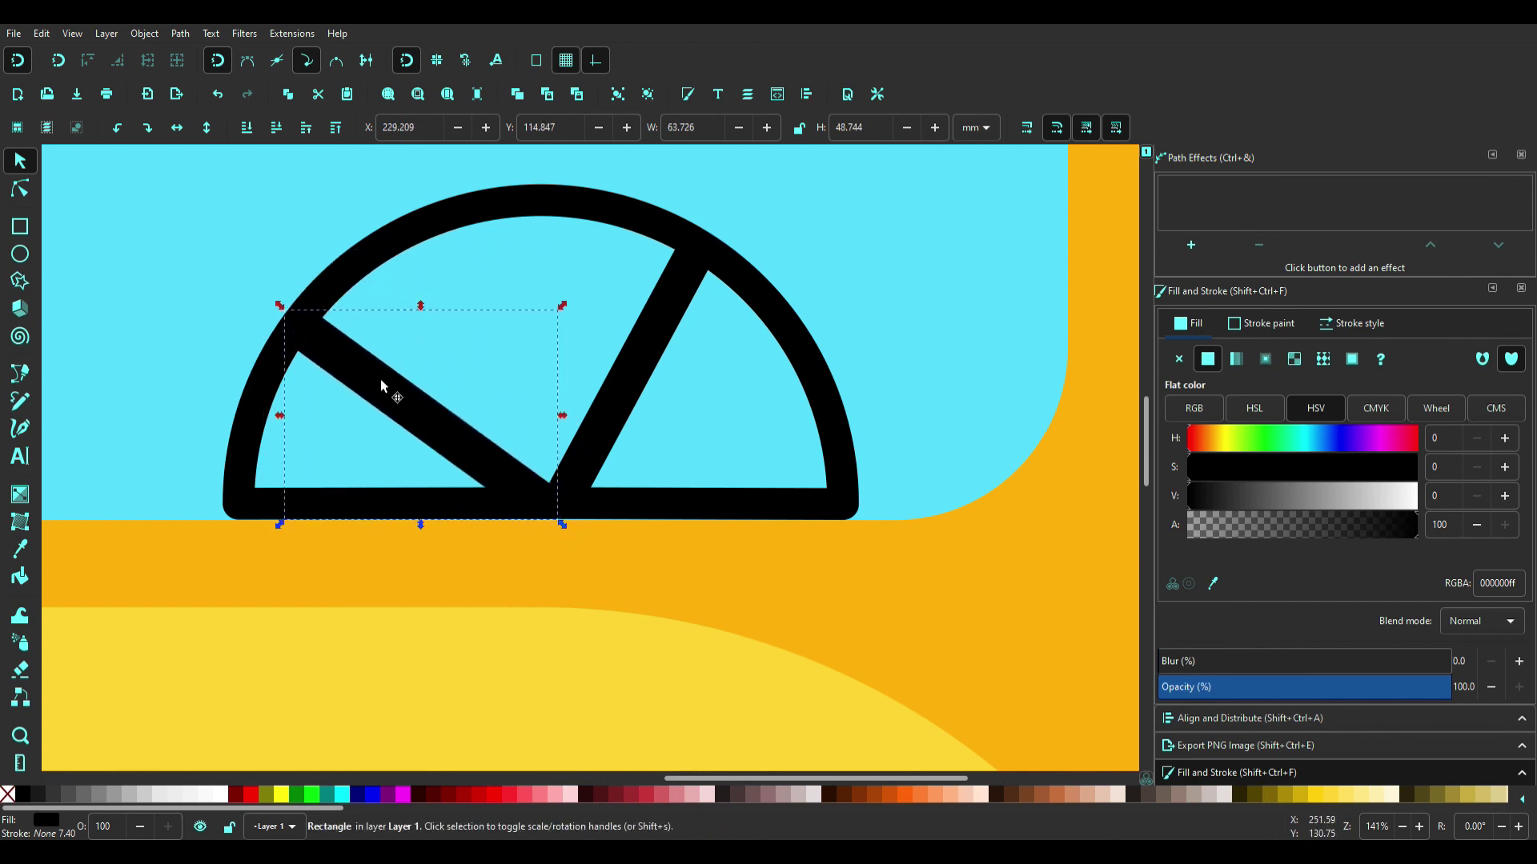
left_click_drag(400, 394, 563, 455)
key("minus")
key("minus")
key("bracketright")
key("bracketright")
key("bracketright")
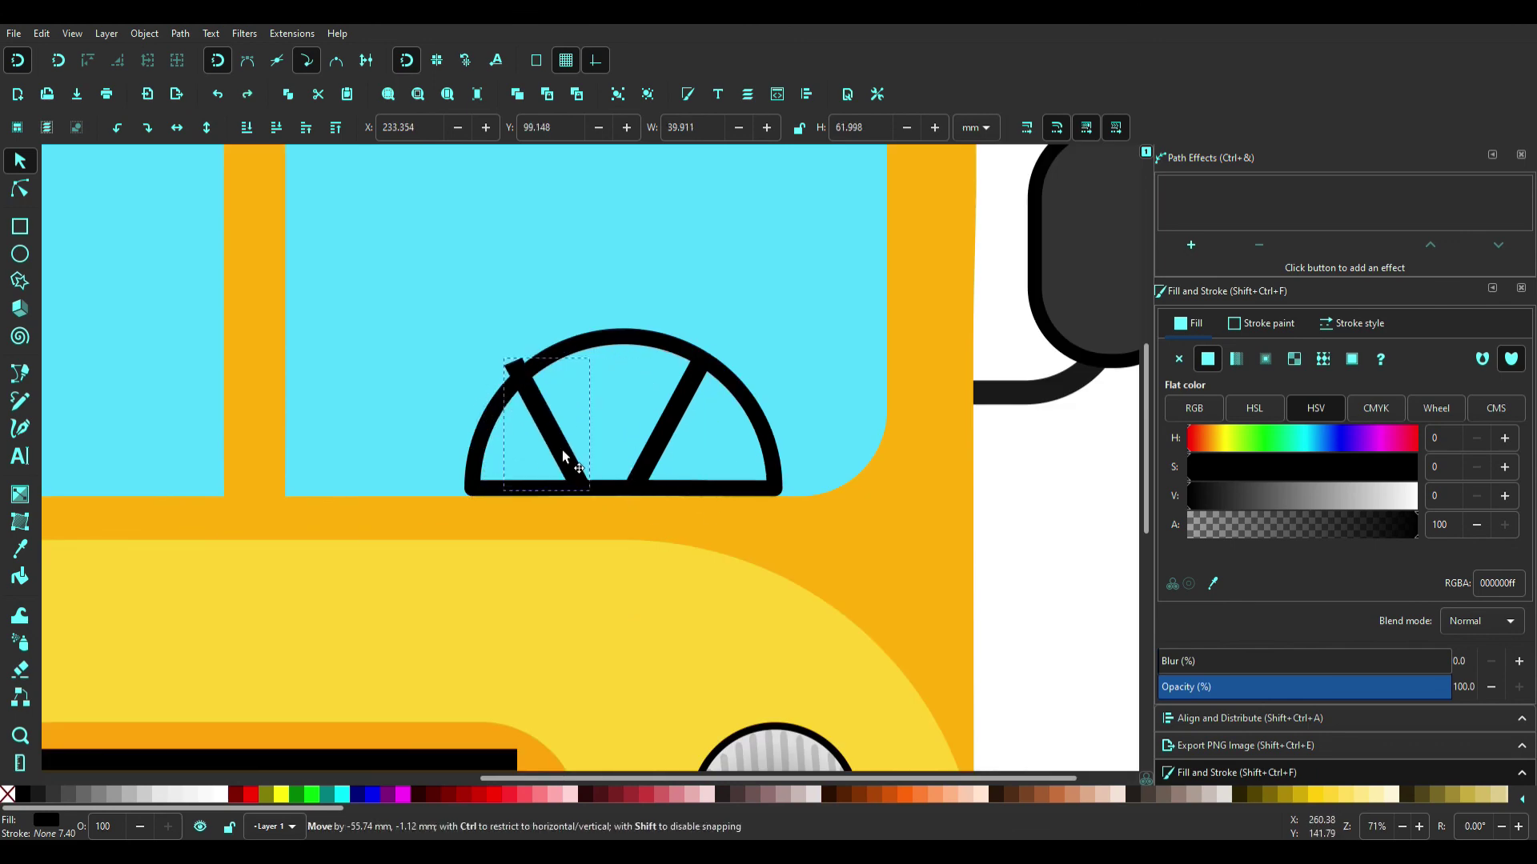
Step: Delete the dome and both spokes of the steering wheel
key("minus")
key("minus")
key("minus")
key("Escape")
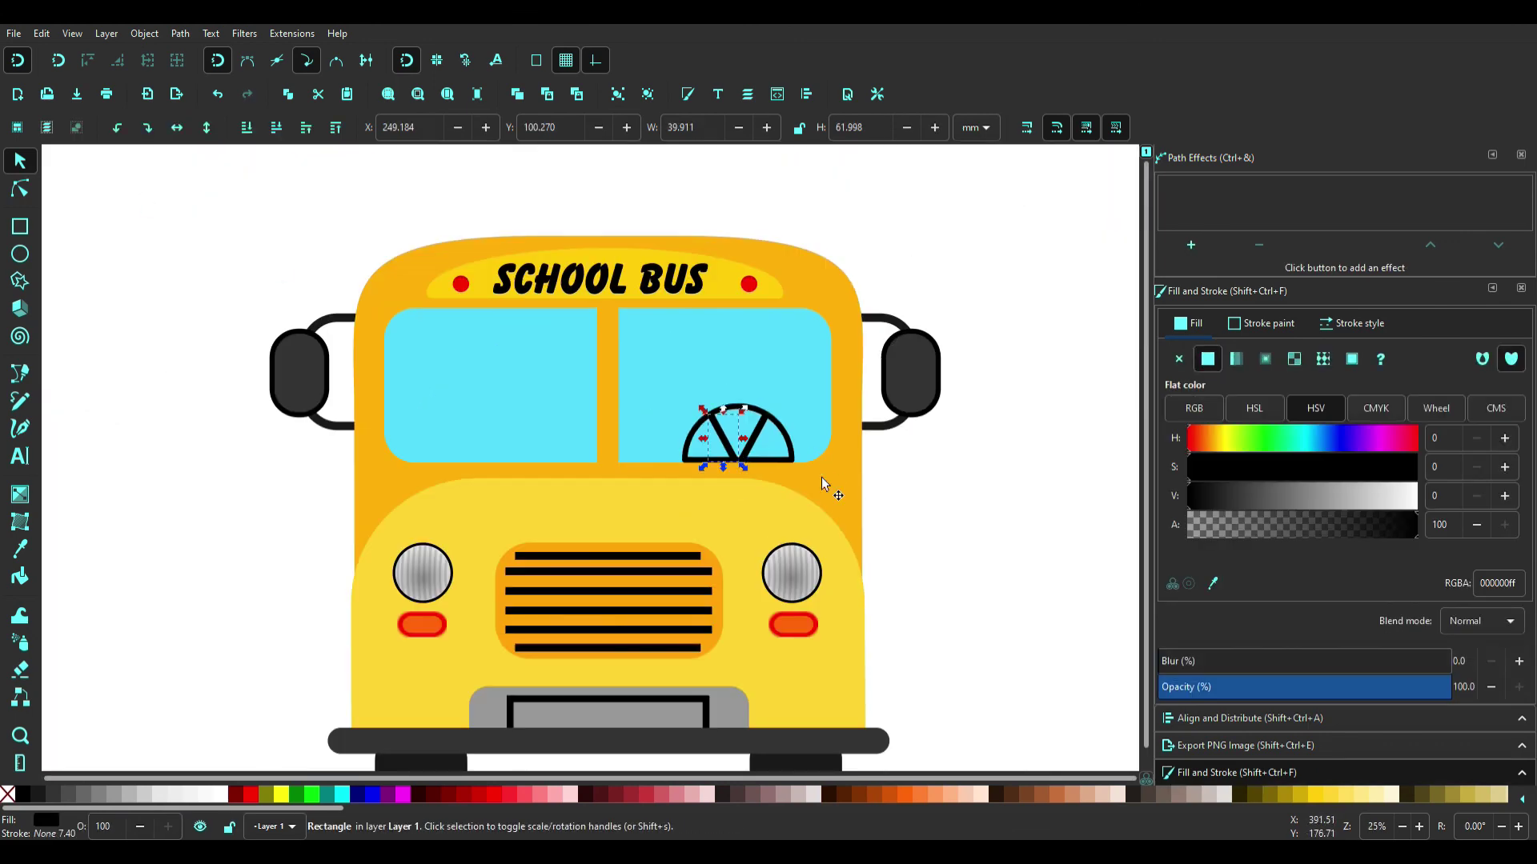
left_click_drag(822, 477, 642, 377)
key("Delete")
scroll(624, 484, "down", 4)
scroll(613, 497, "down", 1, "ctrl")
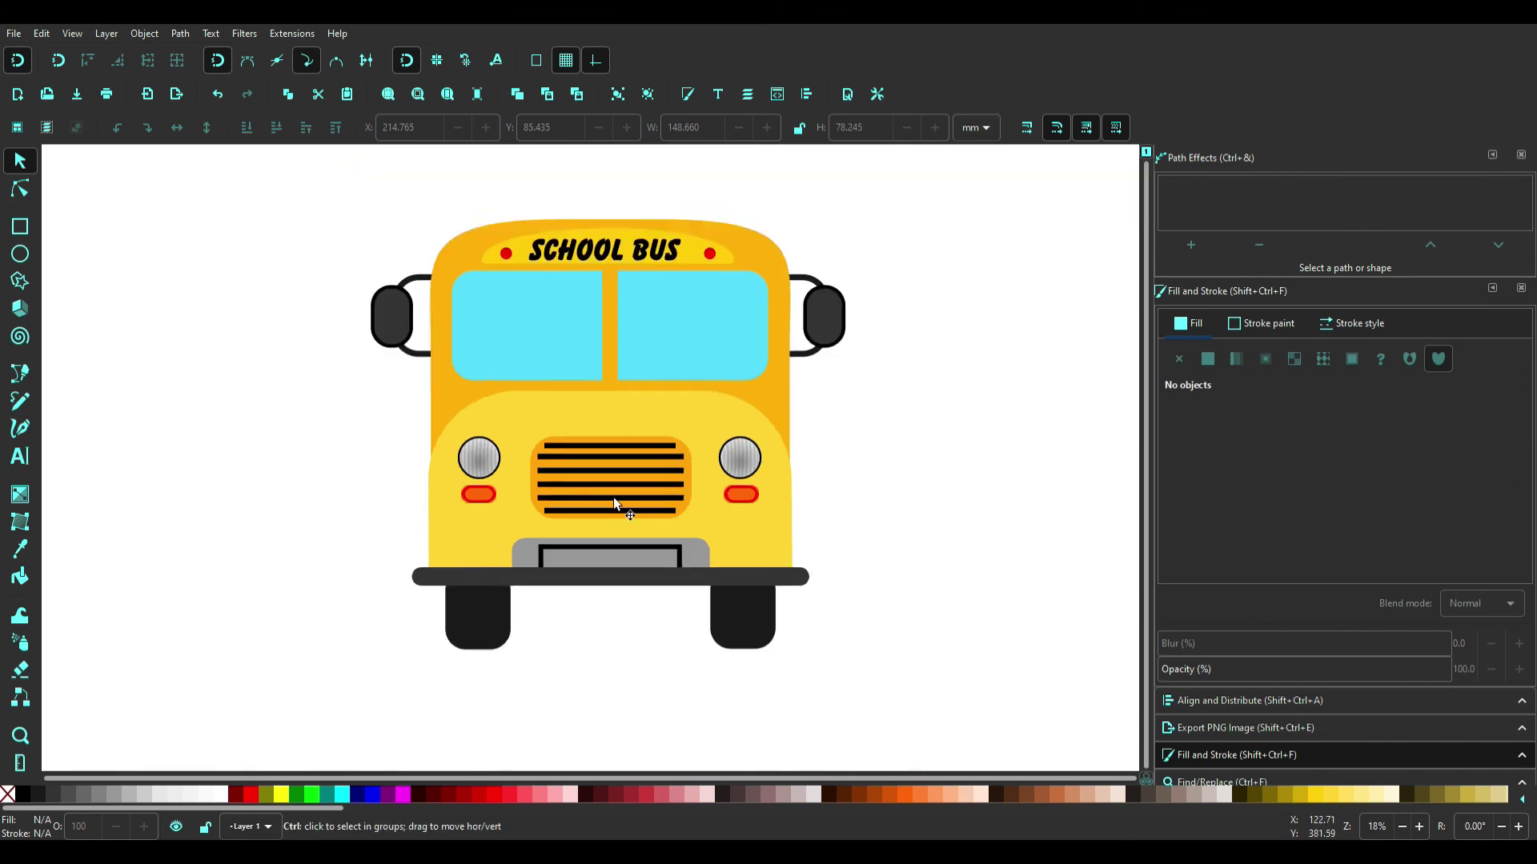
scroll(960, 366, "down", 1)
scroll(960, 367, "right", 2)
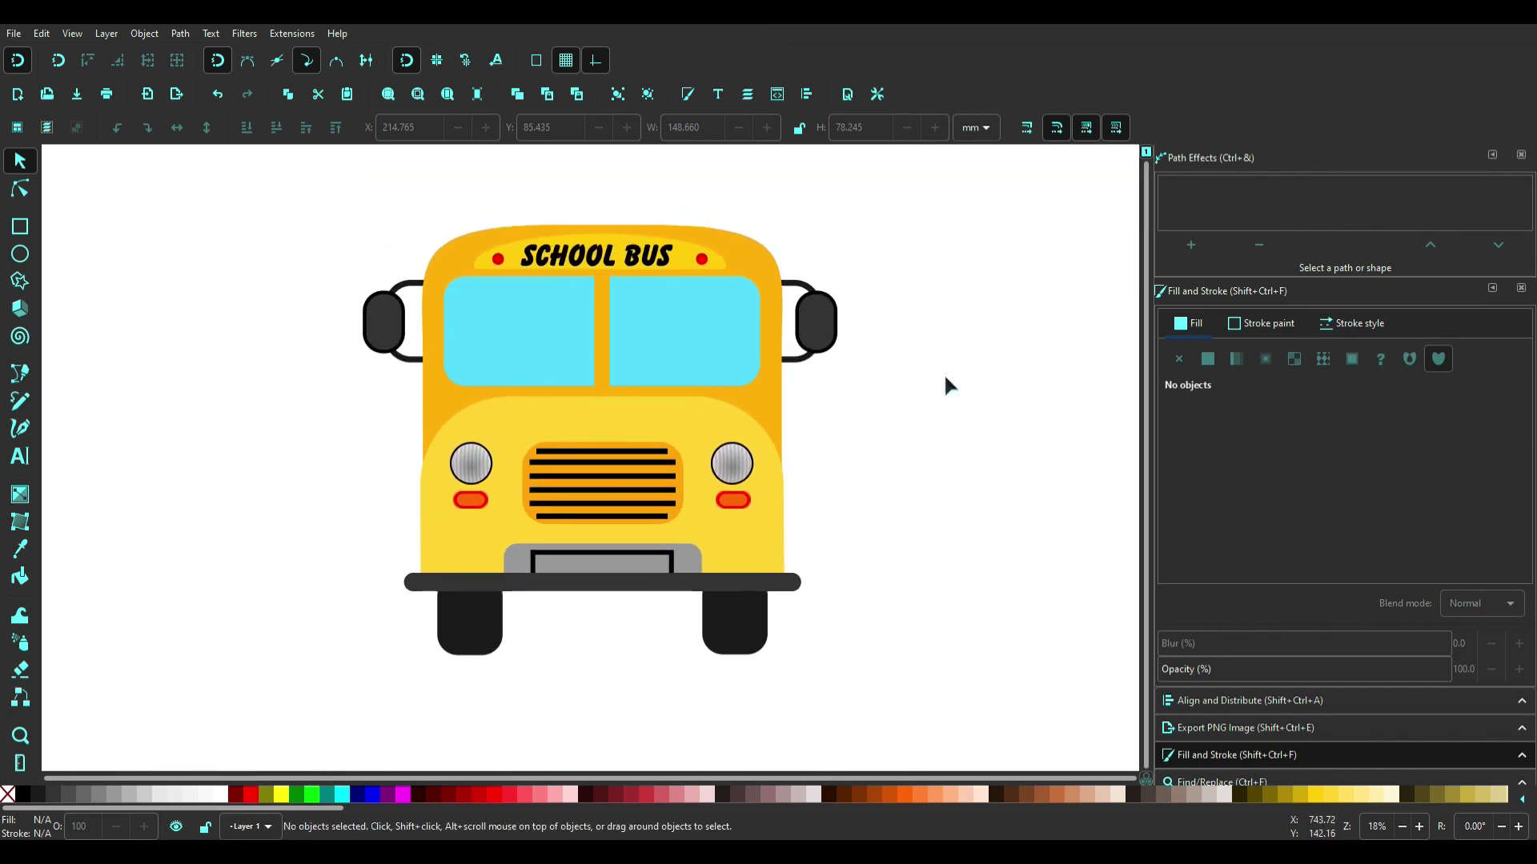